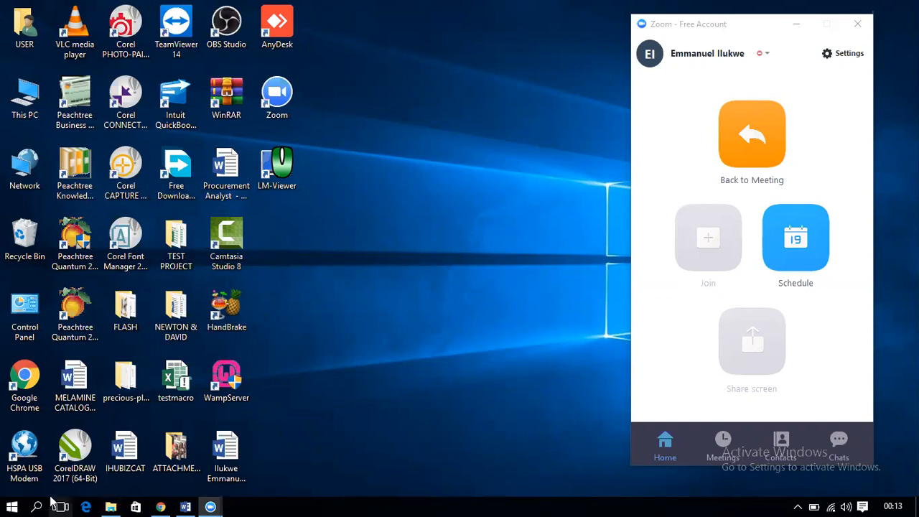
Step: Open the Windows Start menu from the taskbar
{"action": "left_click", "coordinate": [10, 506]}
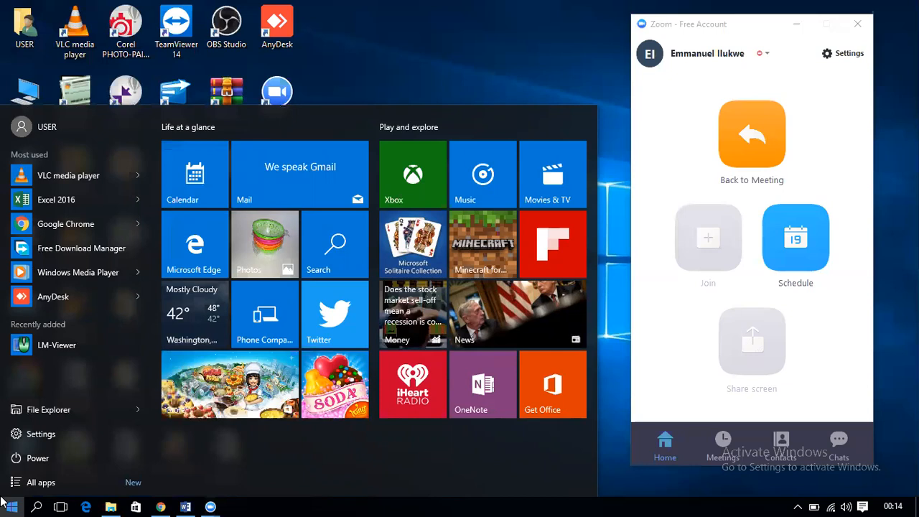
Step: Search for 'exce', launch Excel 2016 and create a blank workbook
{"action": "left_click", "coordinate": [35, 505]}
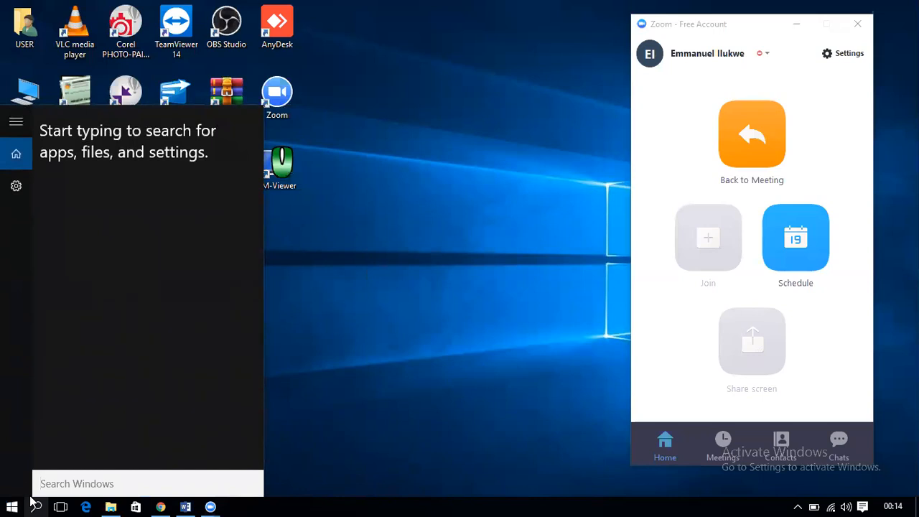
{"action": "type", "text": "exce"}
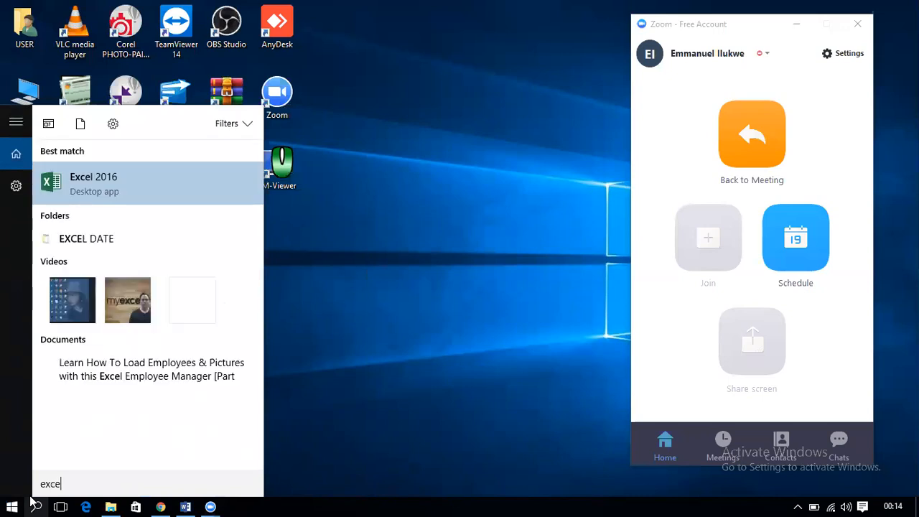
{"action": "key", "text": "Return"}
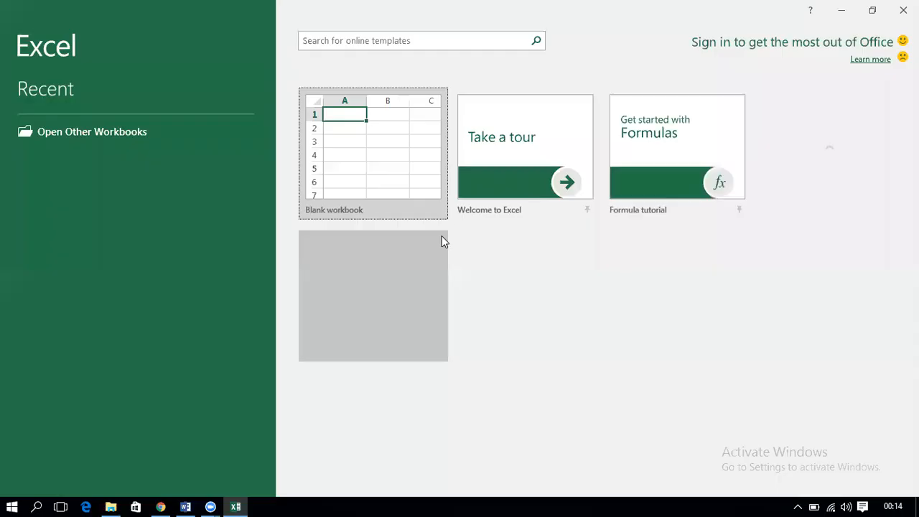
{"action": "left_click", "coordinate": [400, 185]}
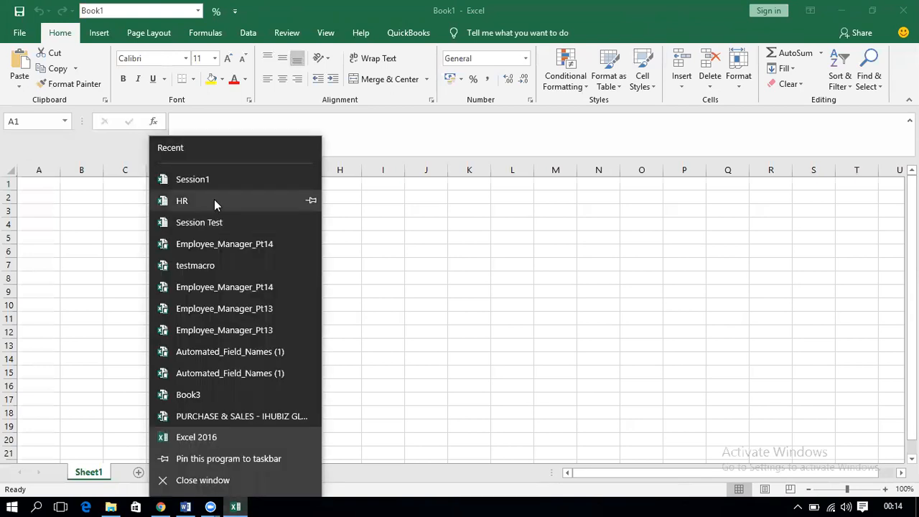
Step: Open the Session1 workbook and review Sheet2's employee table and headers, including the pictures
{"action": "left_click", "coordinate": [216, 176]}
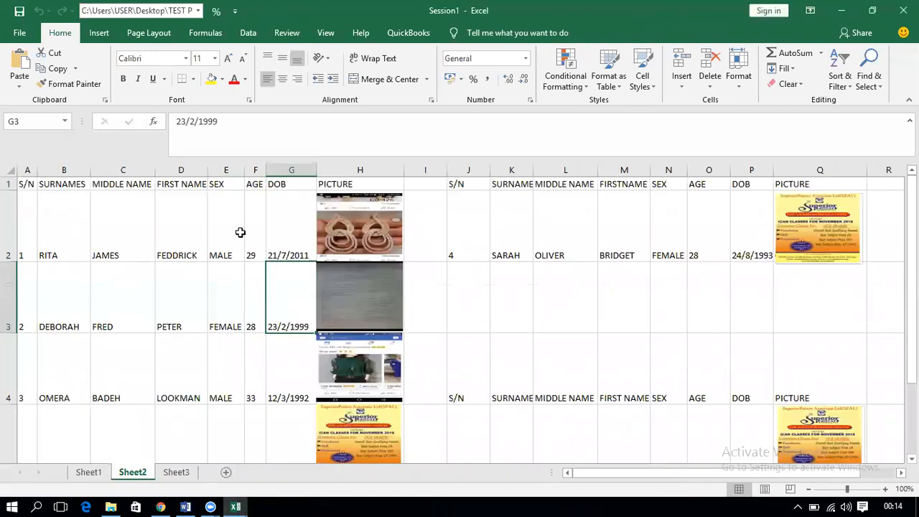
{"action": "left_click_drag", "start_coordinate": [27, 185], "coordinate": [397, 374]}
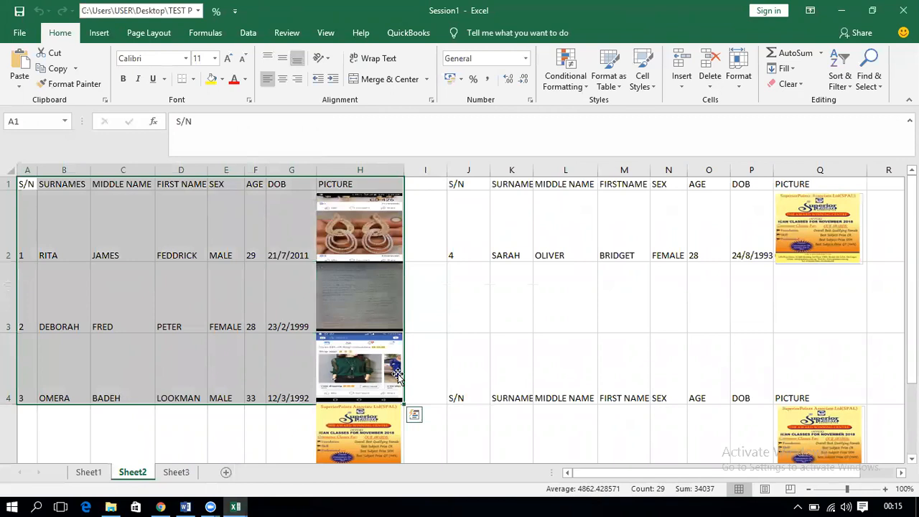
{"action": "left_click", "coordinate": [29, 183]}
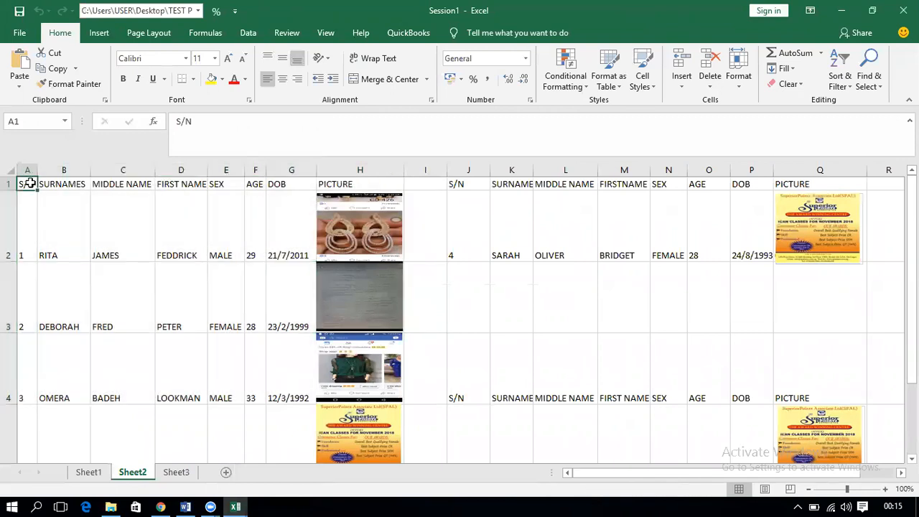
{"action": "left_click", "coordinate": [55, 184]}
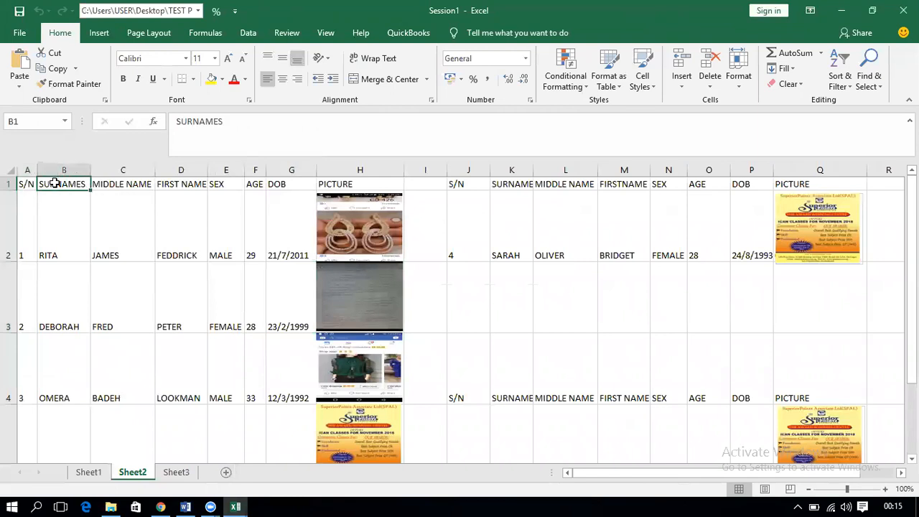
{"action": "left_click", "coordinate": [116, 183]}
{"action": "left_click", "coordinate": [171, 183]}
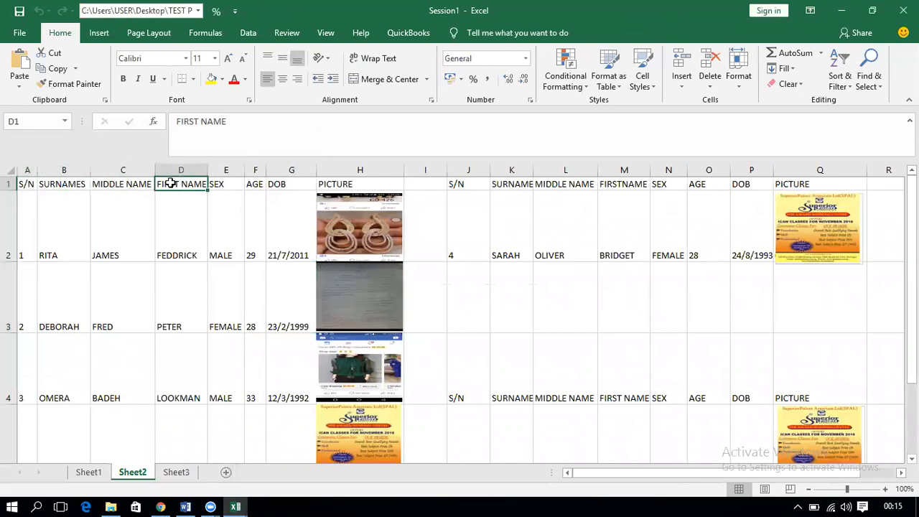
{"action": "left_click", "coordinate": [217, 184]}
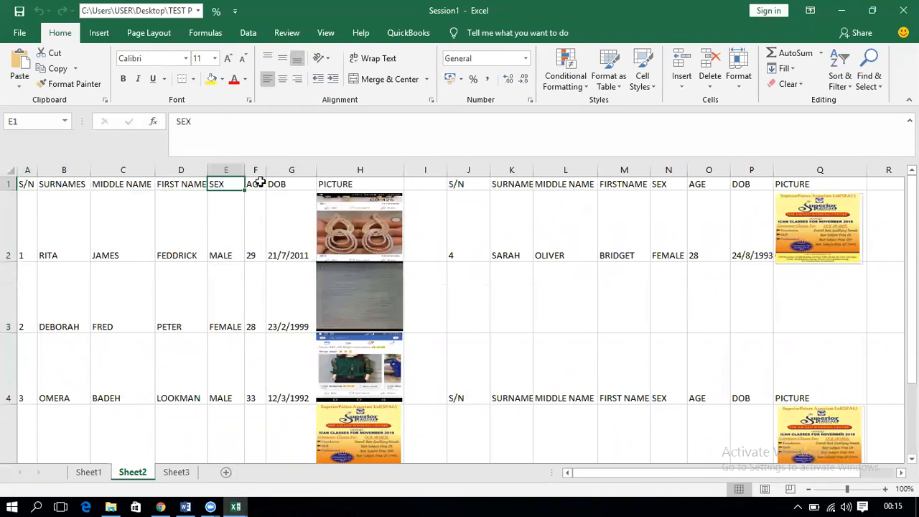
{"action": "left_click", "coordinate": [349, 224]}
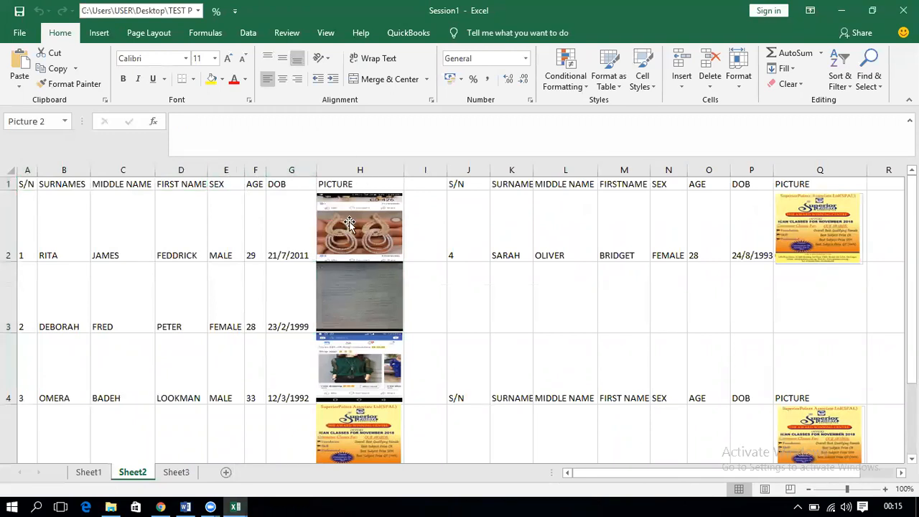
{"action": "left_click", "coordinate": [214, 222]}
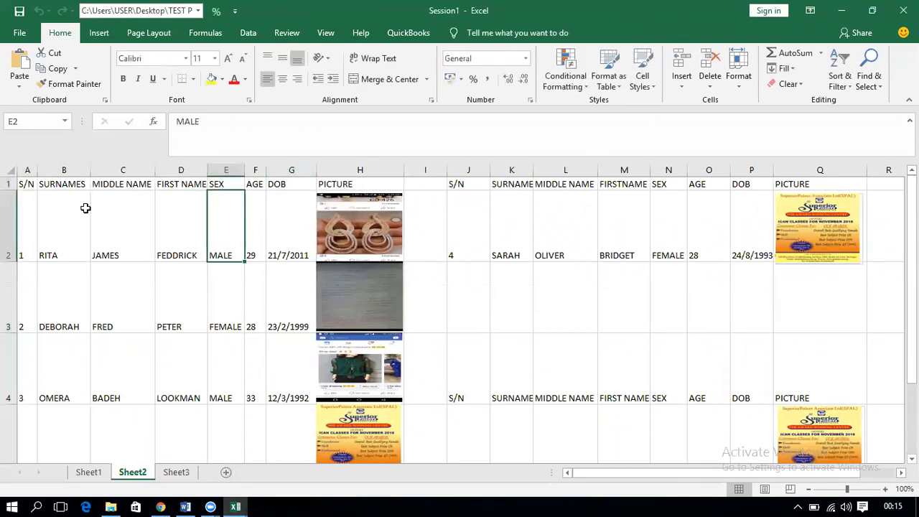
{"action": "left_click_drag", "start_coordinate": [32, 183], "coordinate": [361, 421]}
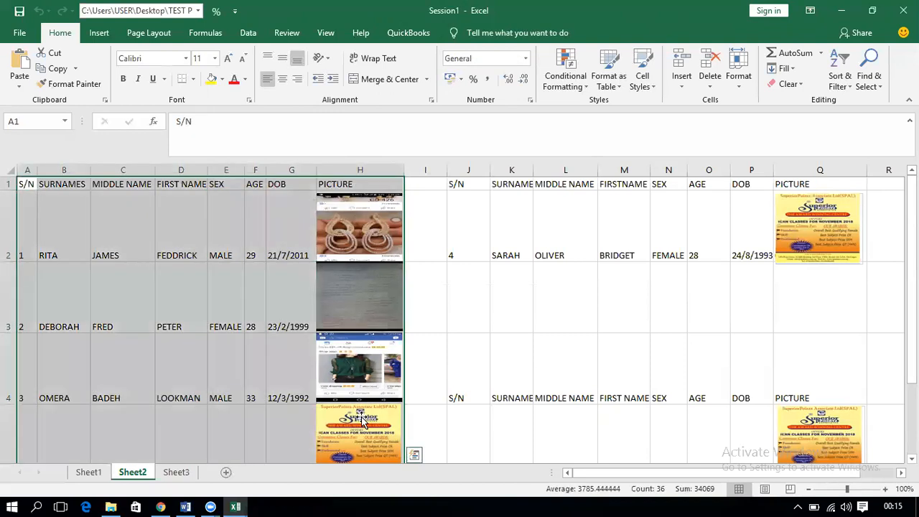
{"action": "left_click_drag", "start_coordinate": [911, 323], "coordinate": [884, 181]}
{"action": "left_click", "coordinate": [128, 249]}
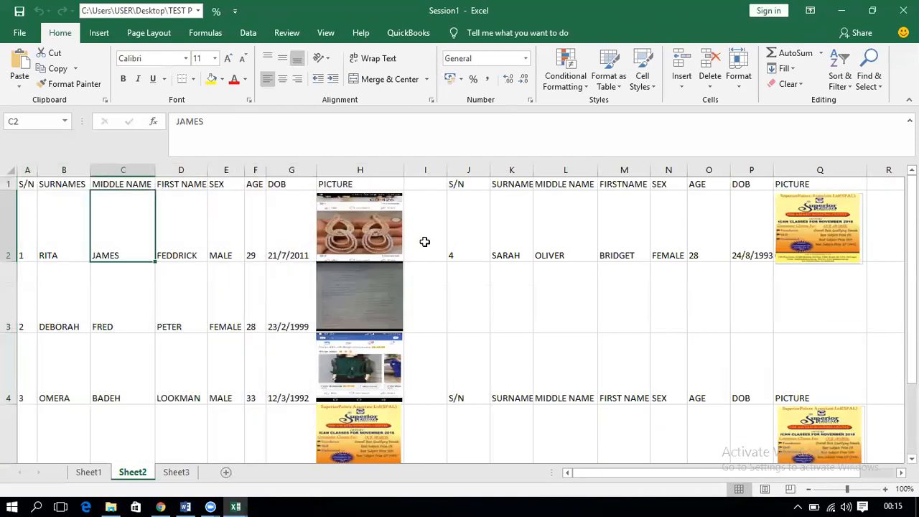
Step: Examine the J2:Q2 lookup row alongside the first employee rows on Sheet2
{"action": "left_click", "coordinate": [475, 240]}
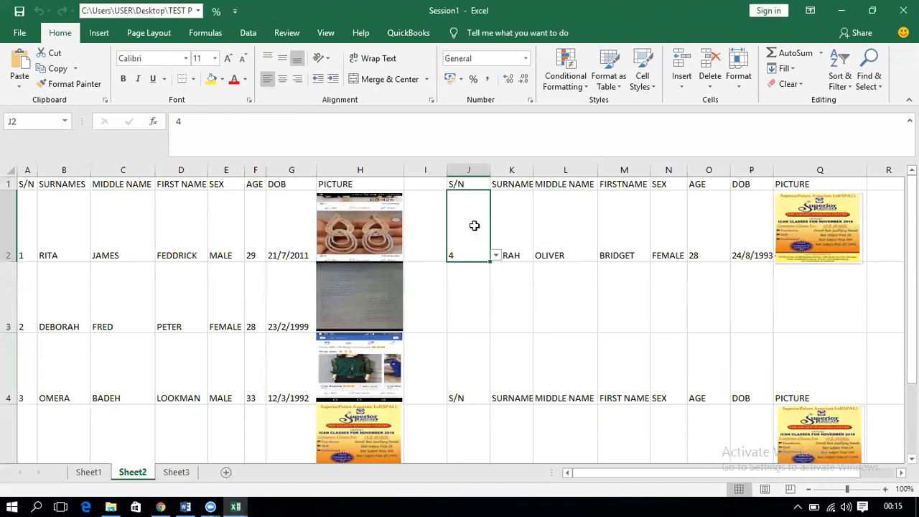
{"action": "left_click_drag", "start_coordinate": [476, 227], "coordinate": [823, 254]}
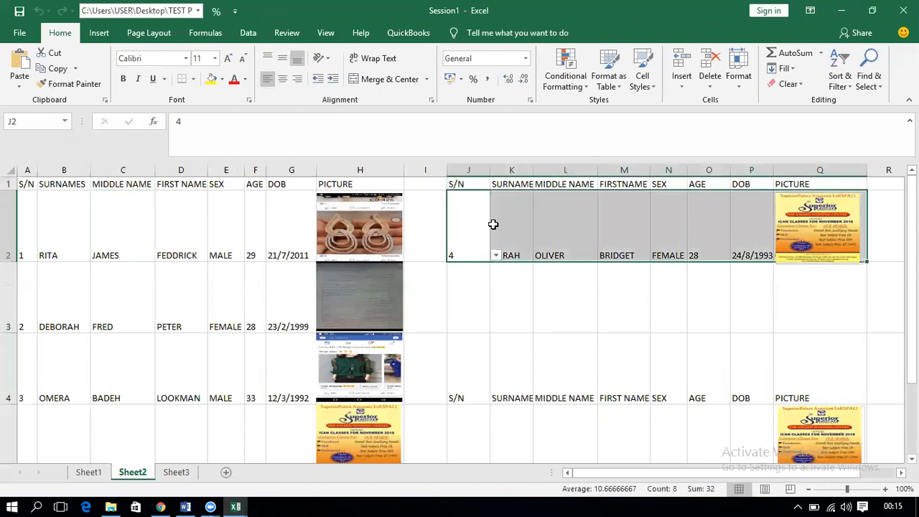
{"action": "left_click", "coordinate": [470, 223]}
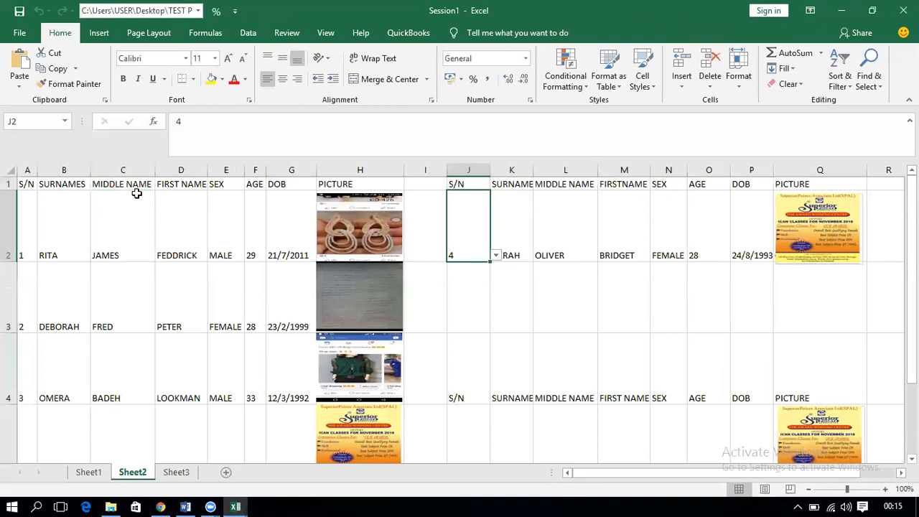
{"action": "left_click_drag", "start_coordinate": [20, 188], "coordinate": [274, 329]}
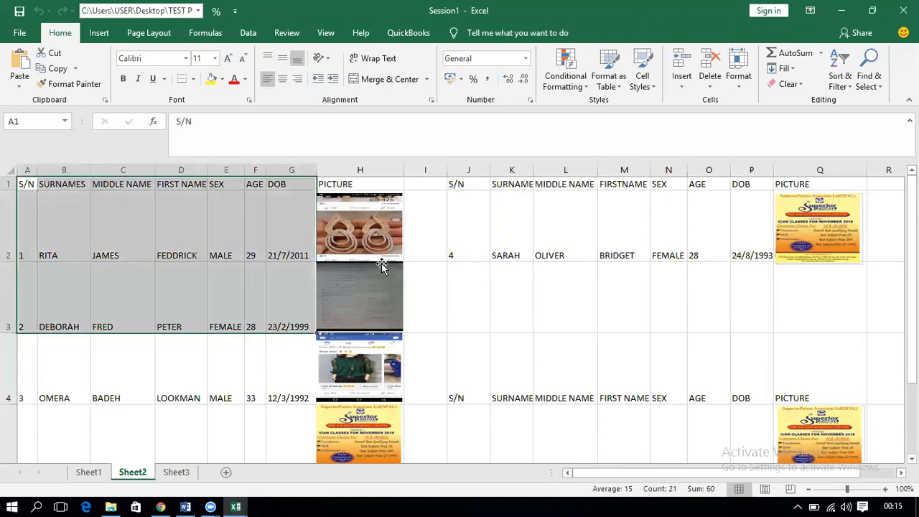
{"action": "left_click", "coordinate": [472, 232]}
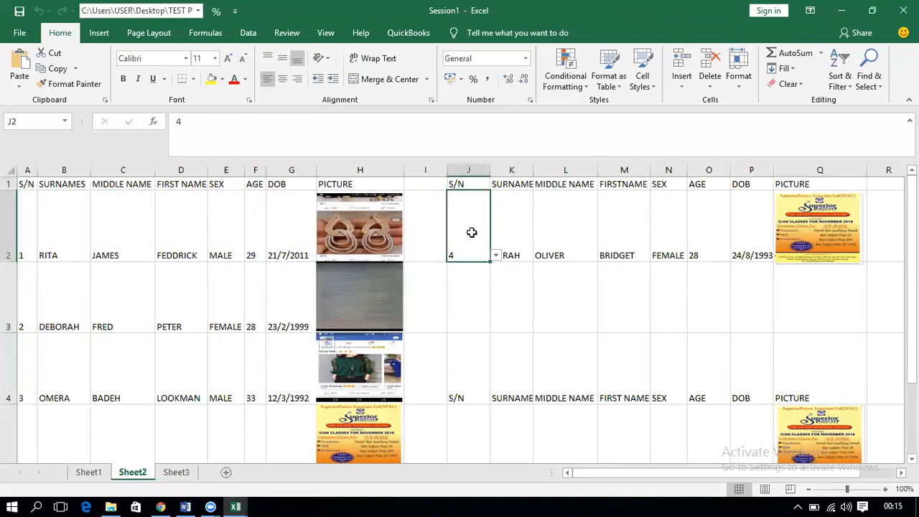
Step: Choose S/N 1, then 2, from J2's dropdown, then go to Sheet3
{"action": "left_click", "coordinate": [495, 256]}
{"action": "left_click", "coordinate": [474, 268]}
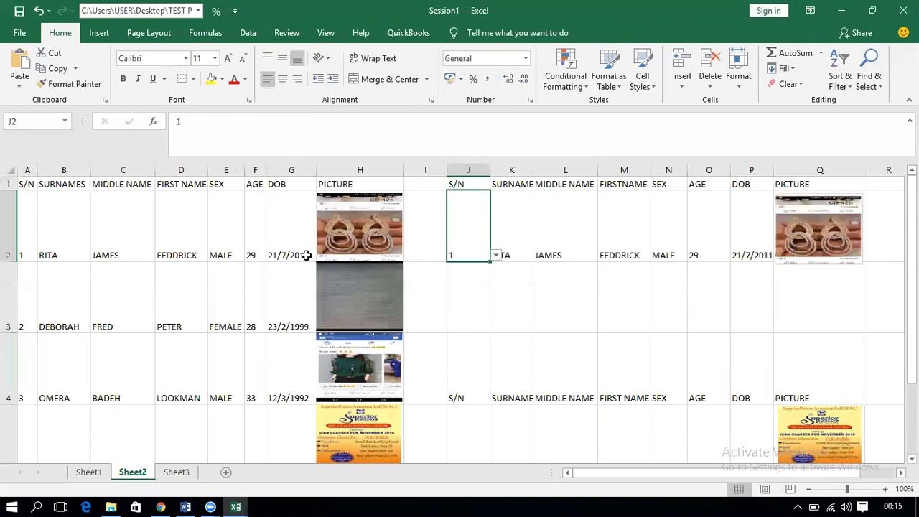
{"action": "left_click", "coordinate": [495, 256]}
{"action": "left_click", "coordinate": [478, 276]}
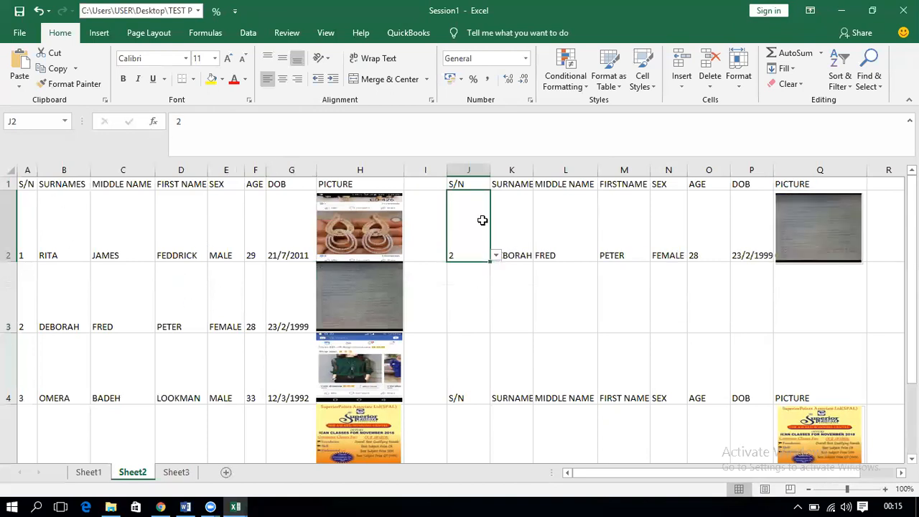
{"action": "left_click", "coordinate": [178, 473]}
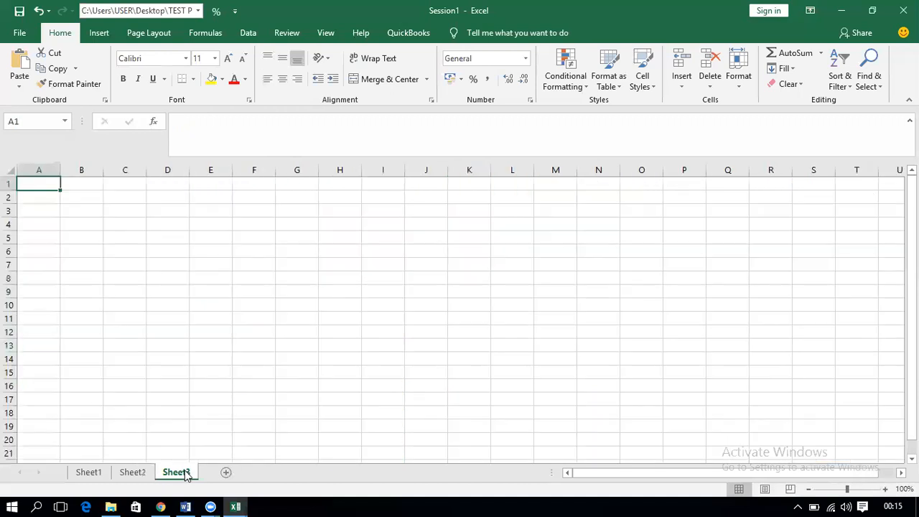
Step: On Sheet2, pick S/N 3, 1, then 4 in J2's dropdown, then return to Sheet3
{"action": "left_click", "coordinate": [133, 474]}
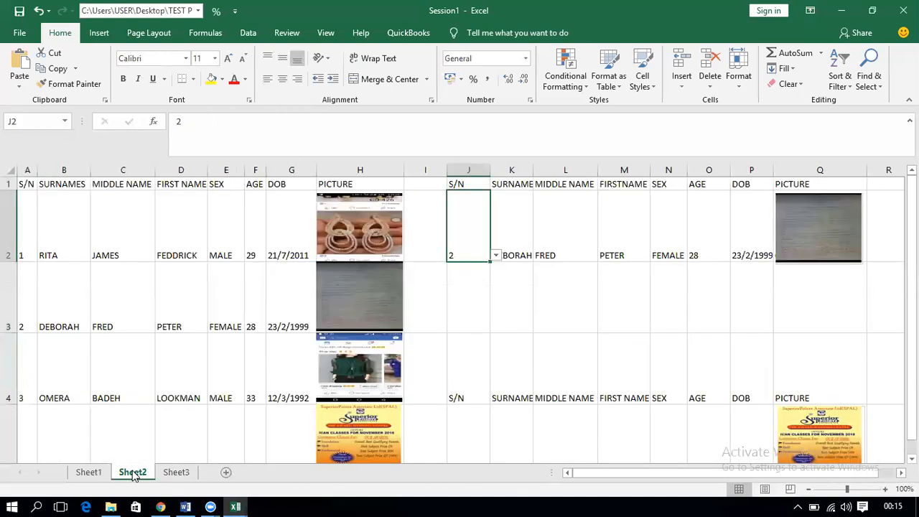
{"action": "left_click", "coordinate": [495, 258]}
{"action": "left_click", "coordinate": [482, 285]}
{"action": "left_click", "coordinate": [495, 256]}
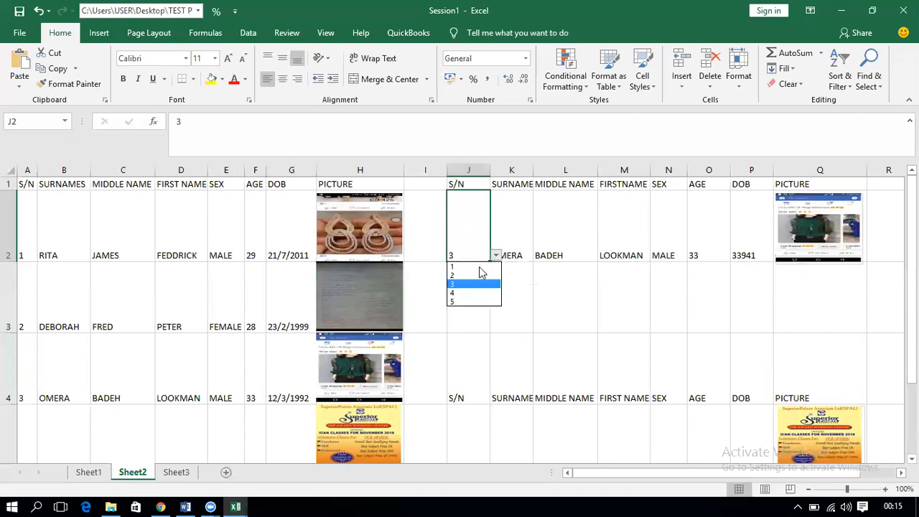
{"action": "left_click", "coordinate": [474, 268]}
{"action": "left_click", "coordinate": [496, 256]}
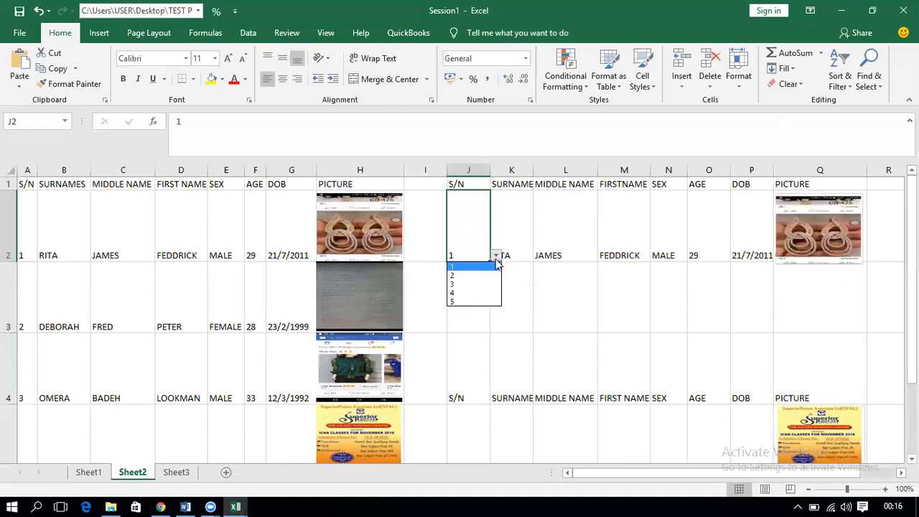
{"action": "left_click", "coordinate": [474, 294]}
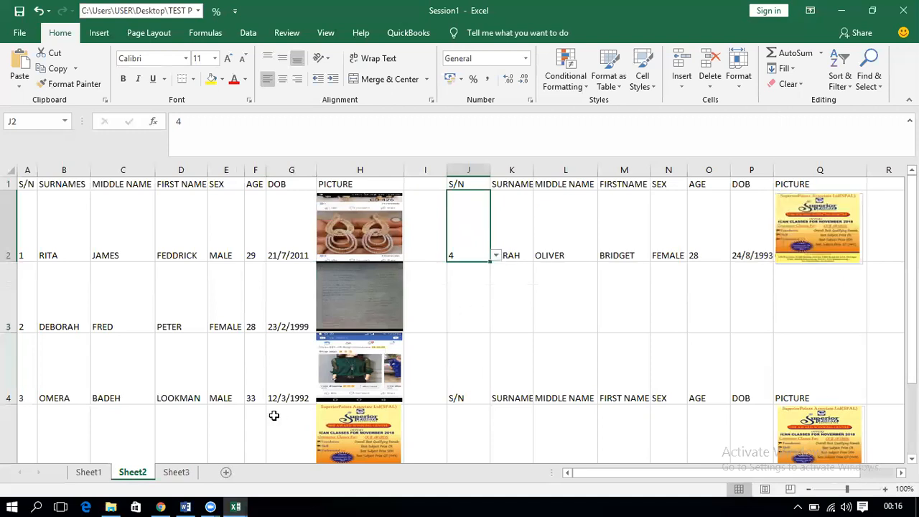
{"action": "left_click", "coordinate": [177, 472]}
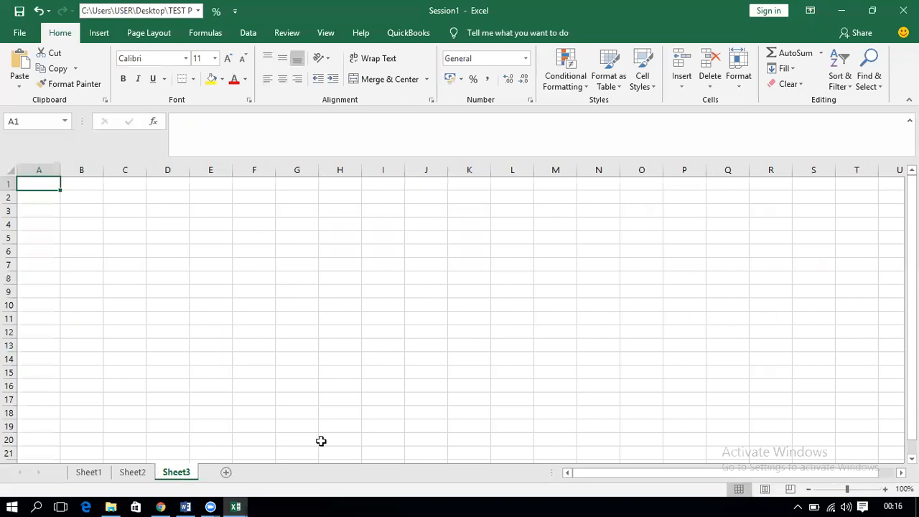
Step: On Sheet3, enter the S/N, SURNAME and MIDDLE NAME headings in A1:C1
{"action": "left_click", "coordinate": [140, 473]}
{"action": "left_click", "coordinate": [174, 474]}
{"action": "type", "text": "S"}
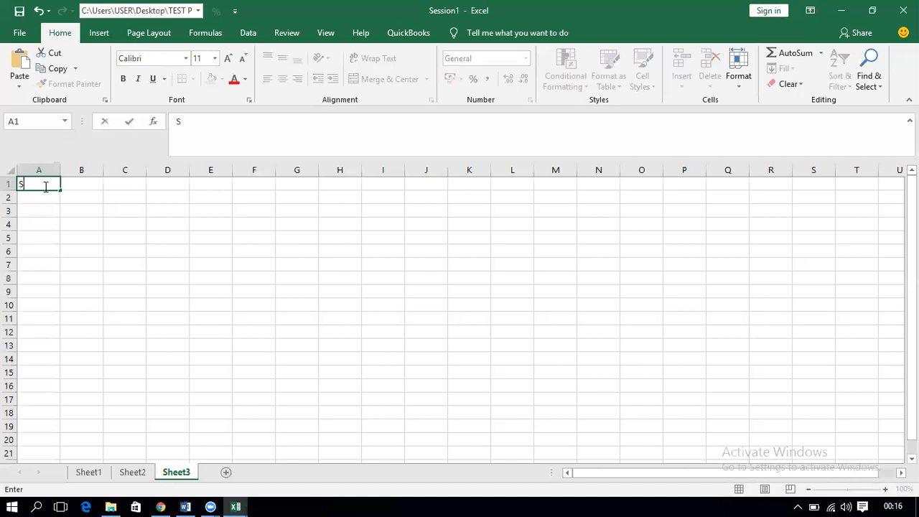
{"action": "type", "text": "/N"}
{"action": "key", "text": "Tab"}
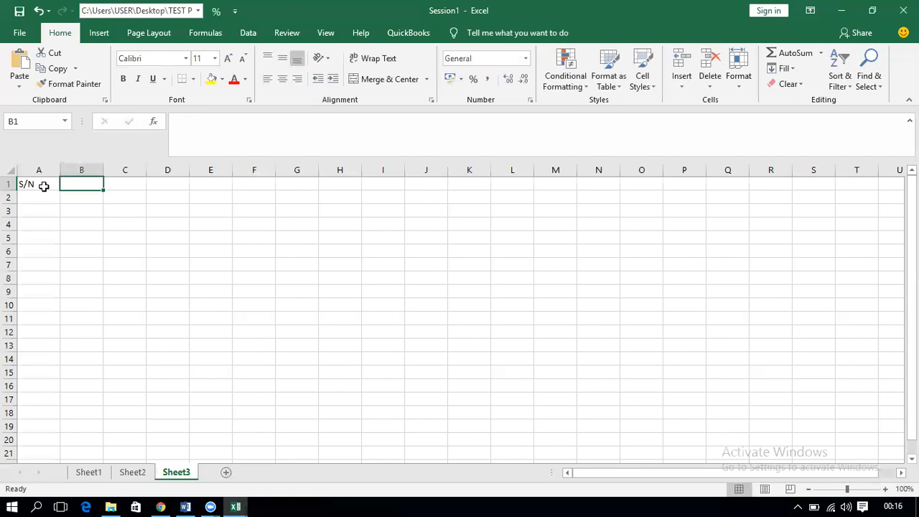
{"action": "type", "text": "SURNAME"}
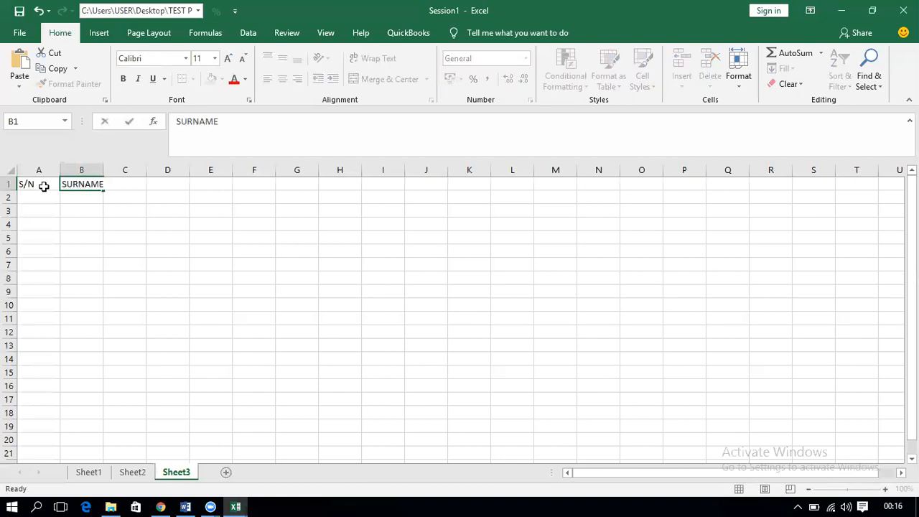
{"action": "key", "text": "Tab"}
{"action": "type", "text": "FIR"}
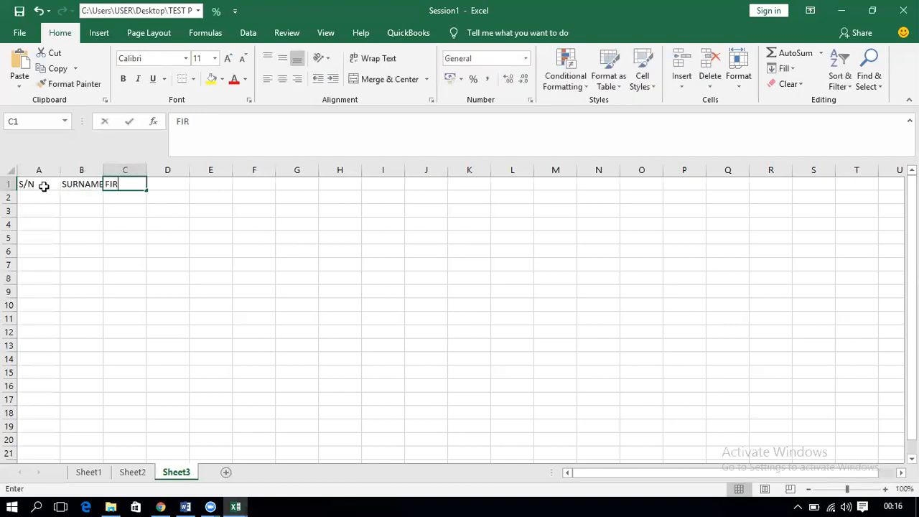
{"action": "type", "text": "ST NAME"}
{"action": "key", "text": "Tab"}
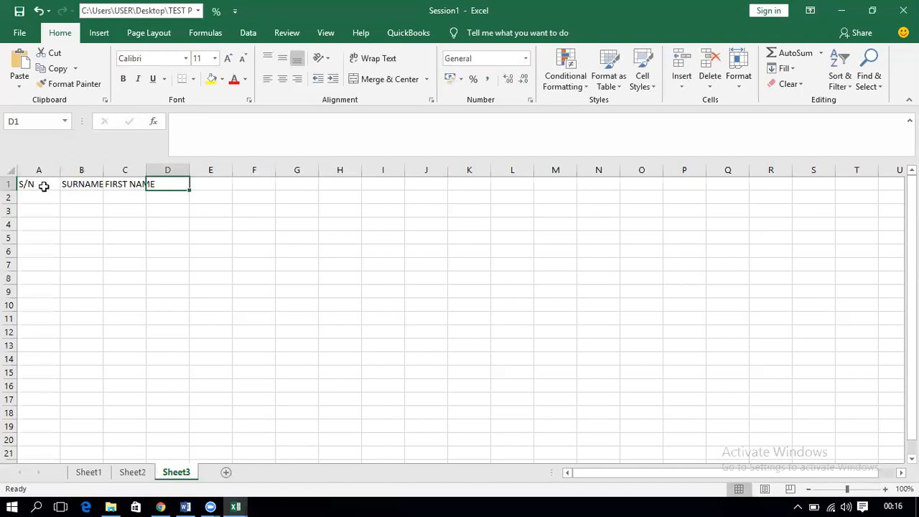
{"action": "key", "text": "Left"}
{"action": "type", "text": "M"}
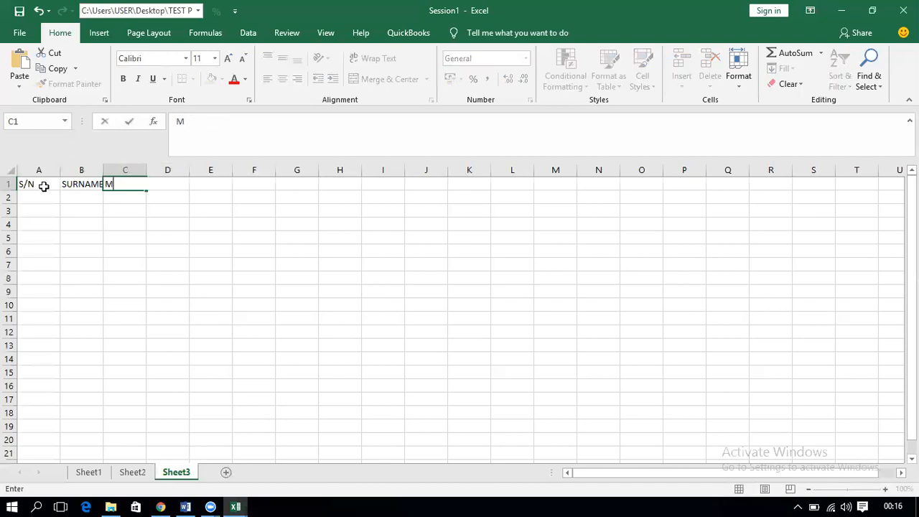
{"action": "type", "text": "IDDLE NAME"}
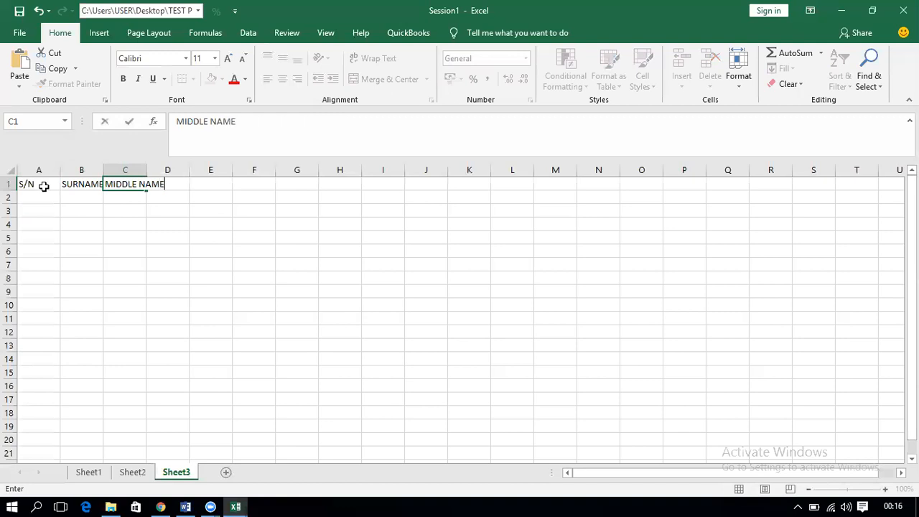
{"action": "key", "text": "Tab"}
Step: Add the FIRST NAME, SEX, AGE, DOB and PICTURE headings in D1 through H1
{"action": "type", "text": "FIR"}
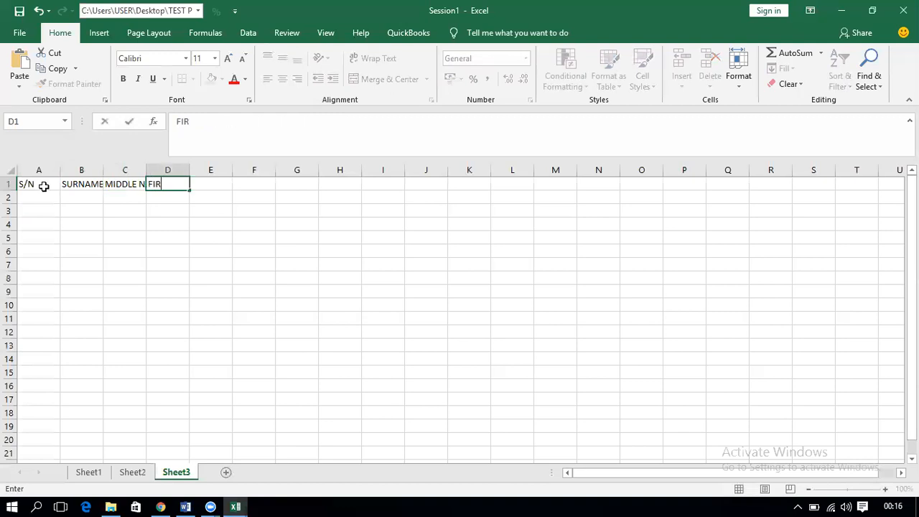
{"action": "type", "text": "ST NAME"}
{"action": "key", "text": "Tab"}
{"action": "type", "text": "SEX"}
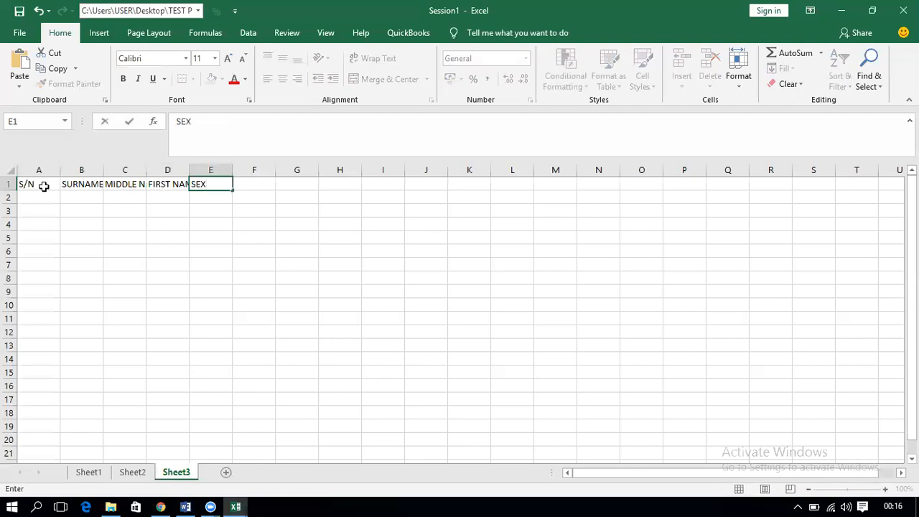
{"action": "key", "text": "Tab"}
{"action": "type", "text": "AGE"}
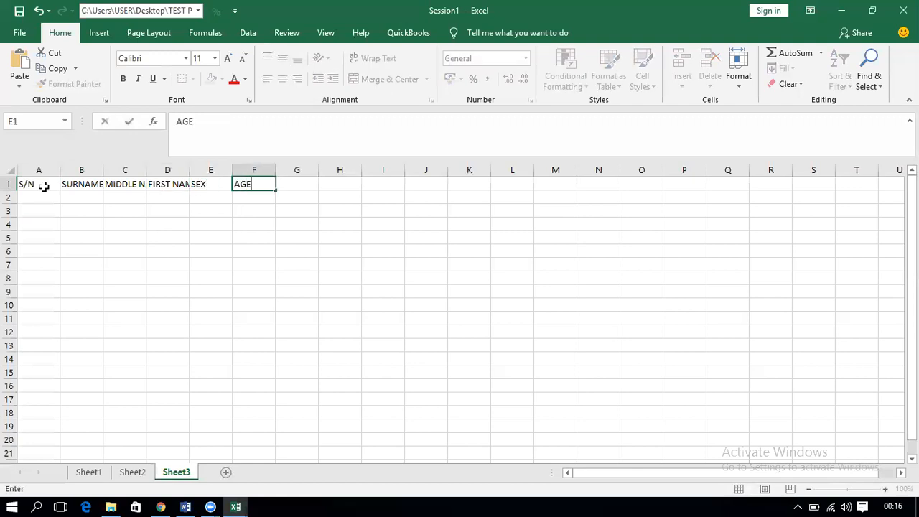
{"action": "key", "text": "Tab"}
{"action": "type", "text": "DOB"}
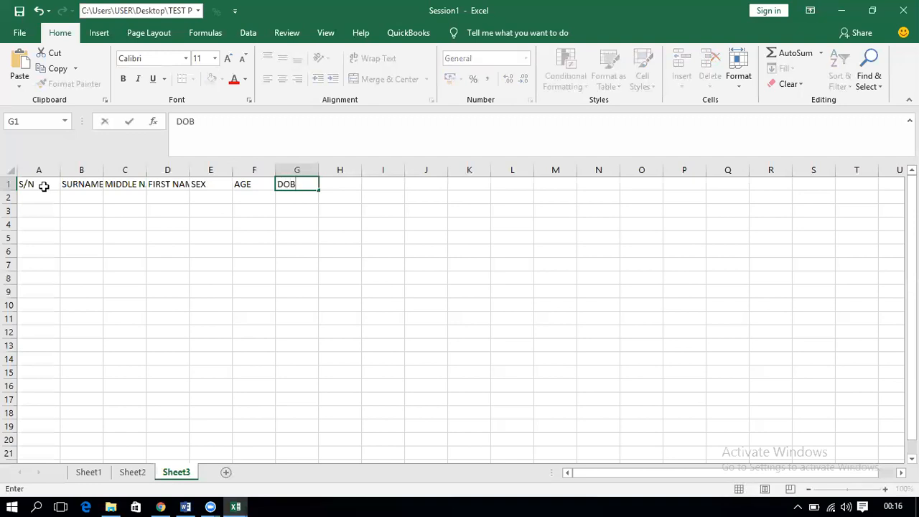
{"action": "key", "text": "Tab"}
{"action": "type", "text": "PICTURE"}
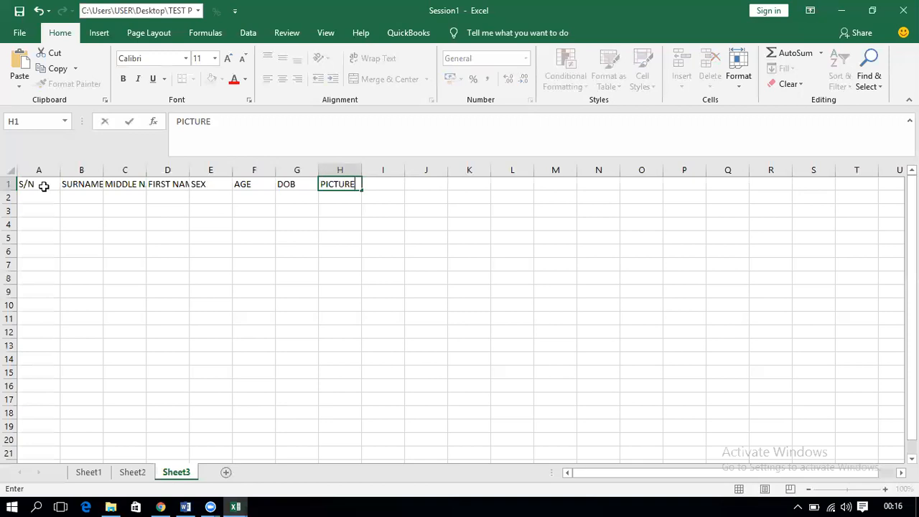
{"action": "key", "text": "Return"}
Step: Enter 1 and 2 in A2:A3 and extend the series down to 5 in A6
{"action": "left_click", "coordinate": [40, 196]}
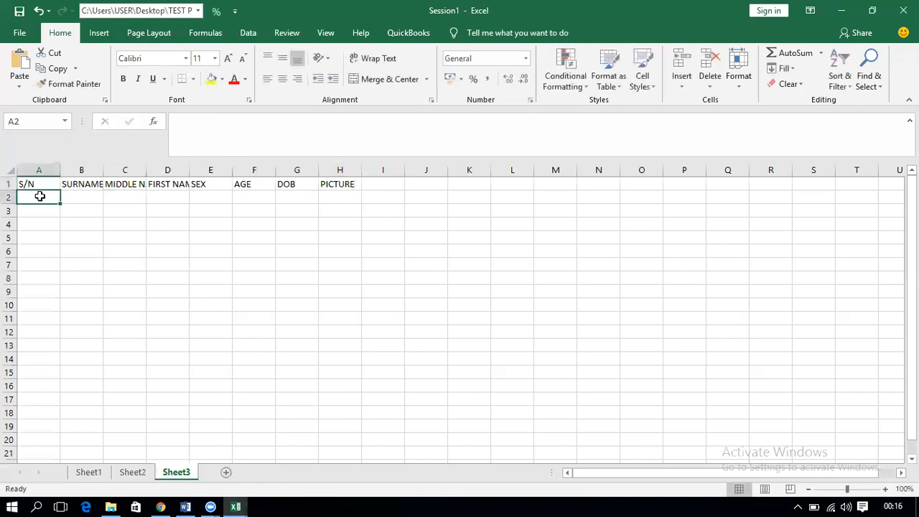
{"action": "type", "text": "1"}
{"action": "key", "text": "Return"}
{"action": "type", "text": "2"}
{"action": "left_click", "coordinate": [39, 196]}
{"action": "left_click_drag", "start_coordinate": [50, 197], "coordinate": [57, 253]}
{"action": "left_click", "coordinate": [81, 198]}
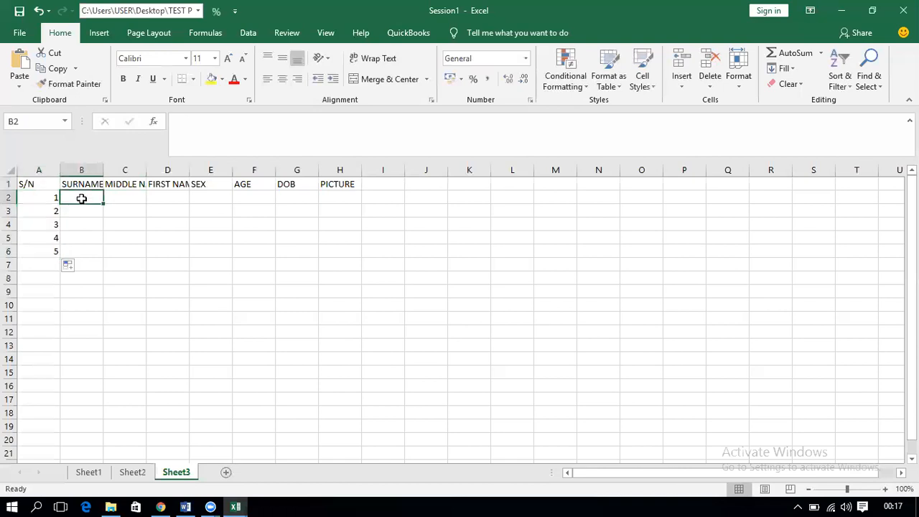
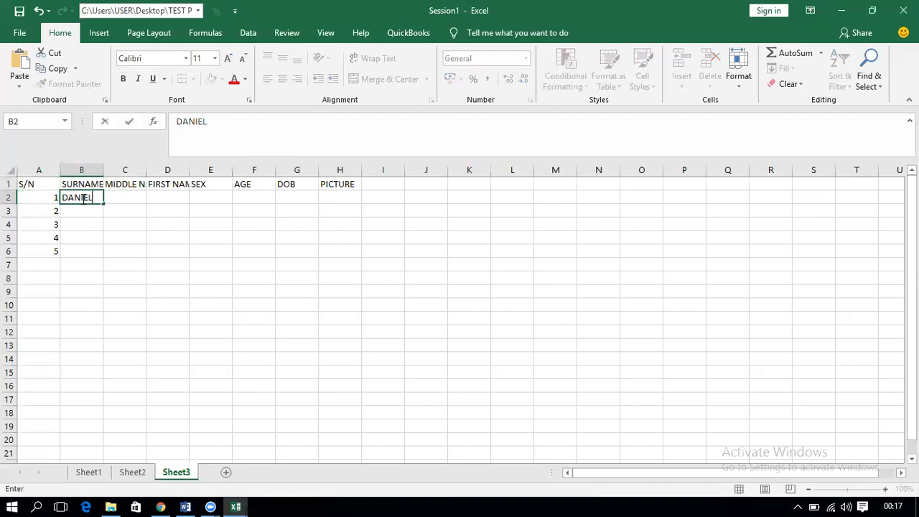
Step: Enter the surname, middle name and first name for the first two employees in B2:D3
{"action": "key", "text": "Tab"}
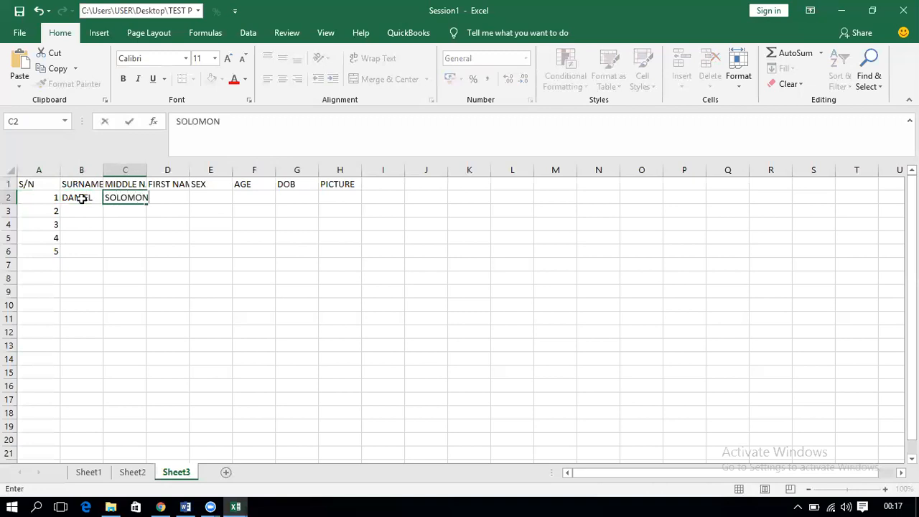
{"action": "key", "text": "Tab"}
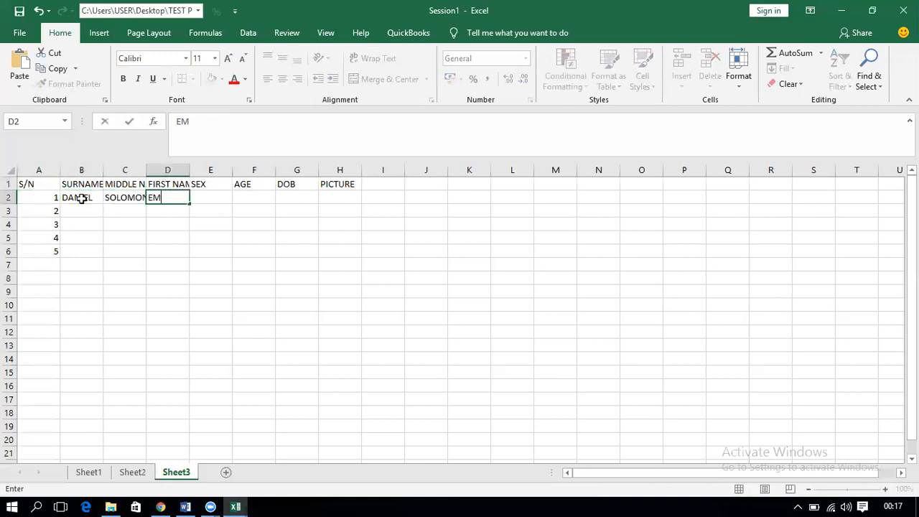
{"action": "key", "text": "Return"}
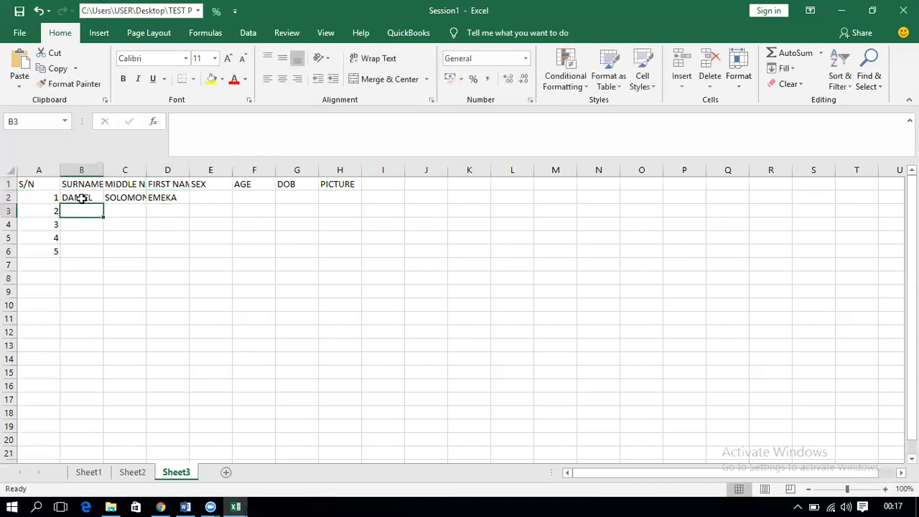
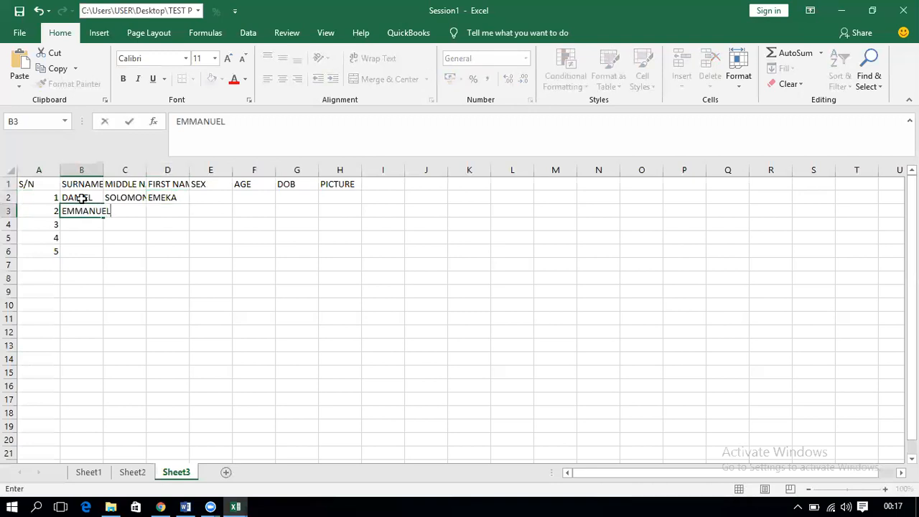
{"action": "key", "text": "Tab"}
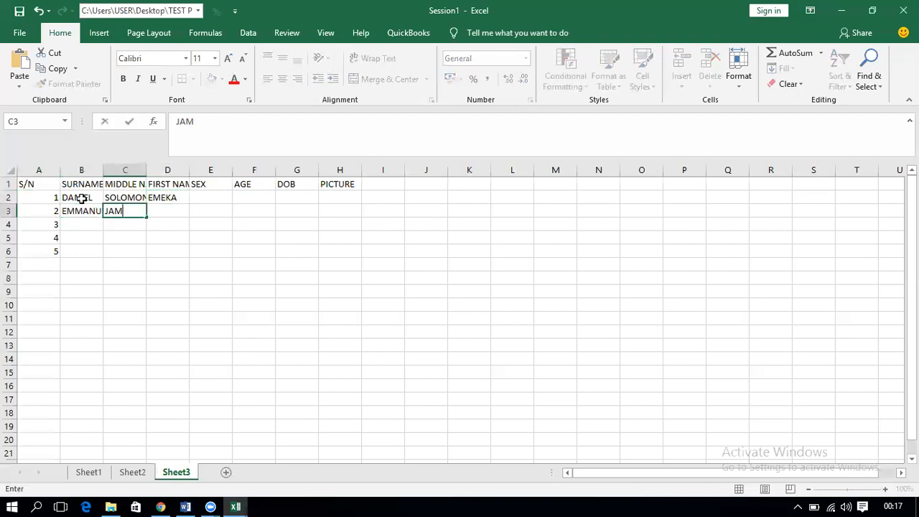
{"action": "key", "text": "Tab"}
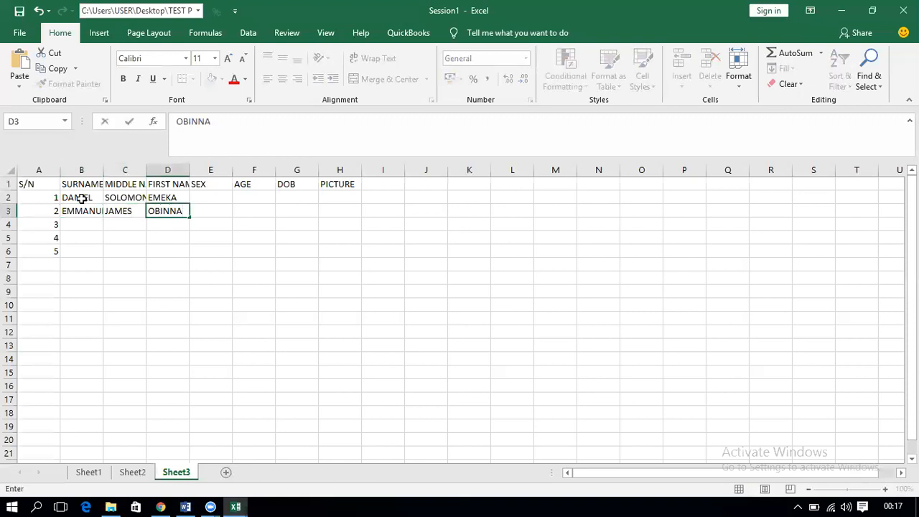
{"action": "key", "text": "Return"}
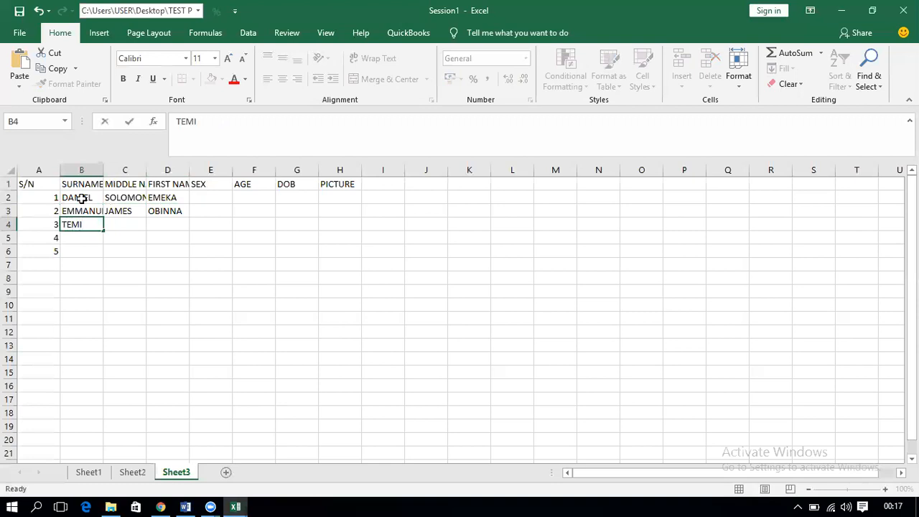
Step: Enter the third and fourth employees' surname, middle name and first name in B4:D5
{"action": "key", "text": "Tab"}
{"action": "type", "text": "ADEO"}
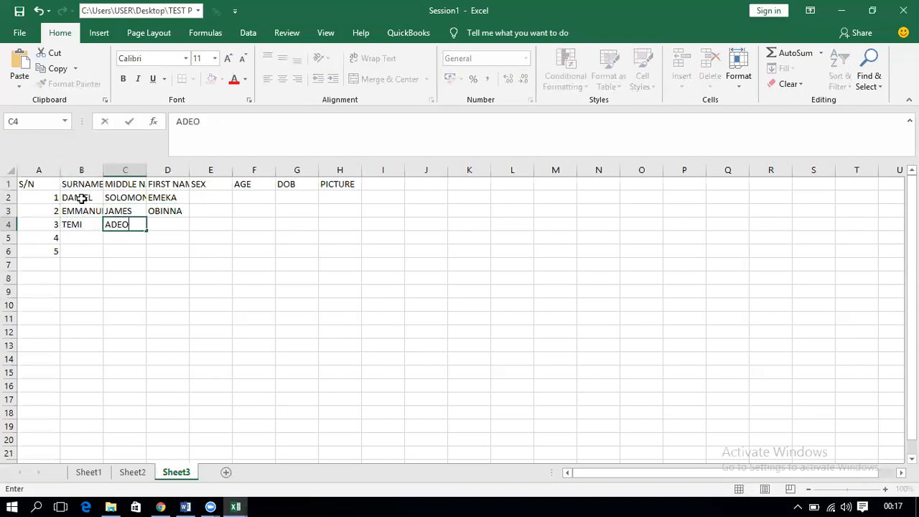
{"action": "type", "text": "LA"}
{"action": "key", "text": "Tab"}
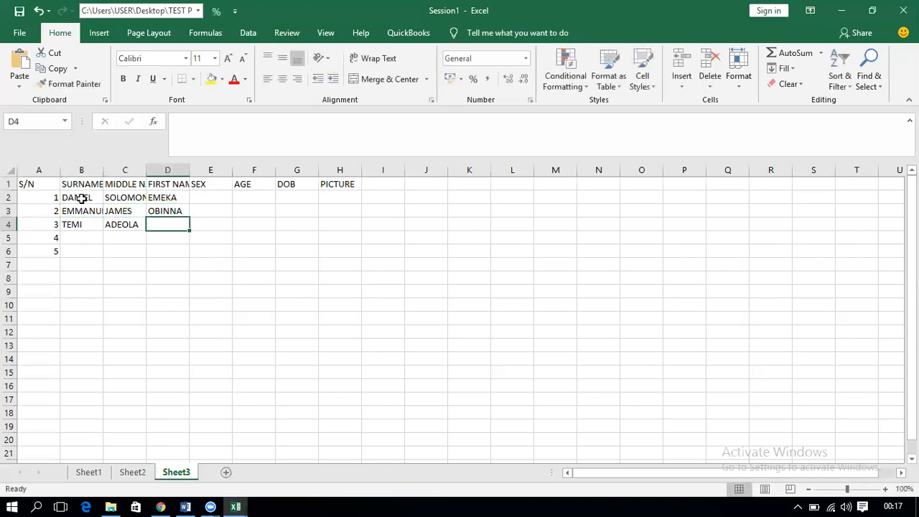
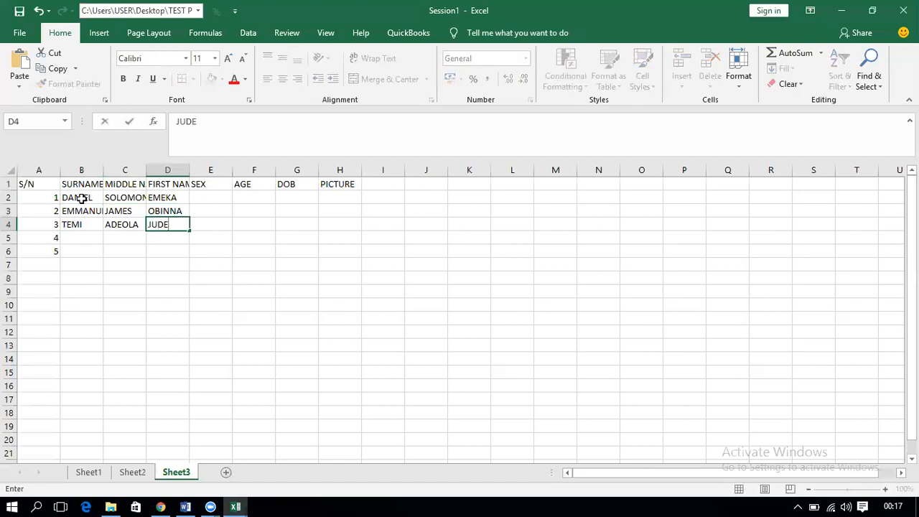
{"action": "key", "text": "Return"}
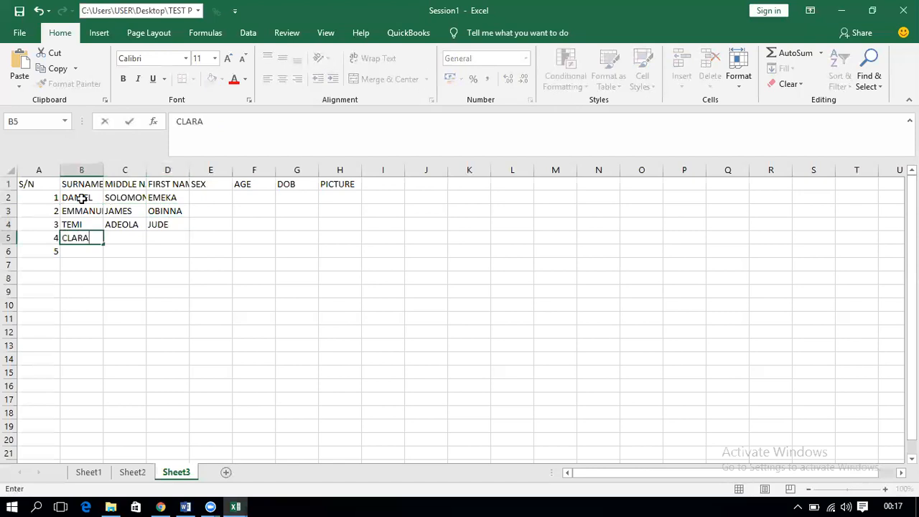
{"action": "key", "text": "Tab"}
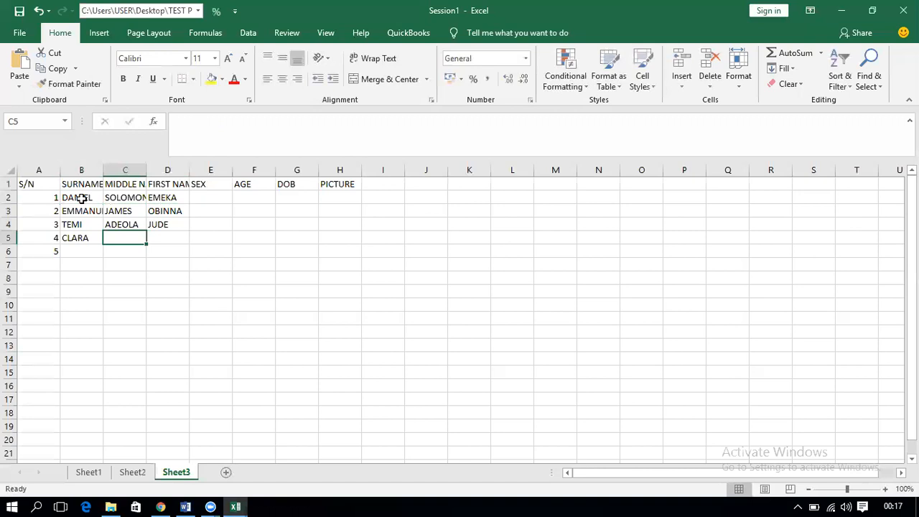
{"action": "type", "text": "BIMBO"}
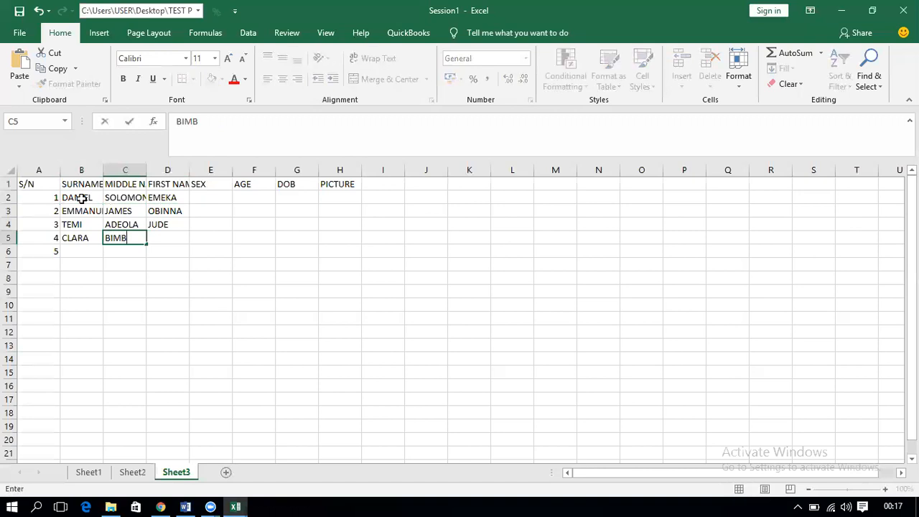
{"action": "key", "text": "Tab"}
{"action": "type", "text": "H"}
{"action": "key", "text": "BackSpace"}
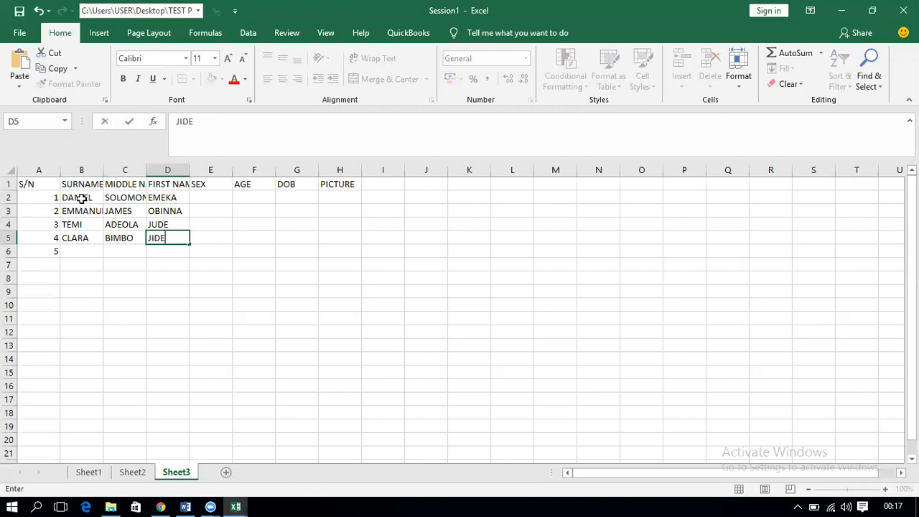
{"action": "key", "text": "Return"}
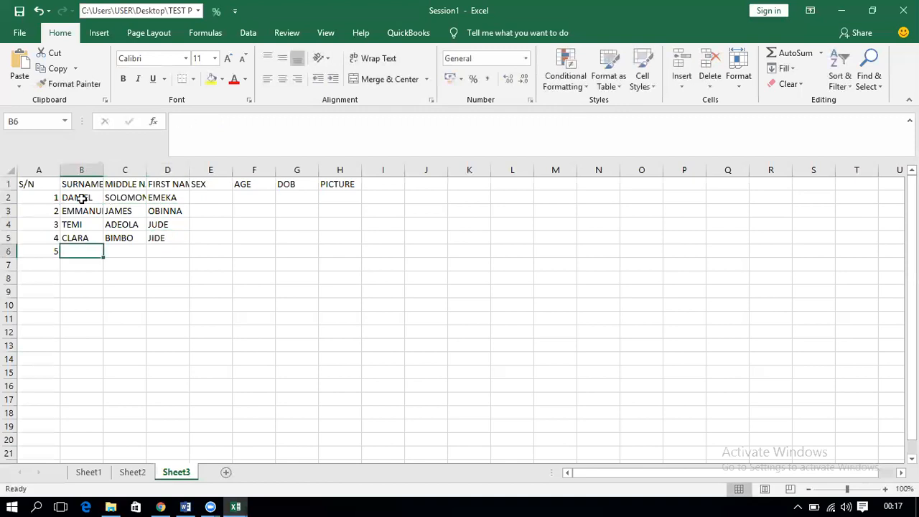
Step: Enter the fifth employee's surname, middle name and first name in B6:D6
{"action": "key", "text": "Tab"}
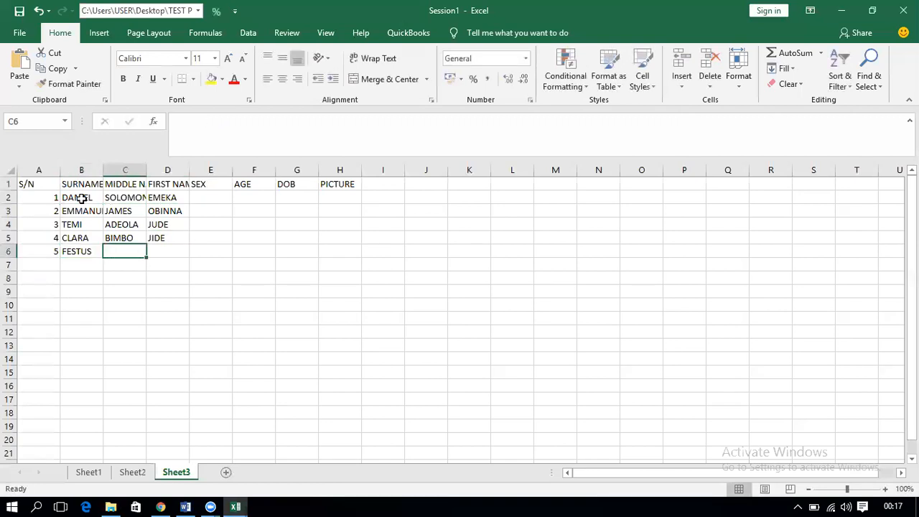
{"action": "type", "text": "DOMINION"}
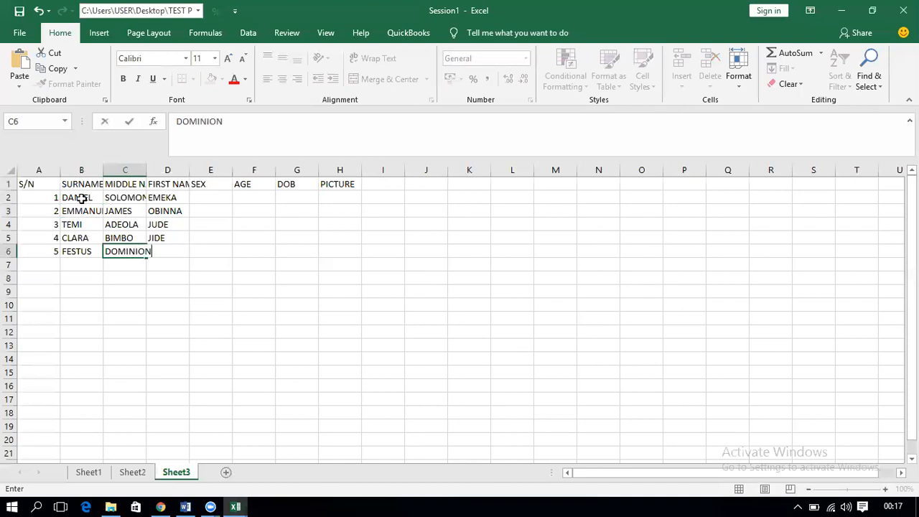
{"action": "key", "text": "Tab"}
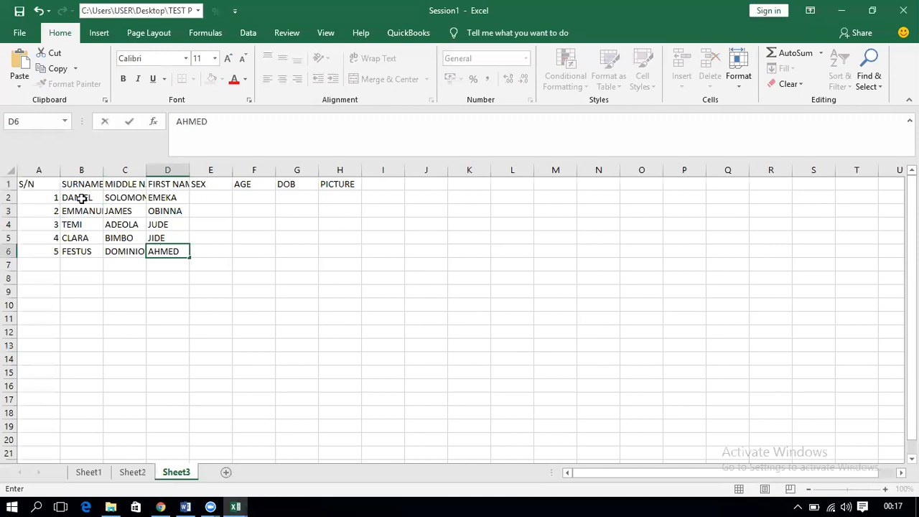
{"action": "key", "text": "Tab"}
Step: Enter MALE, FEMALE, MALE, FEMALE, MALE in the SEX column E2:E6
{"action": "left_click", "coordinate": [198, 197]}
{"action": "type", "text": "MALE"}
{"action": "key", "text": "Return"}
{"action": "type", "text": "FEMALE"}
{"action": "key", "text": "Return"}
{"action": "type", "text": "MALE"}
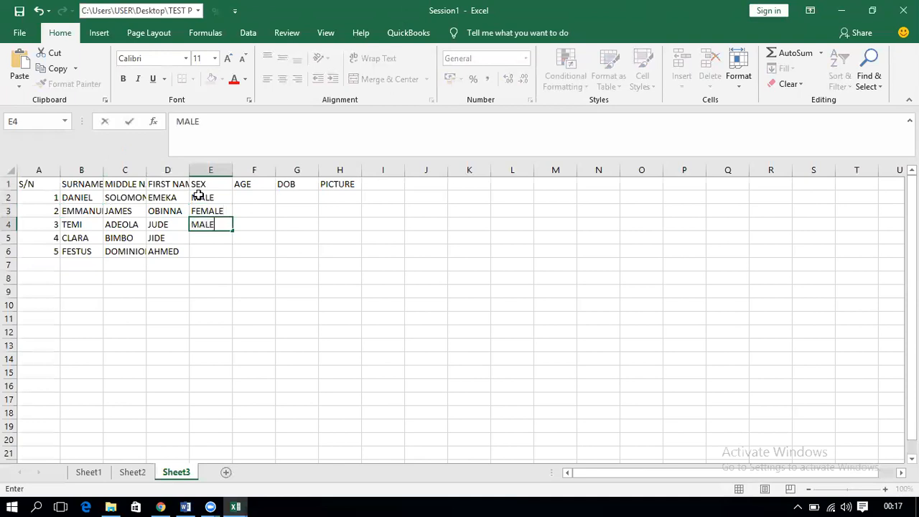
{"action": "key", "text": "Return"}
{"action": "type", "text": "FEMALE"}
{"action": "key", "text": "Return"}
{"action": "type", "text": "MALE"}
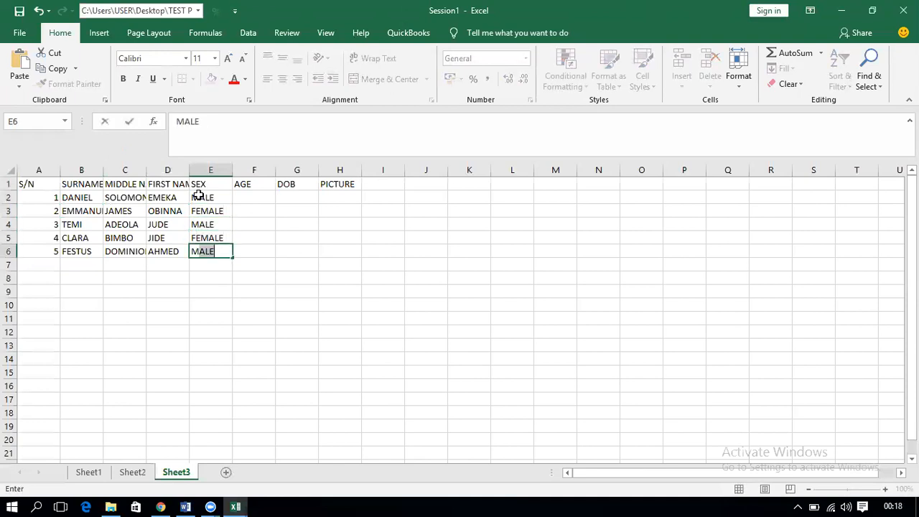
{"action": "key", "text": "Tab"}
Step: Enter ages 30, 32, 33, 43 and 24 in F2:F6
{"action": "left_click", "coordinate": [263, 196]}
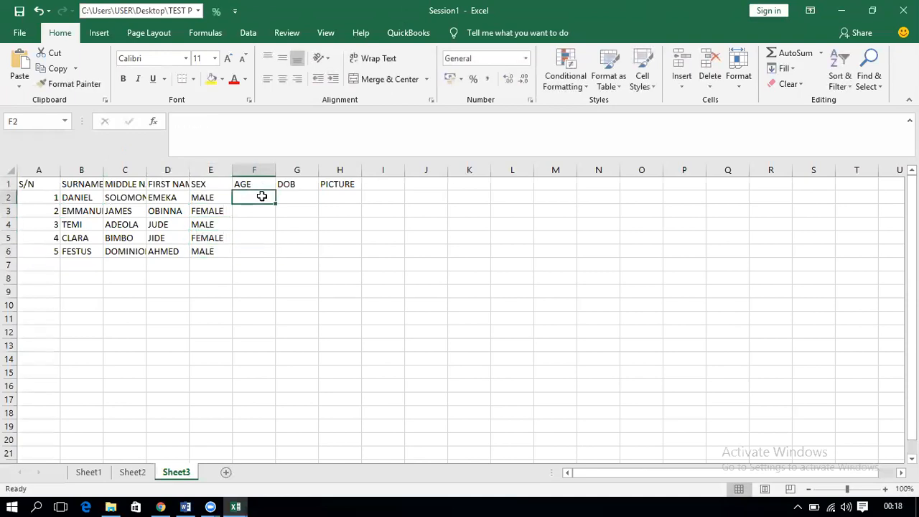
{"action": "type", "text": "30"}
{"action": "key", "text": "Return"}
{"action": "type", "text": "32"}
{"action": "key", "text": "Return"}
{"action": "type", "text": "33"}
{"action": "key", "text": "Return"}
{"action": "type", "text": "43"}
{"action": "key", "text": "Return"}
{"action": "type", "text": "24"}
{"action": "key", "text": "Return"}
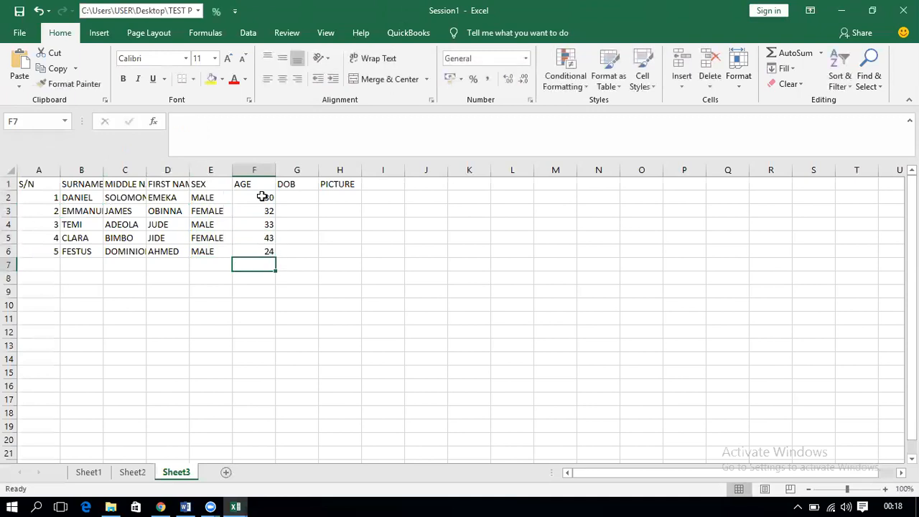
{"action": "left_click", "coordinate": [300, 198]}
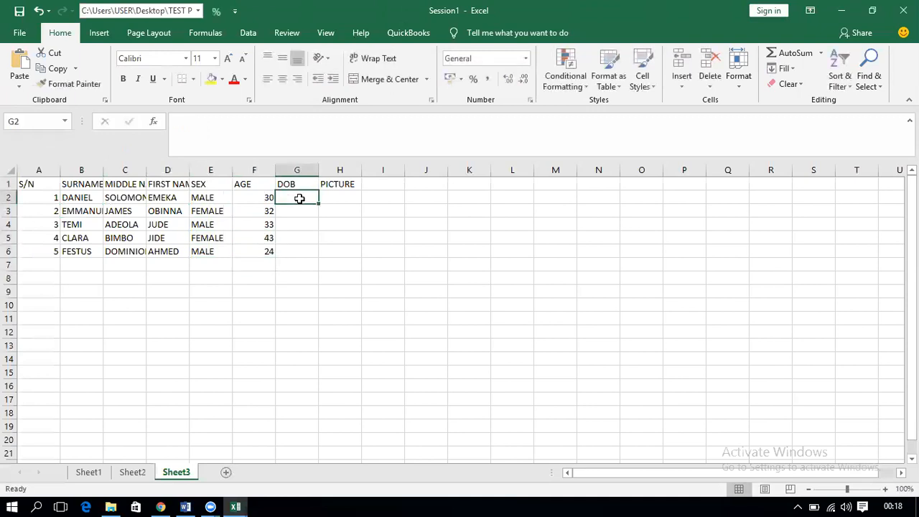
Step: Enter birth dates 22/15/1980, 2/3/1980, 22/12/2000, 4/5/1987 and 26/8/1999 in G2:G6
{"action": "type", "text": "22/1"}
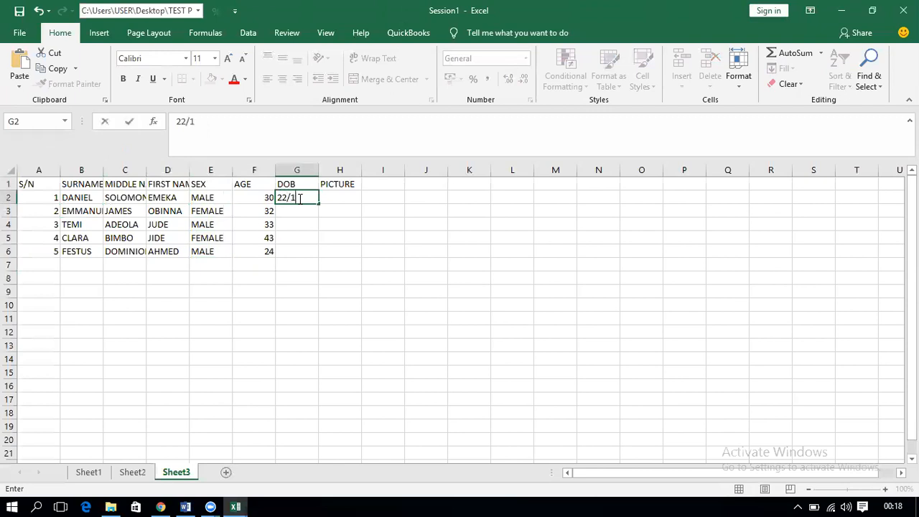
{"action": "type", "text": "5/1980"}
{"action": "key", "text": "Return"}
{"action": "type", "text": "2/"}
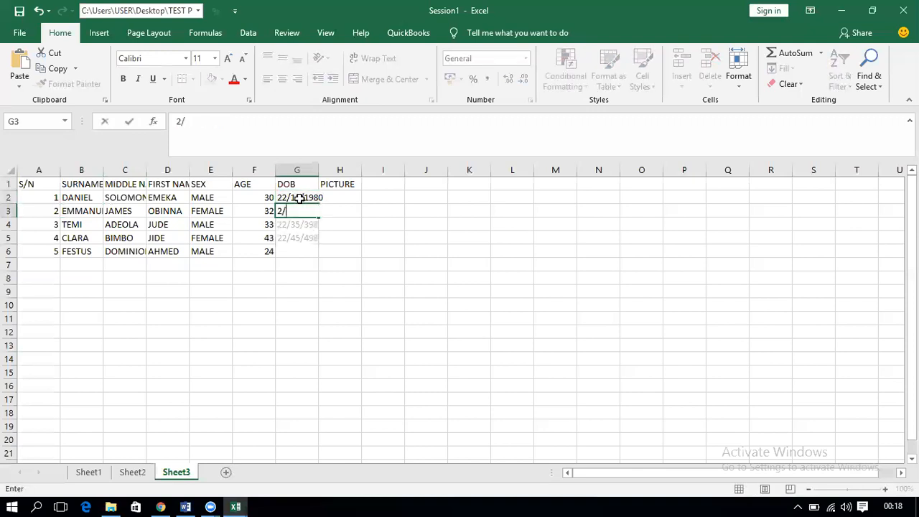
{"action": "type", "text": "3/1980"}
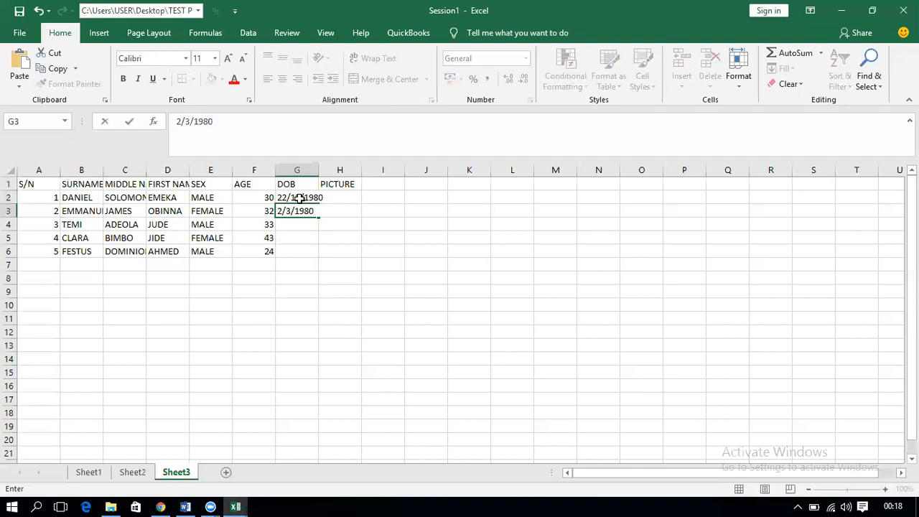
{"action": "key", "text": "Return"}
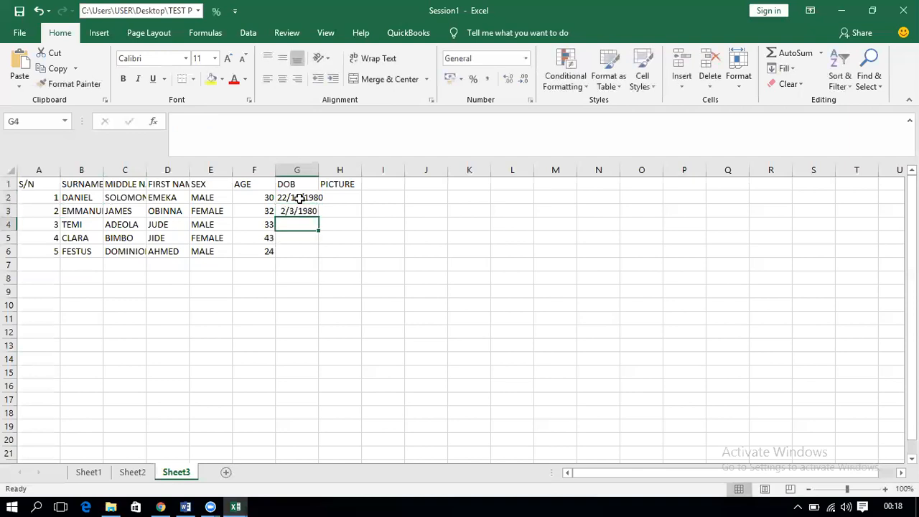
{"action": "type", "text": "22/12/2000"}
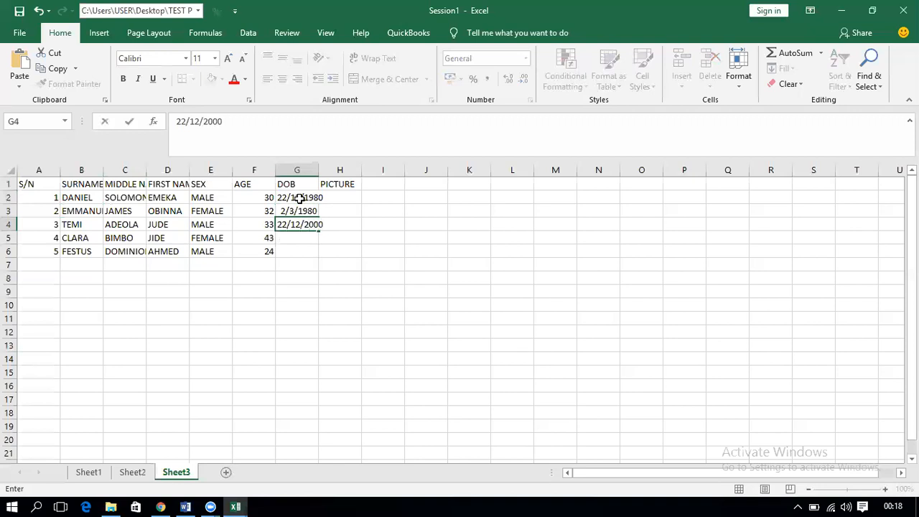
{"action": "key", "text": "Return"}
{"action": "type", "text": "4/5/1987"}
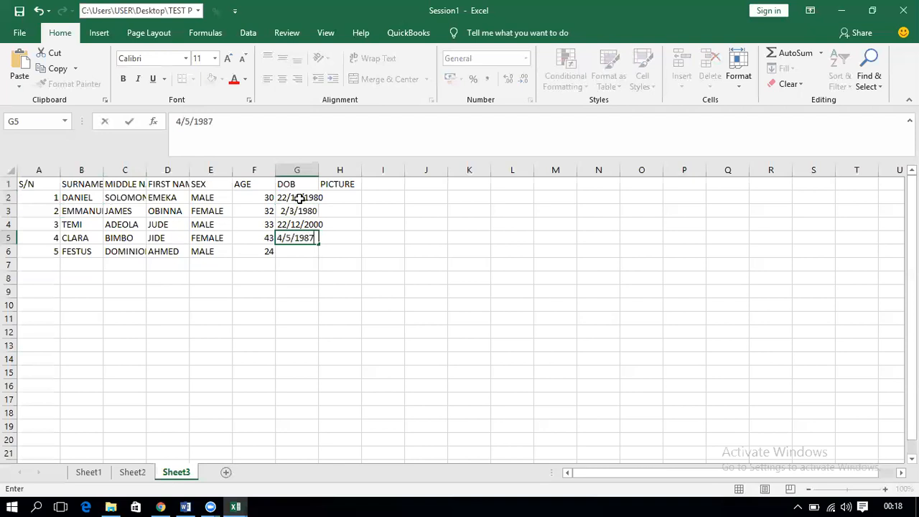
{"action": "key", "text": "Return"}
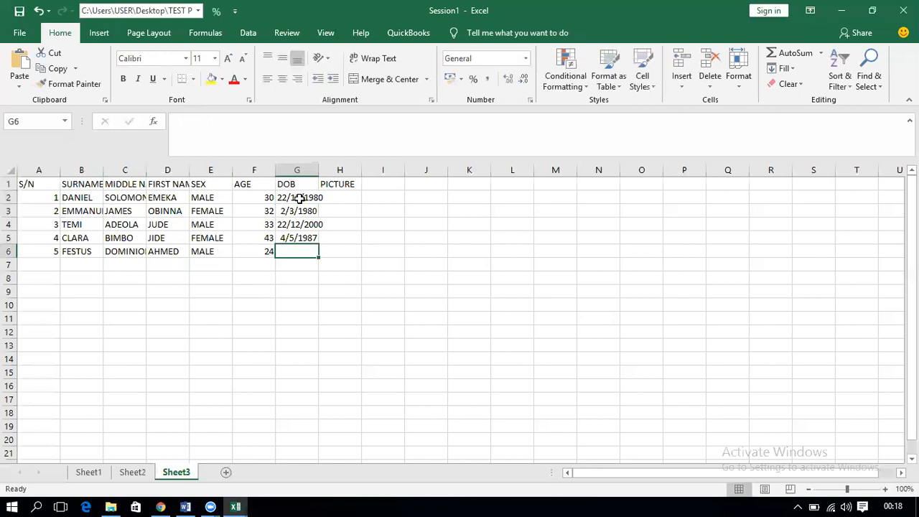
{"action": "type", "text": "26/"}
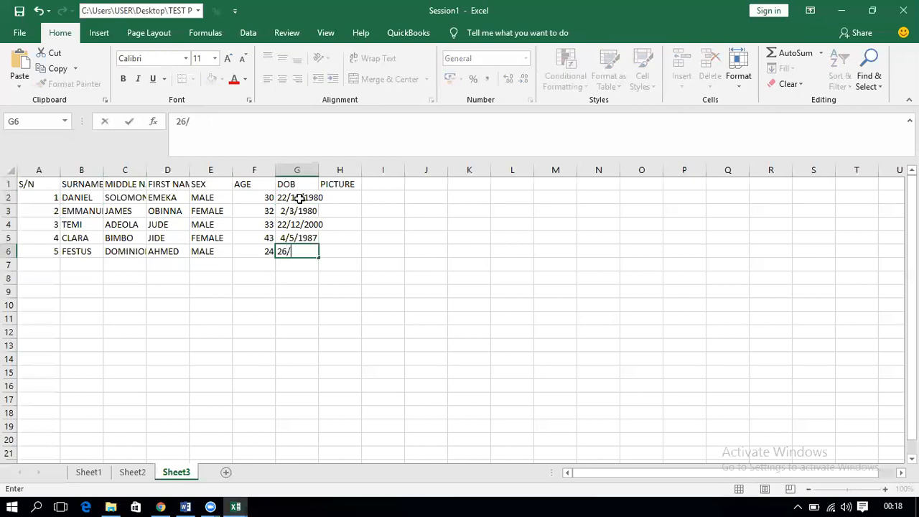
{"action": "type", "text": "8/1999"}
{"action": "key", "text": "Return"}
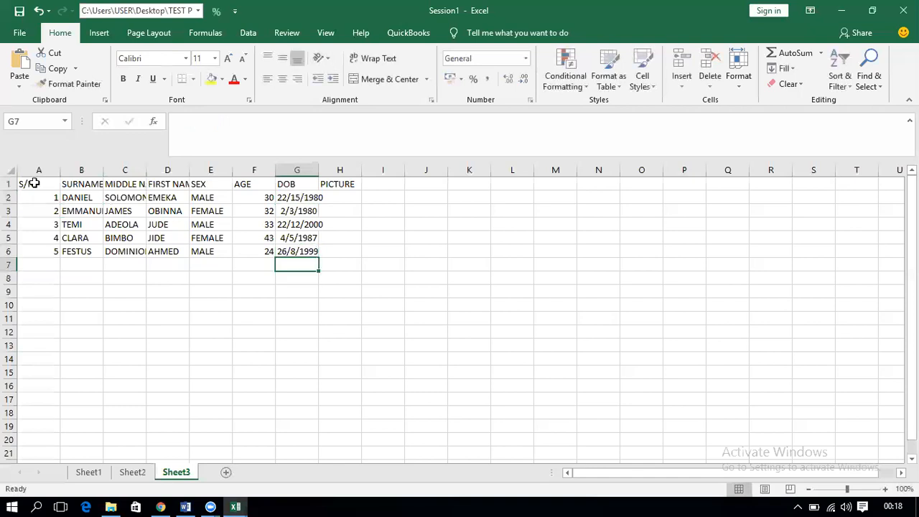
Step: Autofit every column on Sheet3 to its contents
{"action": "key", "text": "ctrl+a"}
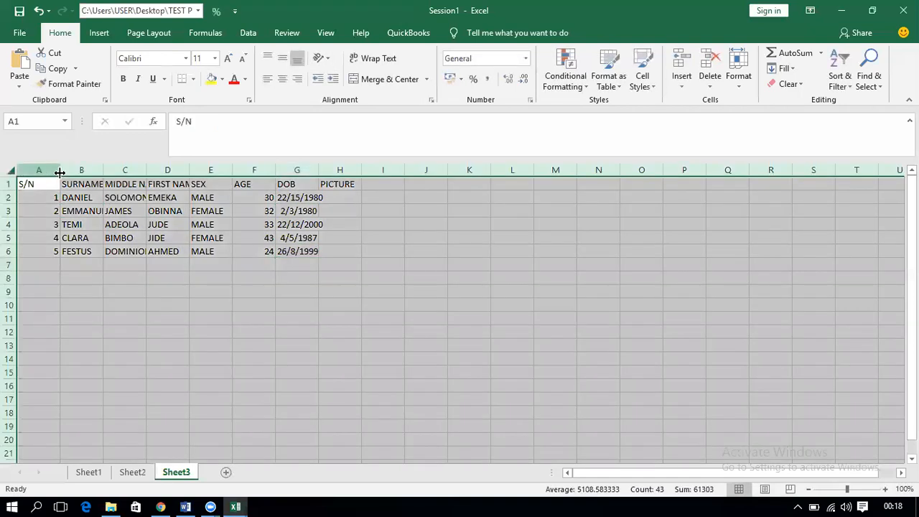
{"action": "key", "text": "alt+h"}
{"action": "key", "text": "o"}
{"action": "key", "text": "i"}
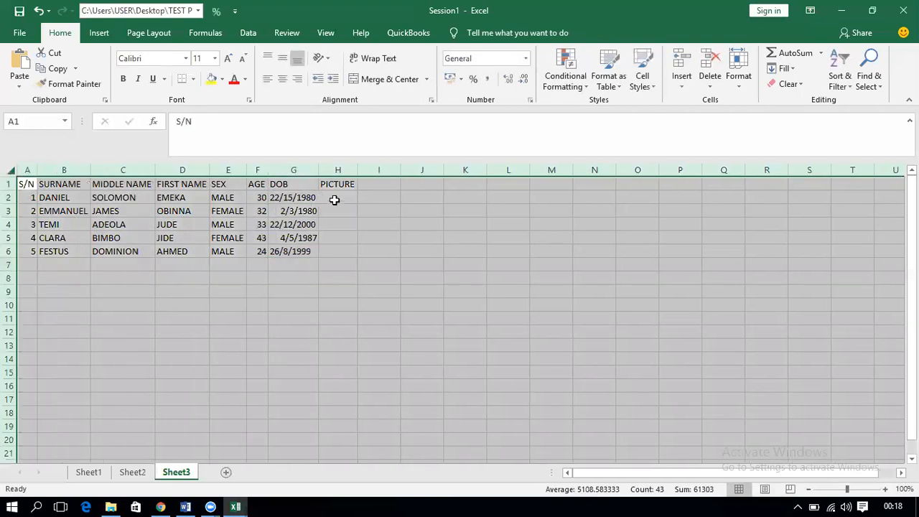
Step: Make row 2 taller and widen column H to hold a photo
{"action": "left_click", "coordinate": [339, 198]}
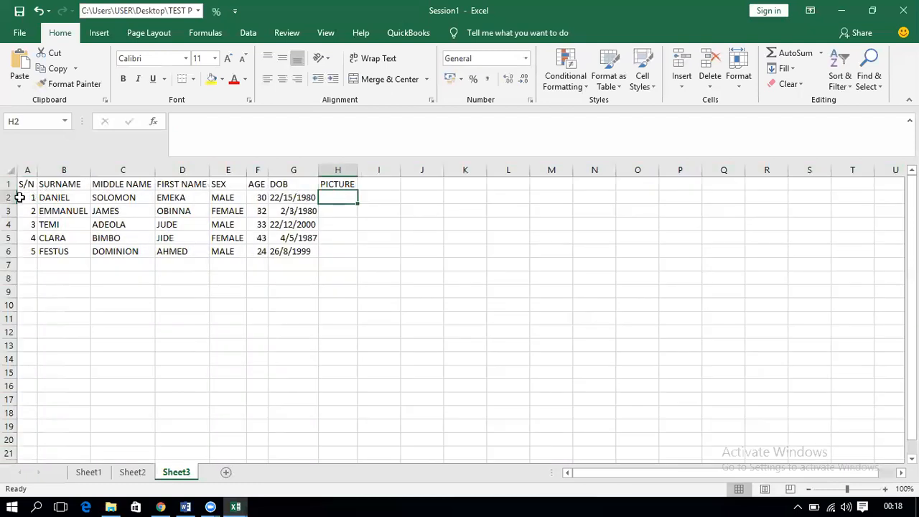
{"action": "left_click_drag", "start_coordinate": [10, 204], "coordinate": [45, 240]}
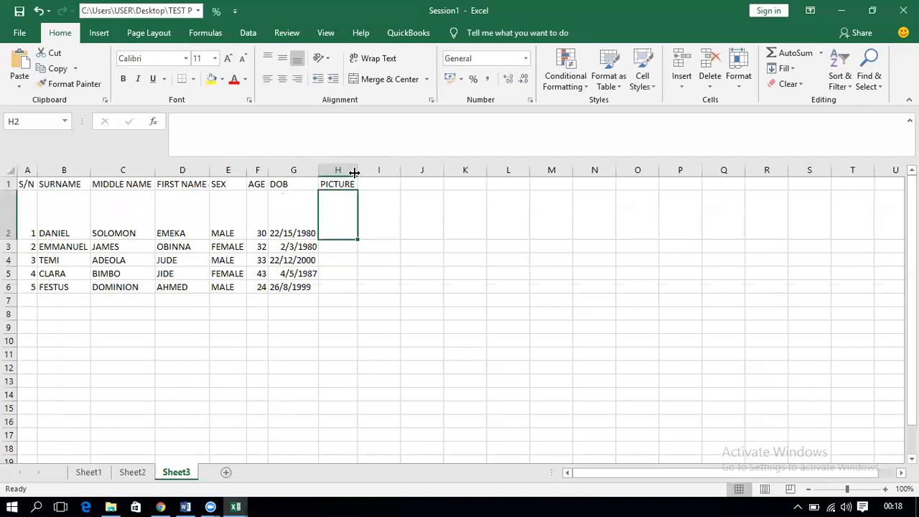
{"action": "left_click_drag", "start_coordinate": [371, 170], "coordinate": [421, 170]}
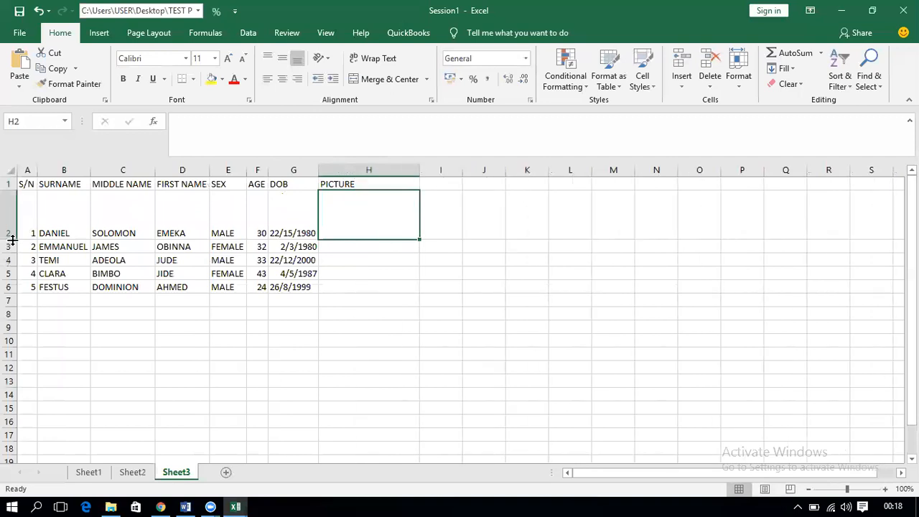
{"action": "left_click_drag", "start_coordinate": [12, 240], "coordinate": [10, 249]}
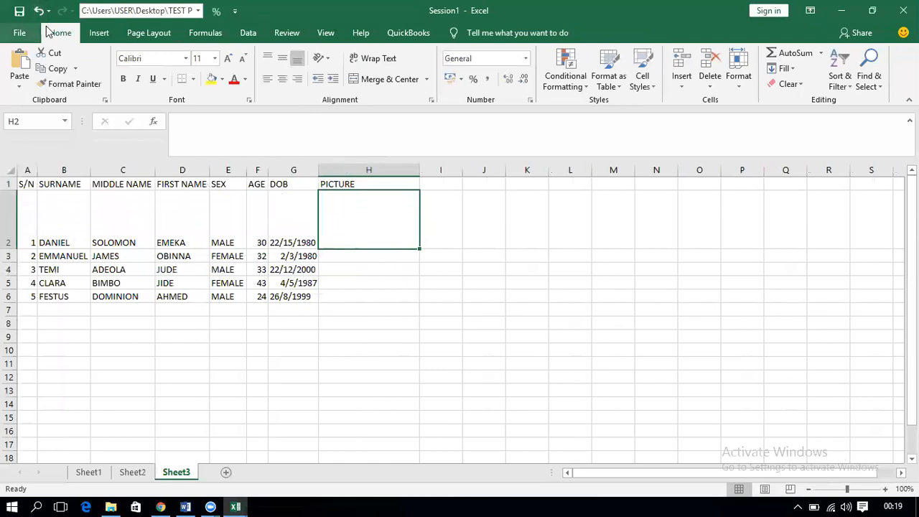
Step: Insert the GOD OPEN DOORS image from the Pictures\2018-07 folder into the sheet
{"action": "left_click", "coordinate": [92, 34]}
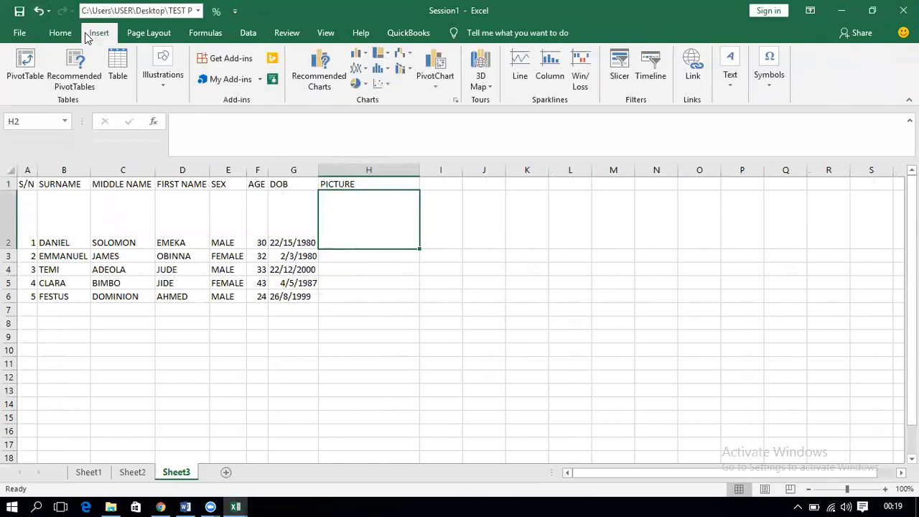
{"action": "left_click", "coordinate": [164, 85]}
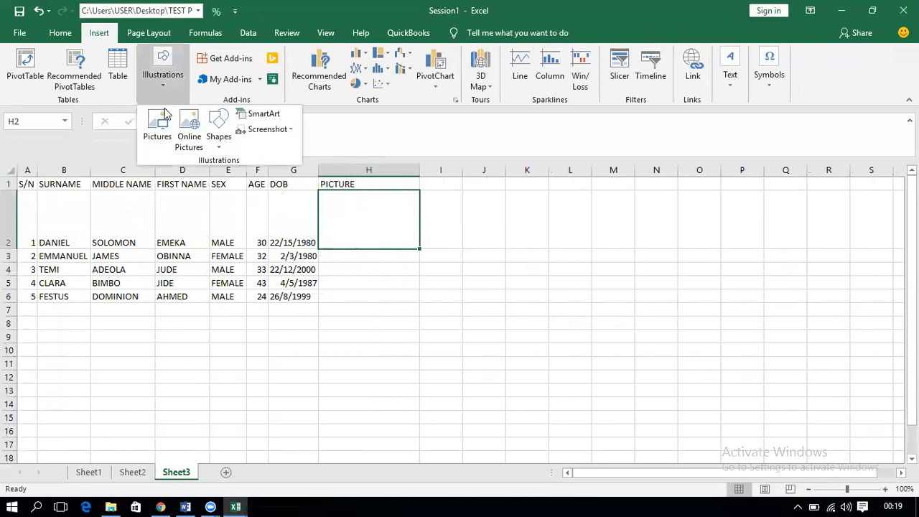
{"action": "left_click", "coordinate": [160, 128]}
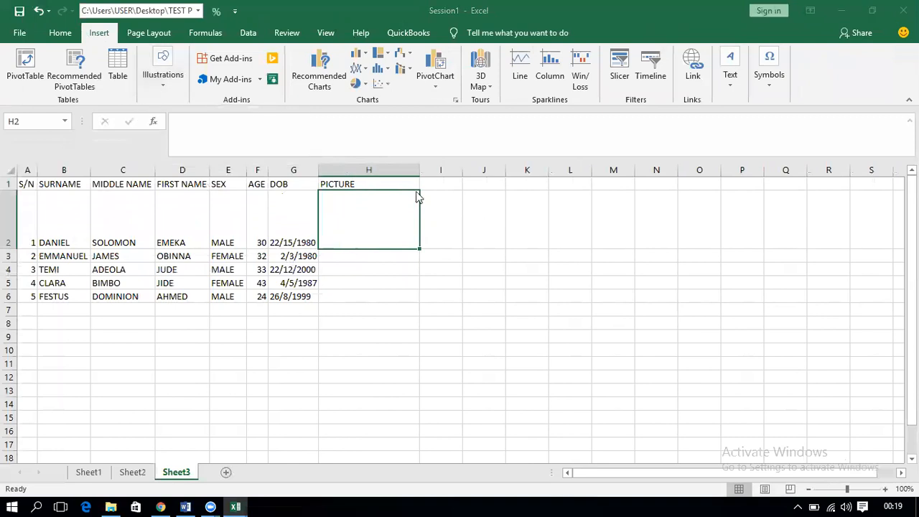
{"action": "scroll", "coordinate": [369, 216], "scroll_direction": "down", "scroll_amount": 5}
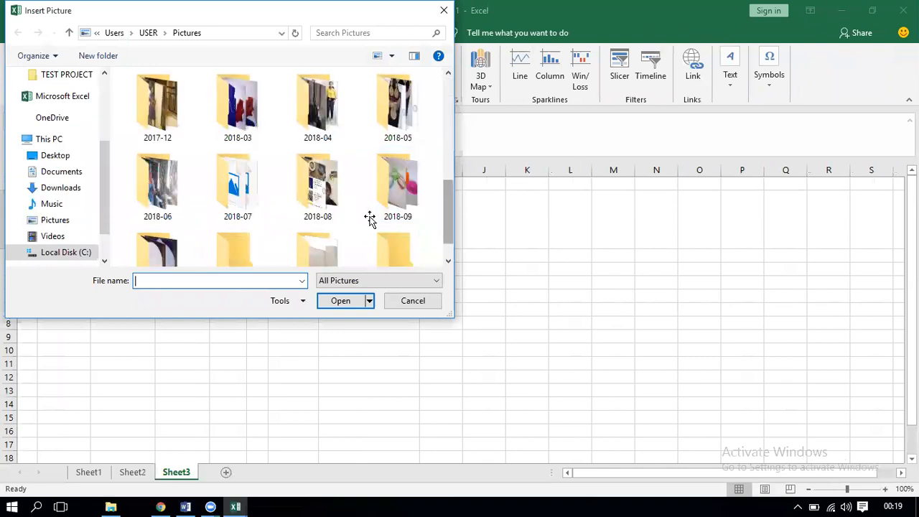
{"action": "double_click", "coordinate": [238, 188]}
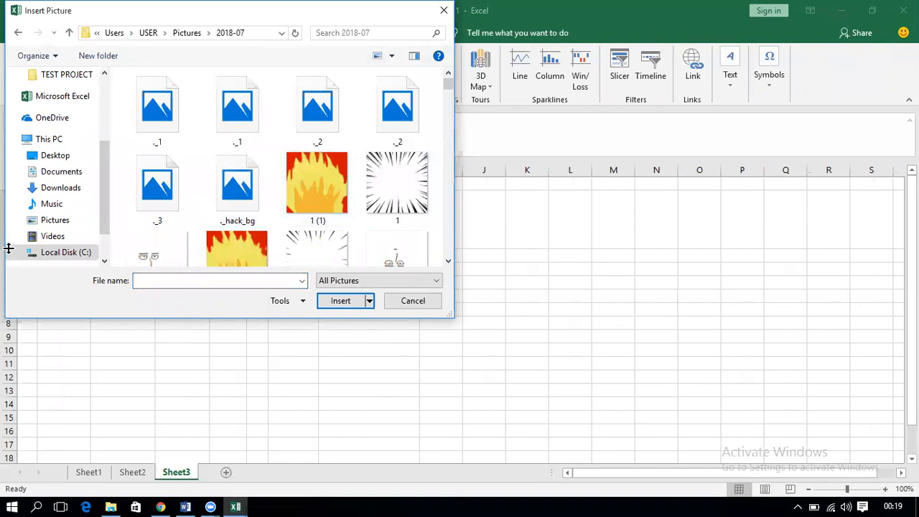
{"action": "scroll", "coordinate": [8, 263], "scroll_direction": "down", "scroll_amount": 2}
{"action": "left_click", "coordinate": [397, 246]}
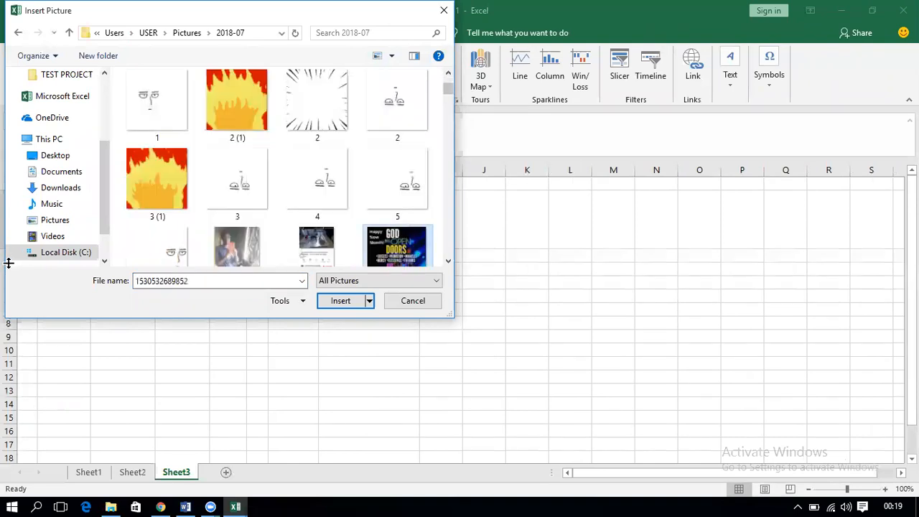
{"action": "key", "text": "Return"}
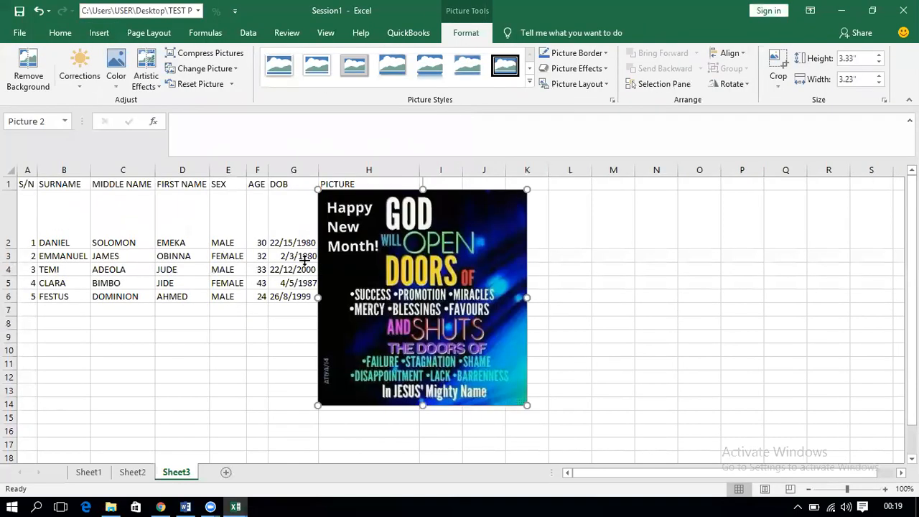
Step: Resize the GOD OPEN DOORS picture to 1.15" by 1.54" and heighten row 2 so it fits H2
{"action": "left_click_drag", "start_coordinate": [422, 405], "coordinate": [418, 264]}
{"action": "left_click_drag", "start_coordinate": [9, 249], "coordinate": [9, 264]}
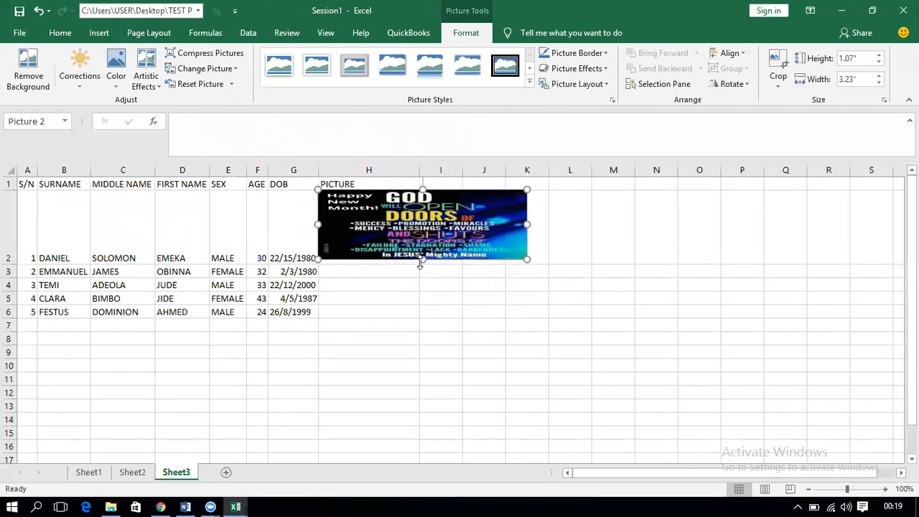
{"action": "left_click_drag", "start_coordinate": [420, 263], "coordinate": [421, 268]}
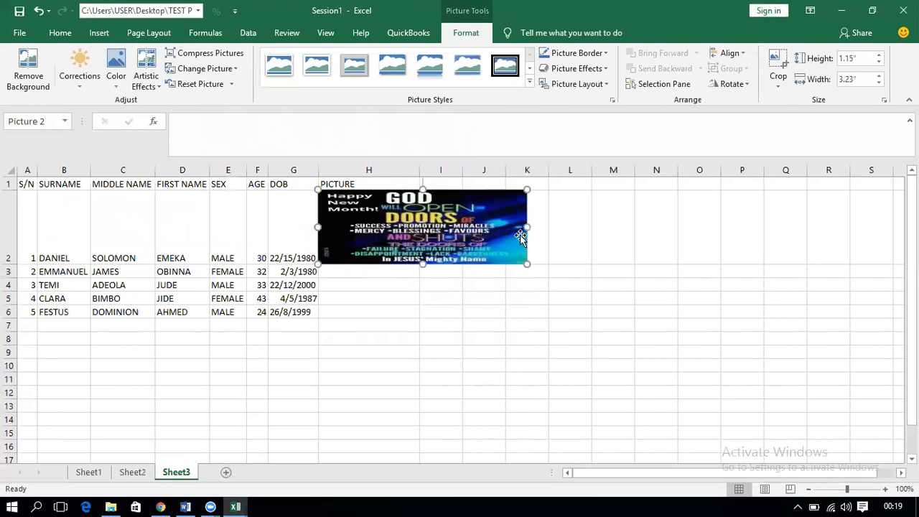
{"action": "left_click_drag", "start_coordinate": [527, 228], "coordinate": [418, 233]}
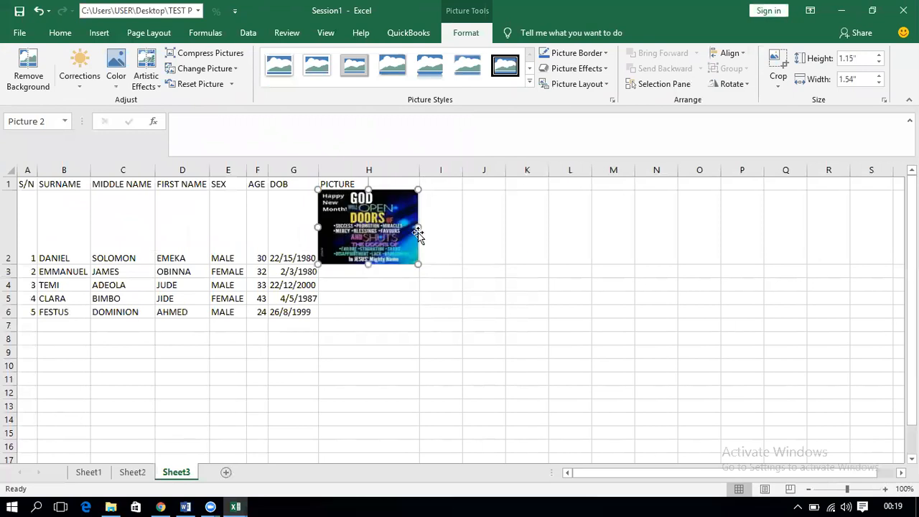
{"action": "left_click", "coordinate": [10, 221]}
Step: Check row 2's height, then set rows 2 through 6 to a row height of 82.5
{"action": "right_click", "coordinate": [8, 225]}
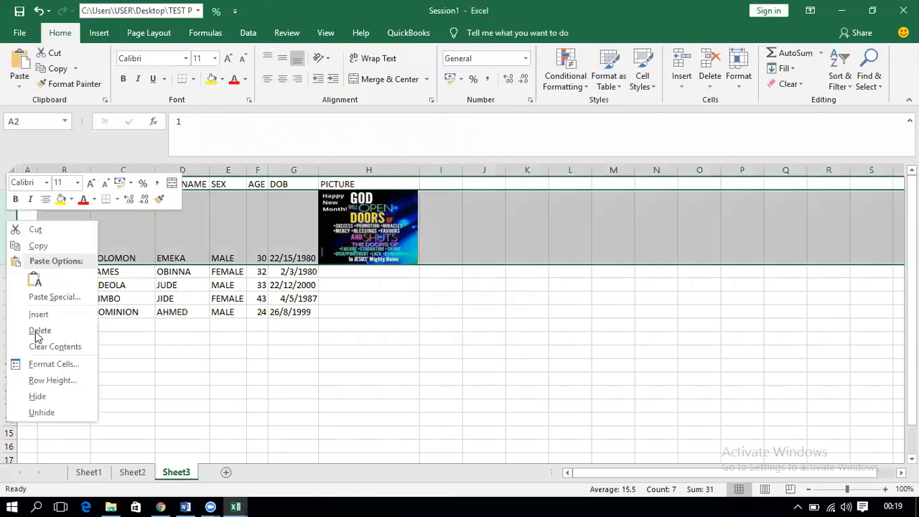
{"action": "left_click", "coordinate": [45, 380]}
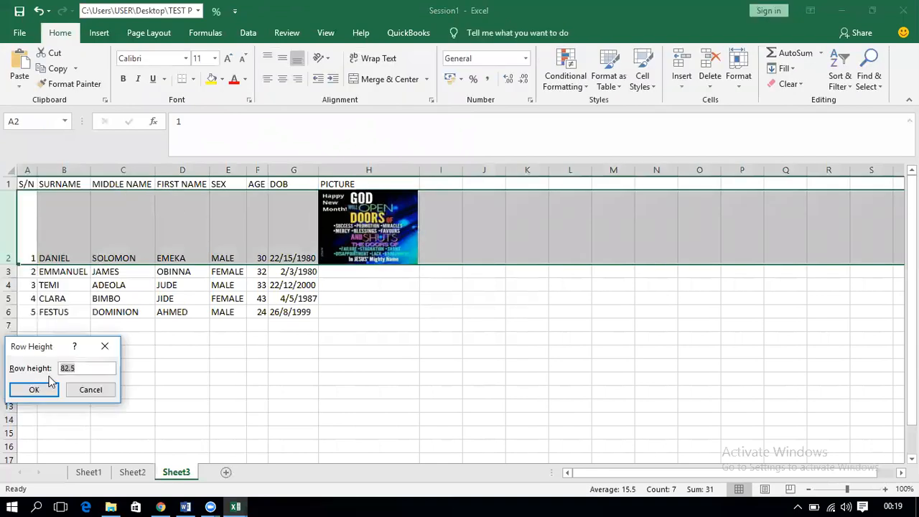
{"action": "left_click", "coordinate": [104, 347]}
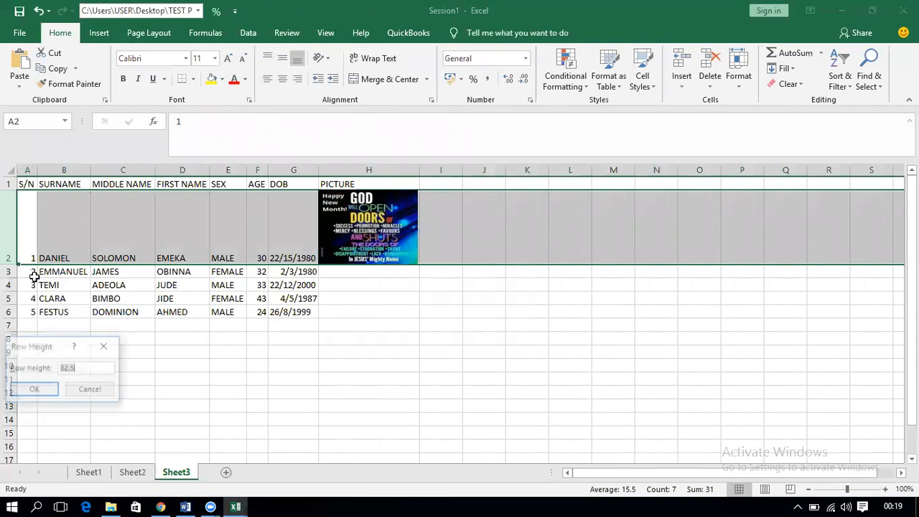
{"action": "left_click_drag", "start_coordinate": [5, 310], "coordinate": [6, 312]}
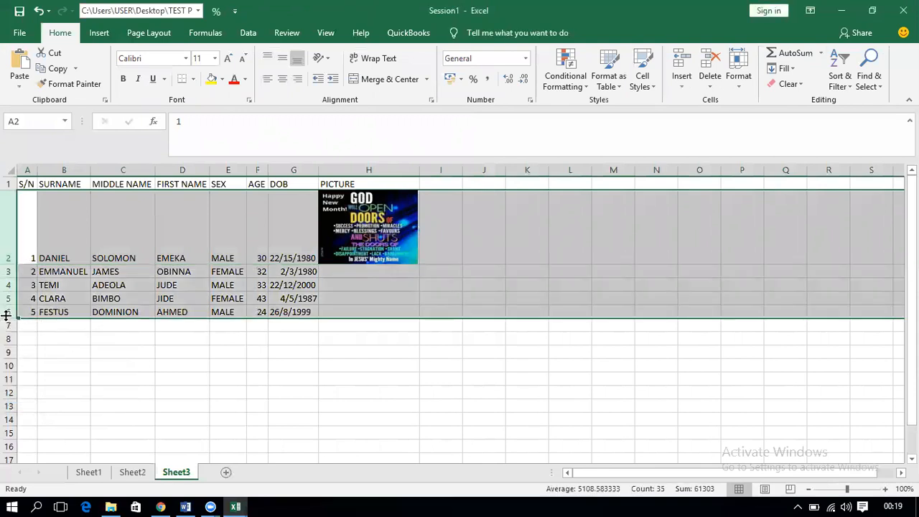
{"action": "right_click", "coordinate": [8, 288]}
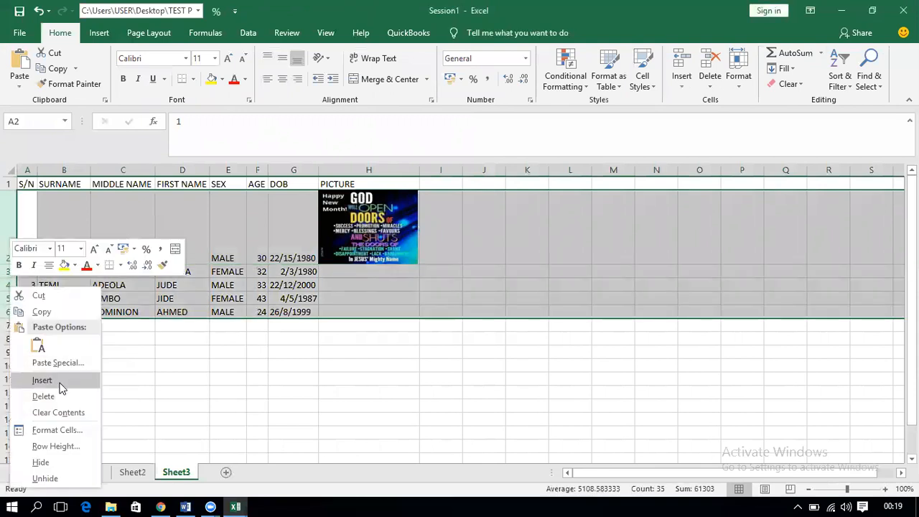
{"action": "left_click", "coordinate": [52, 447]}
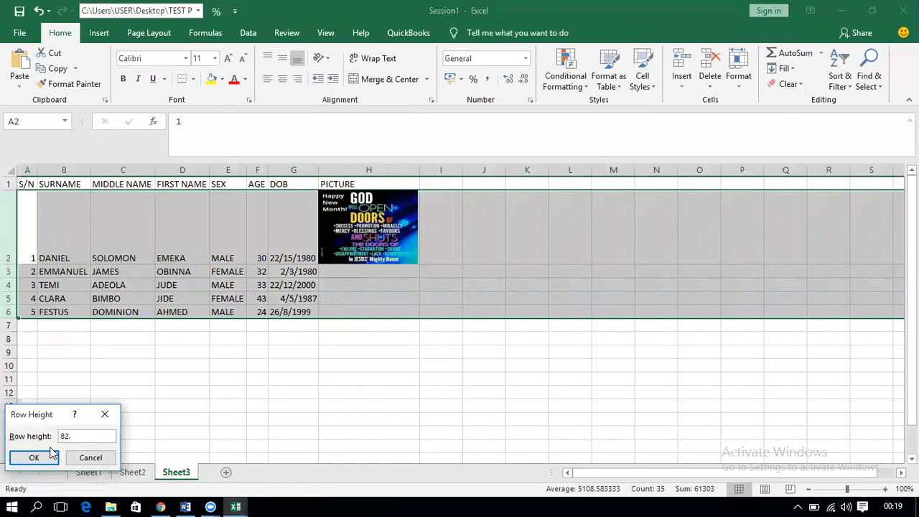
{"action": "left_click", "coordinate": [49, 452]}
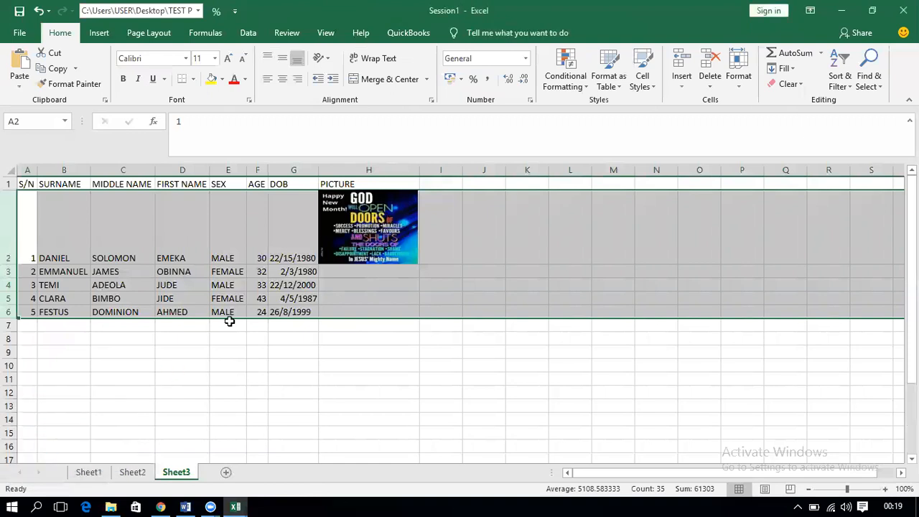
{"action": "left_click", "coordinate": [344, 308]}
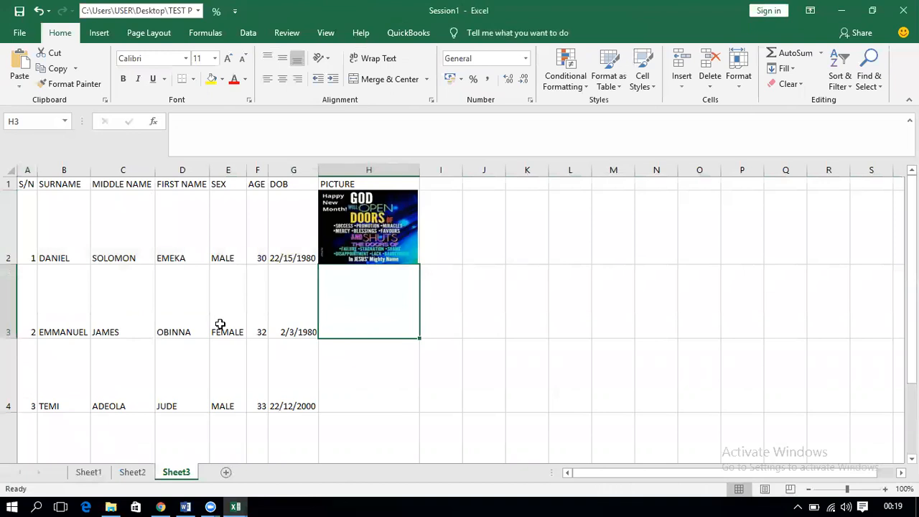
Step: Insert the flame picture and resize it to column H's 1.54" width and row 3's height
{"action": "left_click", "coordinate": [100, 34]}
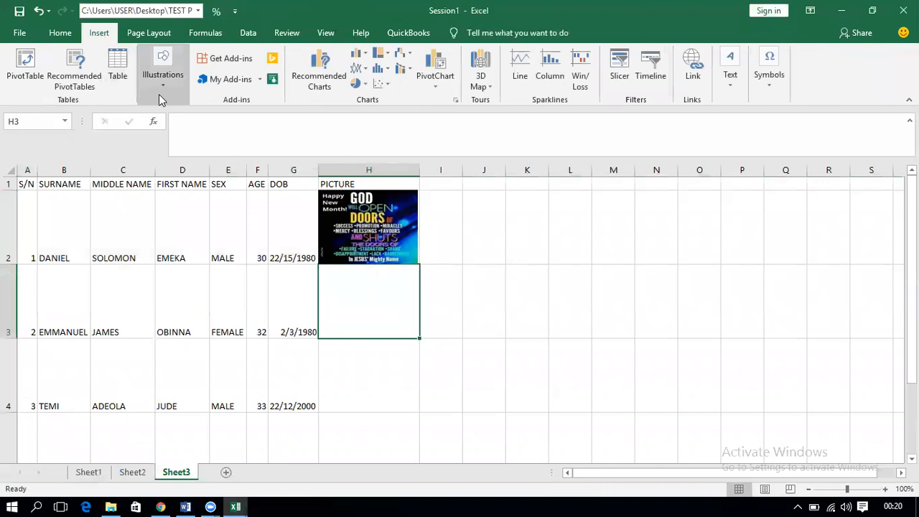
{"action": "left_click", "coordinate": [159, 94]}
{"action": "left_click", "coordinate": [156, 125]}
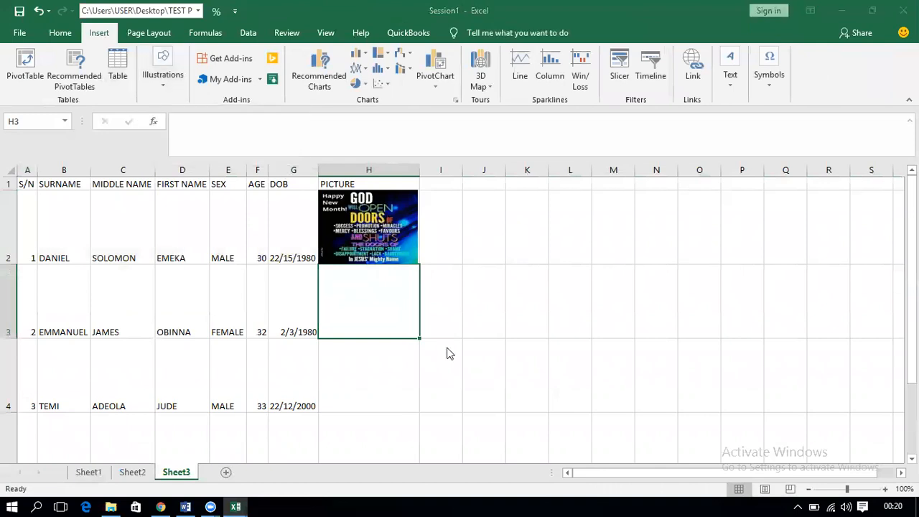
{"action": "double_click", "coordinate": [322, 185]}
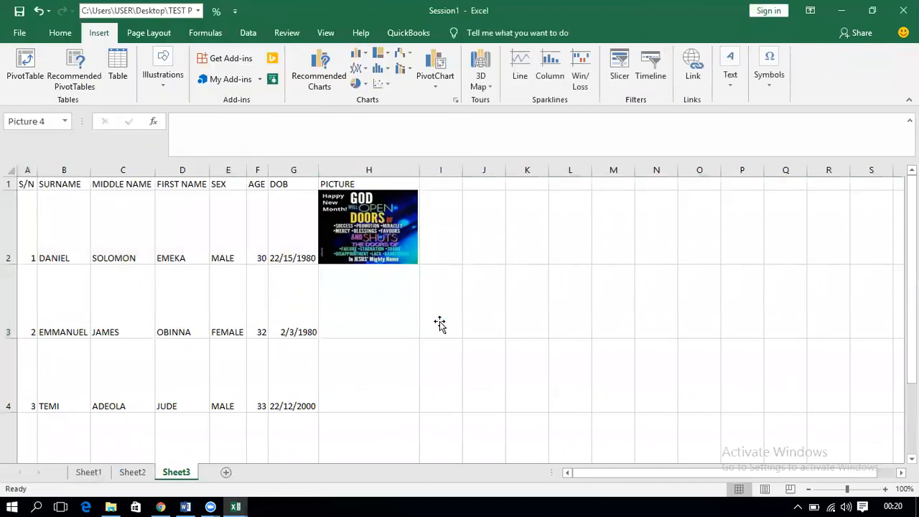
{"action": "left_click_drag", "start_coordinate": [521, 365], "coordinate": [419, 372]}
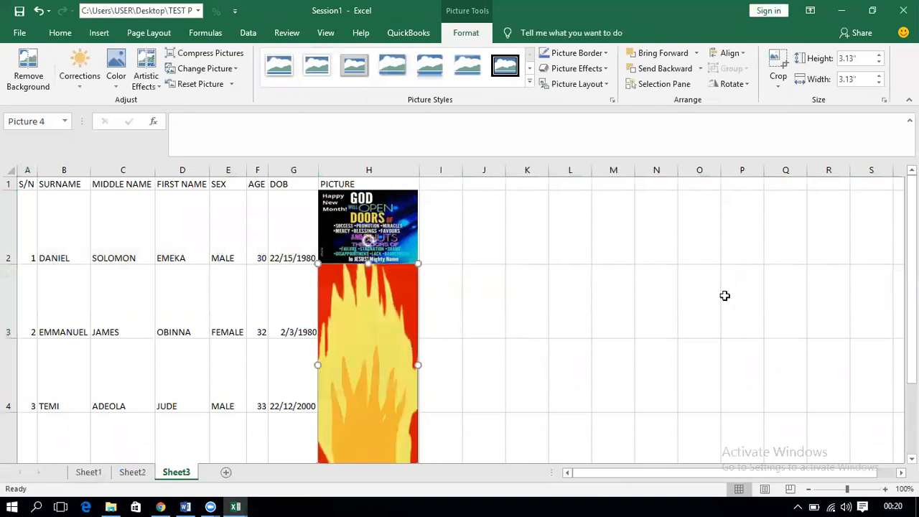
{"action": "scroll", "coordinate": [501, 224], "scroll_direction": "down", "scroll_amount": 1}
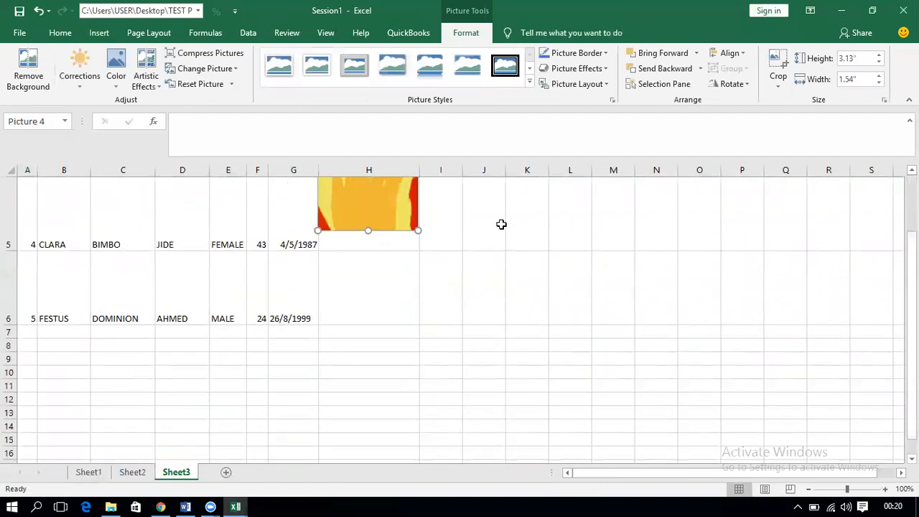
{"action": "left_click_drag", "start_coordinate": [366, 230], "coordinate": [369, 336]}
Step: Insert the black starburst picture into H4 and resize it to 1.53" by 1.4"
{"action": "left_click", "coordinate": [367, 368]}
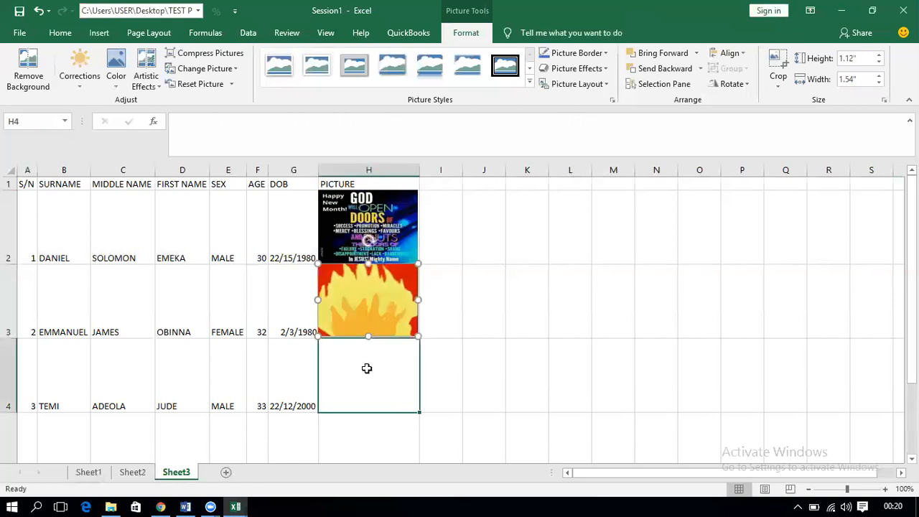
{"action": "left_click", "coordinate": [95, 34]}
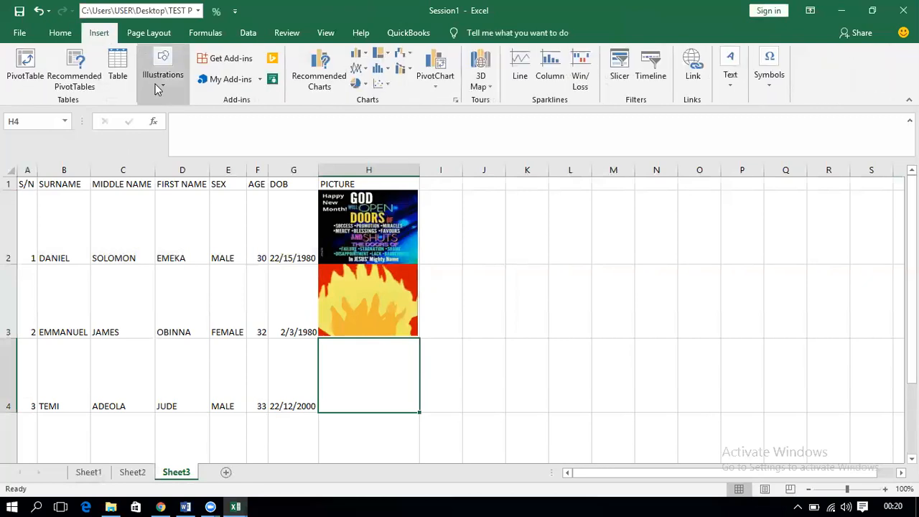
{"action": "left_click", "coordinate": [159, 77]}
{"action": "left_click", "coordinate": [159, 124]}
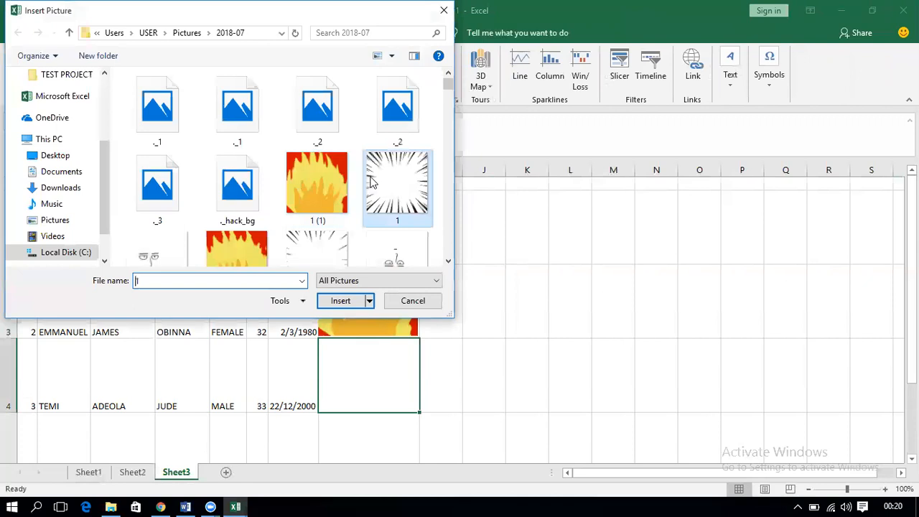
{"action": "double_click", "coordinate": [371, 182]}
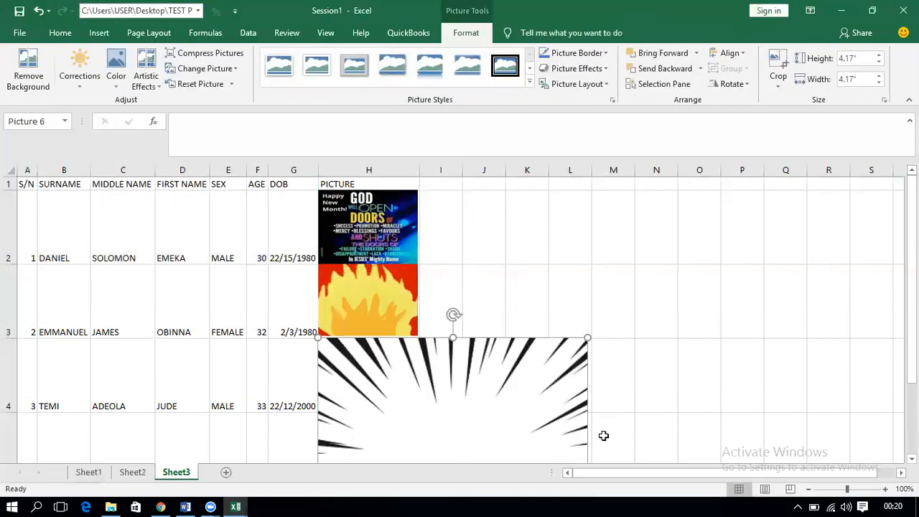
{"action": "scroll", "coordinate": [454, 318], "scroll_direction": "down", "scroll_amount": 1}
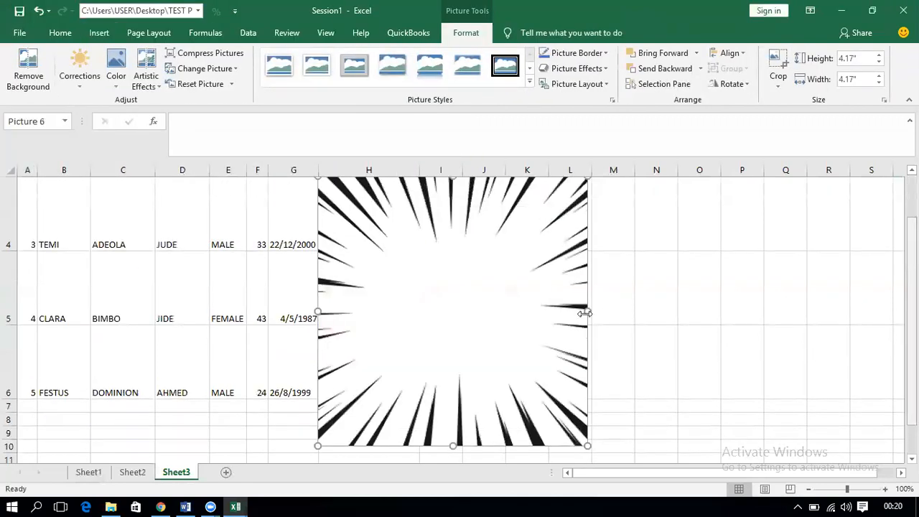
{"action": "left_click_drag", "start_coordinate": [586, 310], "coordinate": [416, 310]}
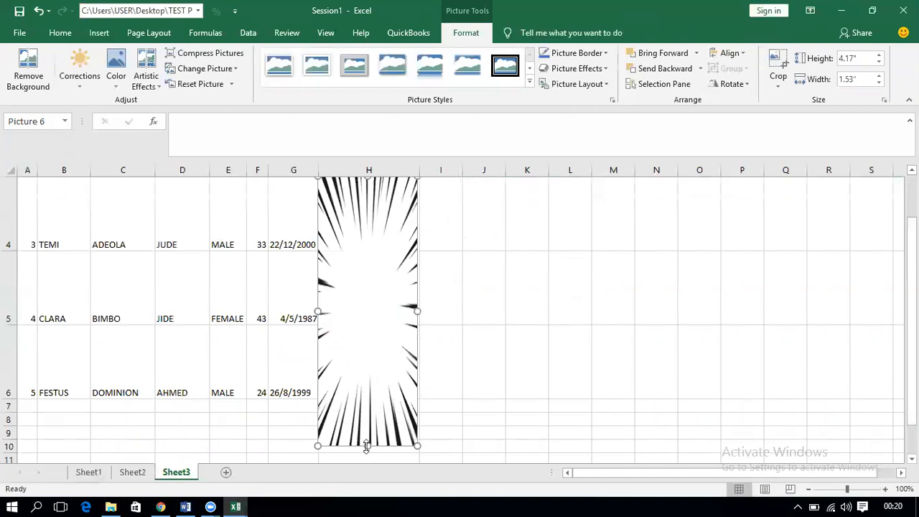
{"action": "left_click_drag", "start_coordinate": [367, 446], "coordinate": [366, 248]}
Step: Insert the line-drawing sketch into H5 and shrink it to 1.48" wide by 1.03" high
{"action": "left_click", "coordinate": [362, 275]}
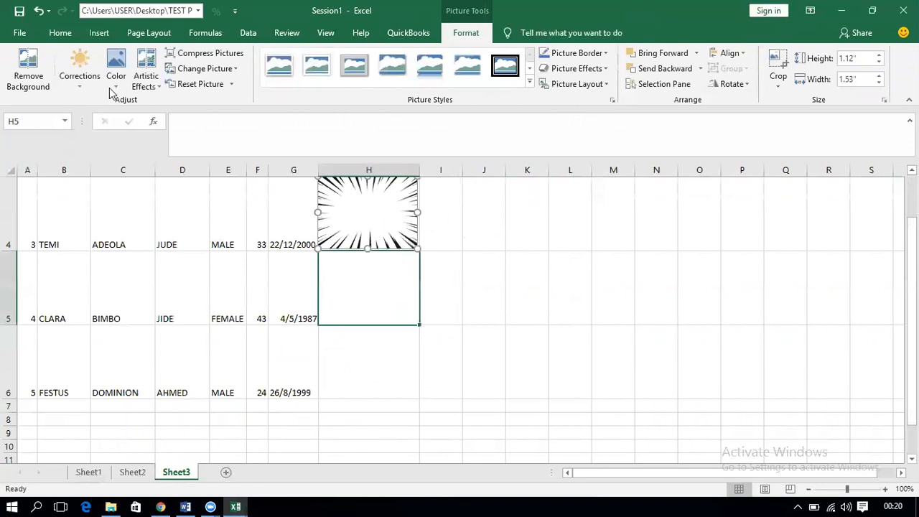
{"action": "left_click", "coordinate": [99, 32]}
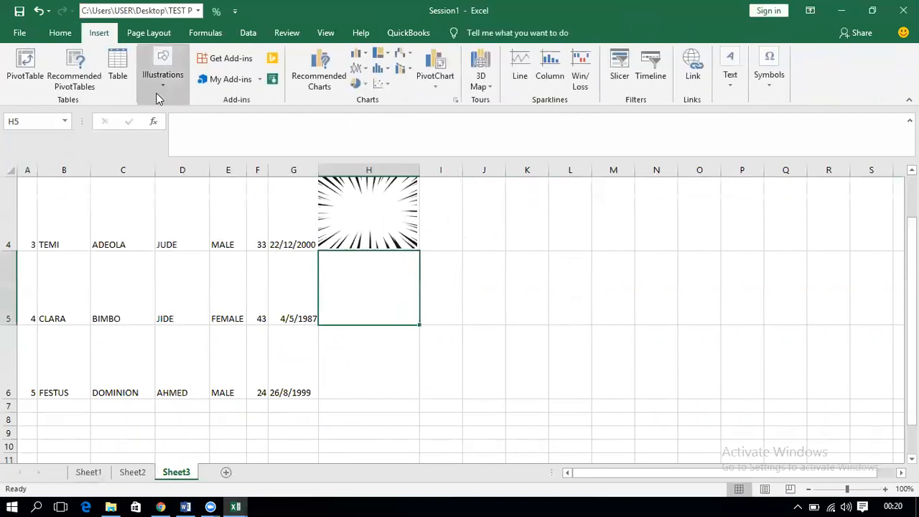
{"action": "left_click", "coordinate": [159, 99]}
{"action": "left_click", "coordinate": [154, 133]}
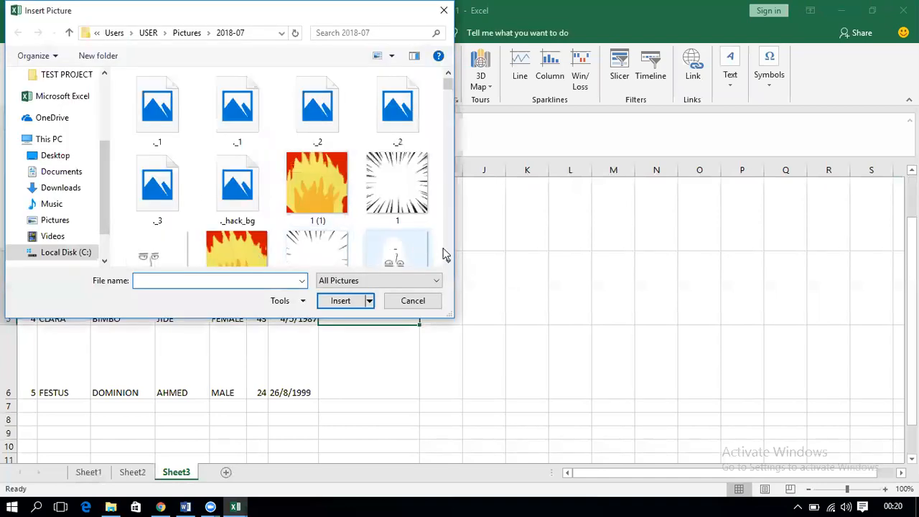
{"action": "double_click", "coordinate": [417, 252]}
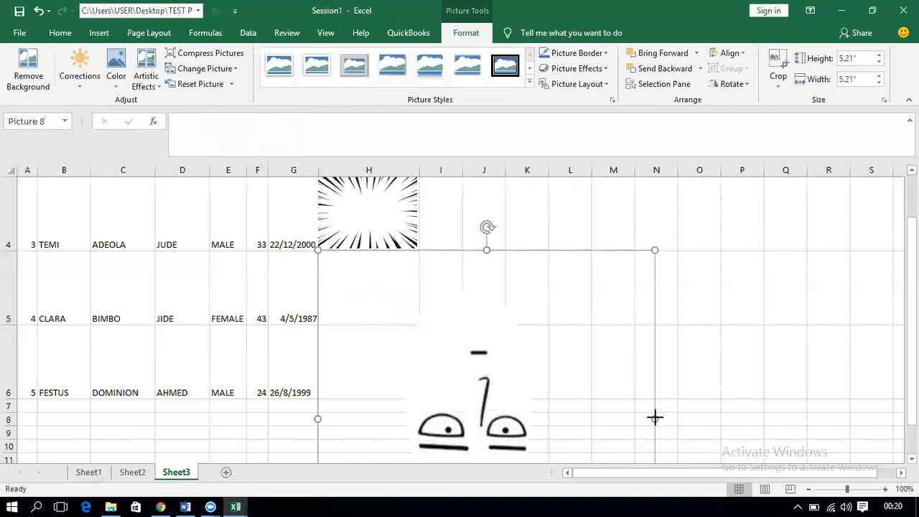
{"action": "left_click_drag", "start_coordinate": [655, 418], "coordinate": [413, 418]}
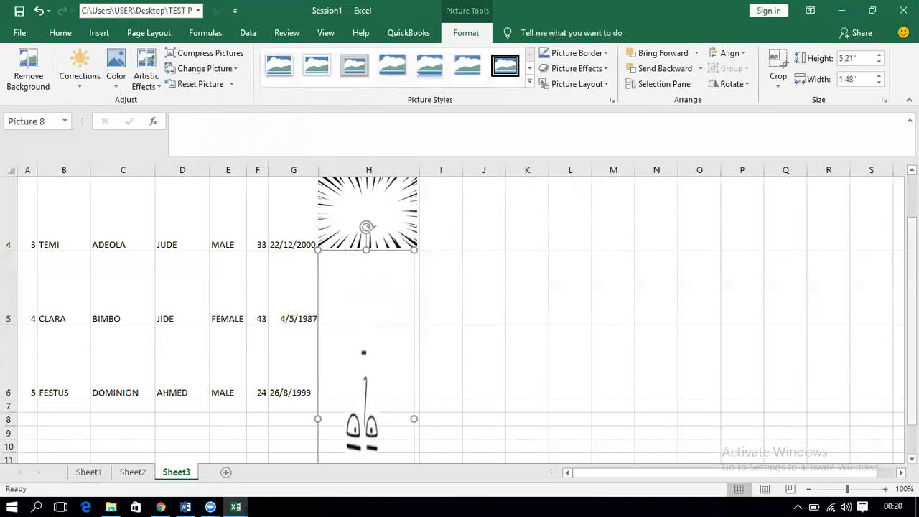
{"action": "scroll", "coordinate": [792, 326], "scroll_direction": "down", "scroll_amount": 2}
{"action": "left_click_drag", "start_coordinate": [366, 438], "coordinate": [366, 228]}
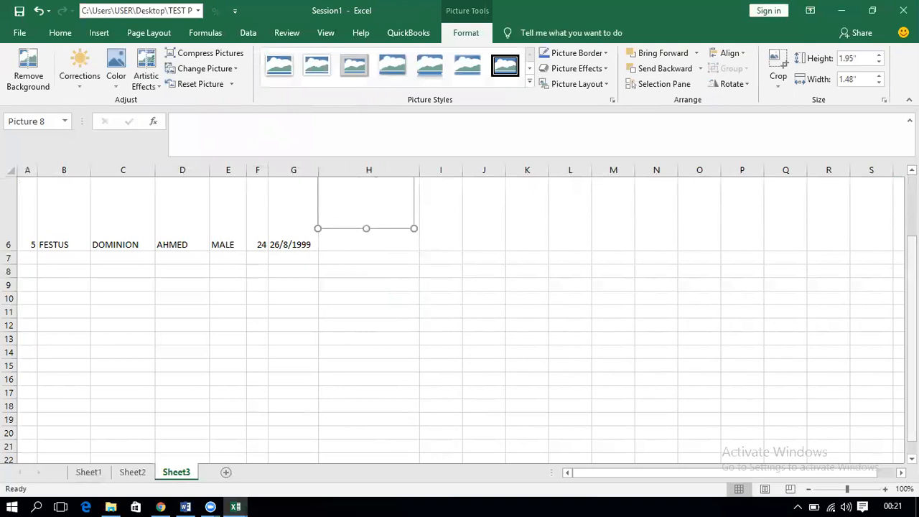
{"action": "left_click_drag", "start_coordinate": [912, 302], "coordinate": [912, 276]}
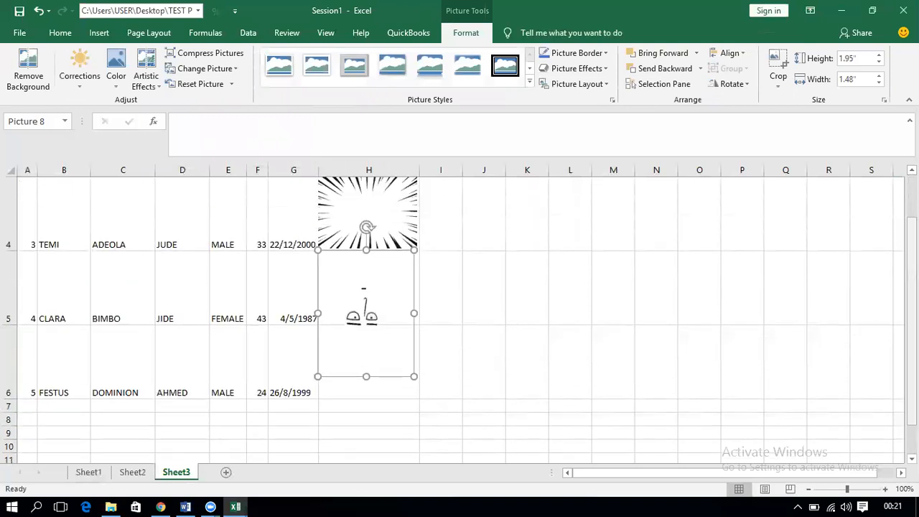
{"action": "left_click_drag", "start_coordinate": [366, 378], "coordinate": [367, 322]}
Step: Insert the phone-screenshot image into H6 for FESTUS, resized to 1.53" by 1.13"
{"action": "left_click", "coordinate": [360, 369]}
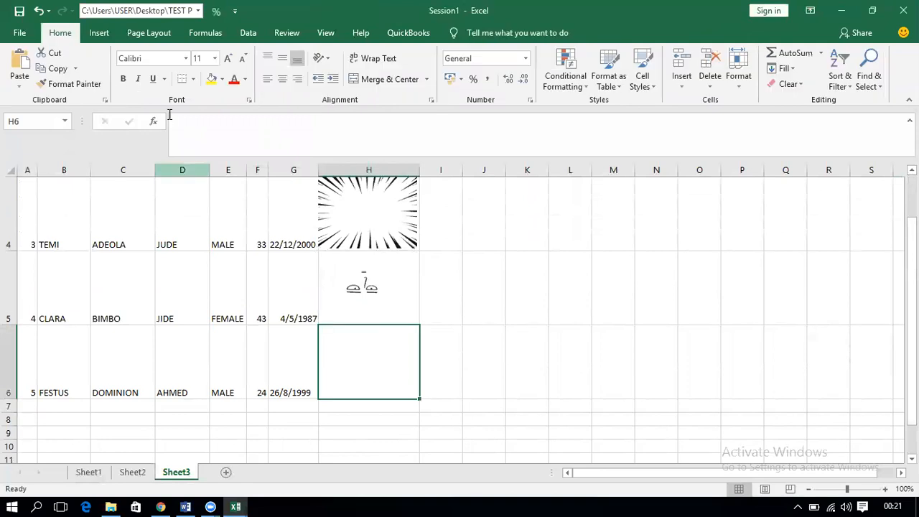
{"action": "left_click", "coordinate": [100, 32]}
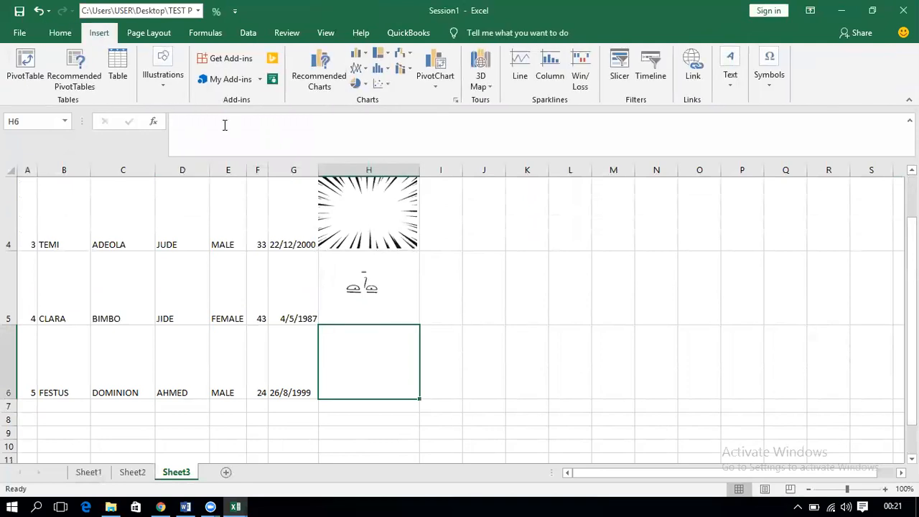
{"action": "left_click", "coordinate": [161, 80]}
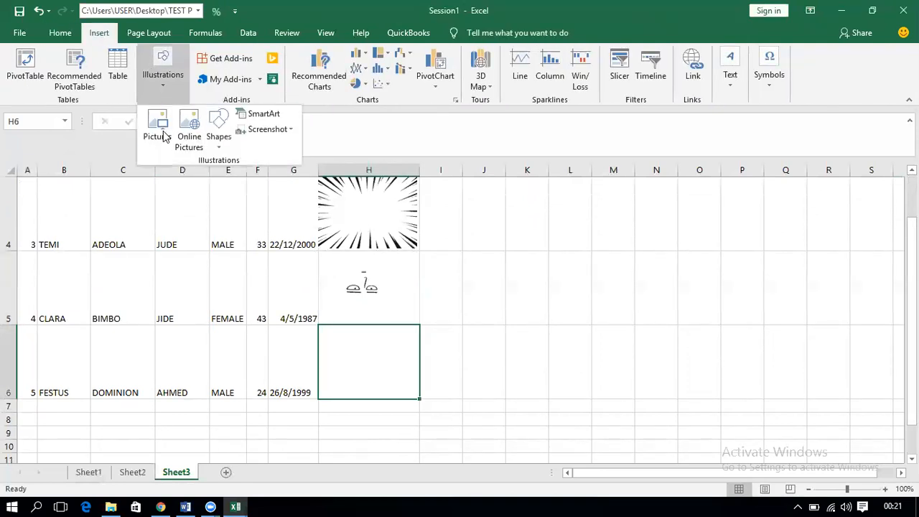
{"action": "left_click", "coordinate": [163, 132]}
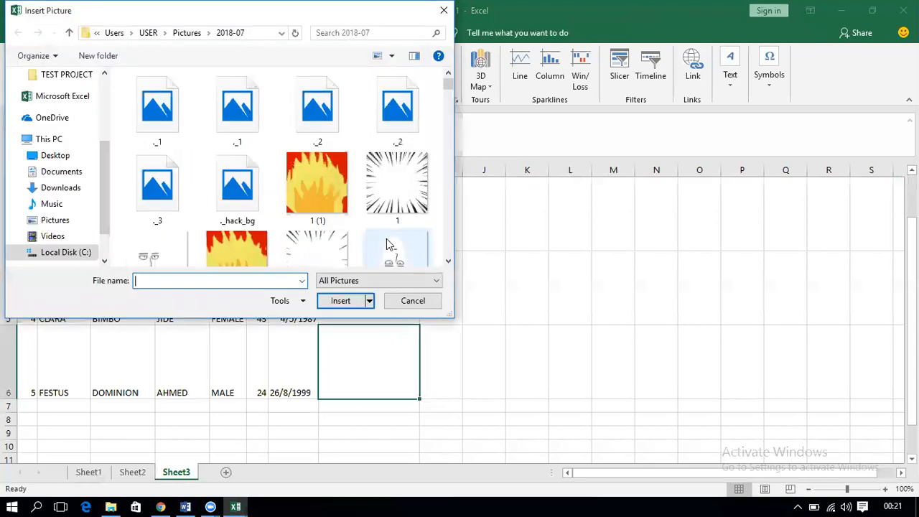
{"action": "scroll", "coordinate": [448, 234], "scroll_direction": "down", "scroll_amount": 3}
{"action": "double_click", "coordinate": [316, 248]}
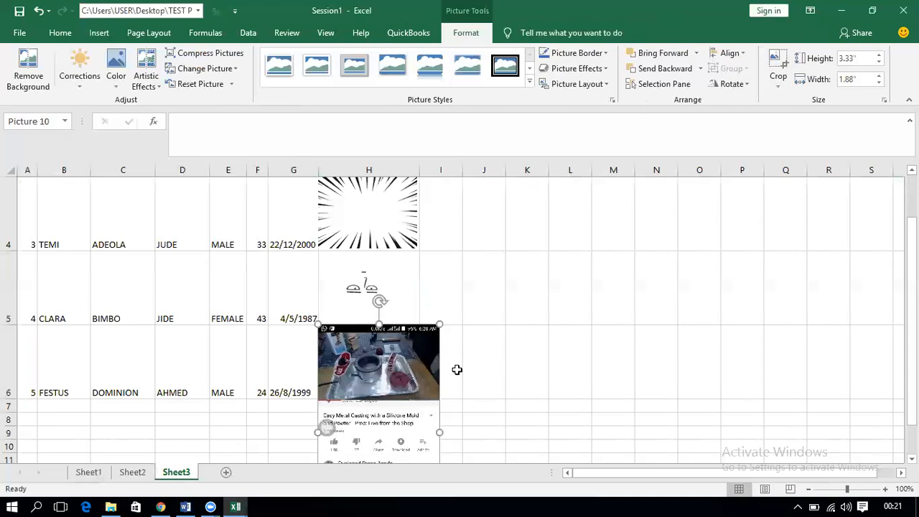
{"action": "left_click_drag", "start_coordinate": [440, 432], "coordinate": [418, 431]}
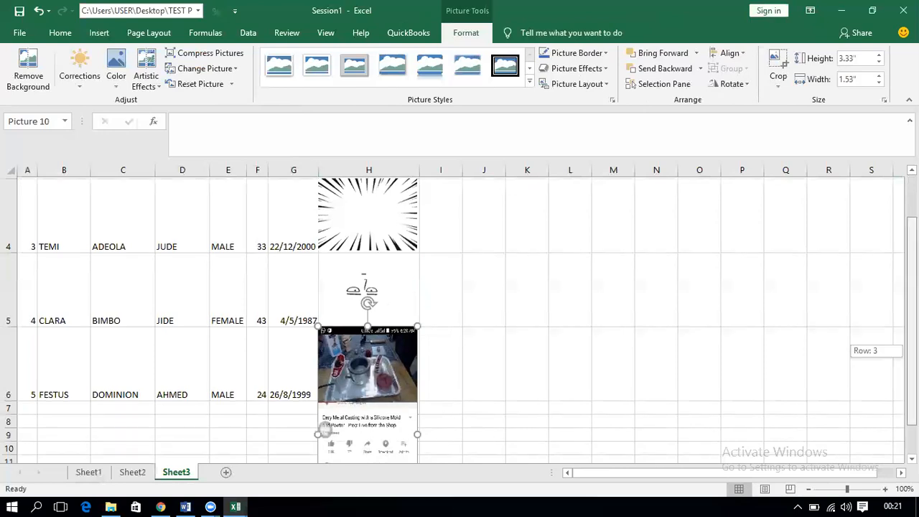
{"action": "scroll", "coordinate": [429, 452], "scroll_direction": "down", "scroll_amount": 1}
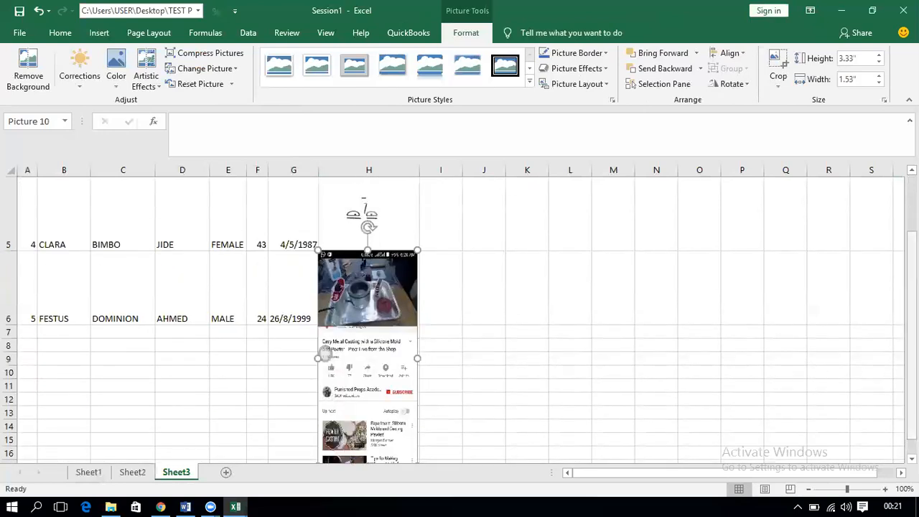
{"action": "scroll", "coordinate": [378, 396], "scroll_direction": "down", "scroll_amount": 1}
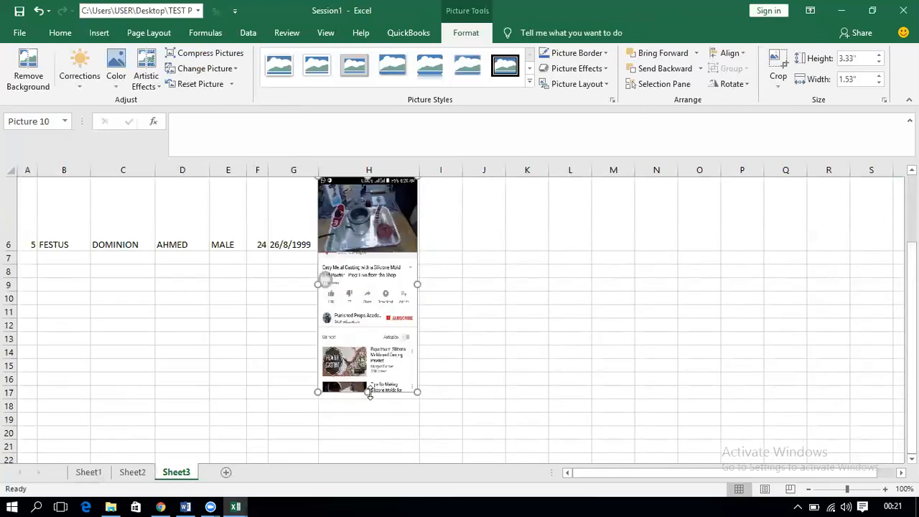
{"action": "left_click_drag", "start_coordinate": [367, 392], "coordinate": [364, 249]}
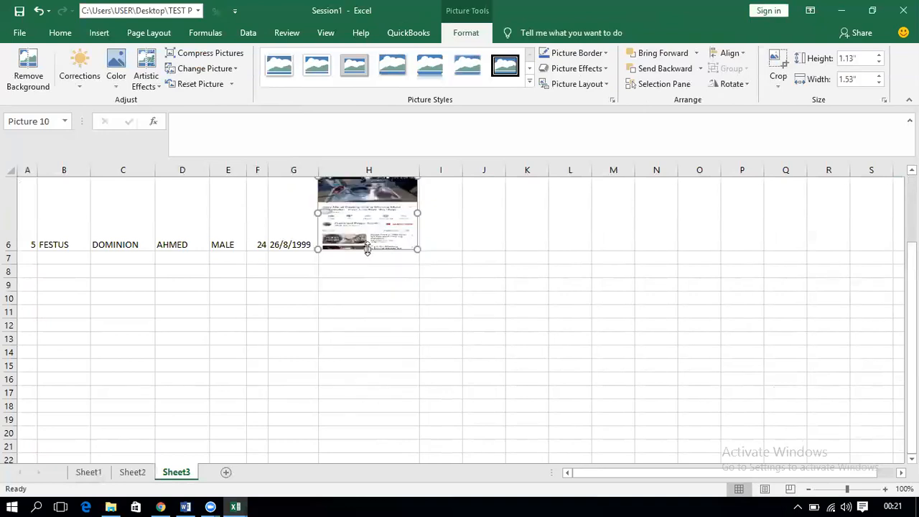
{"action": "left_click", "coordinate": [464, 236]}
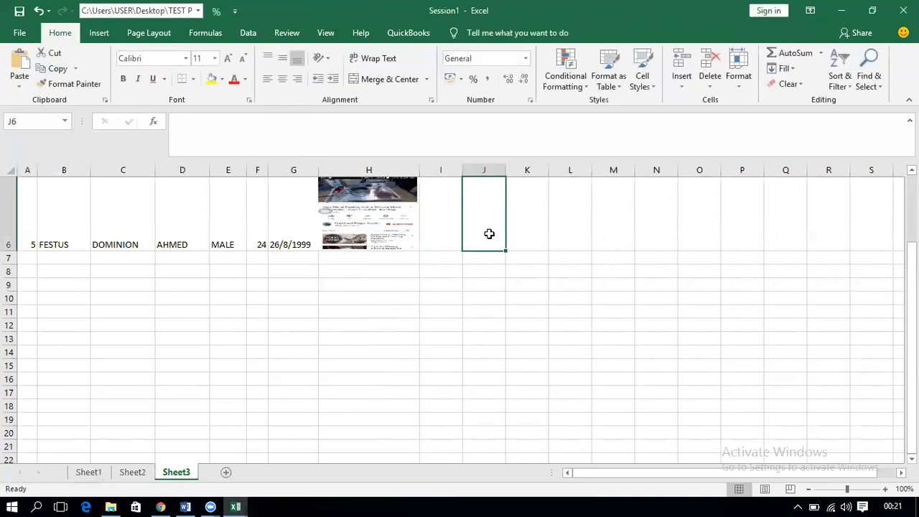
Step: Copy the header row A1:H1 and paste it into J1:Q1
{"action": "left_click_drag", "start_coordinate": [910, 275], "coordinate": [911, 209]}
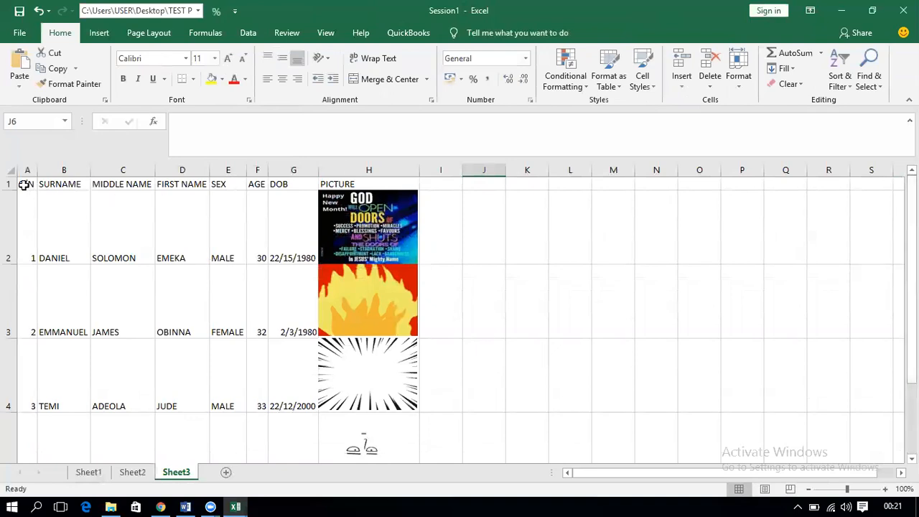
{"action": "left_click_drag", "start_coordinate": [23, 185], "coordinate": [375, 184]}
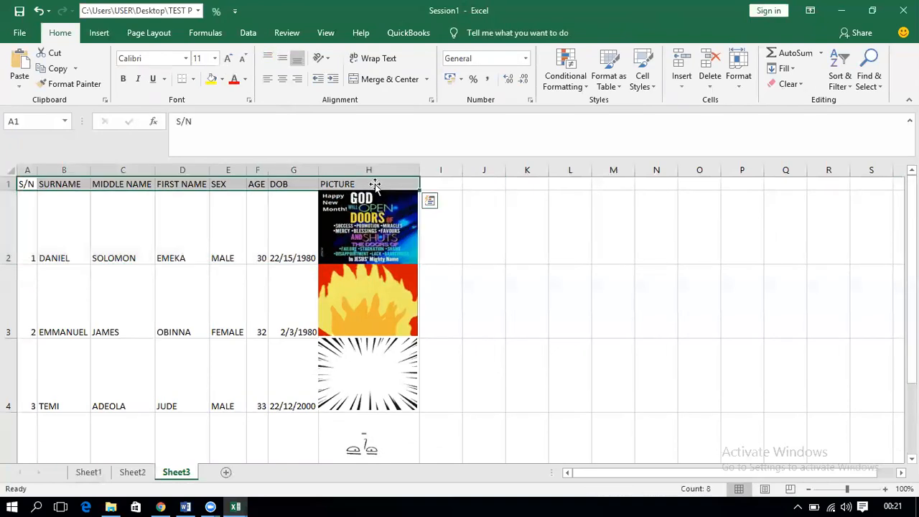
{"action": "key", "text": "ctrl+c"}
{"action": "key", "text": "Tab"}
{"action": "key", "text": "Tab"}
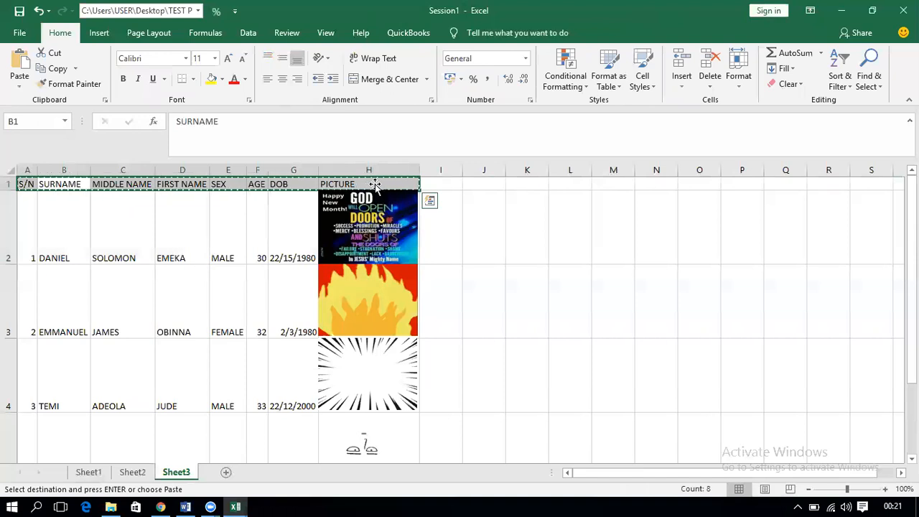
{"action": "left_click", "coordinate": [489, 185]}
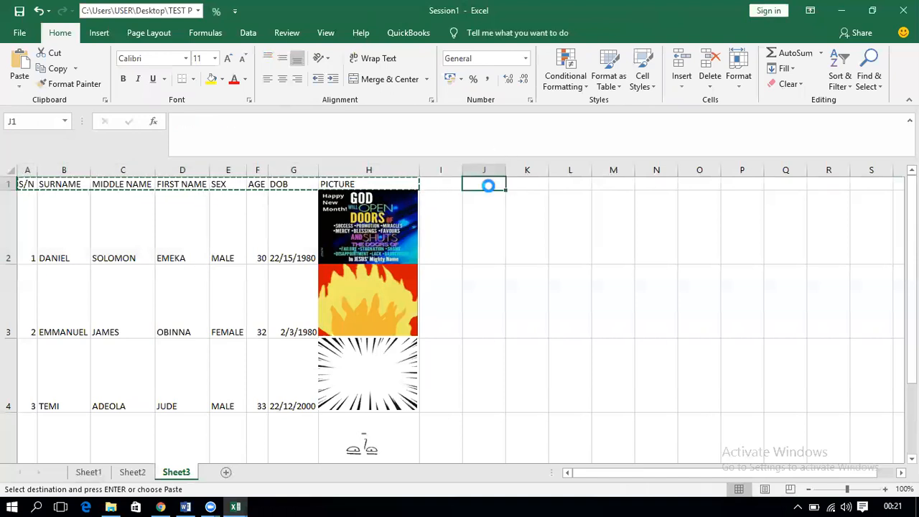
{"action": "key", "text": "ctrl+v"}
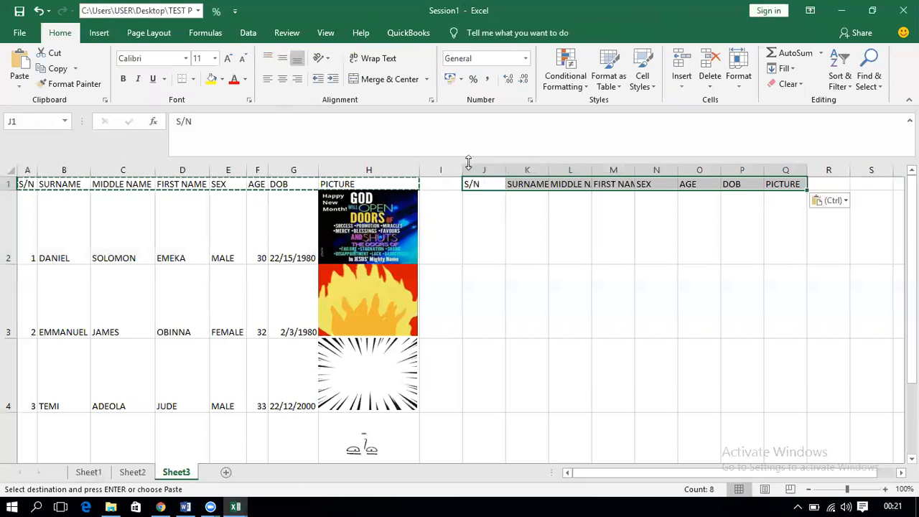
{"action": "key", "text": "ctrl+z"}
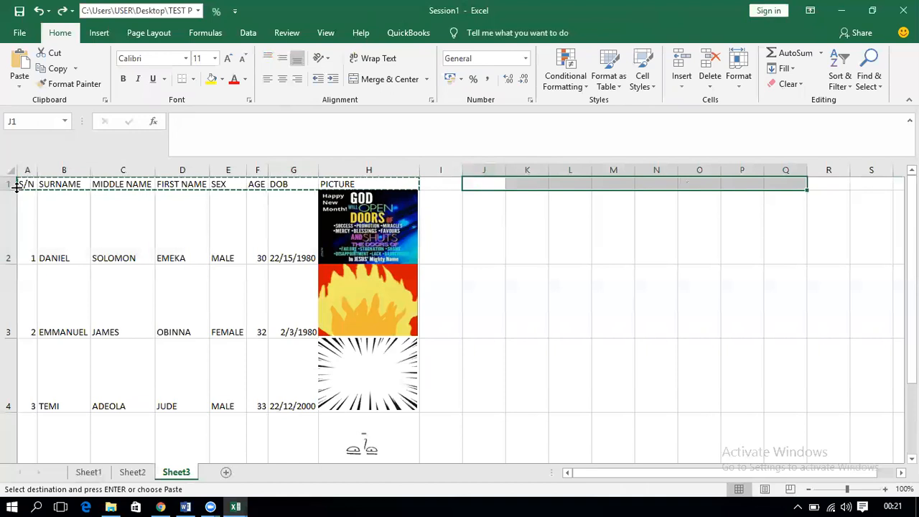
{"action": "left_click_drag", "start_coordinate": [23, 184], "coordinate": [387, 180]}
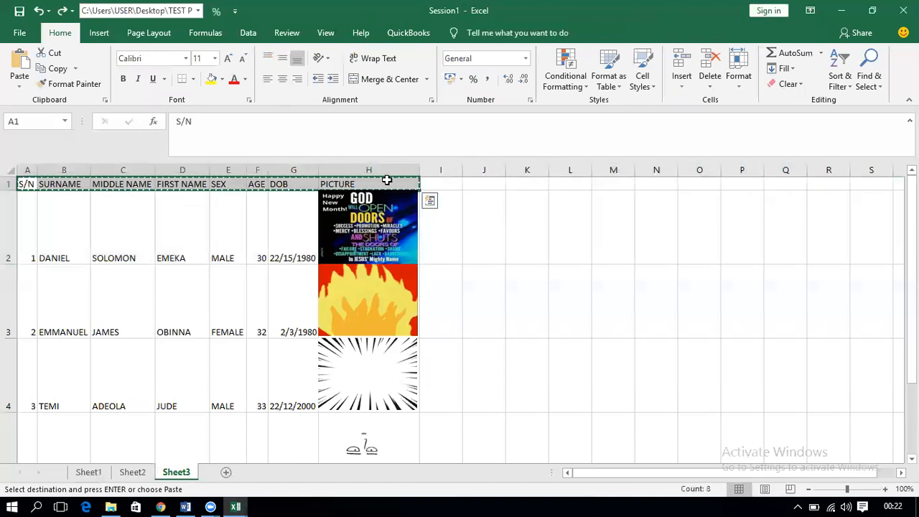
{"action": "left_click", "coordinate": [496, 184]}
{"action": "key", "text": "ctrl+v"}
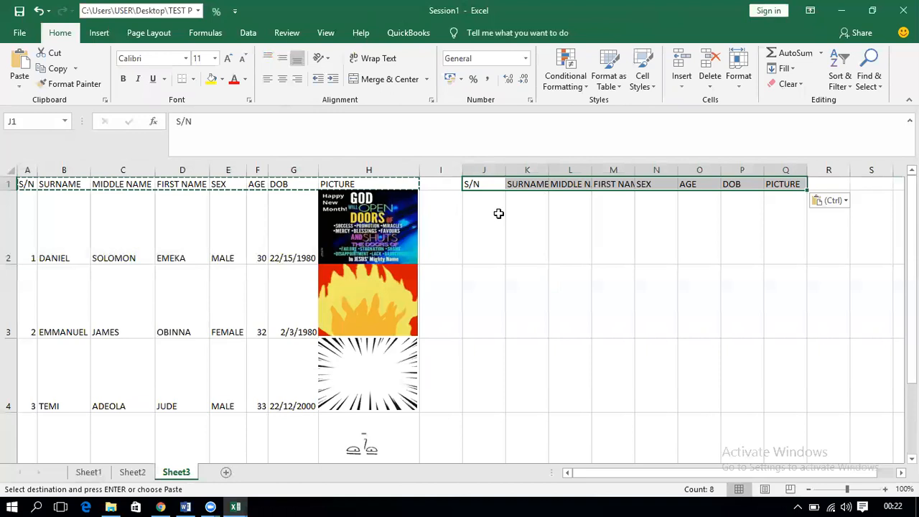
Step: Add a blank Sheet4, then return to Sheet3
{"action": "left_click", "coordinate": [498, 214]}
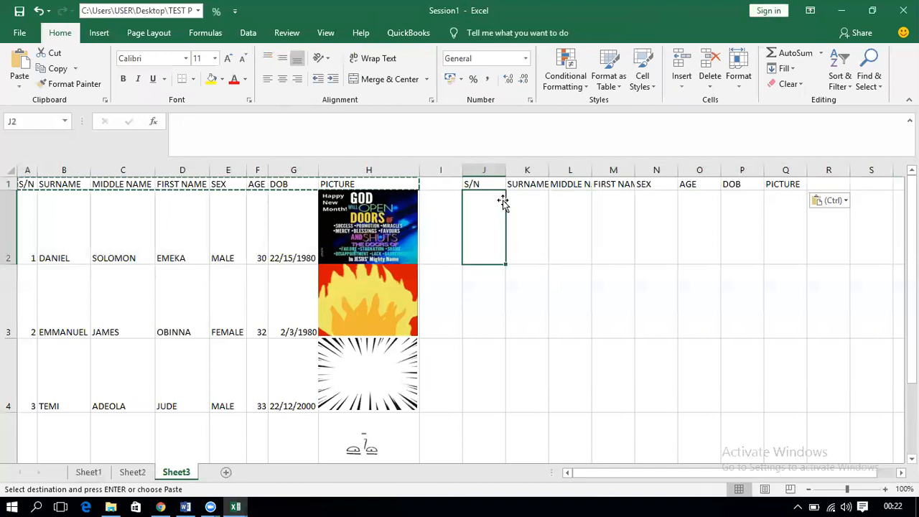
{"action": "double_click", "coordinate": [488, 212]}
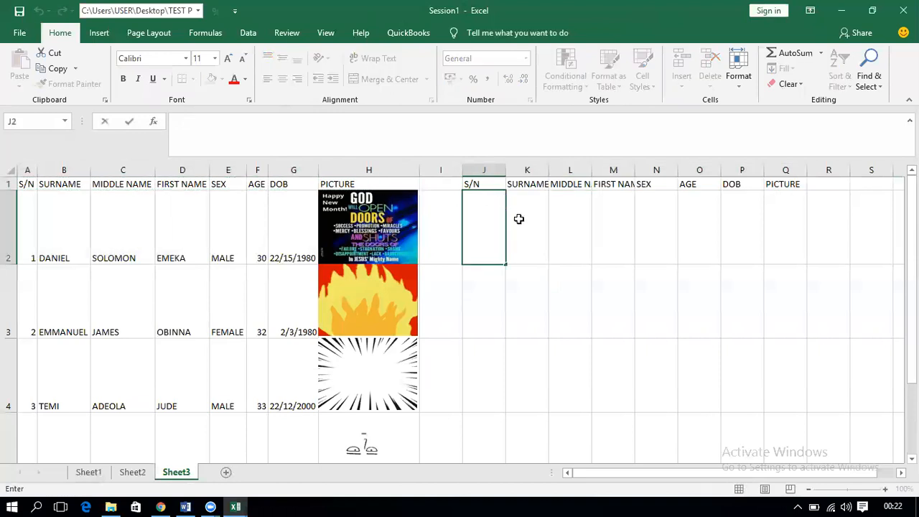
{"action": "left_click", "coordinate": [523, 220]}
{"action": "left_click", "coordinate": [483, 227]}
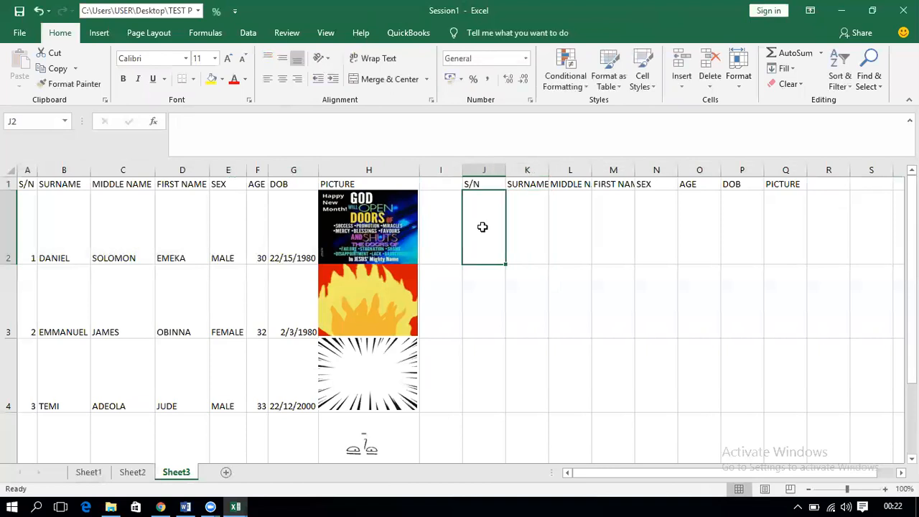
{"action": "left_click", "coordinate": [225, 474]}
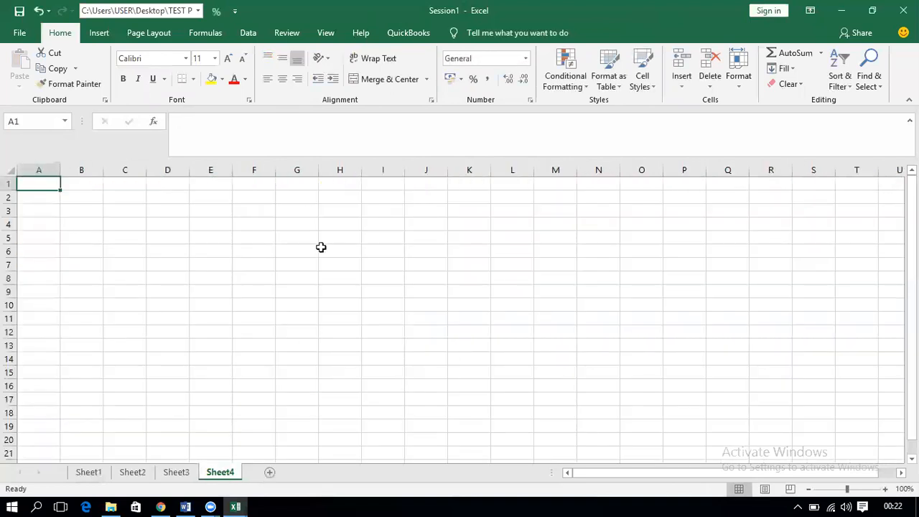
{"action": "left_click", "coordinate": [177, 474]}
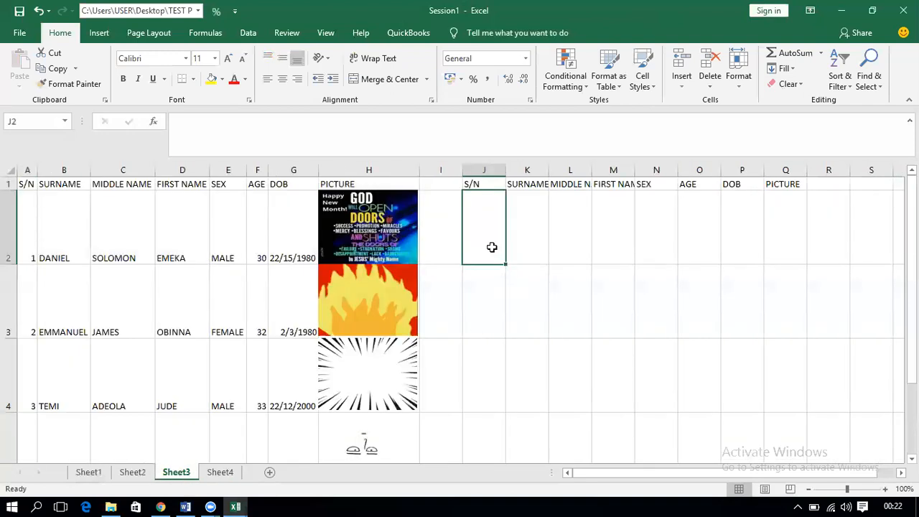
Step: Launch Notepad and write the date 24/12/2018
{"action": "left_click", "coordinate": [3, 503]}
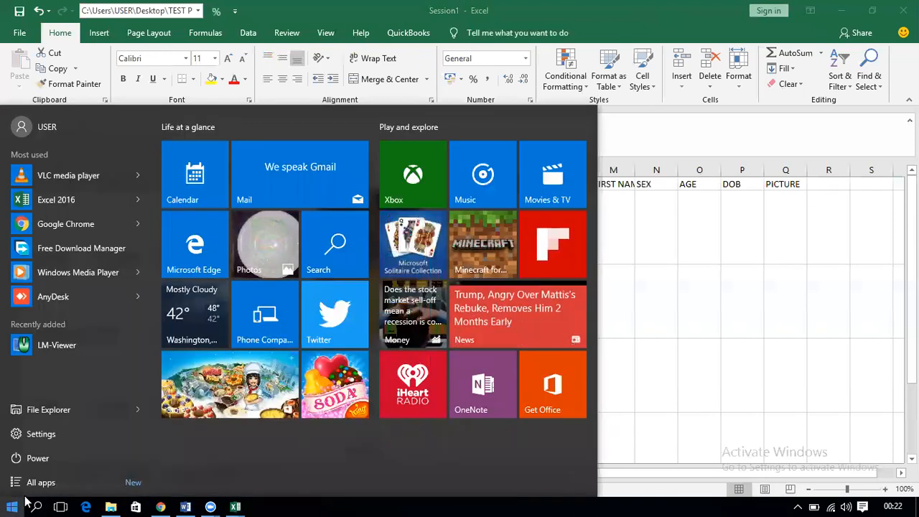
{"action": "left_click", "coordinate": [33, 505]}
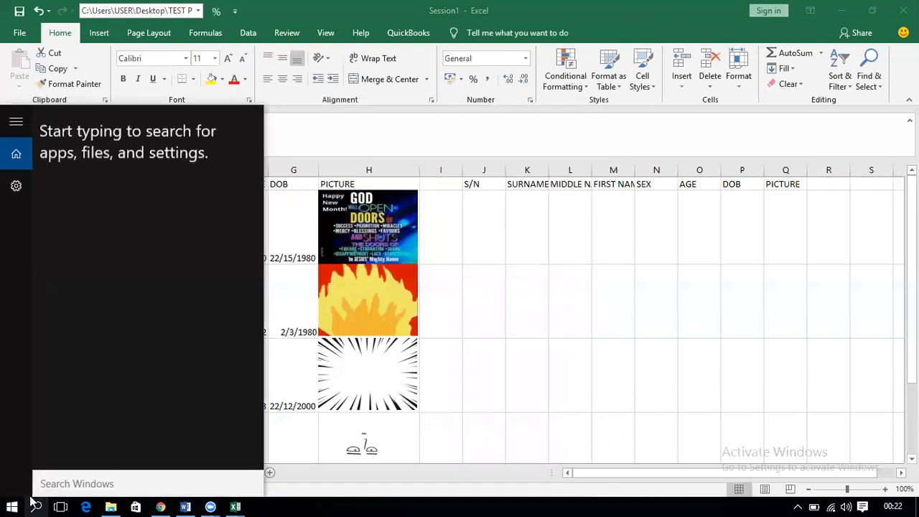
{"action": "type", "text": "NO"}
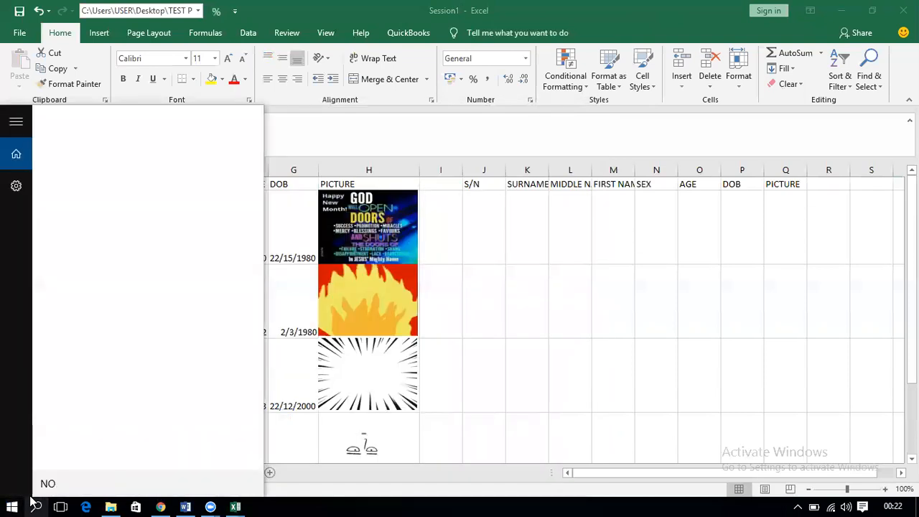
{"action": "type", "text": "TEPA"}
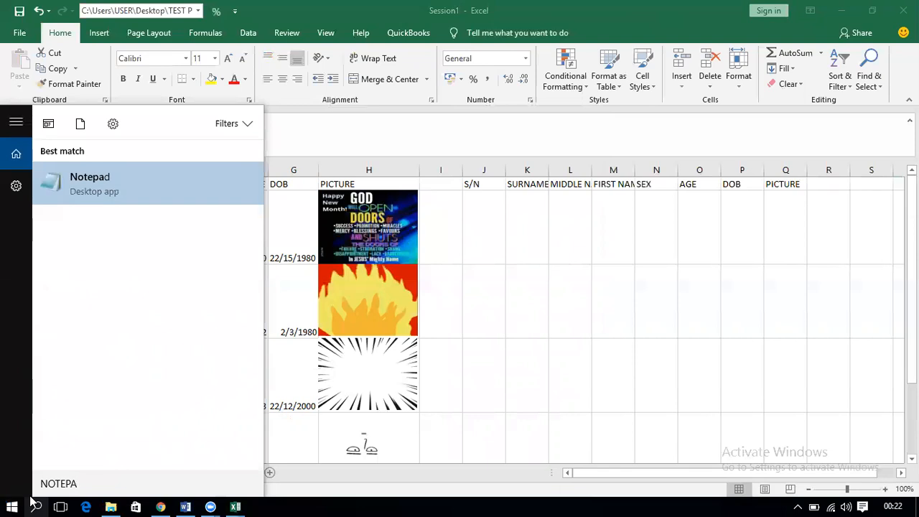
{"action": "key", "text": "Return"}
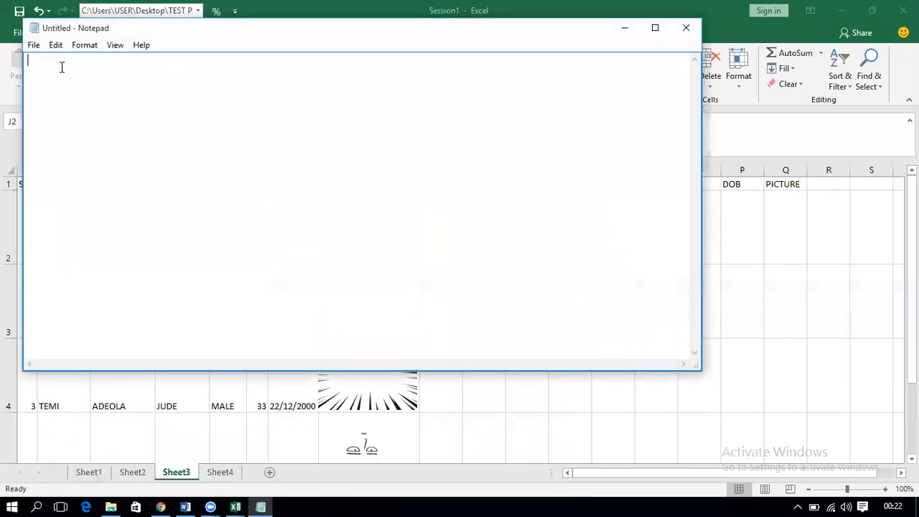
{"action": "type", "text": "23/12/2018"}
{"action": "left_click", "coordinate": [40, 62]}
{"action": "key", "text": "BackSpace"}
{"action": "type", "text": "4"}
Step: Add the lines '1. TOPIC IFERROR' and '2. INDEX & MATCH' below the date
{"action": "left_click", "coordinate": [102, 61]}
{"action": "key", "text": "Return"}
{"action": "type", "text": "TOPIC "}
{"action": "type", "text": "IFERRO"}
{"action": "type", "text": "R"}
{"action": "key", "text": "Home"}
{"action": "type", "text": "1."}
{"action": "left_click", "coordinate": [77, 117]}
{"action": "type", "text": "2. INDEX & MATCH"}
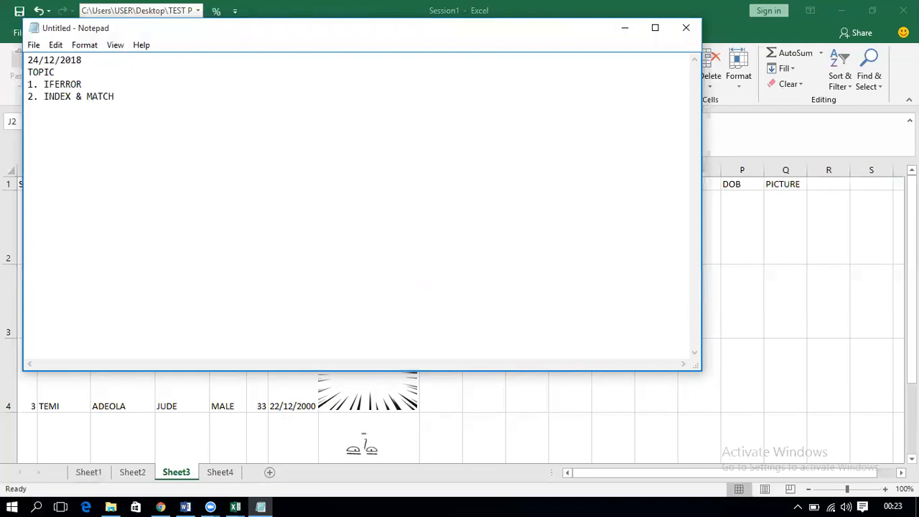
Step: Add '3. VLOOKUP 4. NAME MANGER' and '5. PICTURE LOOKUP', then minimize Notepad
{"action": "key", "text": "Return"}
{"action": "type", "text": "3."}
{"action": "type", "text": " V"}
{"action": "type", "text": "LOOKUP "}
{"action": "type", "text": "4."}
{"action": "type", "text": " NAME MANG"}
{"action": "type", "text": "ER"}
{"action": "key", "text": "Return"}
{"action": "type", "text": "5."}
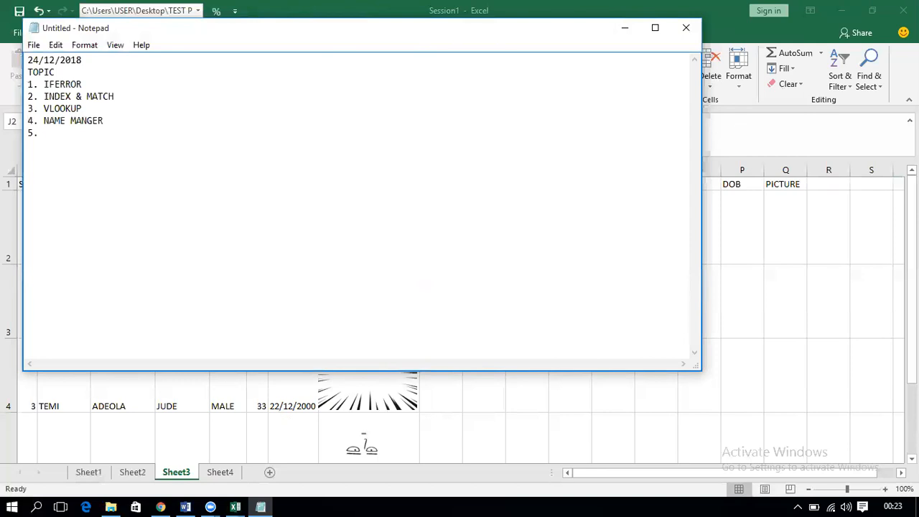
{"action": "type", "text": " PICTURE LOOKUP"}
{"action": "left_click_drag", "start_coordinate": [127, 133], "coordinate": [48, 134]}
{"action": "left_click", "coordinate": [122, 133]}
{"action": "left_click", "coordinate": [623, 27]}
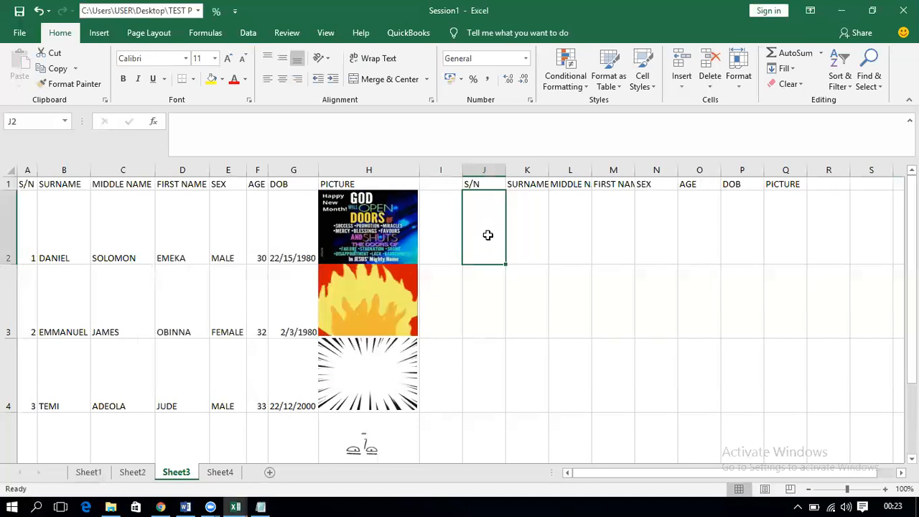
Step: Enter serial number 1 in J2 and highlight the detail cells K2:Q2
{"action": "type", "text": "1"}
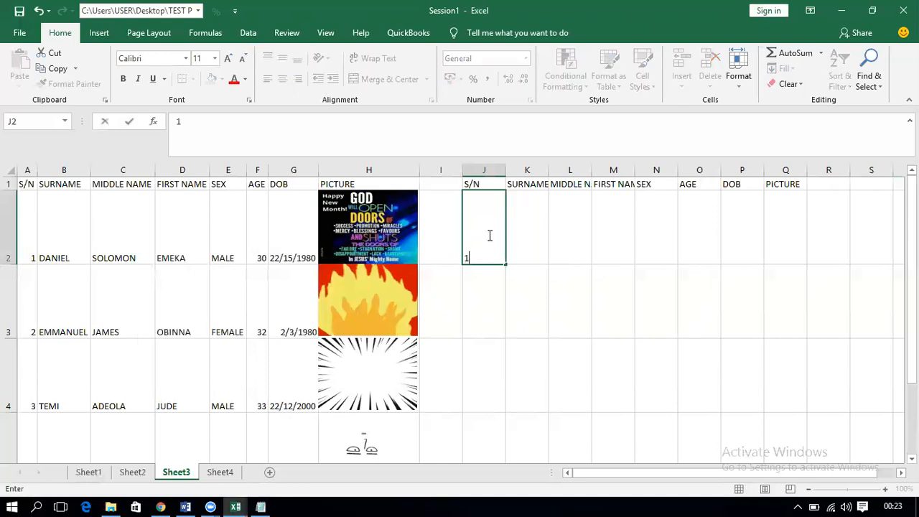
{"action": "key", "text": "Return"}
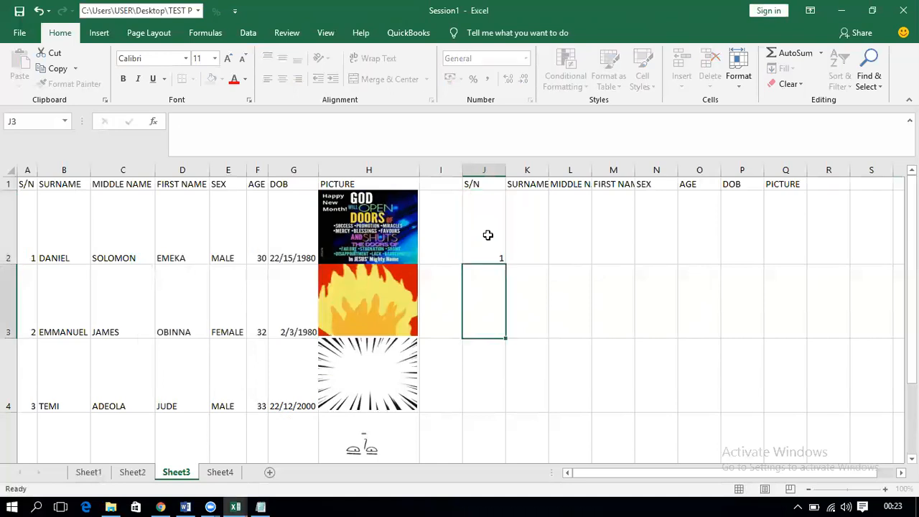
{"action": "left_click", "coordinate": [489, 236]}
{"action": "left_click_drag", "start_coordinate": [525, 242], "coordinate": [695, 267]}
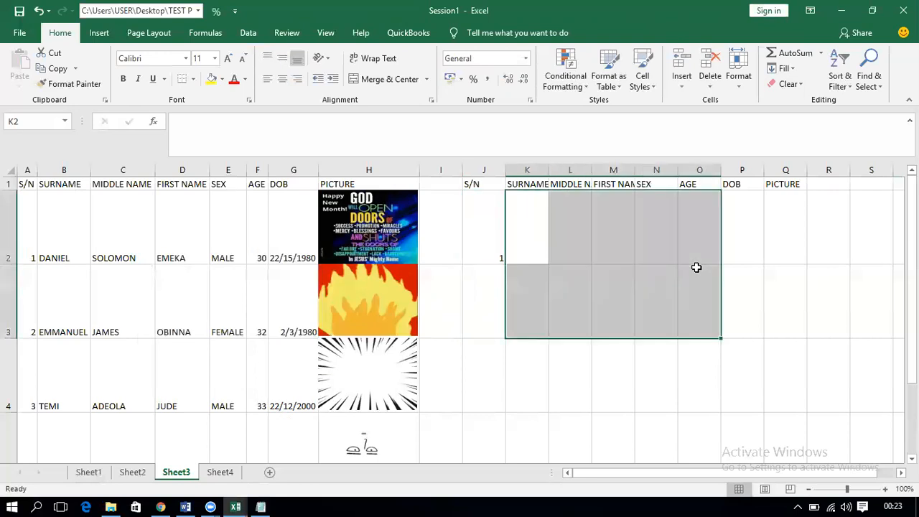
{"action": "left_click_drag", "start_coordinate": [519, 232], "coordinate": [774, 209]}
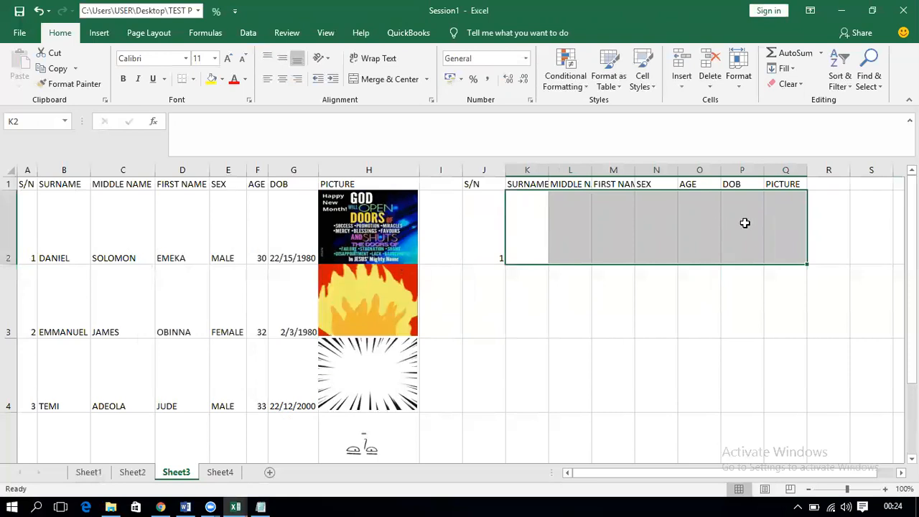
{"action": "left_click", "coordinate": [487, 252]}
Step: Try serial numbers 2 and then 3 in J2, leaving 3 as the S/N
{"action": "type", "text": "2"}
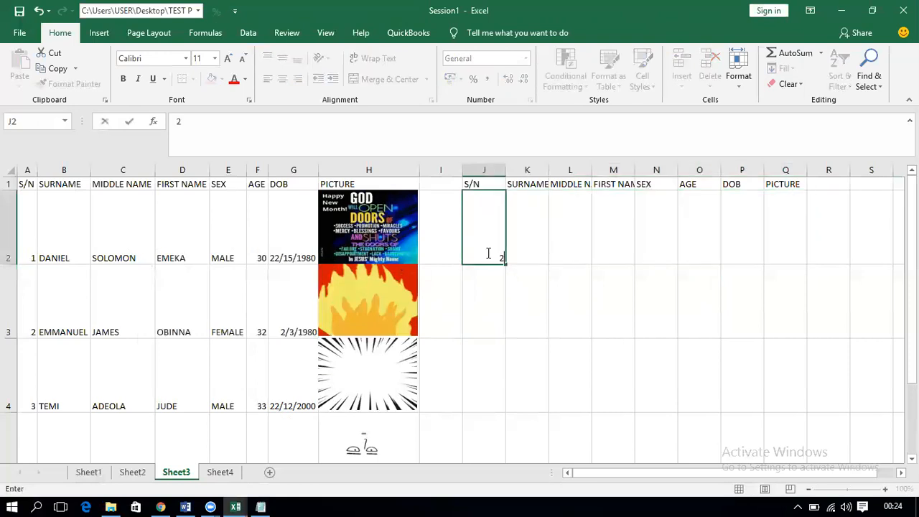
{"action": "left_click", "coordinate": [518, 251]}
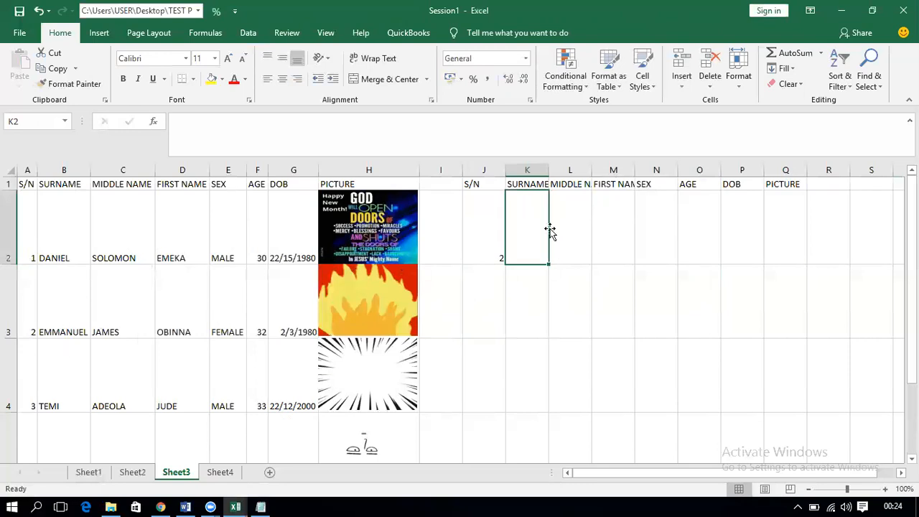
{"action": "left_click", "coordinate": [737, 229], "text": "shift"}
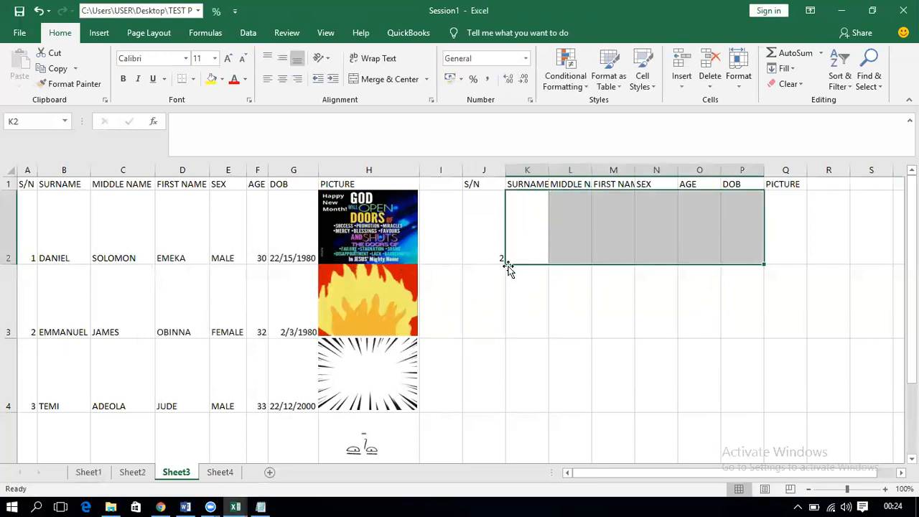
{"action": "left_click", "coordinate": [497, 247]}
{"action": "type", "text": "3"}
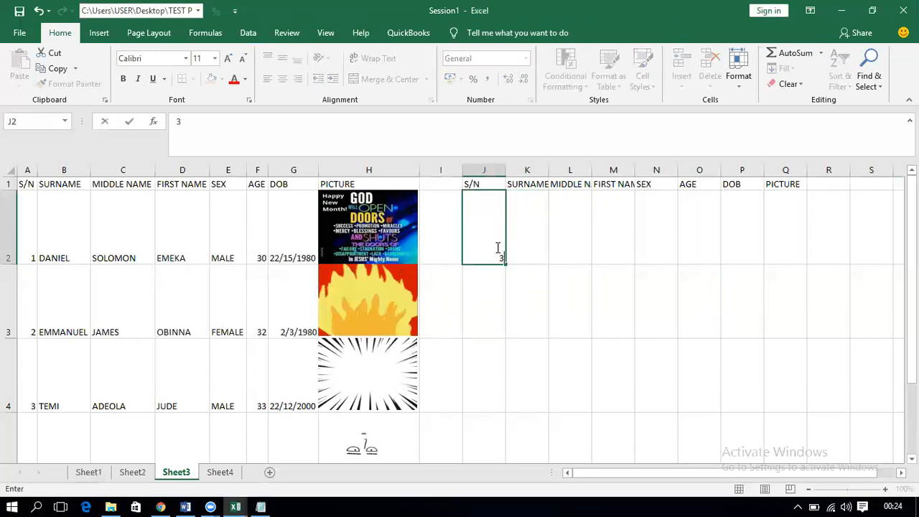
{"action": "left_click", "coordinate": [530, 238]}
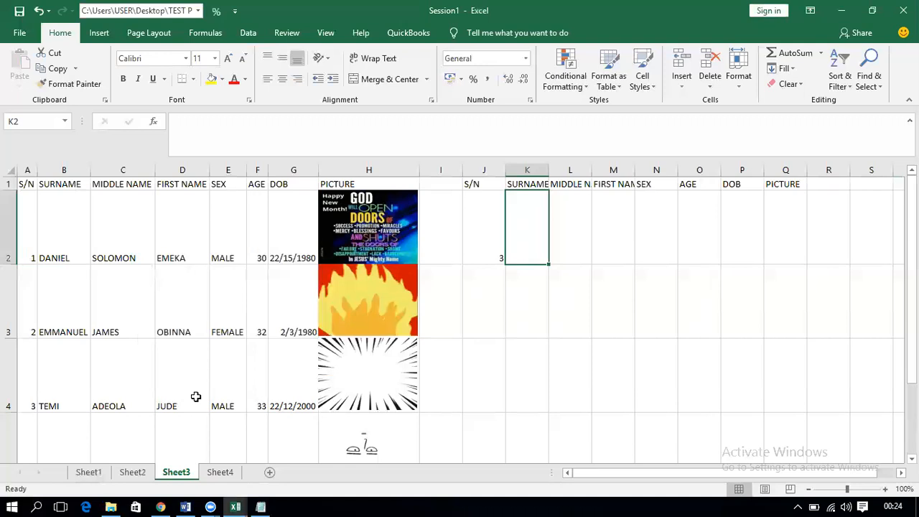
{"action": "left_click", "coordinate": [679, 230], "text": "shift"}
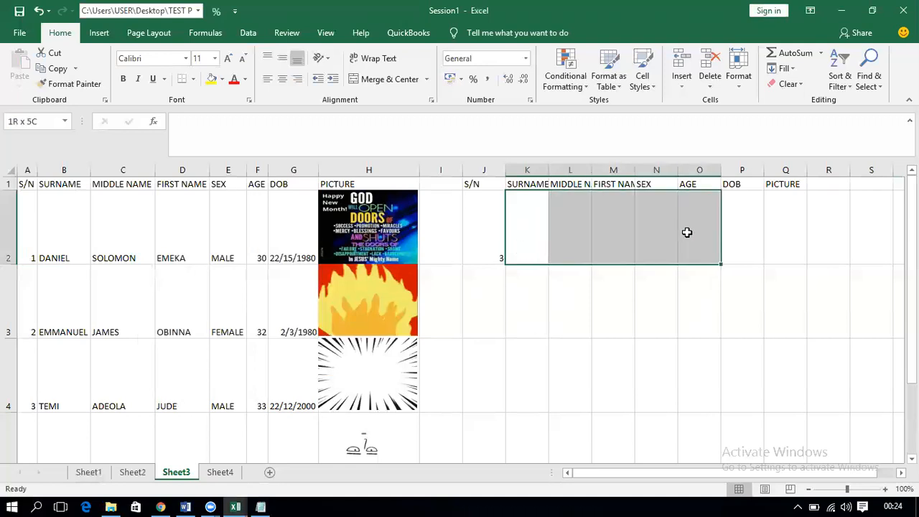
{"action": "left_click", "coordinate": [495, 242]}
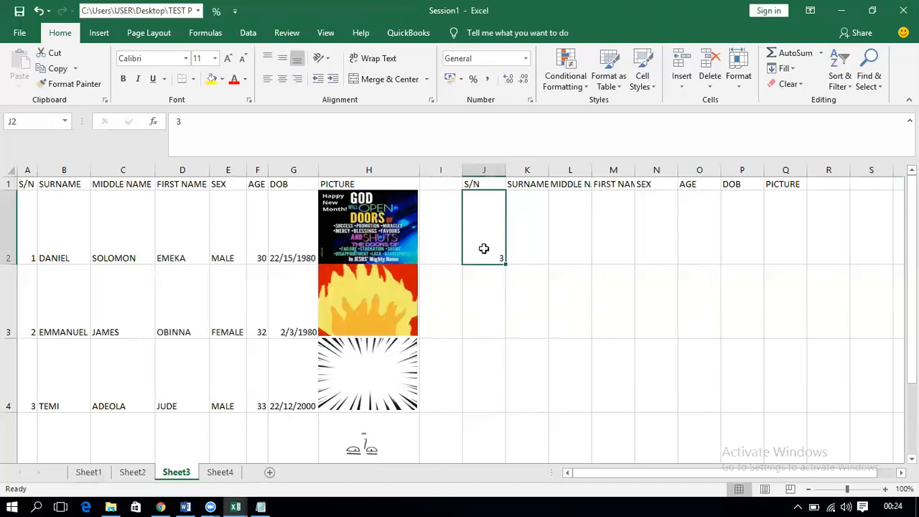
{"action": "left_click", "coordinate": [205, 36]}
Step: Create the workbook name SNRANGE referring to Sheet3!$A$2:$A$6 in Name Manager
{"action": "left_click", "coordinate": [391, 83]}
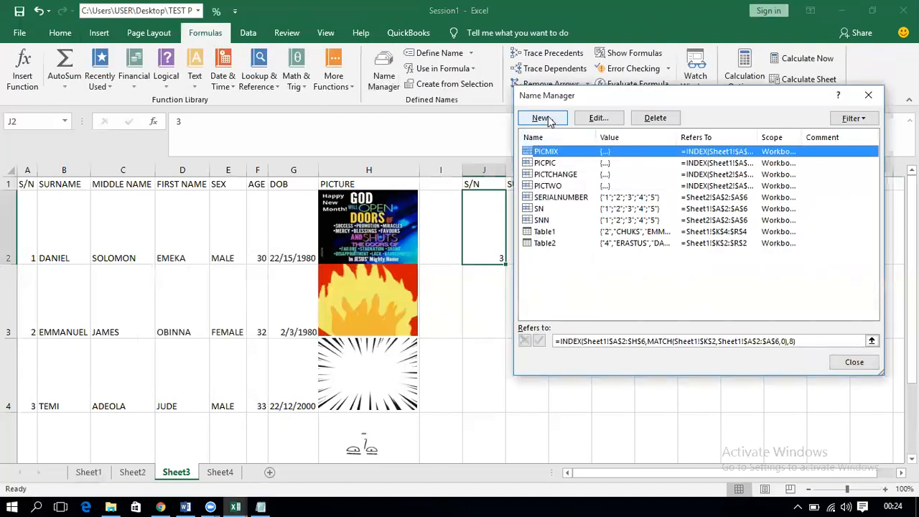
{"action": "left_click", "coordinate": [542, 119]}
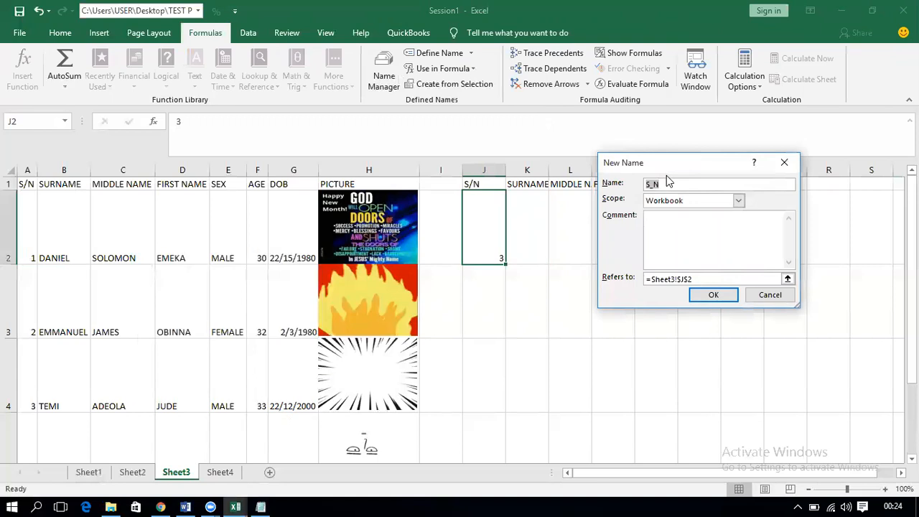
{"action": "type", "text": "RANGE"}
{"action": "left_click", "coordinate": [479, 260]}
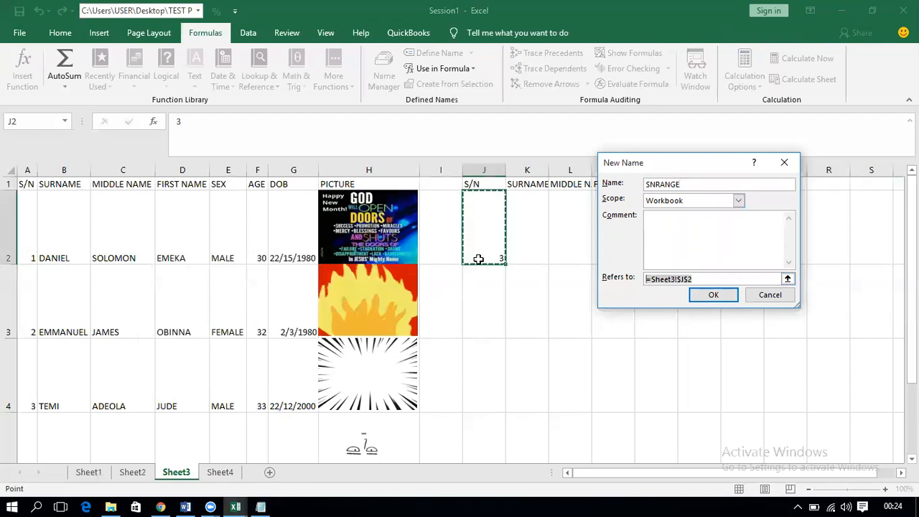
{"action": "key", "text": "BackSpace"}
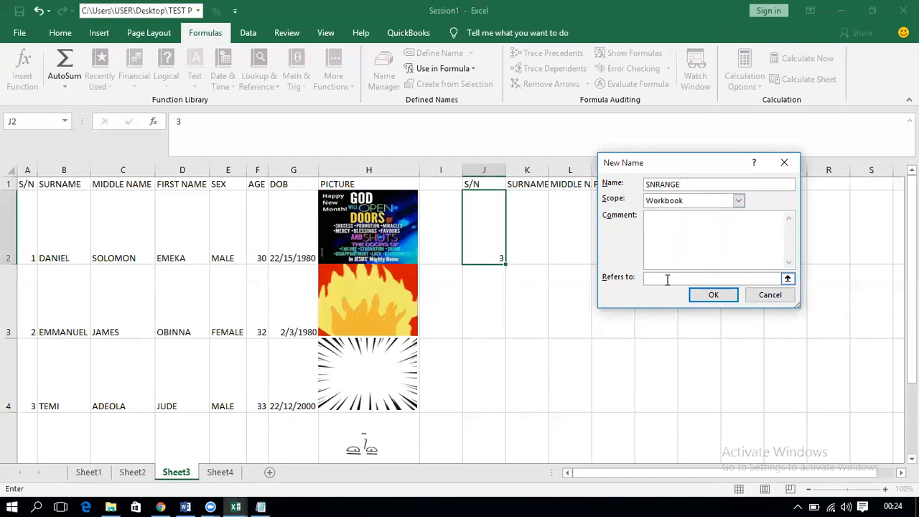
{"action": "left_click_drag", "start_coordinate": [29, 223], "coordinate": [29, 342]}
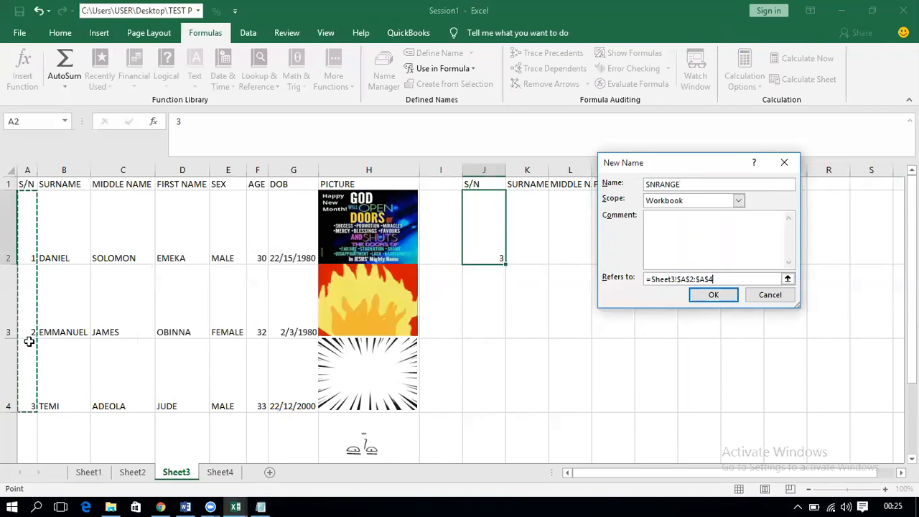
{"action": "key", "text": "shift+Down"}
{"action": "key", "text": "shift+Down"}
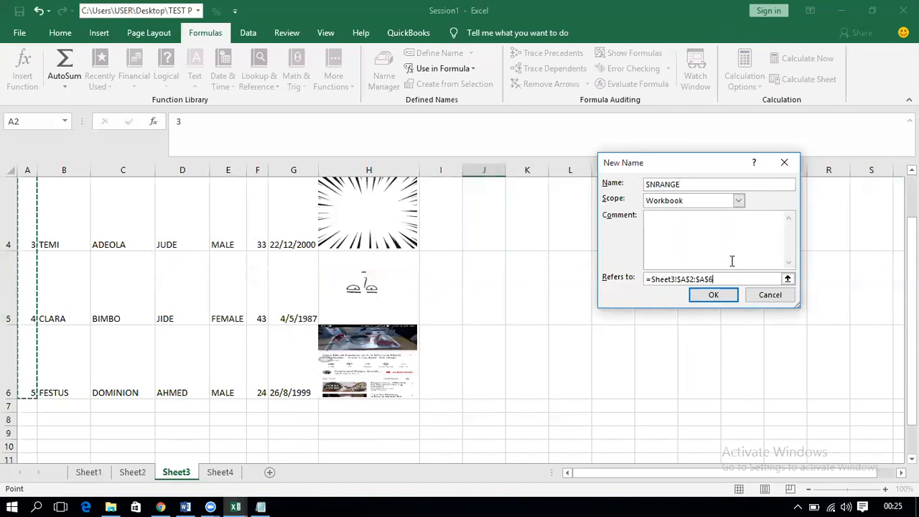
{"action": "left_click", "coordinate": [713, 296]}
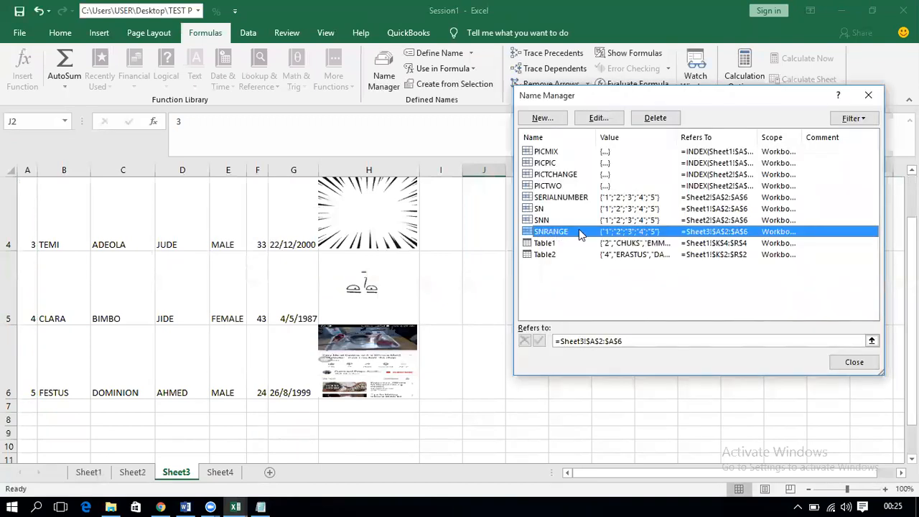
{"action": "left_click", "coordinate": [868, 94]}
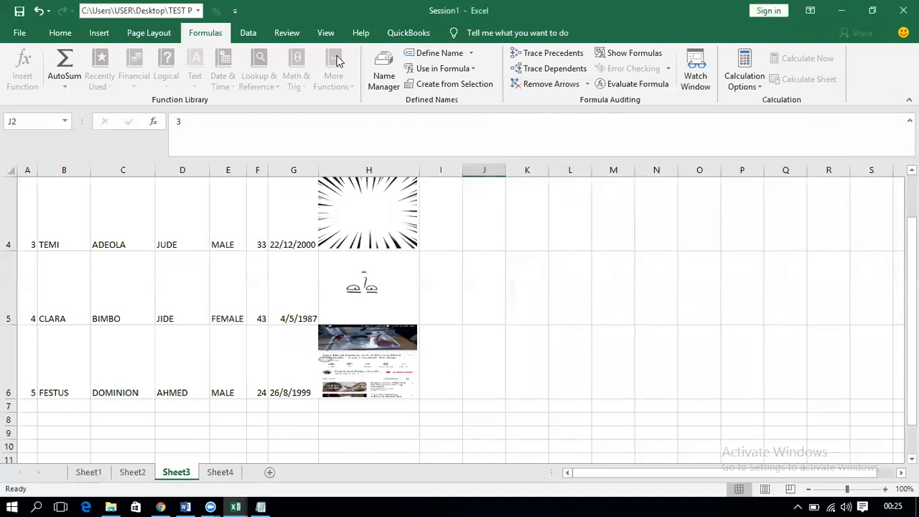
Step: Give J2 List data validation sourced from =SNRANGE with an in-cell dropdown
{"action": "left_click", "coordinate": [248, 34]}
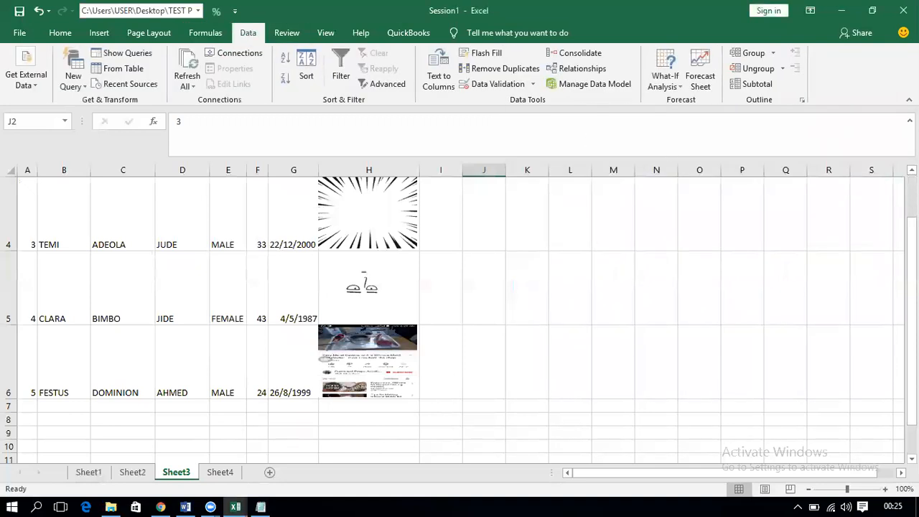
{"action": "scroll", "coordinate": [555, 204], "scroll_direction": "up", "scroll_amount": 1}
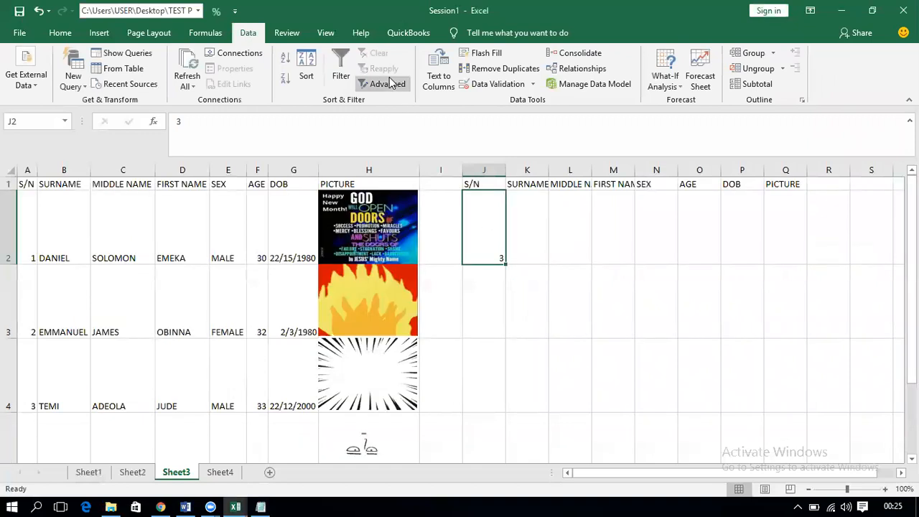
{"action": "left_click", "coordinate": [506, 91]}
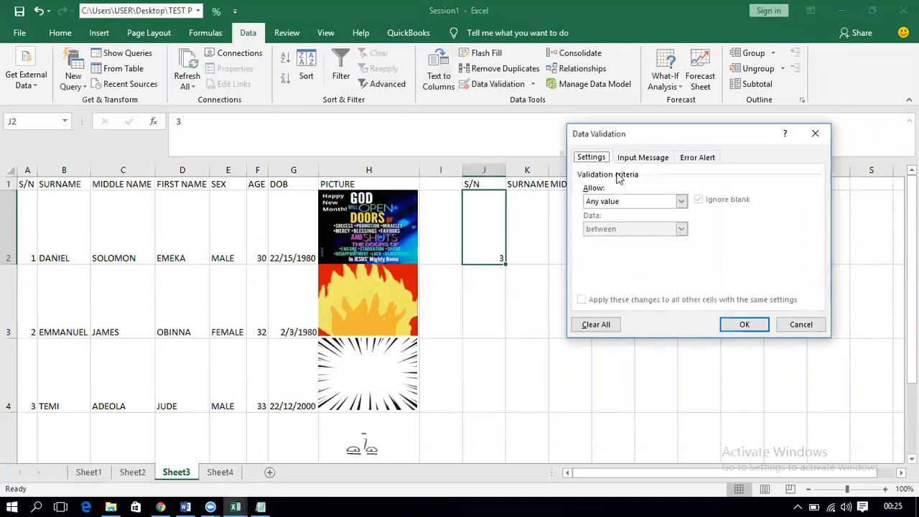
{"action": "left_click", "coordinate": [636, 202]}
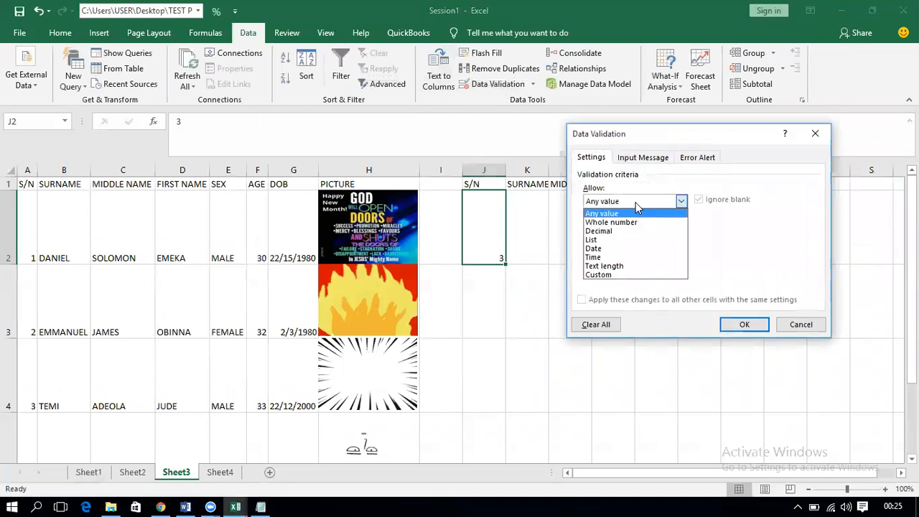
{"action": "left_click", "coordinate": [632, 240]}
{"action": "left_click", "coordinate": [642, 255]}
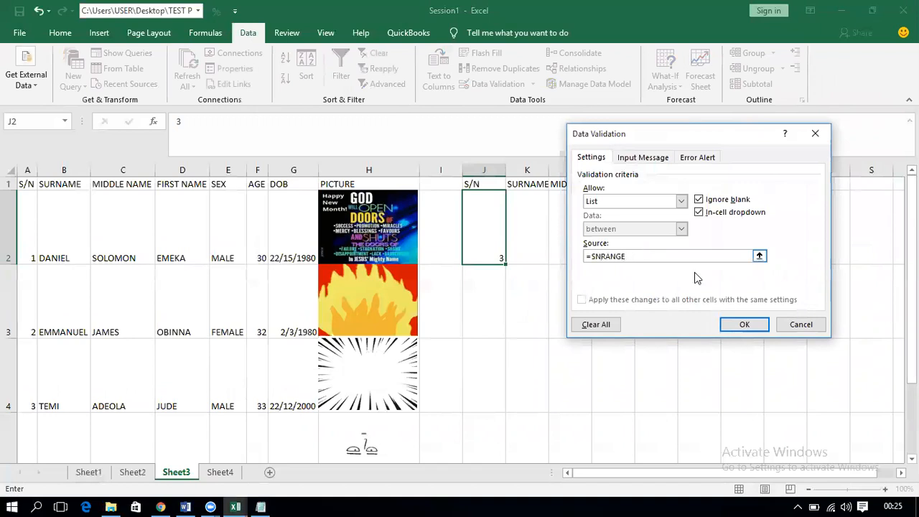
{"action": "left_click", "coordinate": [736, 324]}
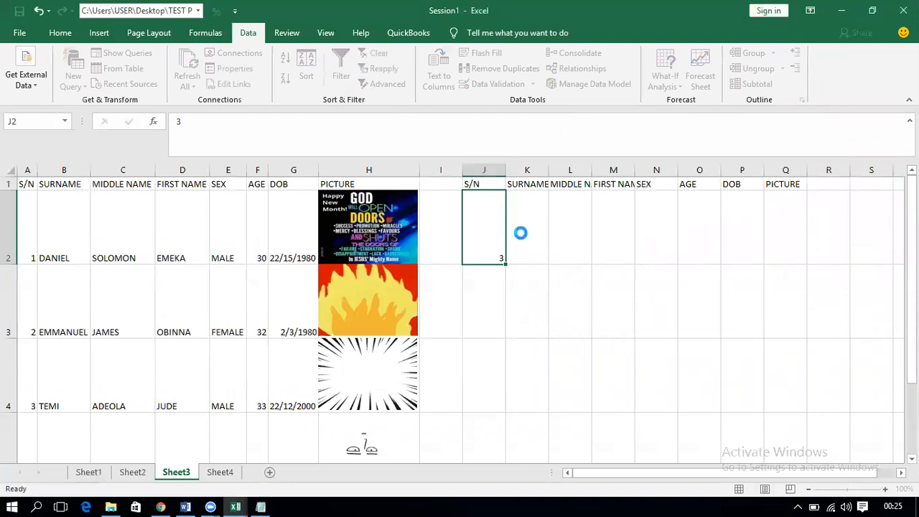
{"action": "left_click", "coordinate": [512, 259]}
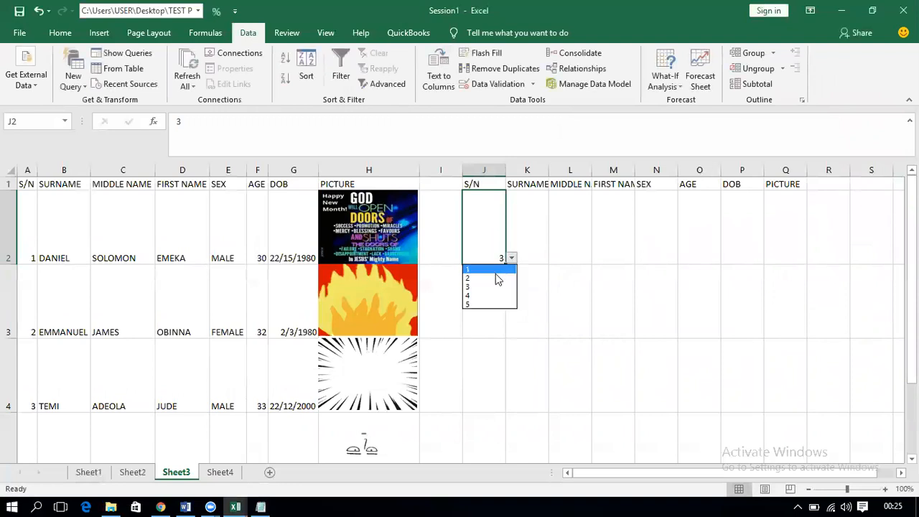
{"action": "left_click", "coordinate": [495, 278]}
{"action": "left_click", "coordinate": [511, 259]}
{"action": "left_click", "coordinate": [491, 295]}
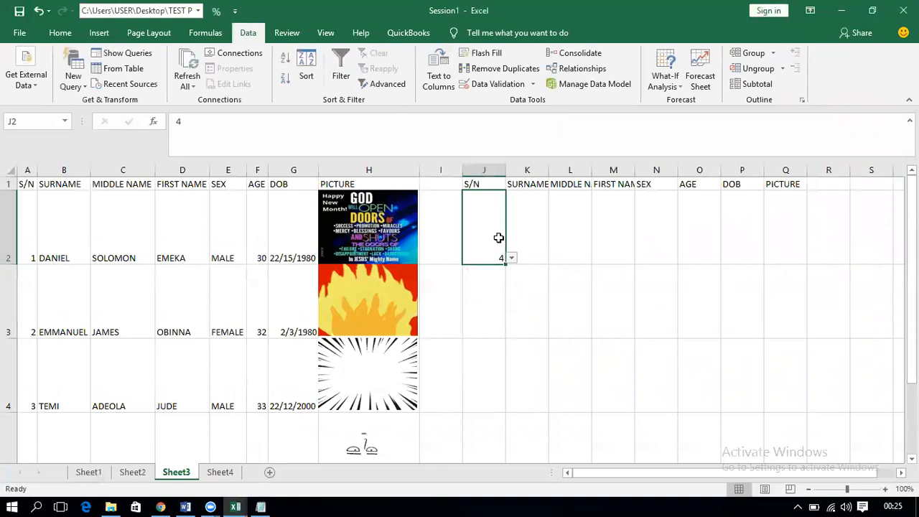
{"action": "left_click", "coordinate": [511, 259]}
{"action": "left_click", "coordinate": [492, 304]}
{"action": "left_click", "coordinate": [512, 259]}
{"action": "left_click", "coordinate": [486, 279]}
{"action": "left_click", "coordinate": [510, 258]}
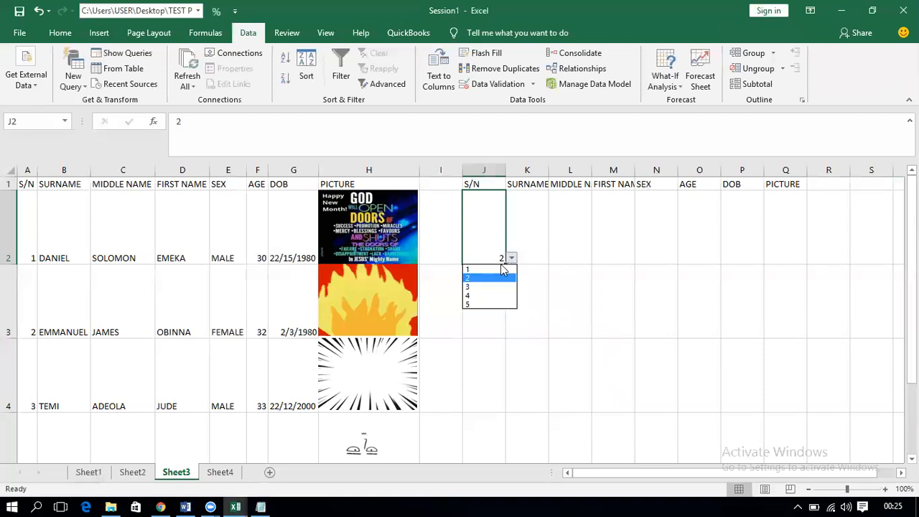
{"action": "left_click", "coordinate": [495, 277]}
{"action": "left_click", "coordinate": [512, 258]}
{"action": "left_click", "coordinate": [491, 288]}
{"action": "key", "text": "Return"}
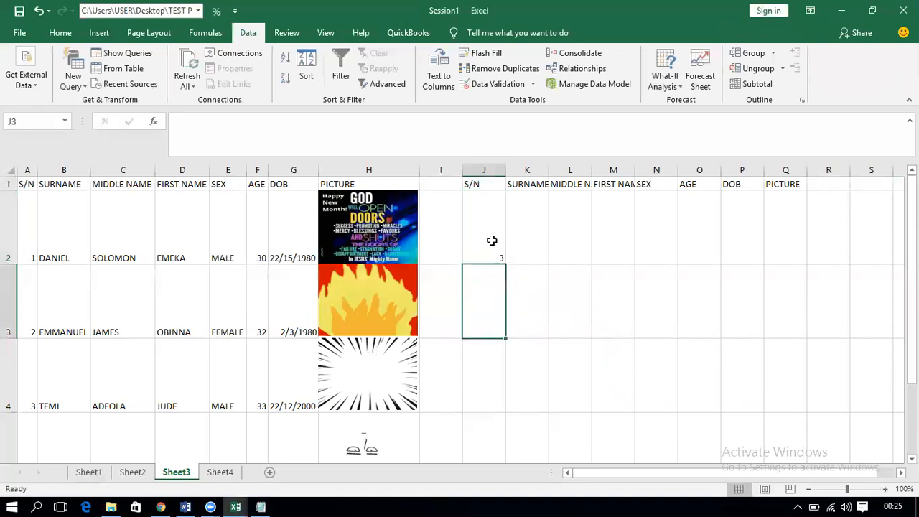
{"action": "left_click", "coordinate": [492, 241]}
{"action": "left_click_drag", "start_coordinate": [524, 235], "coordinate": [791, 247]}
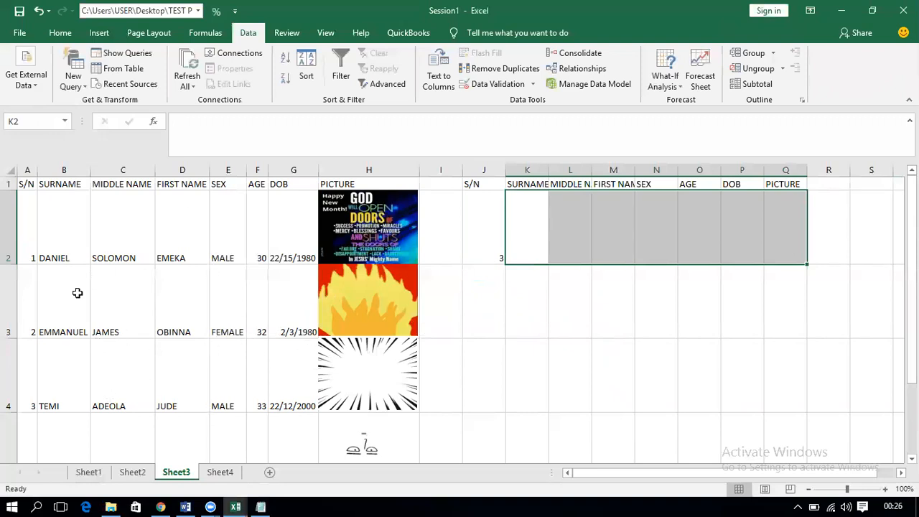
Step: Begin =VLOOKUP( in K2, dismiss the too-few-arguments warning, and remove the J2 argument
{"action": "left_click", "coordinate": [524, 220]}
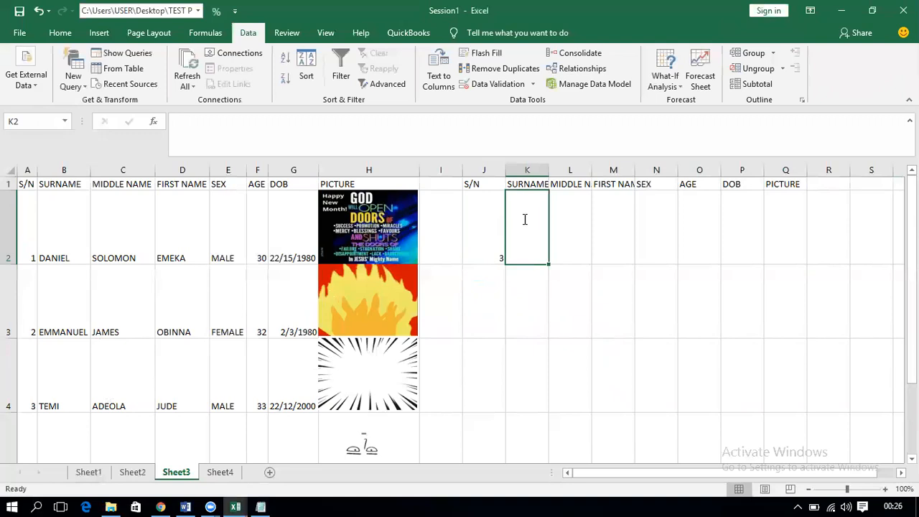
{"action": "type", "text": "="}
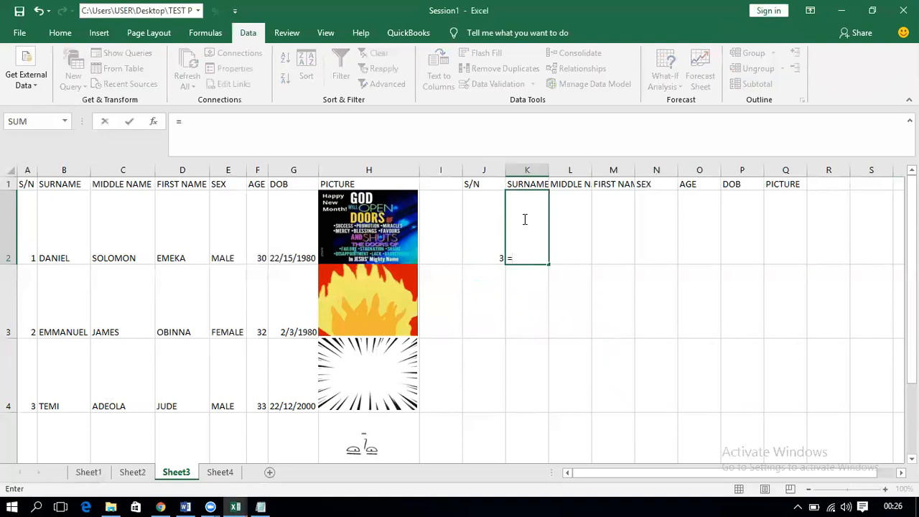
{"action": "type", "text": "VL"}
{"action": "key", "text": "Tab"}
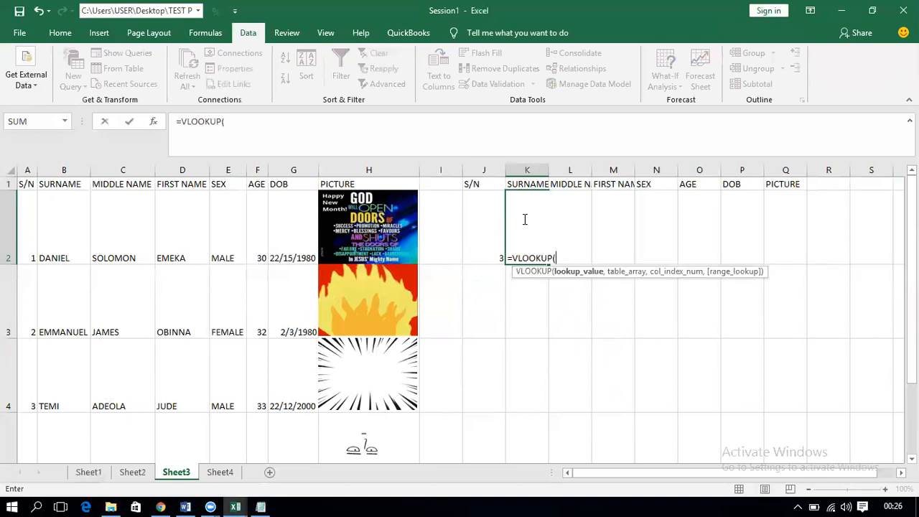
{"action": "left_click", "coordinate": [488, 230]}
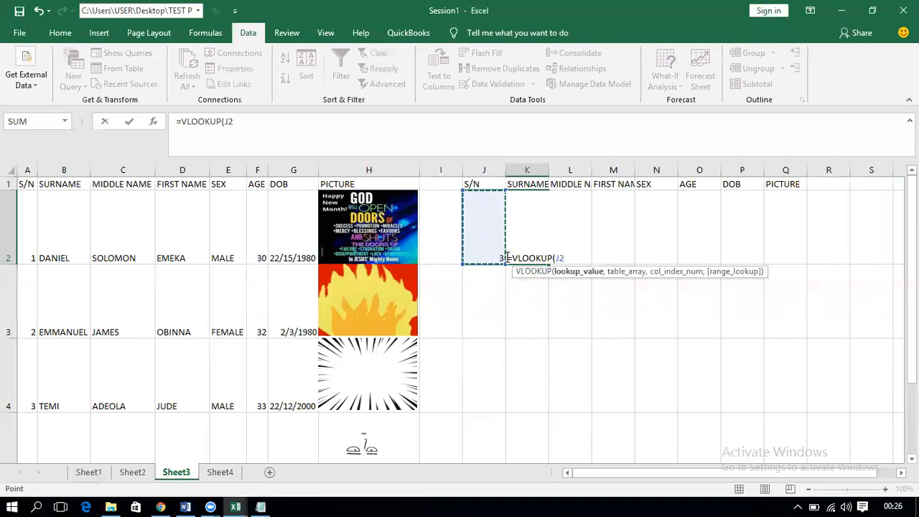
{"action": "left_click", "coordinate": [580, 257]}
{"action": "key", "text": "Return"}
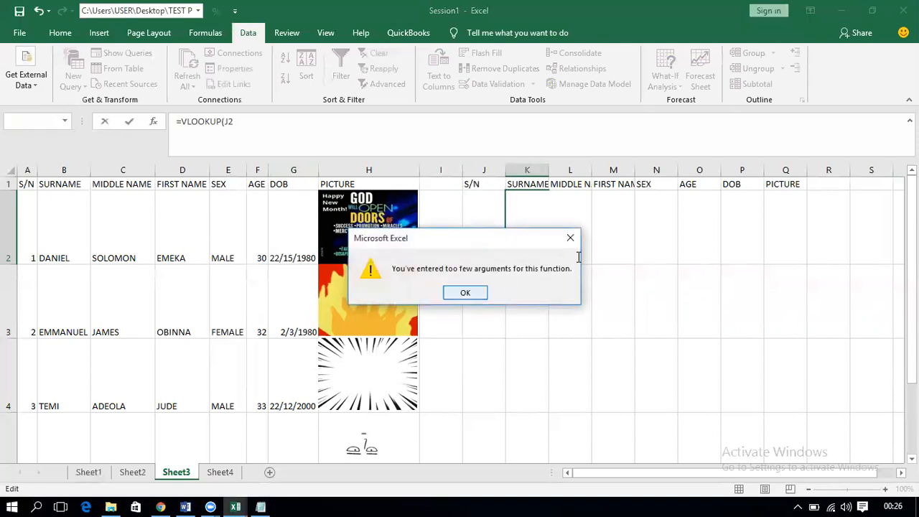
{"action": "key", "text": "Return"}
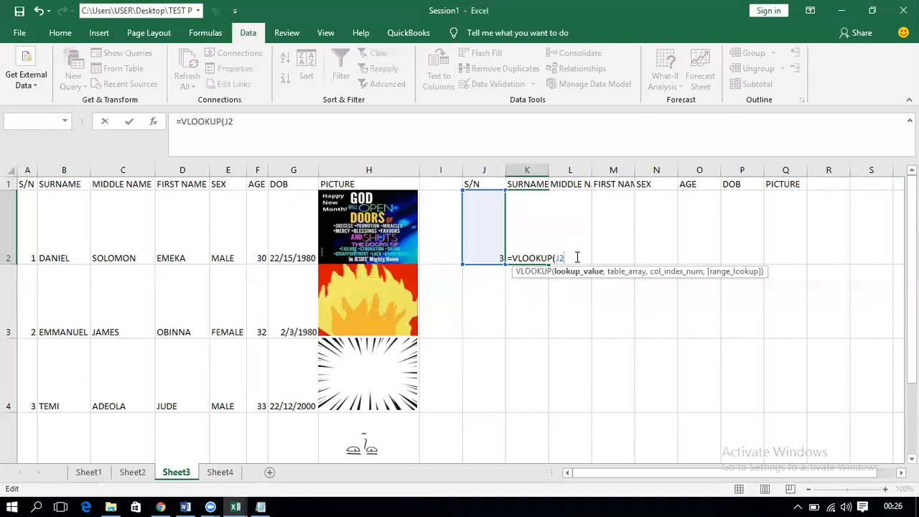
{"action": "key", "text": "BackSpace"}
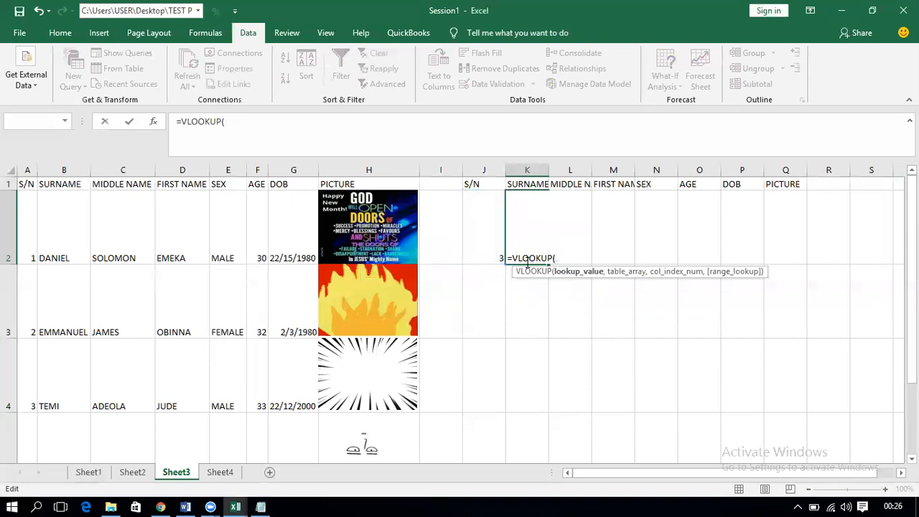
Step: Build the K2 formula as =VLOOKUP($J$2,$A$2:$H$6,2,FALSE with absolute references
{"action": "left_click", "coordinate": [491, 245]}
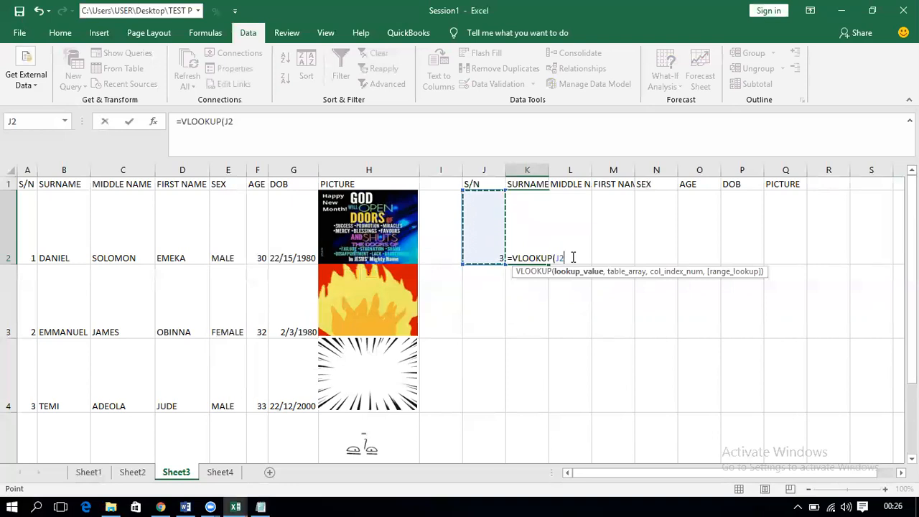
{"action": "key", "text": "F4"}
{"action": "type", "text": ","}
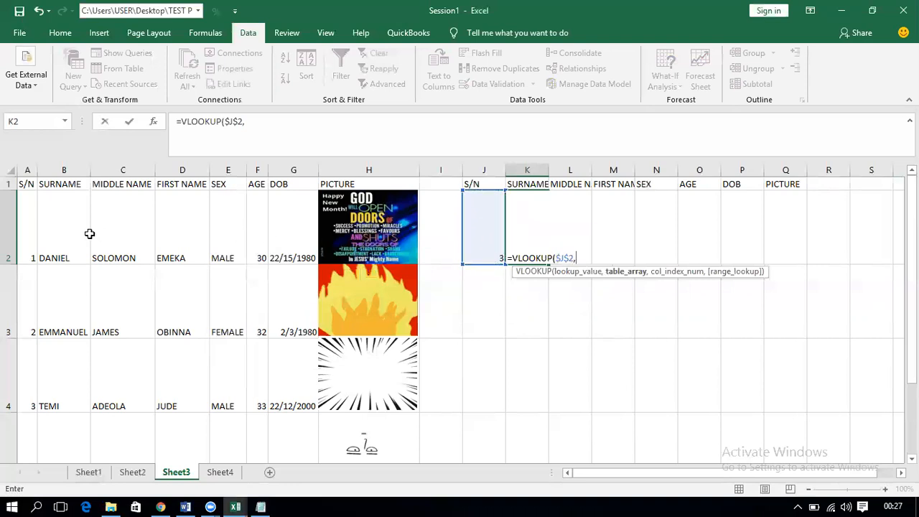
{"action": "left_click_drag", "start_coordinate": [28, 237], "coordinate": [369, 266]}
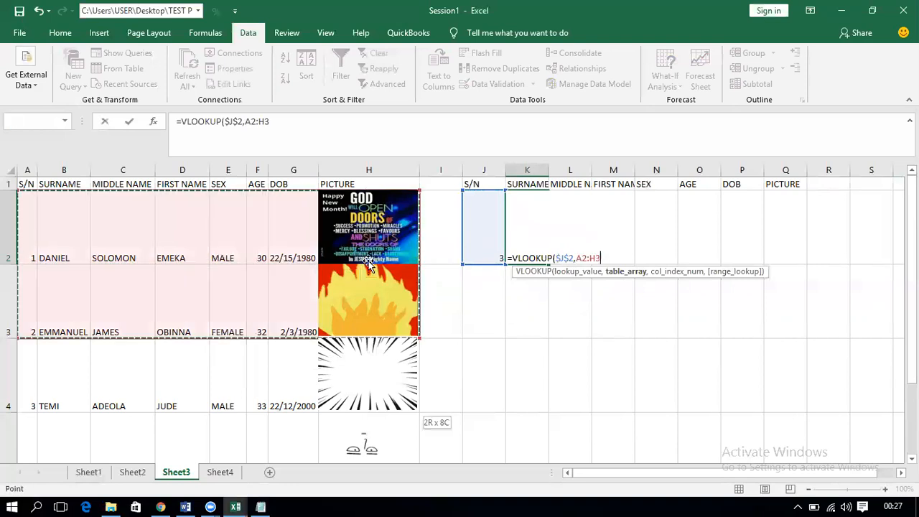
{"action": "scroll", "coordinate": [369, 265], "scroll_direction": "down", "scroll_amount": 1}
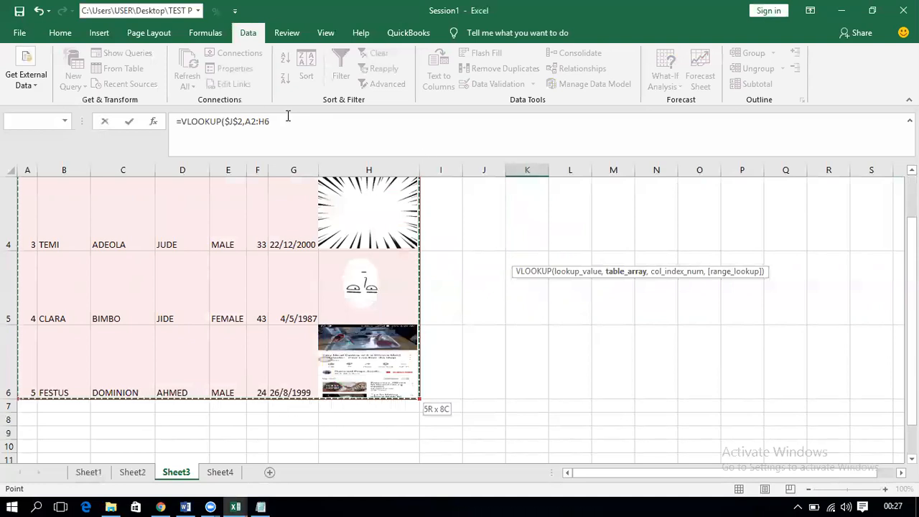
{"action": "key", "text": "F4"}
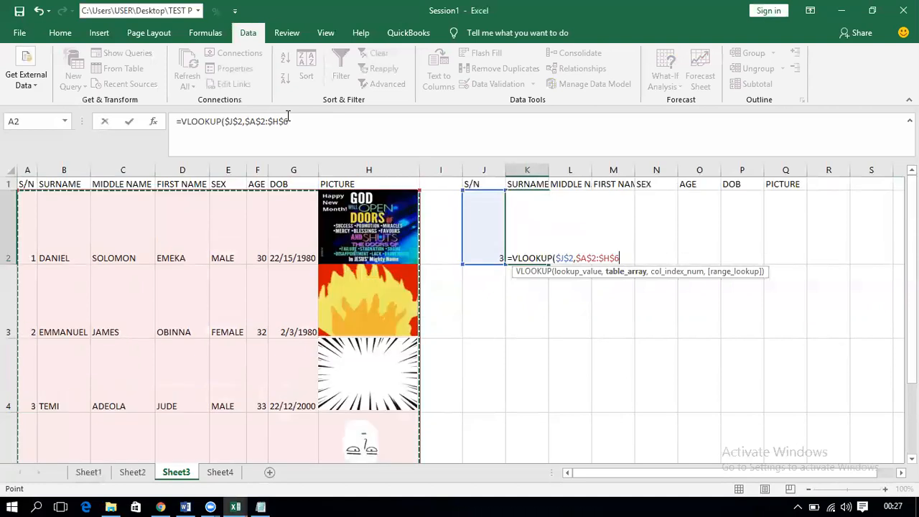
{"action": "left_click", "coordinate": [292, 120]}
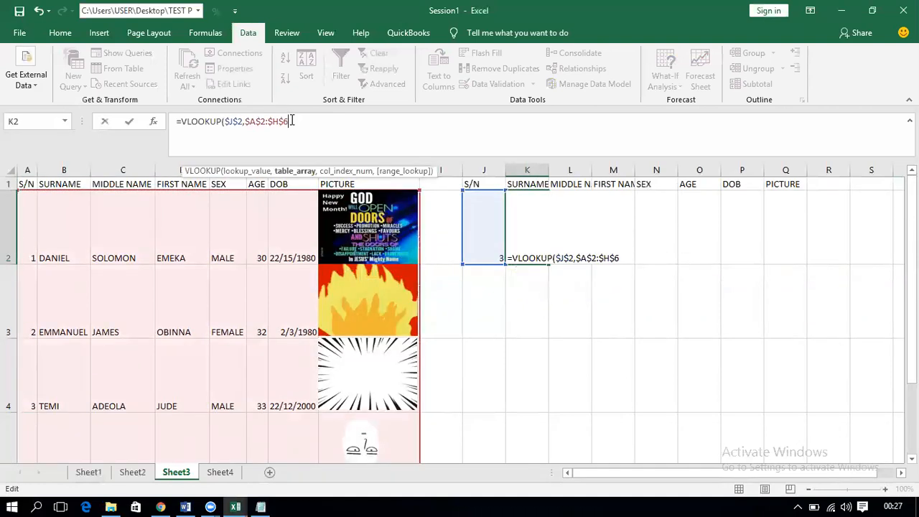
{"action": "type", "text": ","}
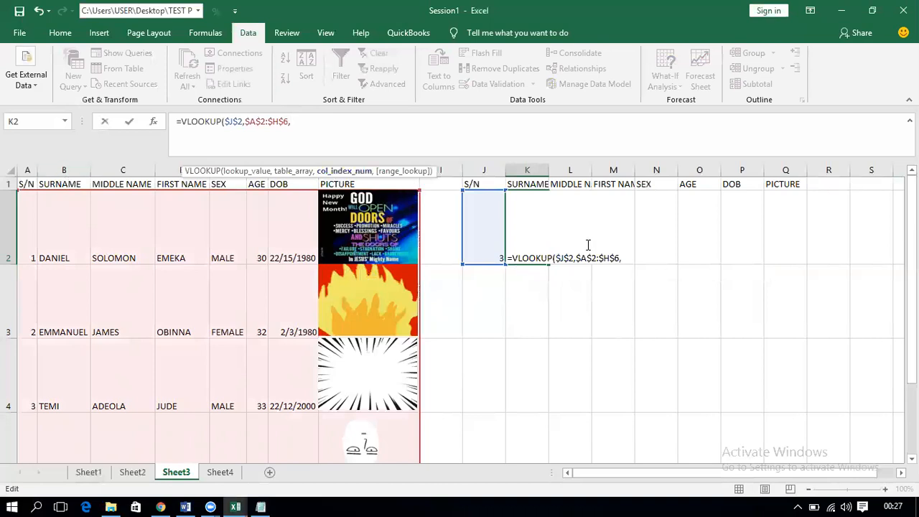
{"action": "type", "text": "2,"}
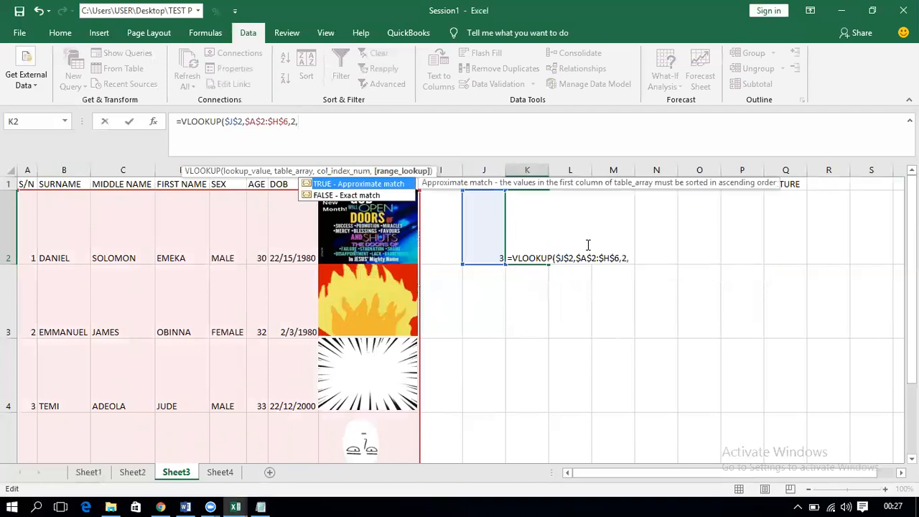
{"action": "double_click", "coordinate": [359, 196]}
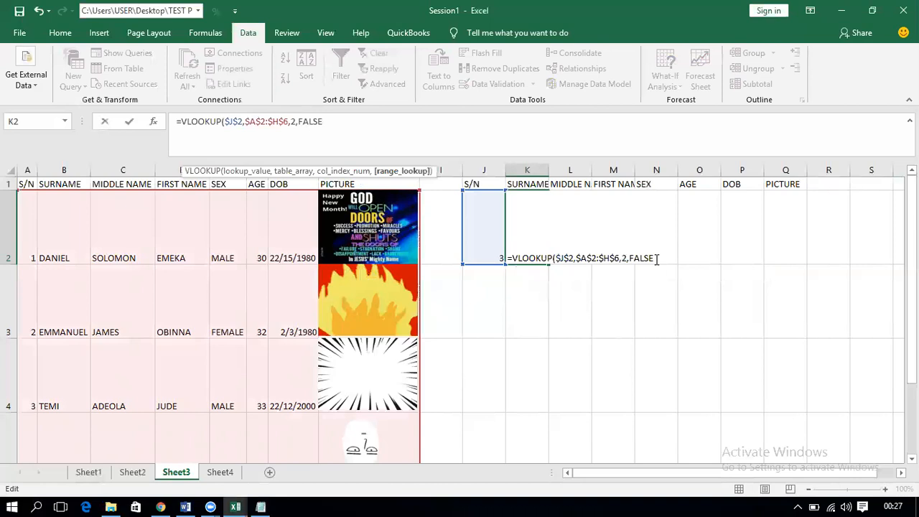
Step: Close and commit the K2 formula =VLOOKUP($J$2,$A$2:$H$6,2,FALSE)
{"action": "type", "text": ")"}
{"action": "key", "text": "Return"}
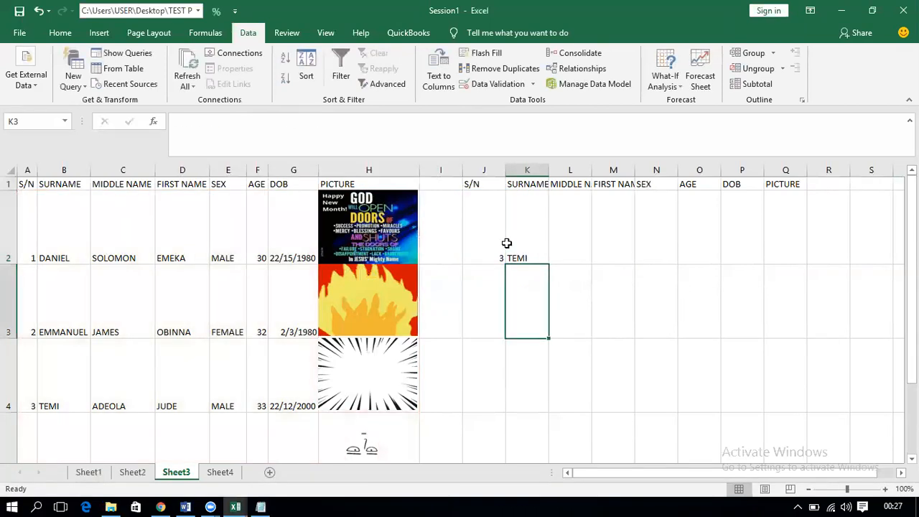
{"action": "left_click", "coordinate": [520, 240]}
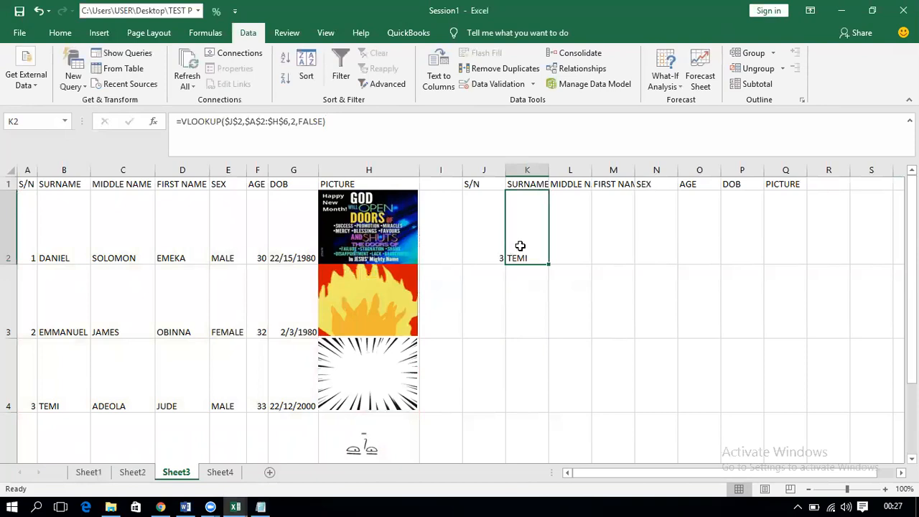
Step: Choose S/N 1, then 5, from J2's dropdown so K2 returns FESTUS
{"action": "left_click", "coordinate": [493, 244]}
{"action": "left_click", "coordinate": [511, 258]}
{"action": "left_click", "coordinate": [490, 268]}
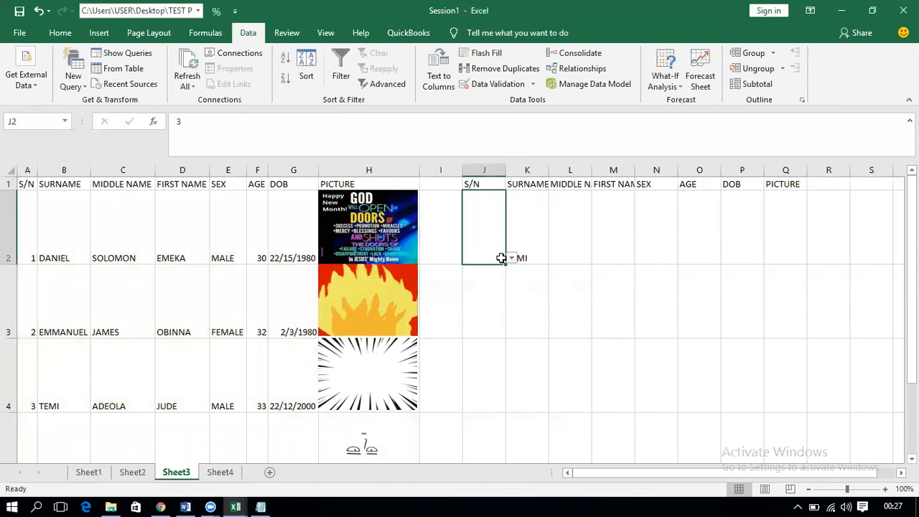
{"action": "left_click", "coordinate": [581, 241]}
{"action": "left_click", "coordinate": [485, 250]}
{"action": "left_click", "coordinate": [510, 257]}
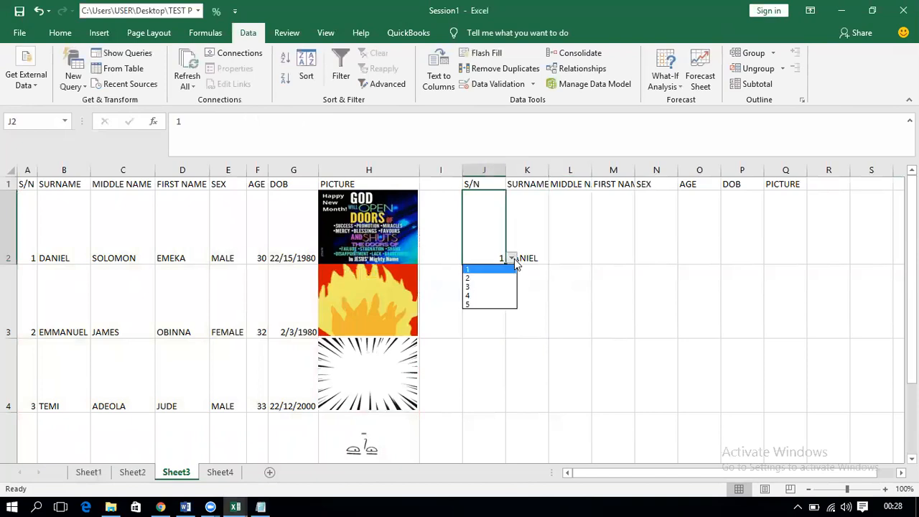
{"action": "left_click", "coordinate": [486, 307]}
{"action": "left_click", "coordinate": [562, 245]}
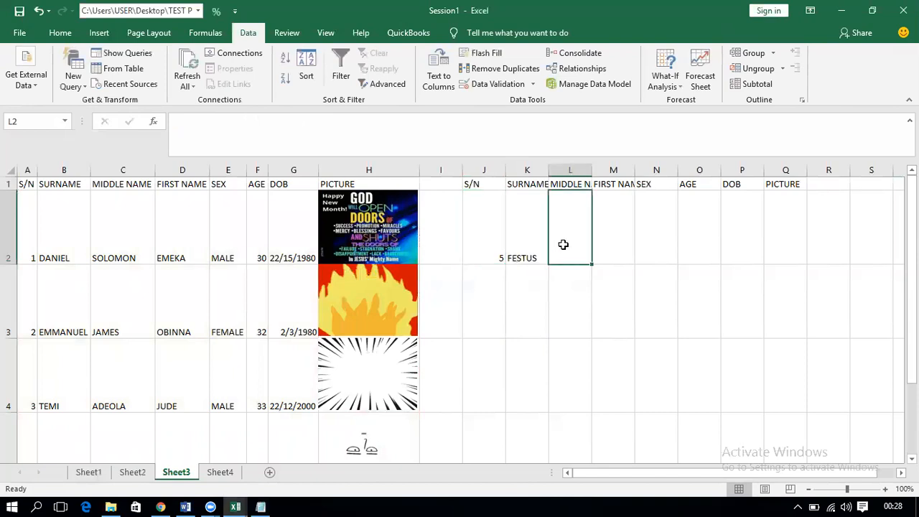
{"action": "left_click", "coordinate": [493, 247]}
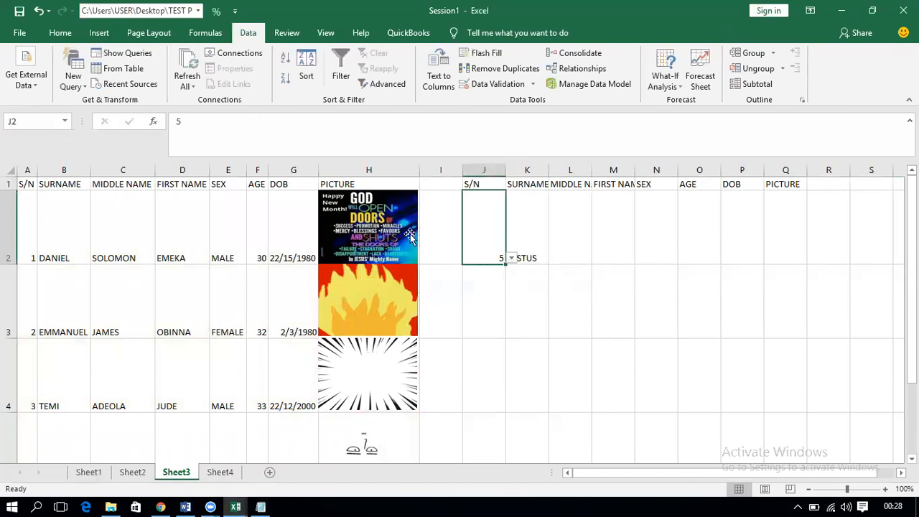
{"action": "left_click", "coordinate": [539, 251]}
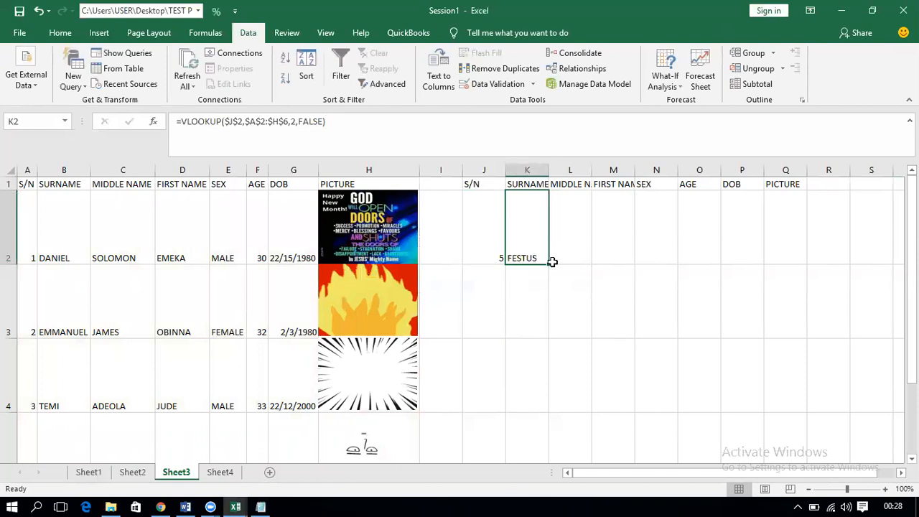
Step: Fill the K2 lookup formula right across L2:Q2
{"action": "left_click_drag", "start_coordinate": [549, 263], "coordinate": [795, 267]}
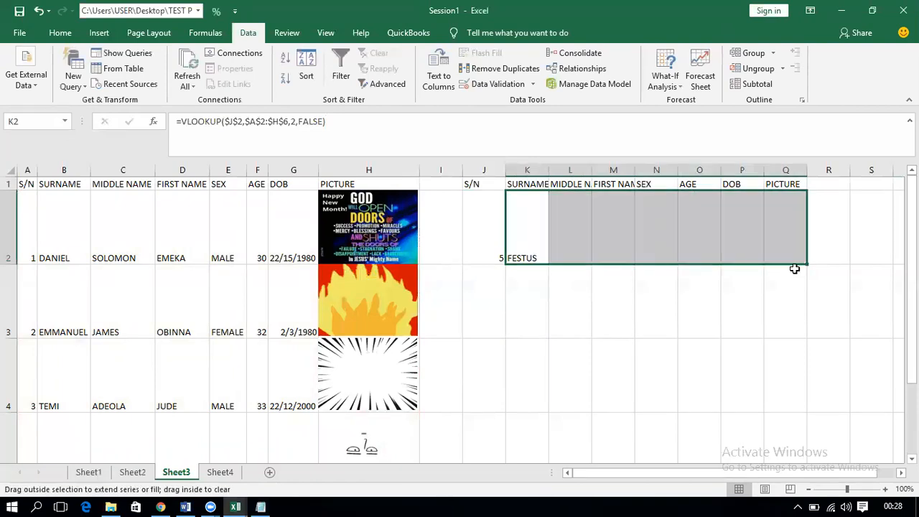
{"action": "left_click", "coordinate": [529, 242]}
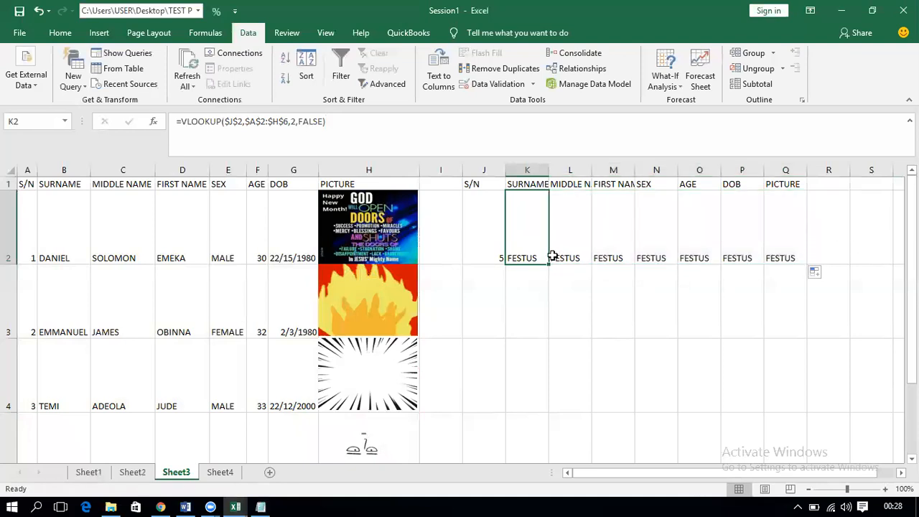
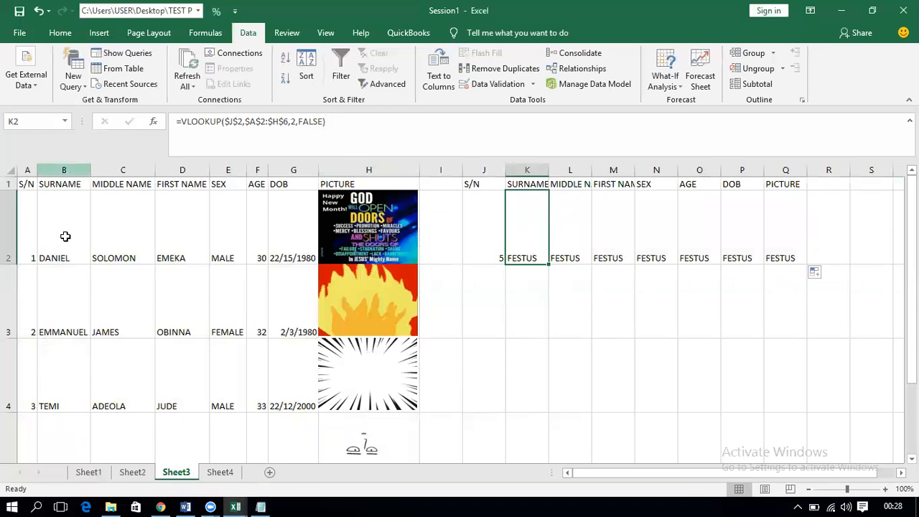
Step: Review the filled lookup formulas in L2:Q2, which all still use column index 2
{"action": "left_click", "coordinate": [576, 242]}
{"action": "left_click", "coordinate": [637, 239]}
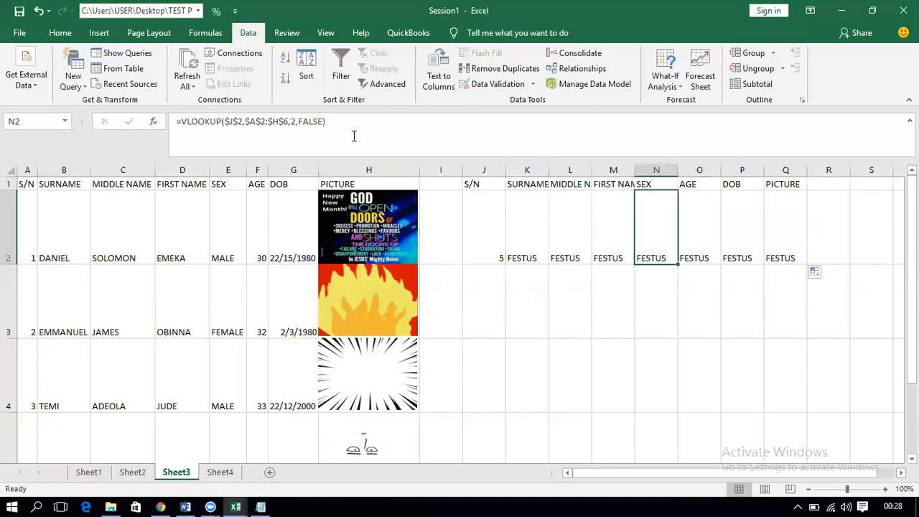
{"action": "left_click", "coordinate": [605, 218]}
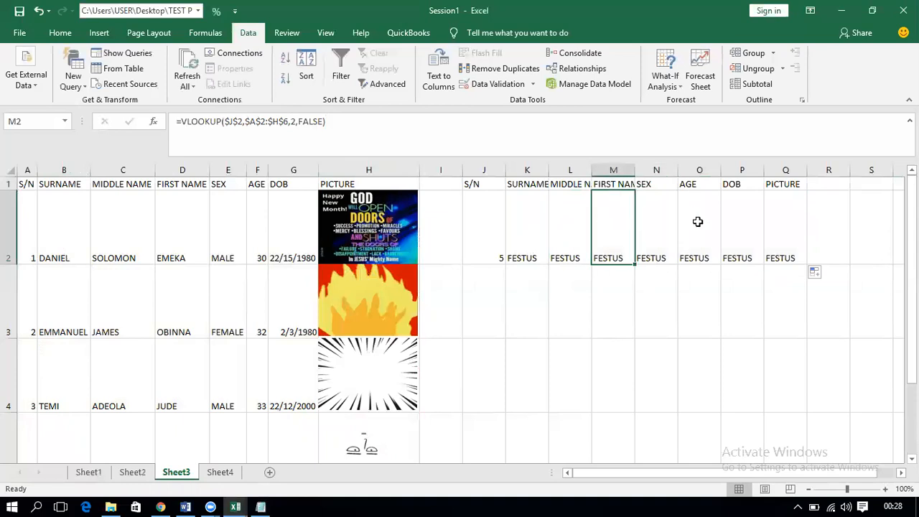
{"action": "left_click", "coordinate": [698, 221]}
{"action": "left_click", "coordinate": [754, 229]}
{"action": "left_click", "coordinate": [799, 227]}
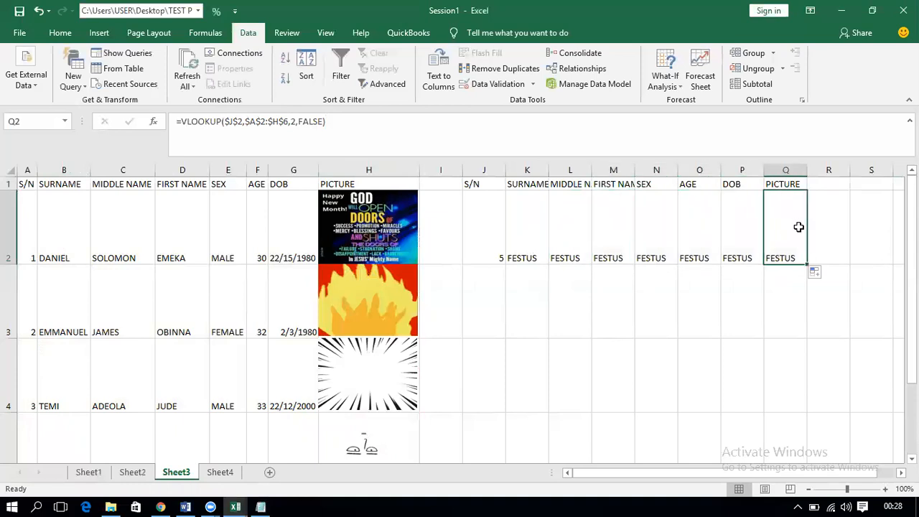
{"action": "left_click", "coordinate": [522, 235]}
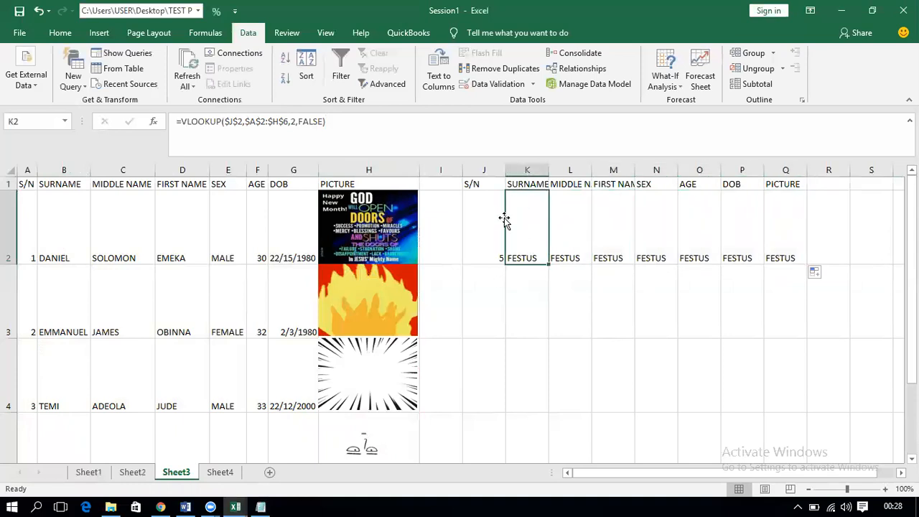
Step: Change the column index to 3 in L2 (middle name) and 4 in M2 (first name)
{"action": "left_click", "coordinate": [561, 249]}
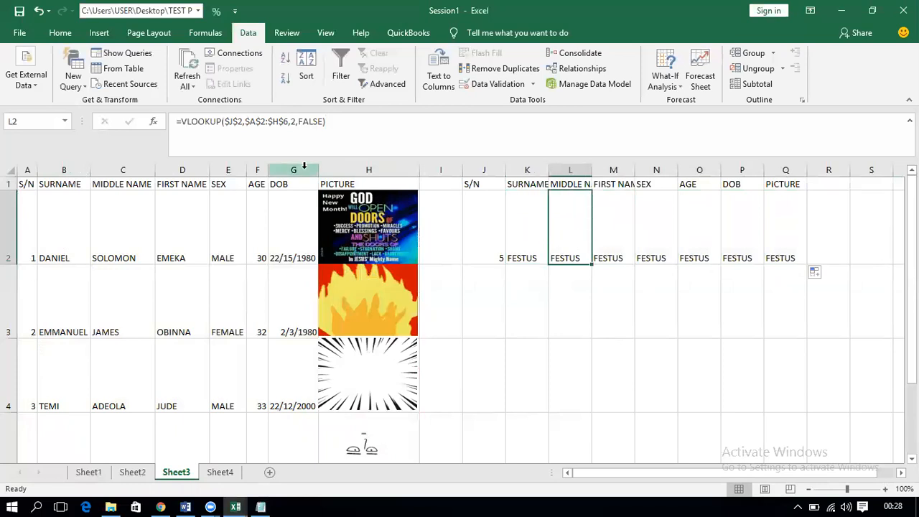
{"action": "left_click", "coordinate": [295, 122]}
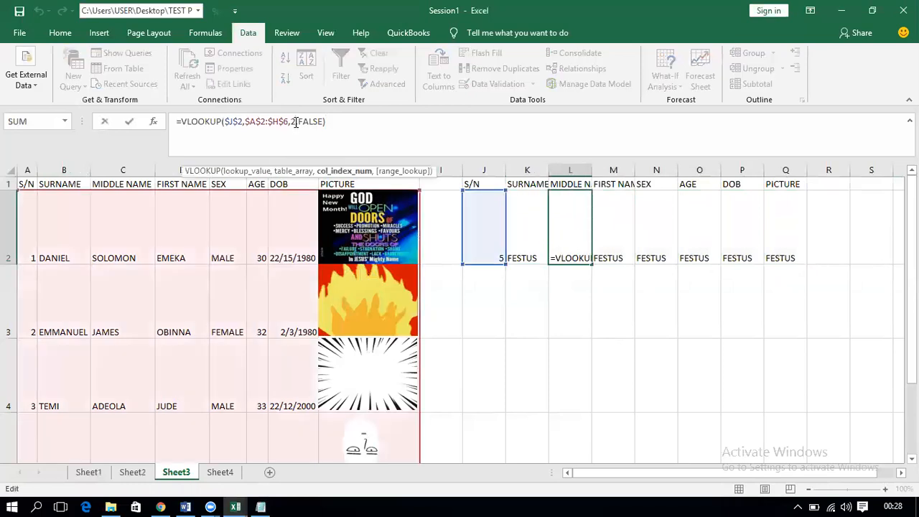
{"action": "key", "text": "BackSpace"}
{"action": "type", "text": "3"}
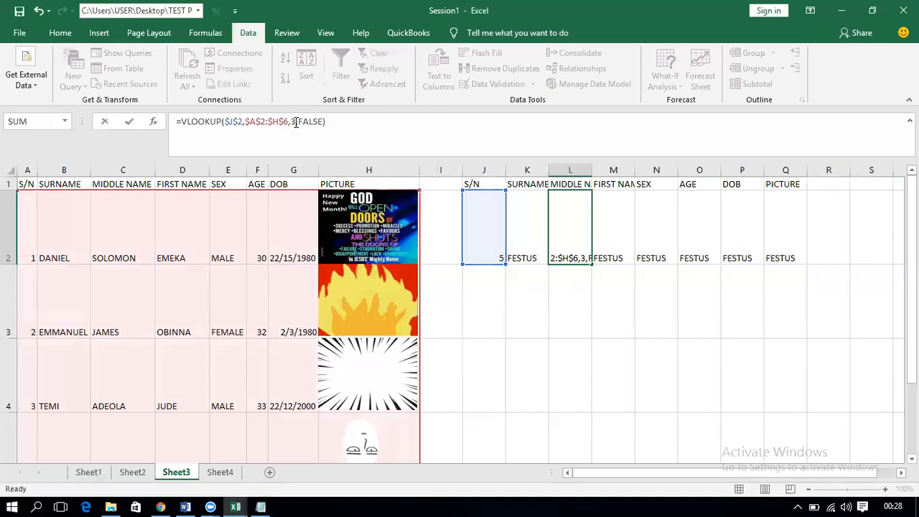
{"action": "key", "text": "Return"}
{"action": "left_click", "coordinate": [628, 248]}
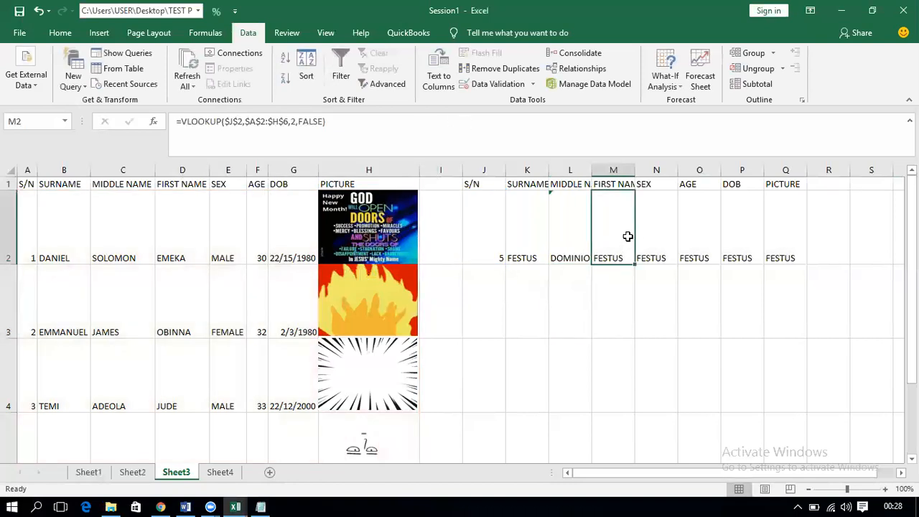
{"action": "left_click", "coordinate": [295, 124]}
{"action": "key", "text": "BackSpace"}
{"action": "type", "text": "4"}
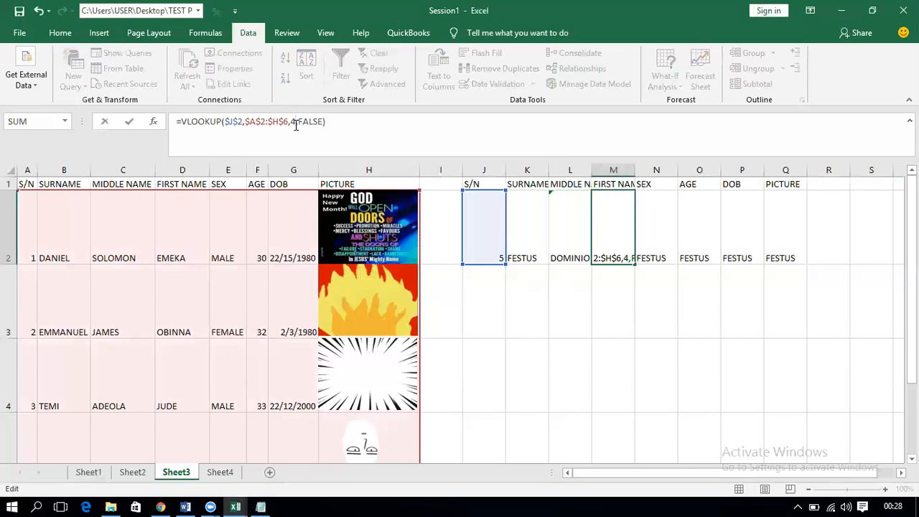
{"action": "key", "text": "Return"}
Step: Set the column index to 5 in N2 (sex) and 6 in O2 (age)
{"action": "left_click", "coordinate": [646, 231]}
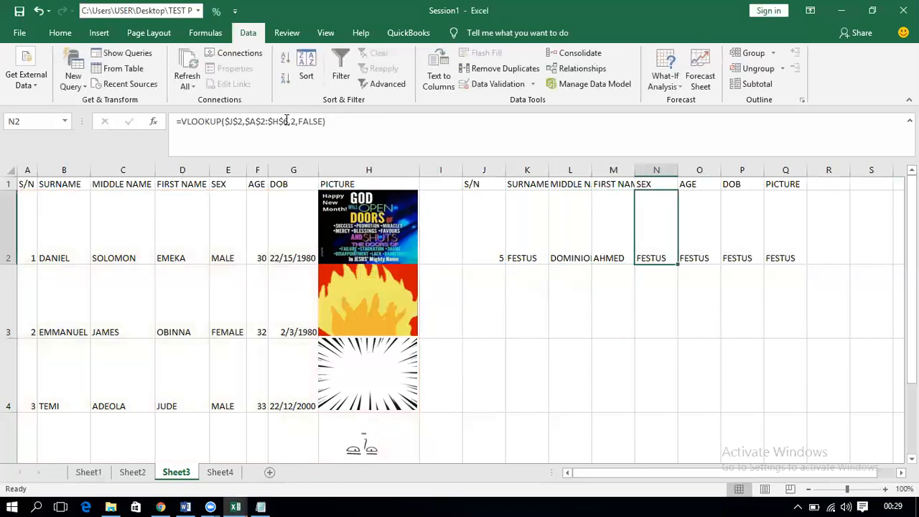
{"action": "left_click", "coordinate": [295, 121]}
{"action": "key", "text": "BackSpace"}
{"action": "type", "text": "5"}
{"action": "key", "text": "Return"}
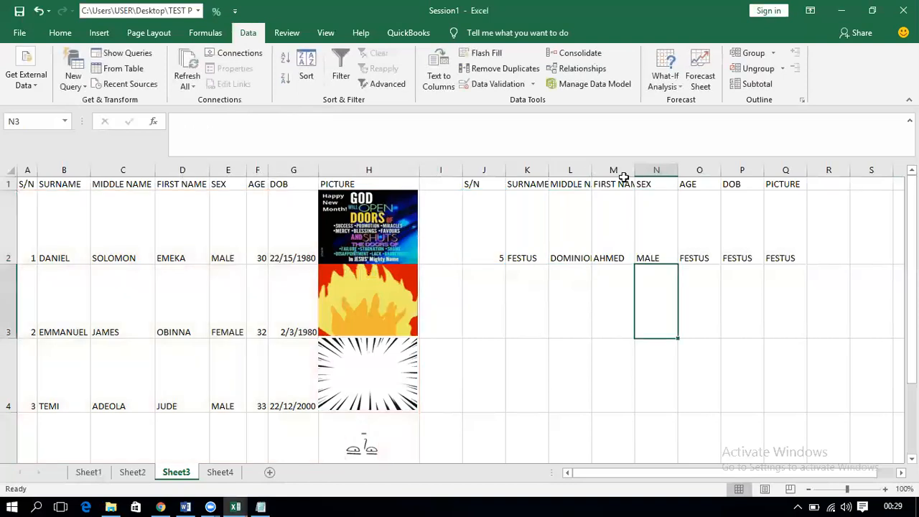
{"action": "left_click", "coordinate": [701, 220]}
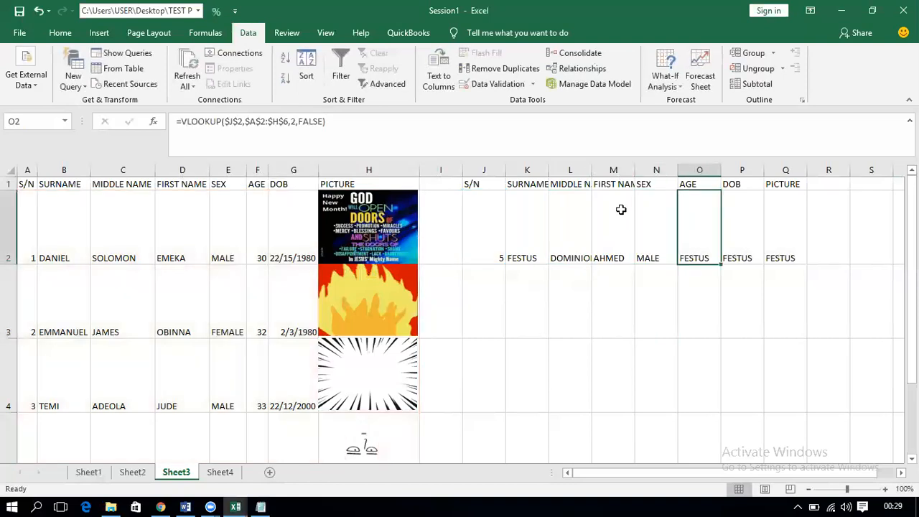
{"action": "left_click", "coordinate": [295, 122]}
{"action": "key", "text": "BackSpace"}
{"action": "type", "text": "6"}
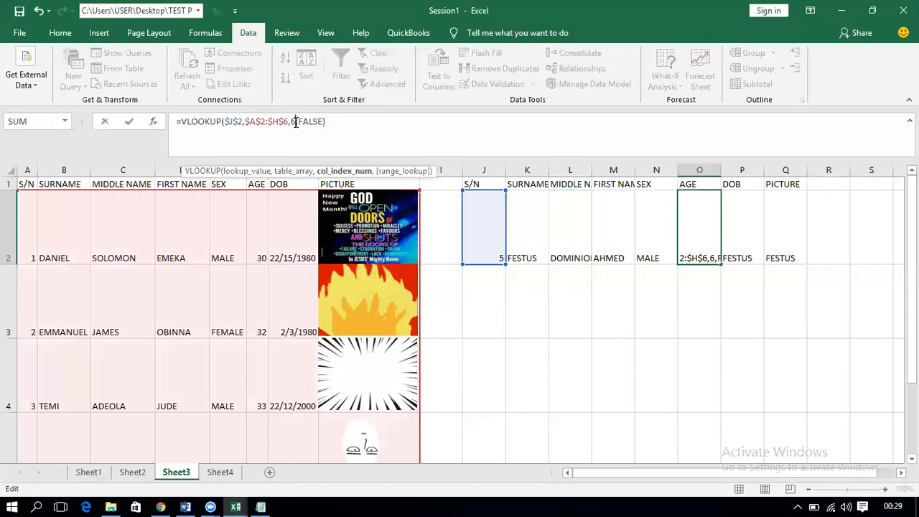
{"action": "key", "text": "Return"}
Step: Set the column index to 7 in P2 (DOB) and 8 in Q2 (picture)
{"action": "left_click", "coordinate": [732, 251]}
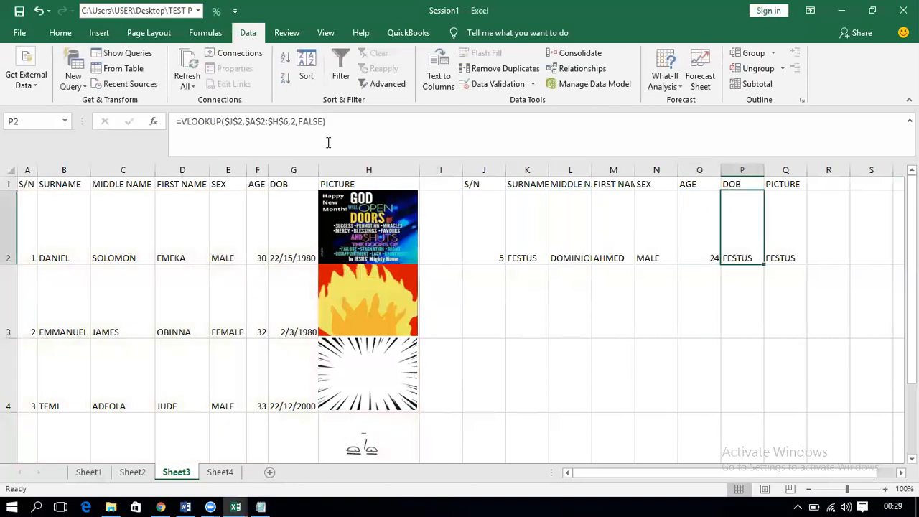
{"action": "left_click", "coordinate": [294, 122]}
{"action": "key", "text": "BackSpace"}
{"action": "type", "text": "7"}
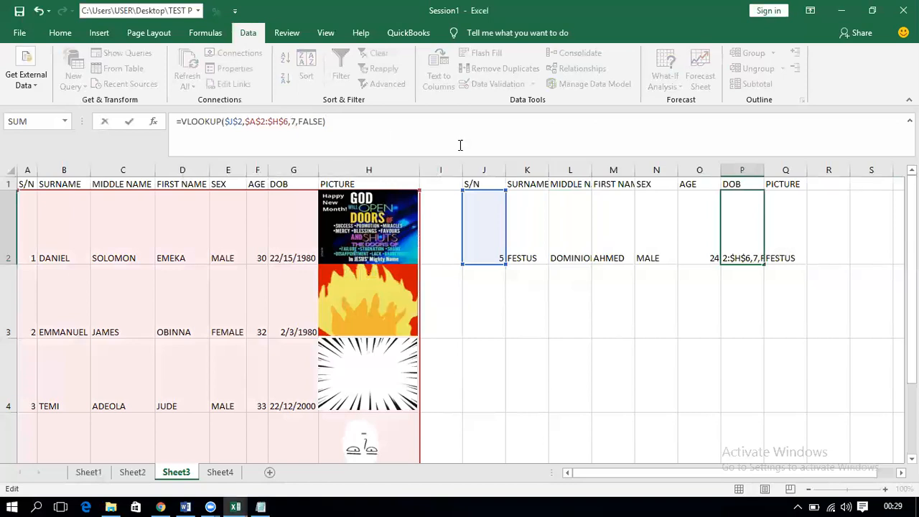
{"action": "key", "text": "Return"}
{"action": "left_click", "coordinate": [778, 232]}
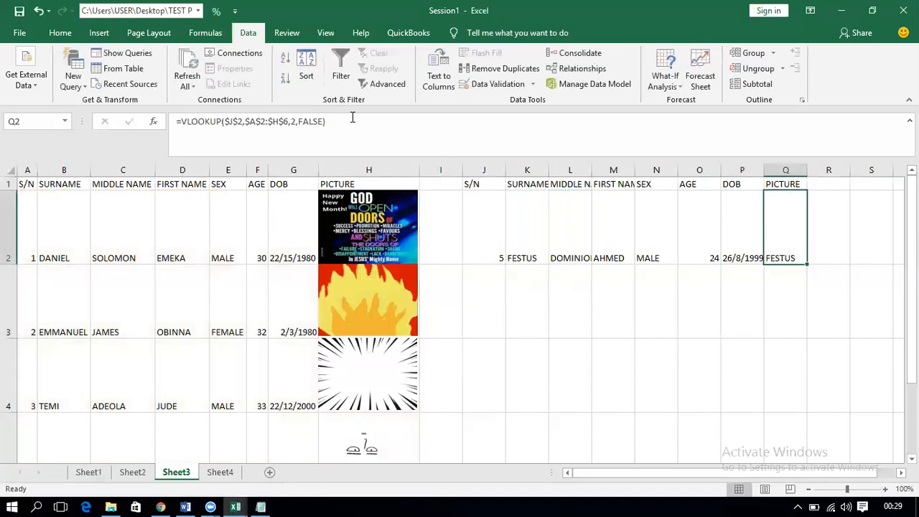
{"action": "left_click", "coordinate": [297, 124]}
{"action": "key", "text": "BackSpace"}
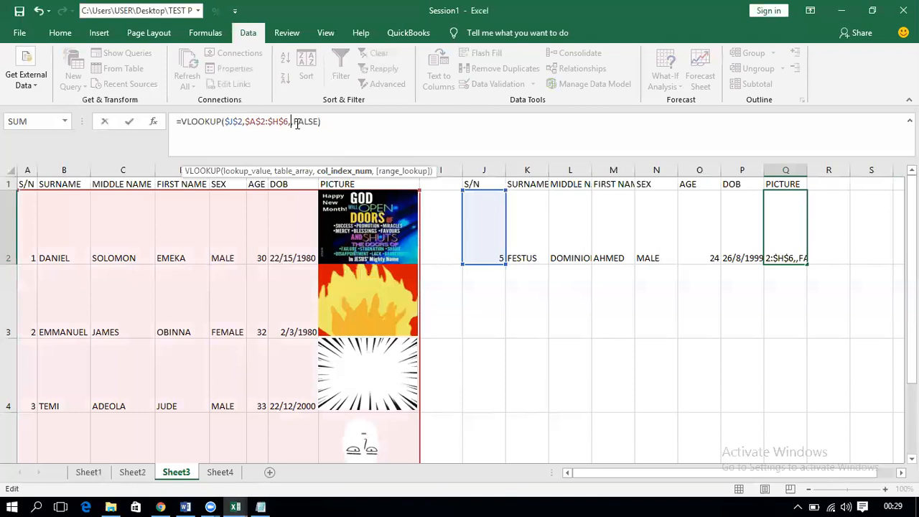
{"action": "type", "text": "8"}
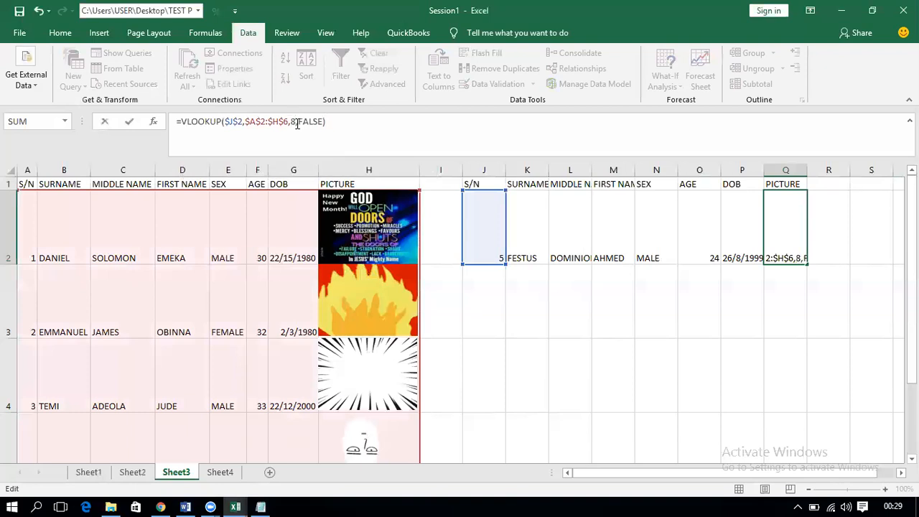
{"action": "key", "text": "Return"}
{"action": "left_click", "coordinate": [795, 245]}
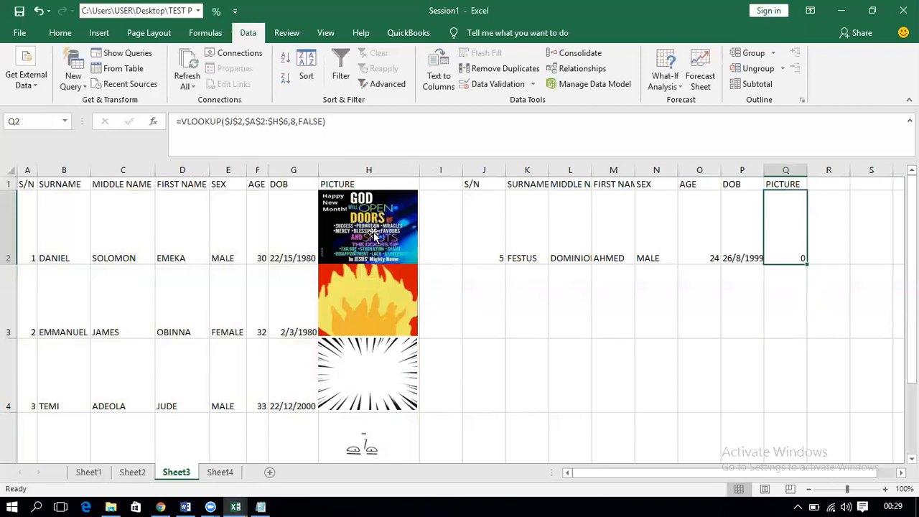
Step: Compare source cells G2 and H2 with Q2, then test the lookups with S/N 2
{"action": "left_click", "coordinate": [303, 231]}
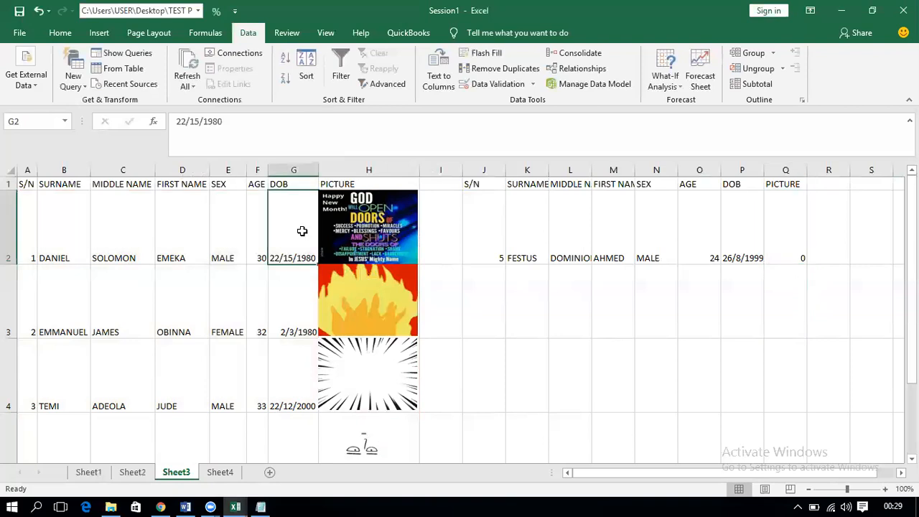
{"action": "left_click", "coordinate": [390, 228]}
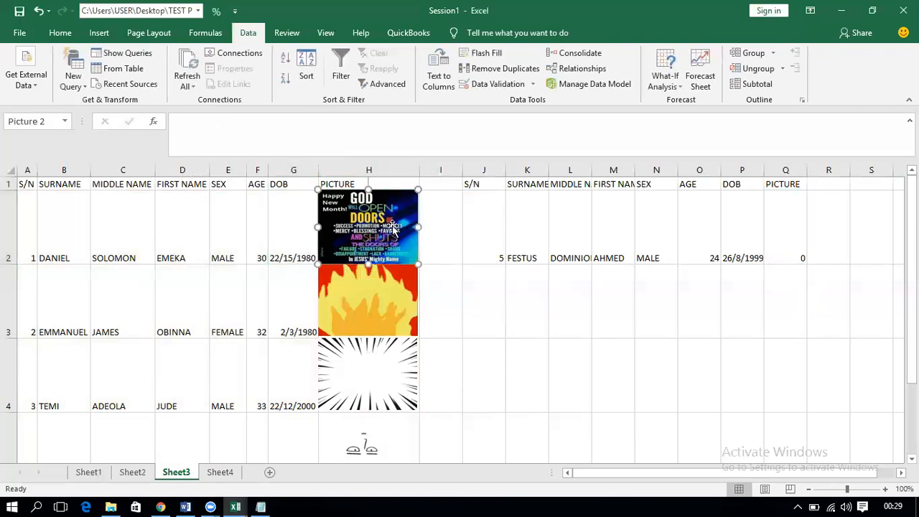
{"action": "left_click", "coordinate": [775, 232]}
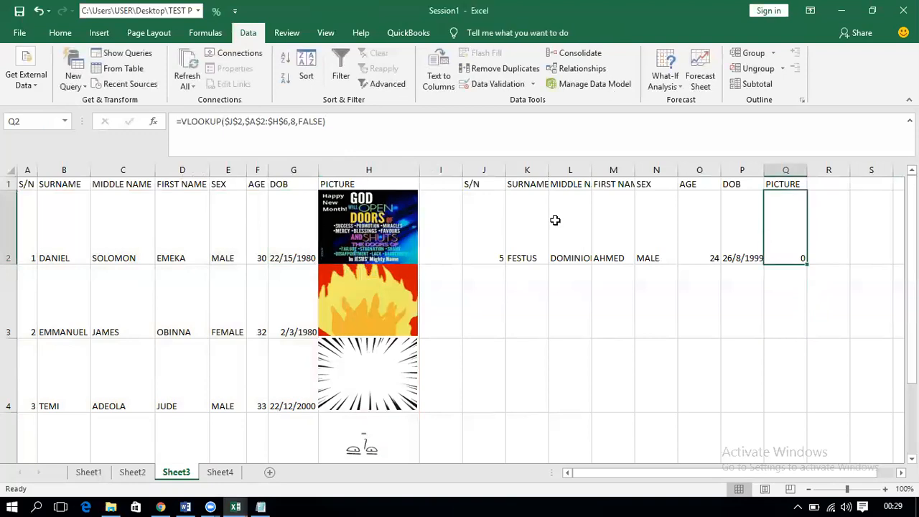
{"action": "left_click", "coordinate": [476, 241]}
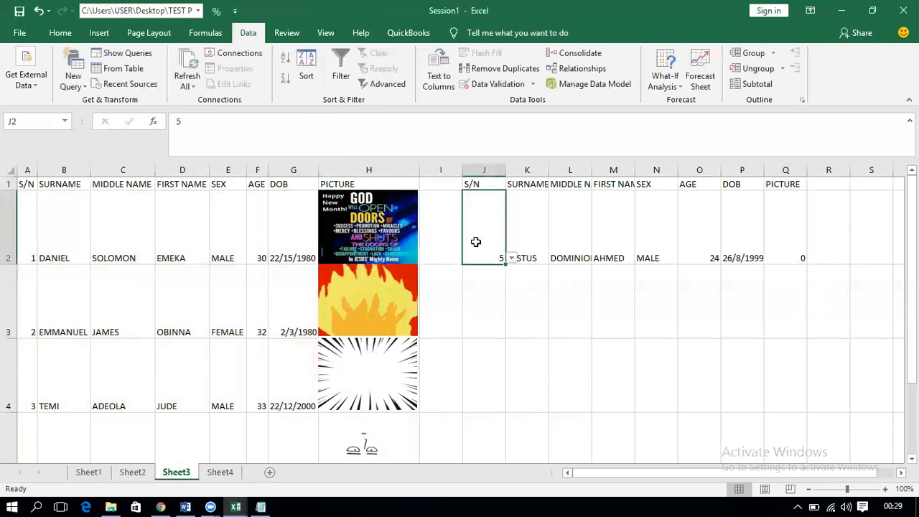
{"action": "left_click", "coordinate": [511, 258]}
{"action": "left_click", "coordinate": [488, 279]}
{"action": "left_click", "coordinate": [510, 259]}
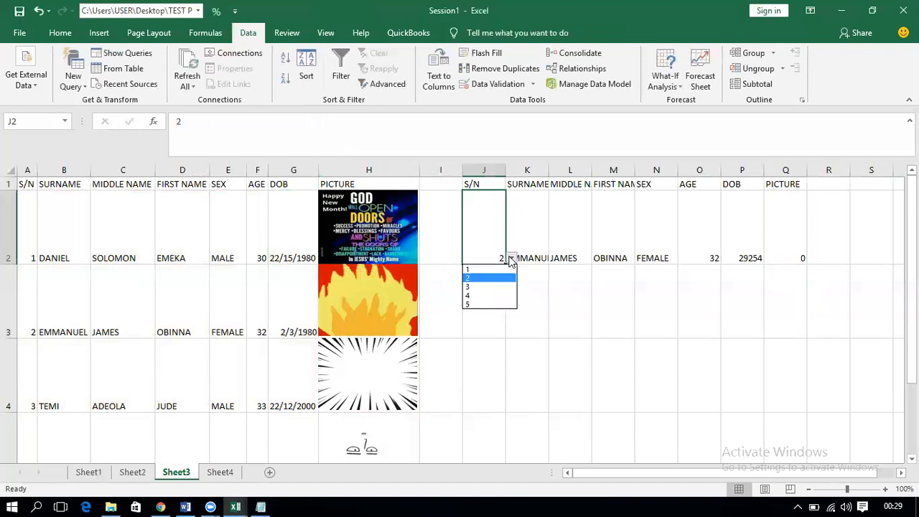
{"action": "left_click", "coordinate": [747, 245]}
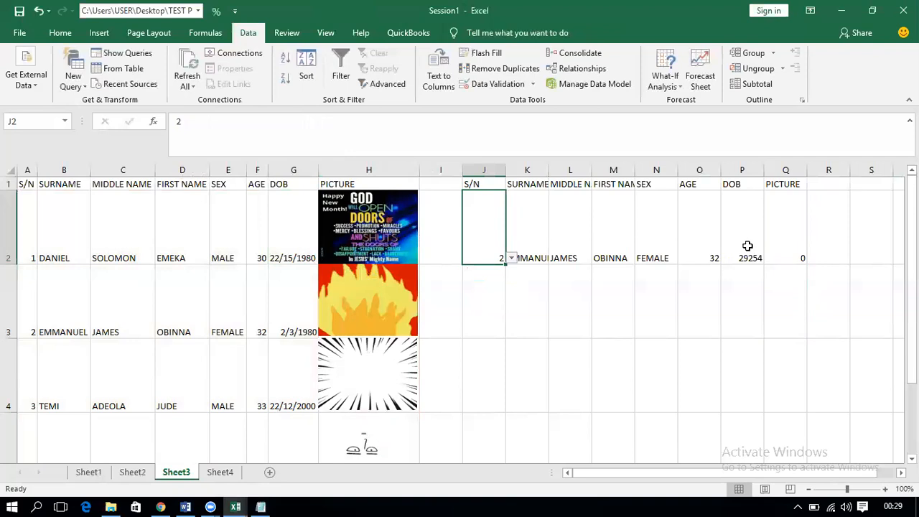
Step: Format the DOB result in P2 as a short date
{"action": "left_click", "coordinate": [747, 245]}
{"action": "left_click", "coordinate": [60, 33]}
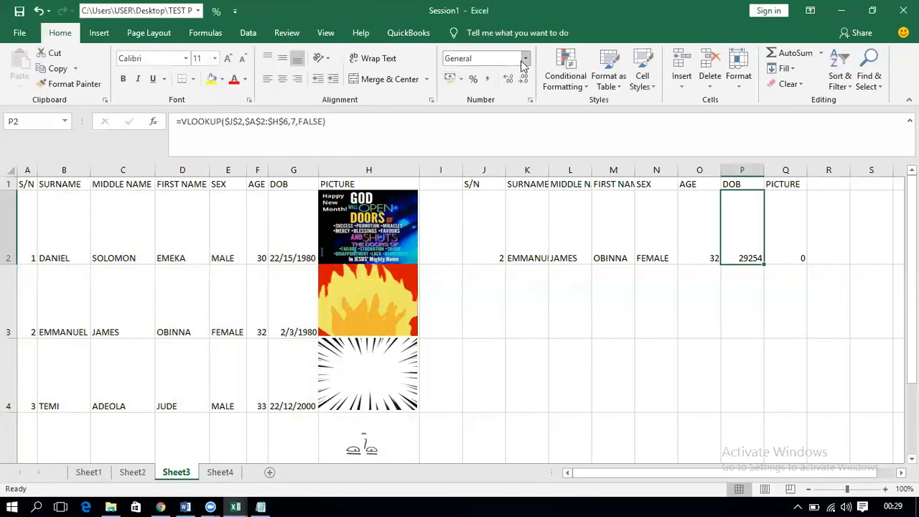
{"action": "left_click", "coordinate": [528, 64]}
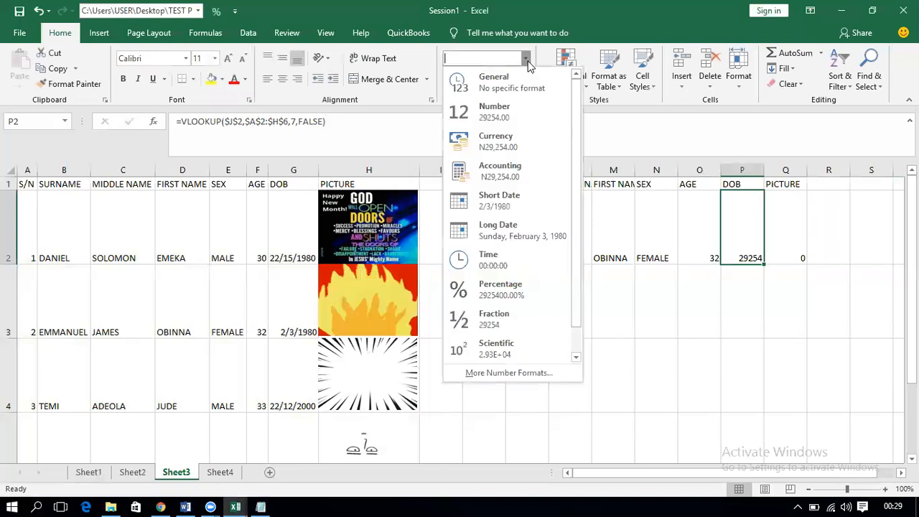
{"action": "left_click", "coordinate": [484, 202]}
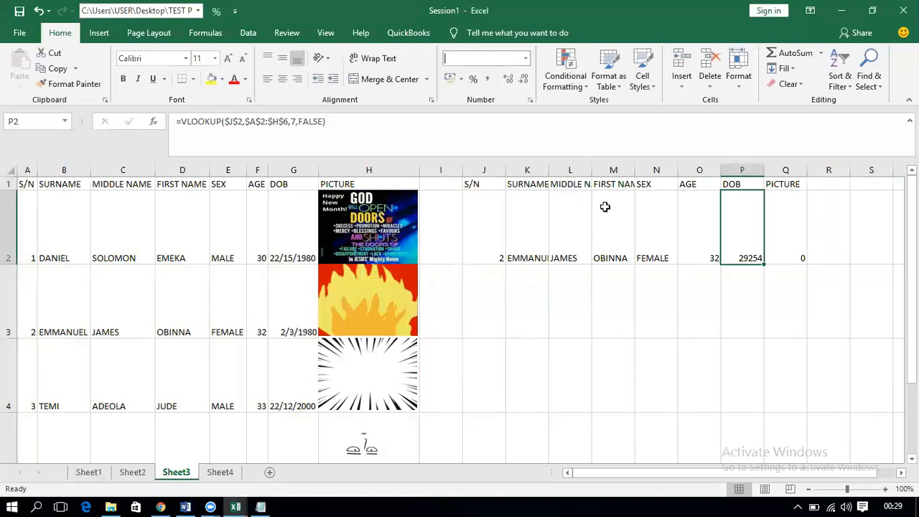
Step: Choose S/N 4 in J2 and check the returned details along row 2
{"action": "left_click", "coordinate": [497, 255]}
{"action": "left_click", "coordinate": [512, 258]}
{"action": "left_click", "coordinate": [496, 302]}
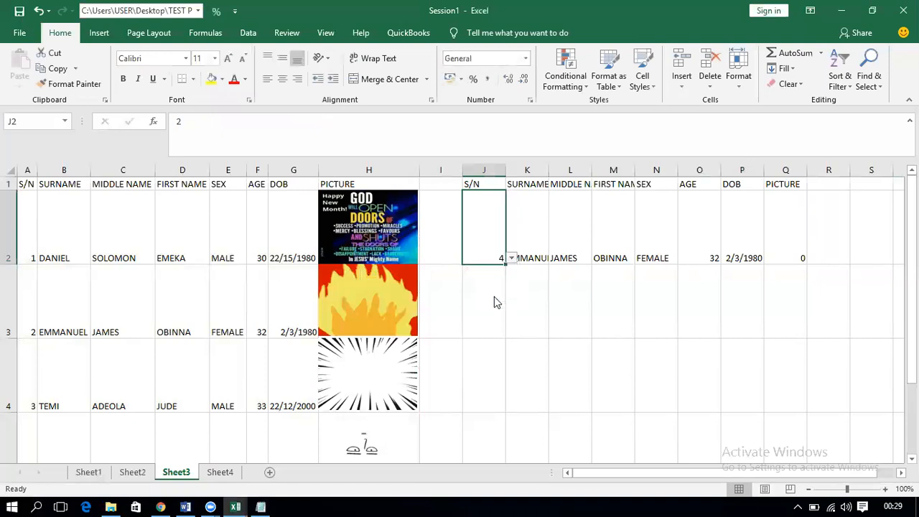
{"action": "left_click", "coordinate": [779, 233]}
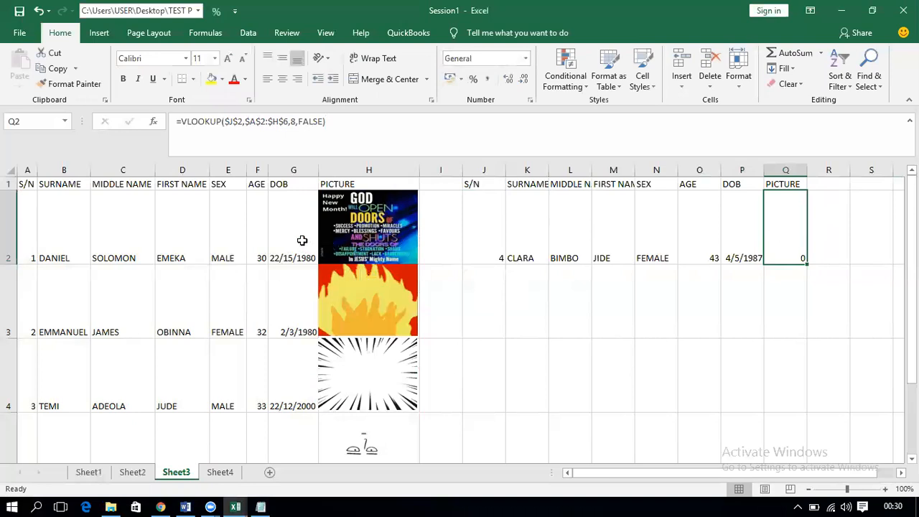
{"action": "left_click", "coordinate": [123, 233]}
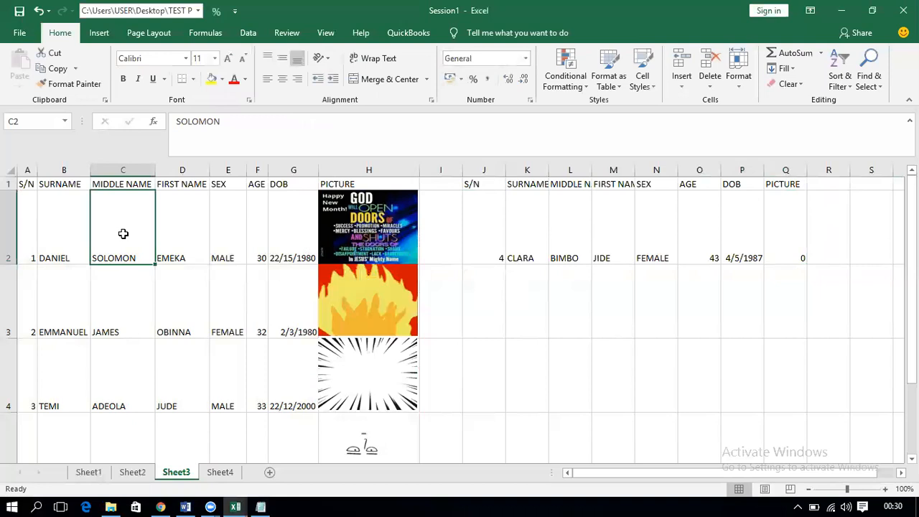
{"action": "key", "text": "Right"}
{"action": "key", "text": "Right"}
{"action": "key", "text": "Right"}
{"action": "key", "text": "Right"}
{"action": "key", "text": "Right"}
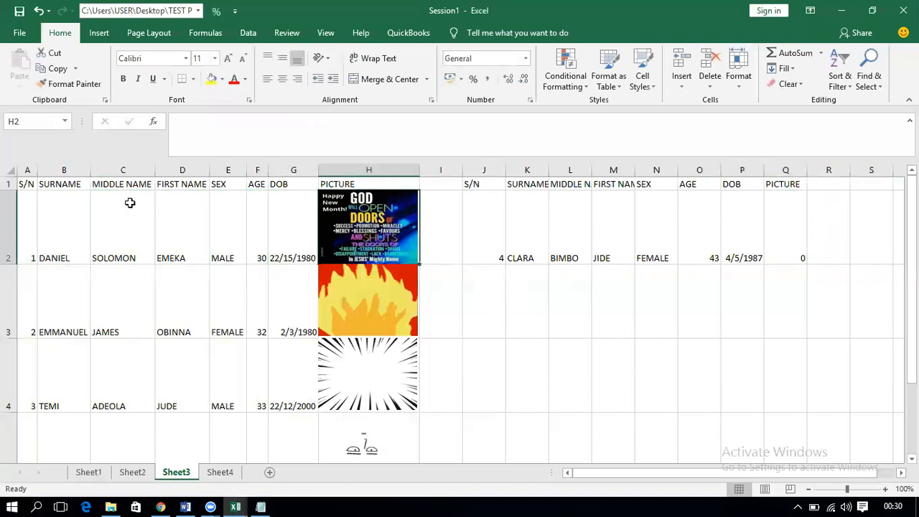
Step: Copy H2 and paste it as a Linked Picture
{"action": "left_click", "coordinate": [365, 197]}
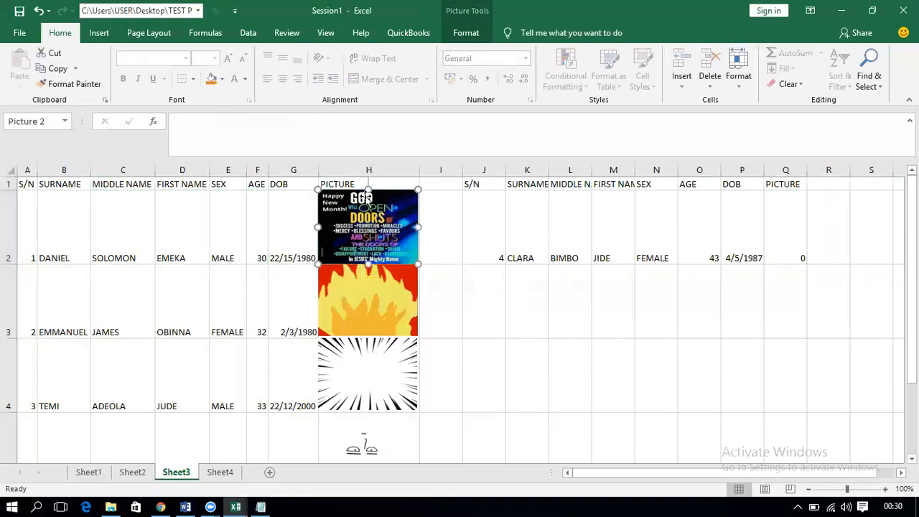
{"action": "left_click", "coordinate": [189, 224]}
{"action": "key", "text": "Right"}
{"action": "key", "text": "Right"}
{"action": "key", "text": "Right"}
{"action": "key", "text": "Right"}
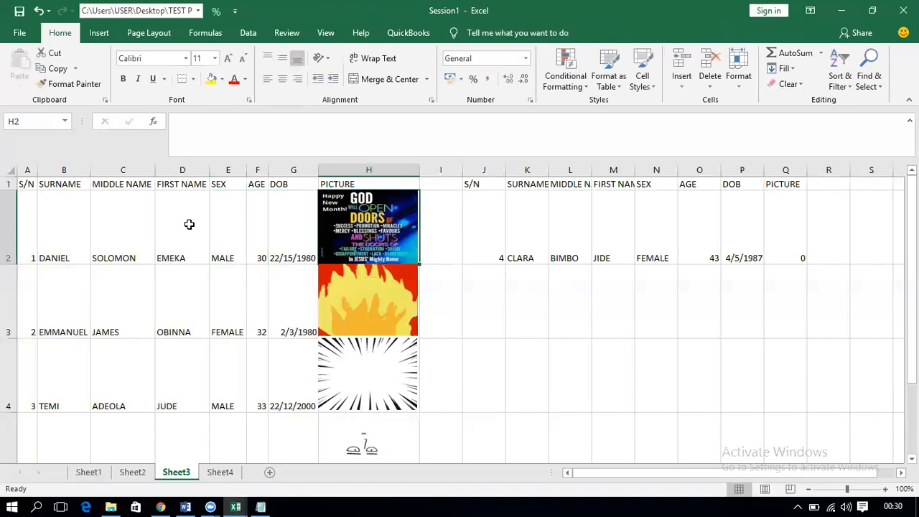
{"action": "key", "text": "ctrl+c"}
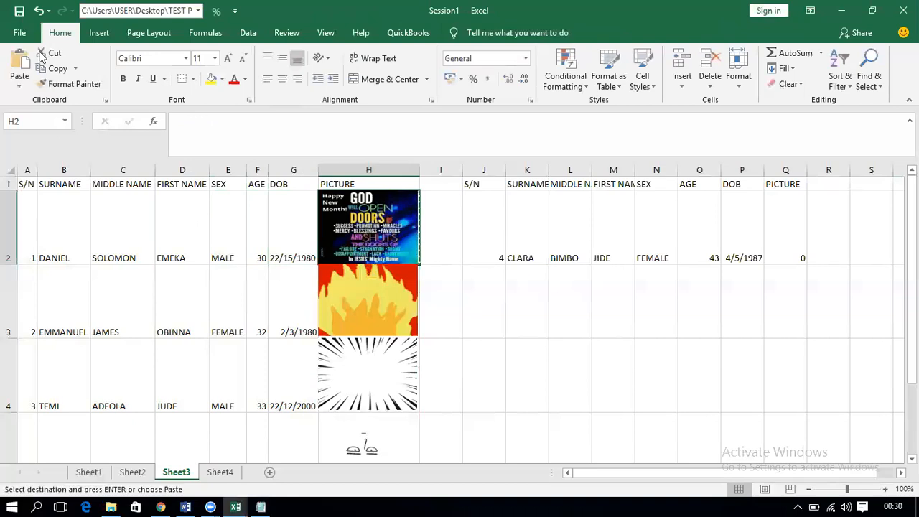
{"action": "left_click", "coordinate": [19, 89]}
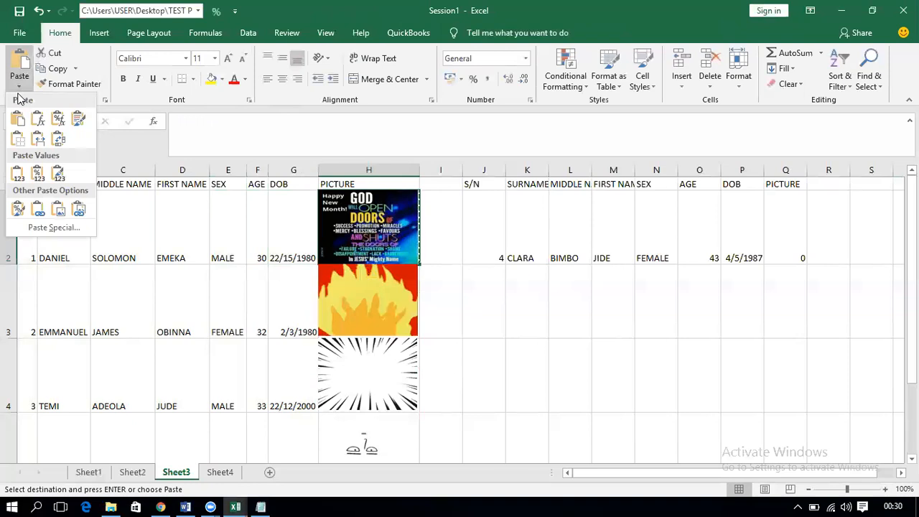
{"action": "left_click", "coordinate": [79, 215]}
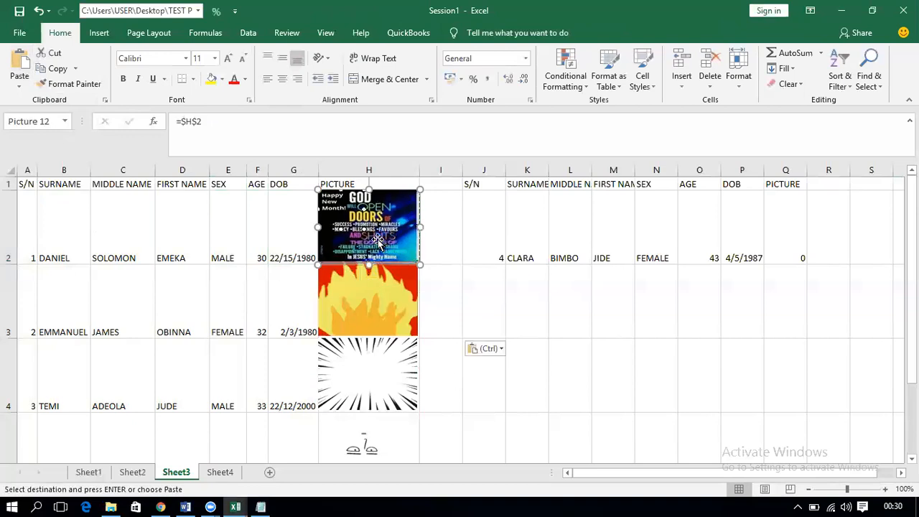
Step: Move the linked picture into Q2 and widen column Q to fit it
{"action": "mouse_move", "coordinate": [351, 223]}
{"action": "left_mouse_down"}
{"action": "mouse_move", "coordinate": [620, 232]}
{"action": "mouse_move", "coordinate": [355, 223]}
{"action": "left_mouse_up"}
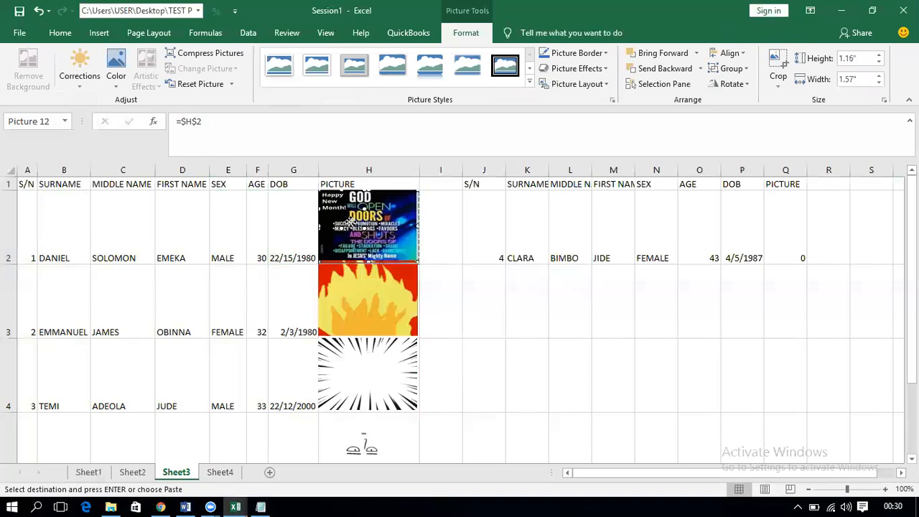
{"action": "left_click_drag", "start_coordinate": [793, 245], "coordinate": [796, 225]}
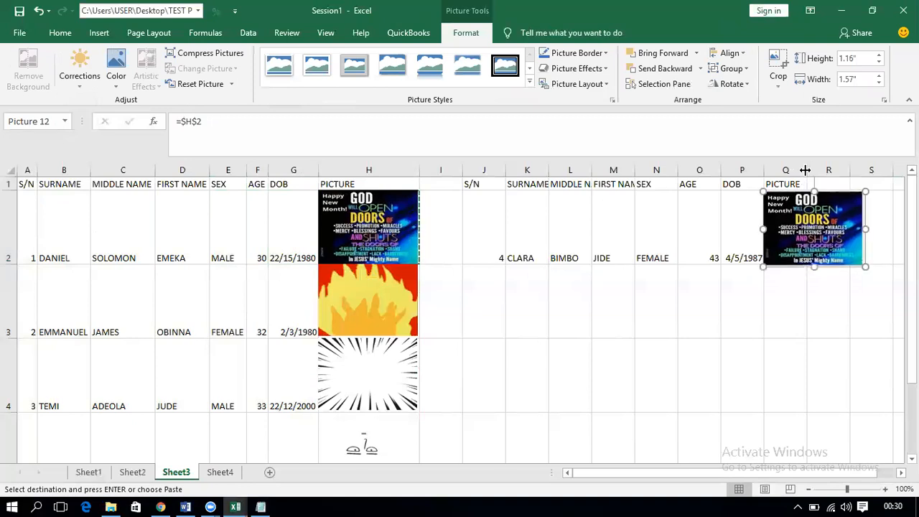
{"action": "left_click_drag", "start_coordinate": [808, 169], "coordinate": [871, 169]}
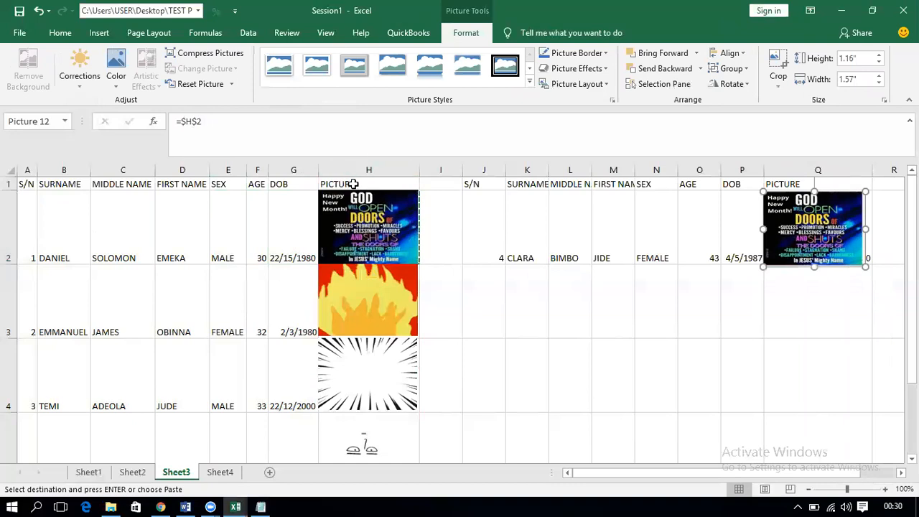
Step: Inspect O2's formula and the Q2 linked picture, and reposition the original H2 picture
{"action": "left_click", "coordinate": [716, 218]}
{"action": "left_click", "coordinate": [783, 229]}
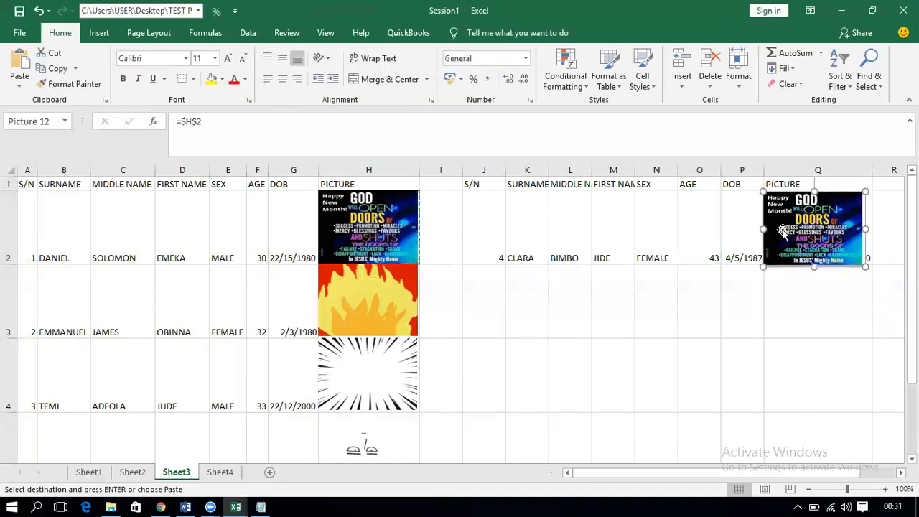
{"action": "left_click", "coordinate": [374, 230]}
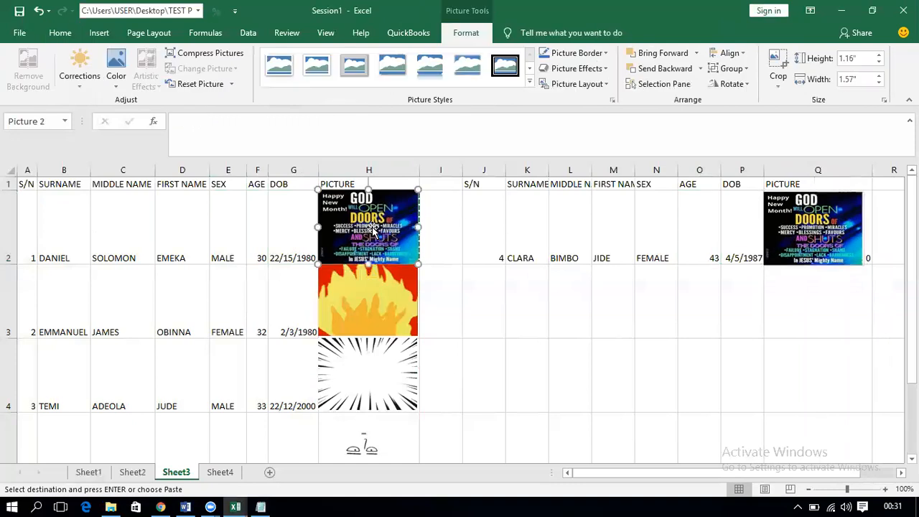
{"action": "mouse_move", "coordinate": [373, 228]}
{"action": "left_mouse_down"}
{"action": "mouse_move", "coordinate": [99, 406]}
{"action": "mouse_move", "coordinate": [345, 304]}
{"action": "mouse_move", "coordinate": [374, 258]}
{"action": "mouse_move", "coordinate": [382, 217]}
{"action": "left_mouse_up"}
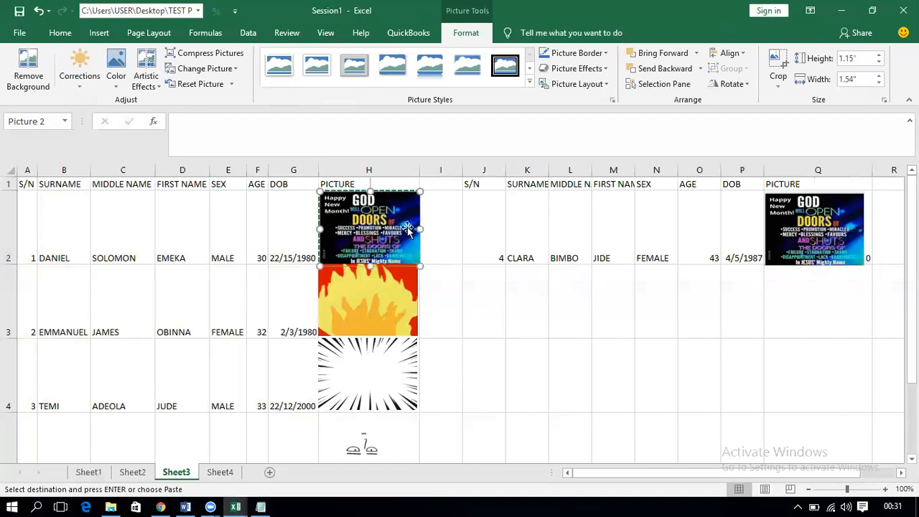
{"action": "left_click", "coordinate": [473, 225]}
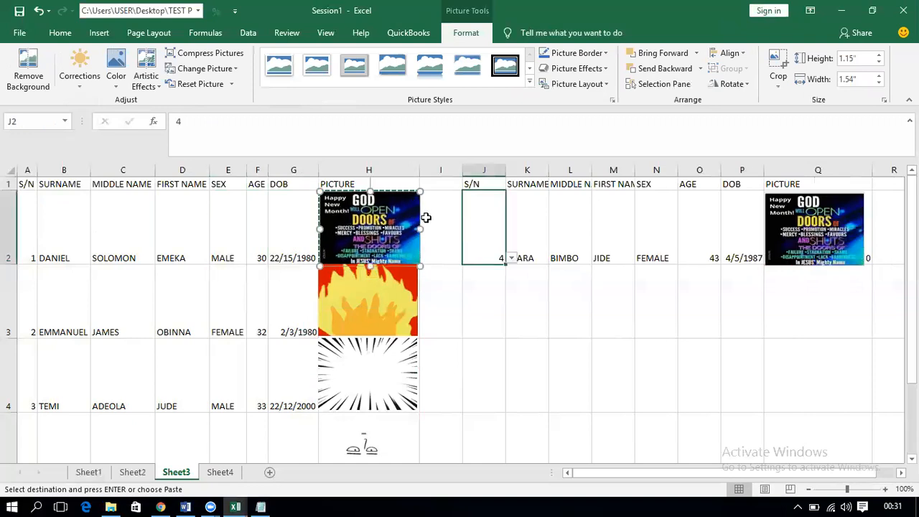
{"action": "left_click", "coordinate": [378, 219]}
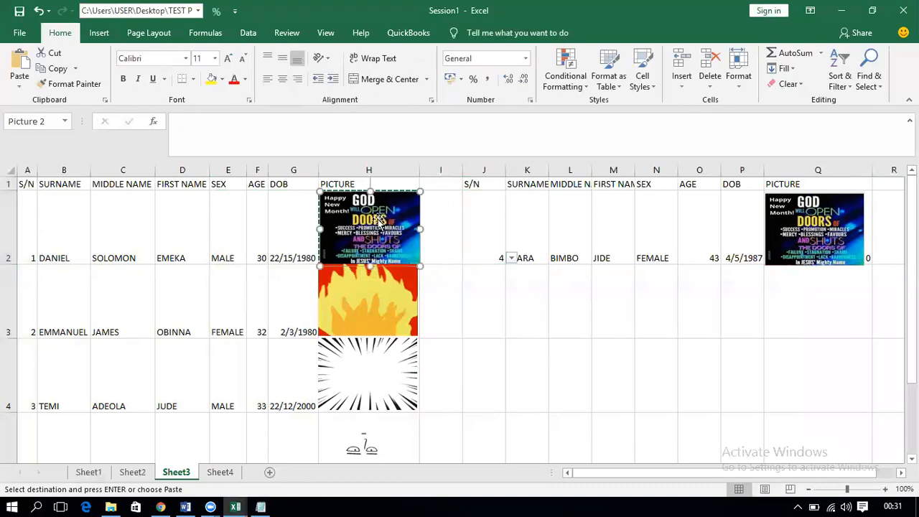
{"action": "left_click", "coordinate": [800, 232]}
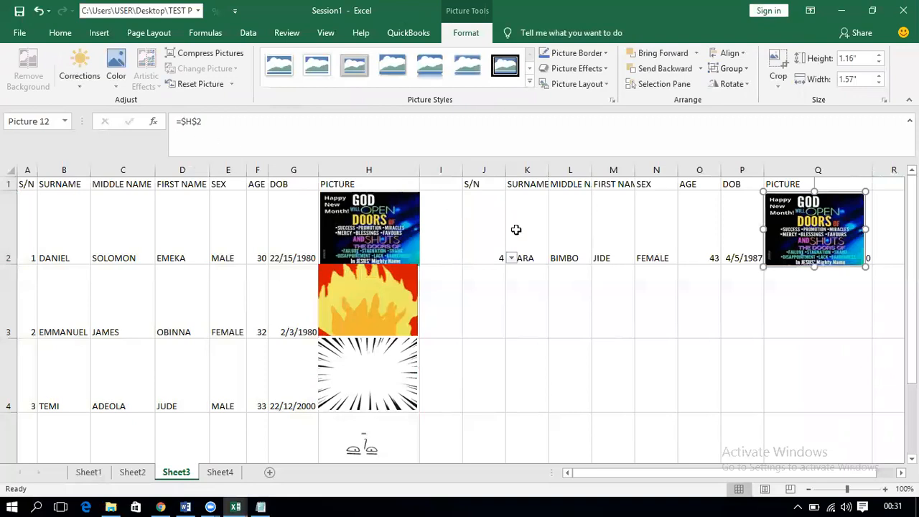
{"action": "left_click", "coordinate": [514, 296]}
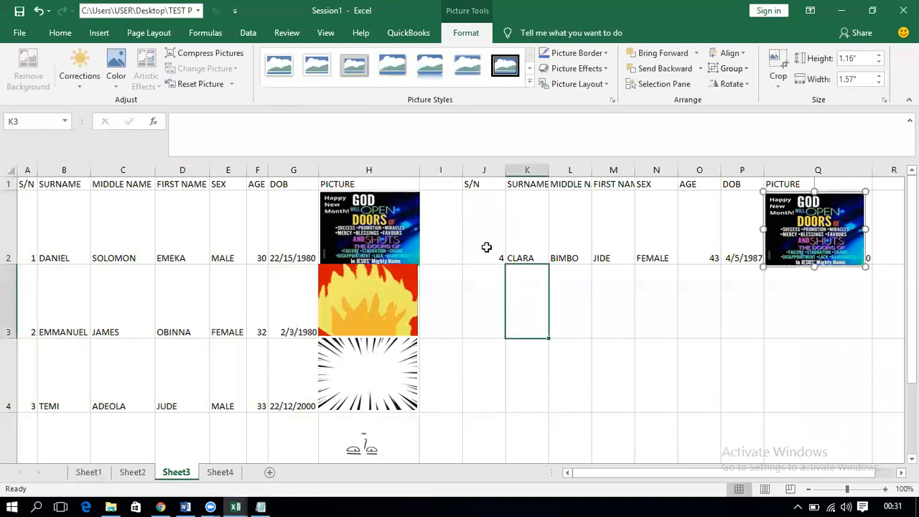
Step: Pick S/N 2, then 5, from J2's dropdown so row 2 shows FESTUS's details
{"action": "left_click", "coordinate": [504, 259]}
{"action": "left_click", "coordinate": [511, 259]}
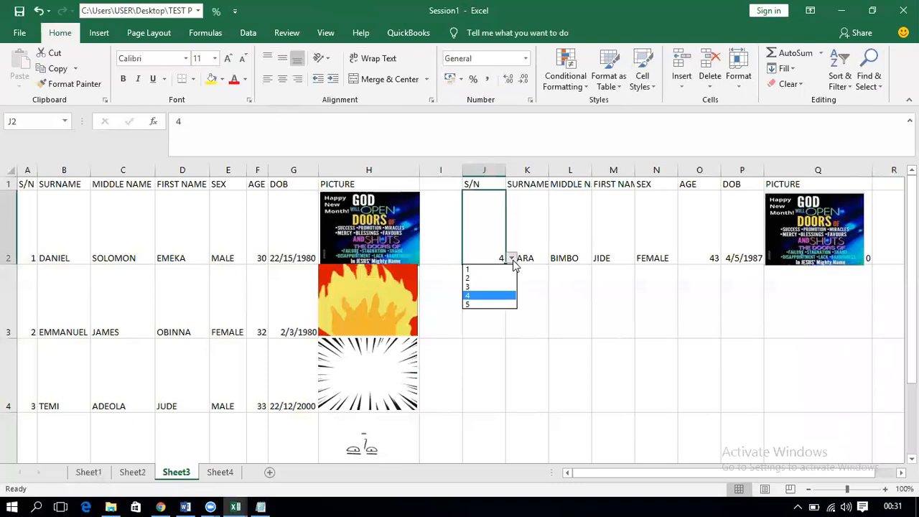
{"action": "left_click", "coordinate": [491, 277]}
{"action": "left_click", "coordinate": [512, 257]}
{"action": "left_click", "coordinate": [484, 304]}
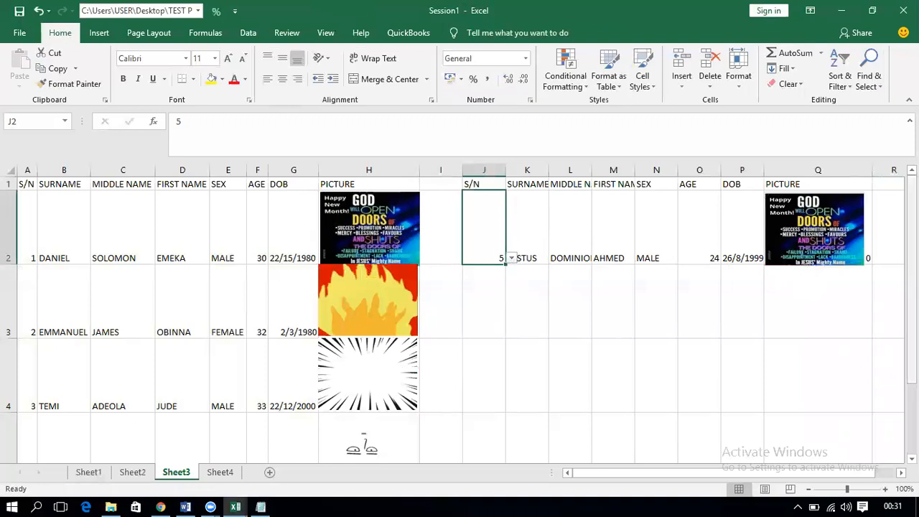
Step: Look at the S/N 5 picture in H6, then select cell O3
{"action": "left_click_drag", "start_coordinate": [912, 237], "coordinate": [912, 323]}
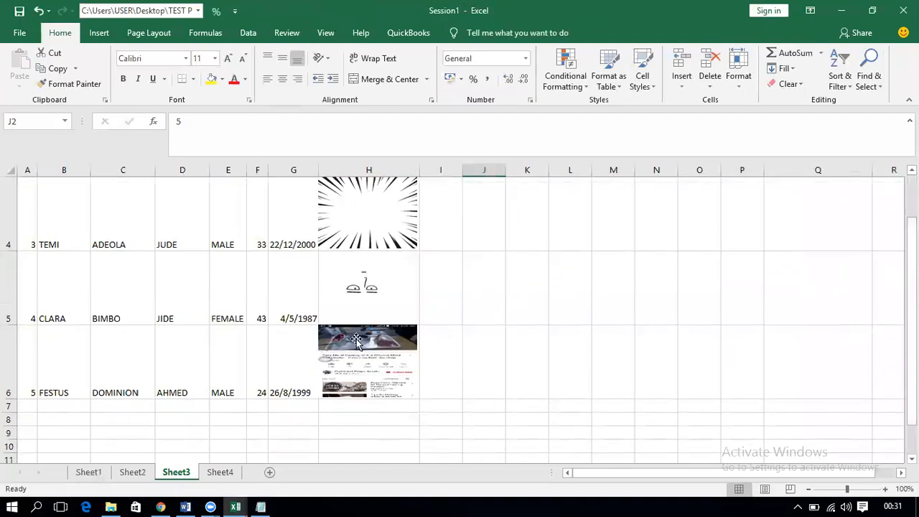
{"action": "left_click", "coordinate": [357, 341]}
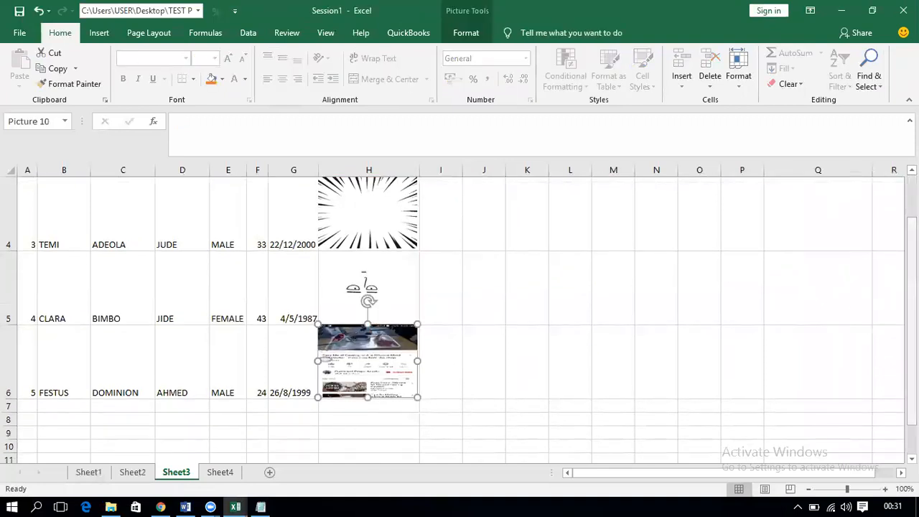
{"action": "scroll", "coordinate": [747, 254], "scroll_direction": "up", "scroll_amount": 1}
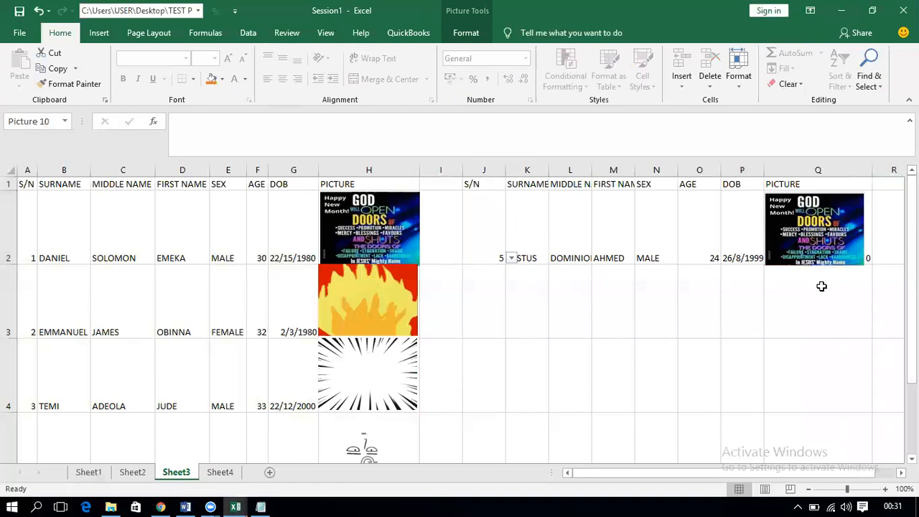
{"action": "left_click", "coordinate": [706, 290]}
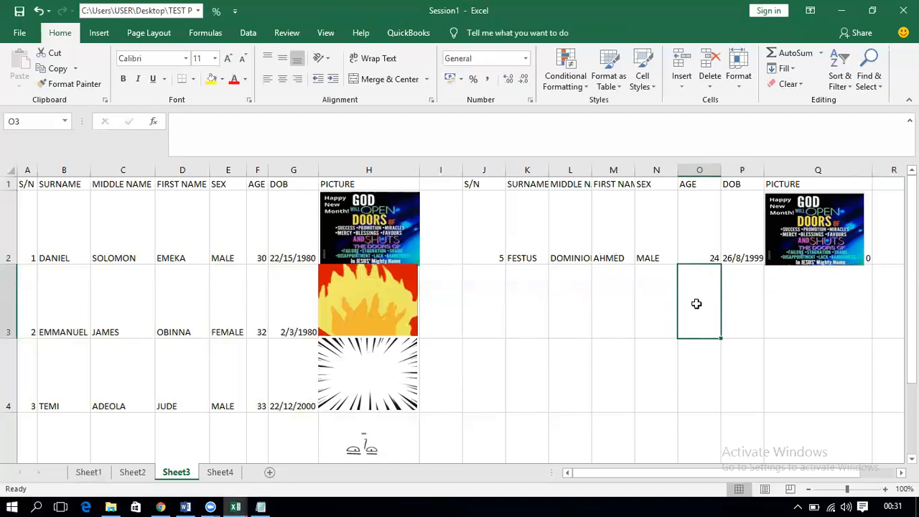
Step: Start O3's formula as =INDEX($A$2:$H$6,MATCH($J$2, with absolute references
{"action": "type", "text": "=I"}
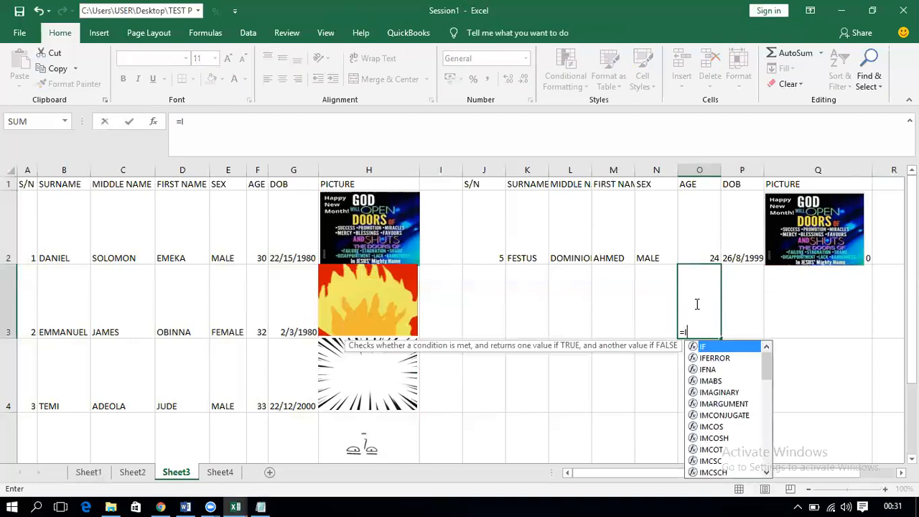
{"action": "type", "text": "NDEX("}
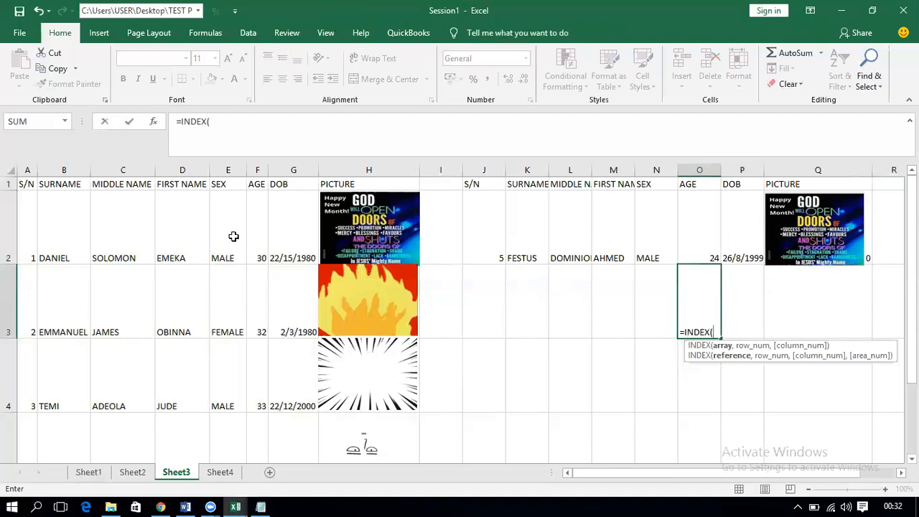
{"action": "left_click_drag", "start_coordinate": [29, 211], "coordinate": [347, 301]}
{"action": "key", "text": "F4"}
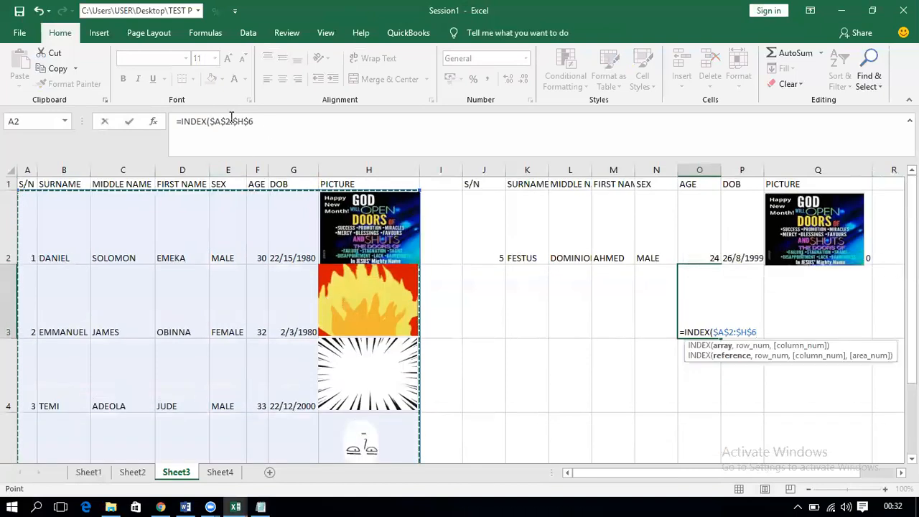
{"action": "type", "text": ",MA"}
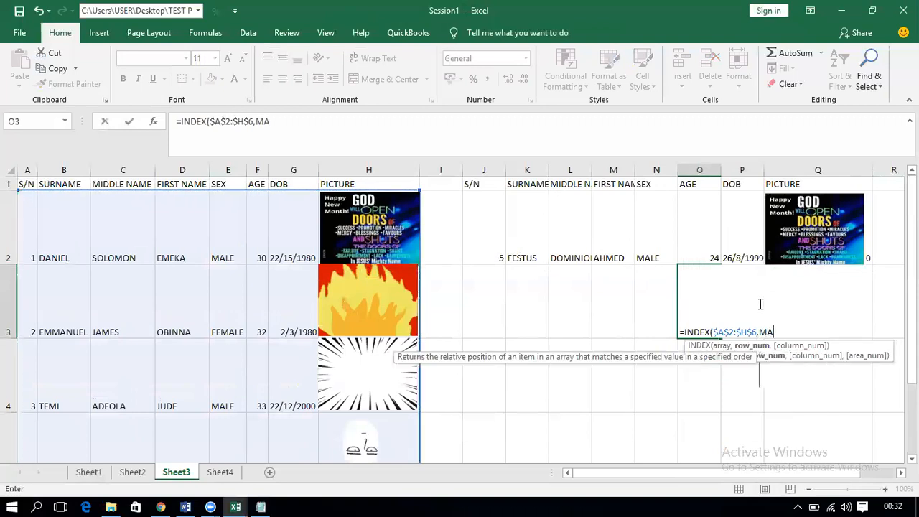
{"action": "double_click", "coordinate": [786, 353]}
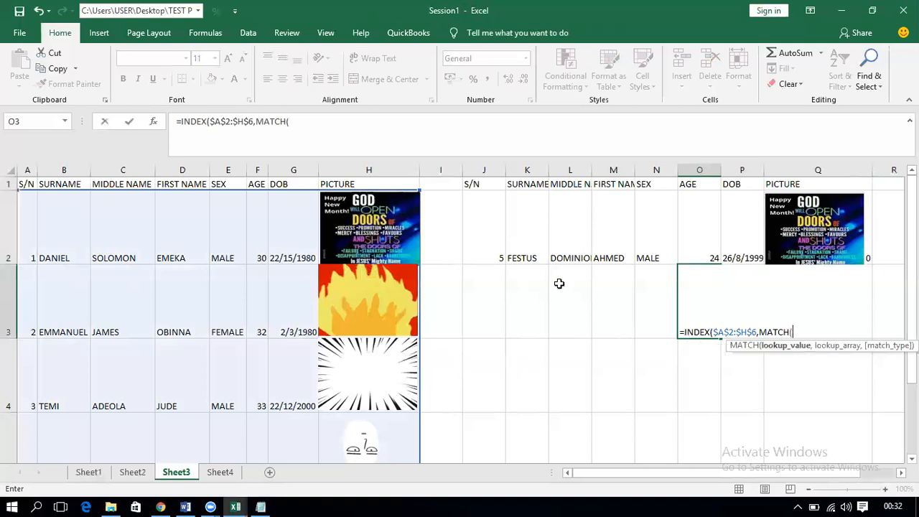
{"action": "left_click", "coordinate": [493, 252]}
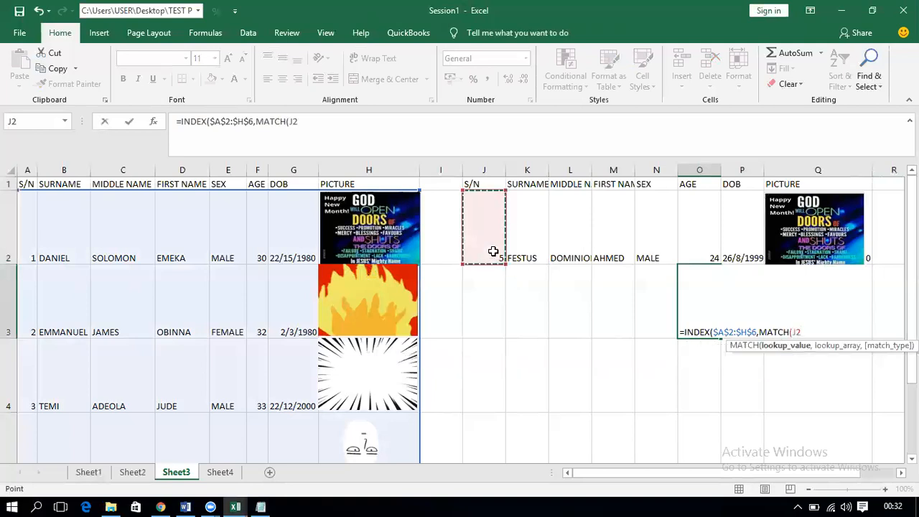
{"action": "key", "text": "F4"}
{"action": "type", "text": ","}
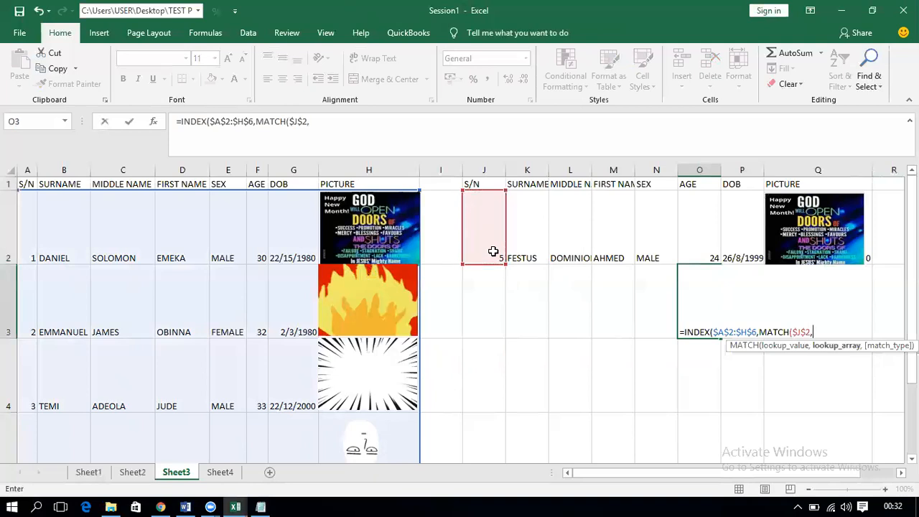
Step: Select the S/N column as MATCH's range, then delete the SNRANGE name it inserted
{"action": "left_click_drag", "start_coordinate": [27, 215], "coordinate": [26, 345]}
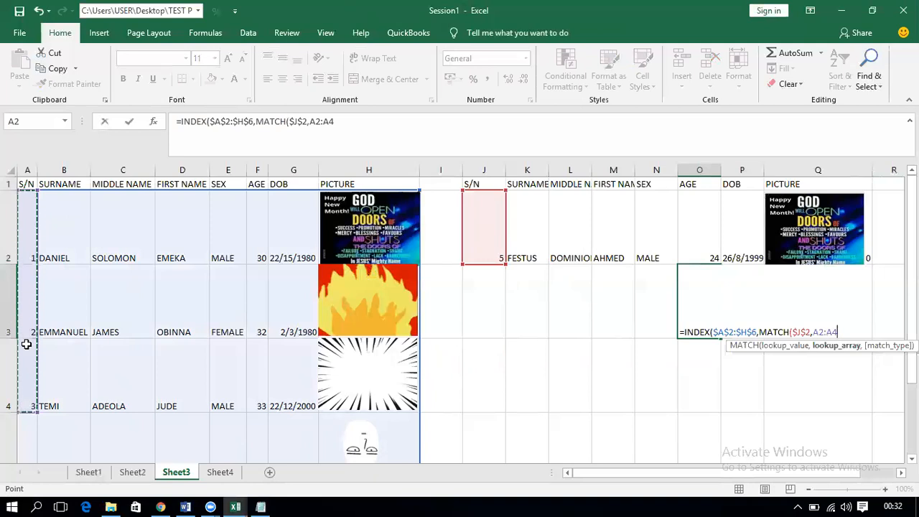
{"action": "key", "text": "shift+Down"}
{"action": "key", "text": "shift+Down"}
{"action": "key", "text": "shift+Down"}
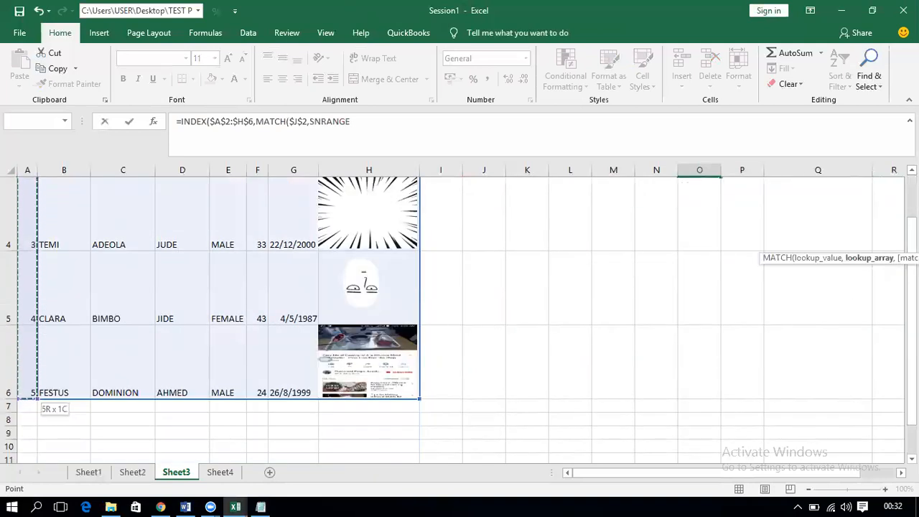
{"action": "scroll", "coordinate": [864, 294], "scroll_direction": "up", "scroll_amount": 1}
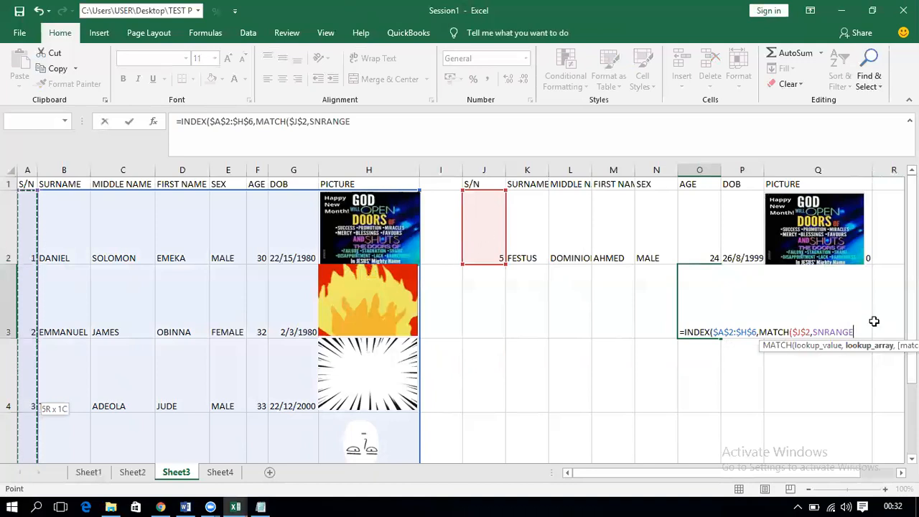
{"action": "key", "text": "BackSpace"}
{"action": "key", "text": "BackSpace"}
{"action": "key", "text": "BackSpace"}
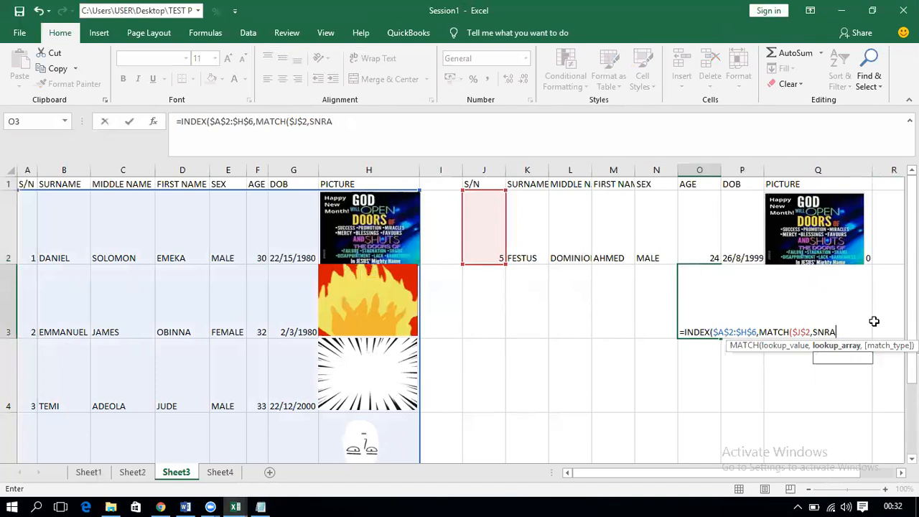
{"action": "key", "text": "BackSpace"}
{"action": "key", "text": "BackSpace"}
{"action": "key", "text": "BackSpace"}
{"action": "key", "text": "BackSpace"}
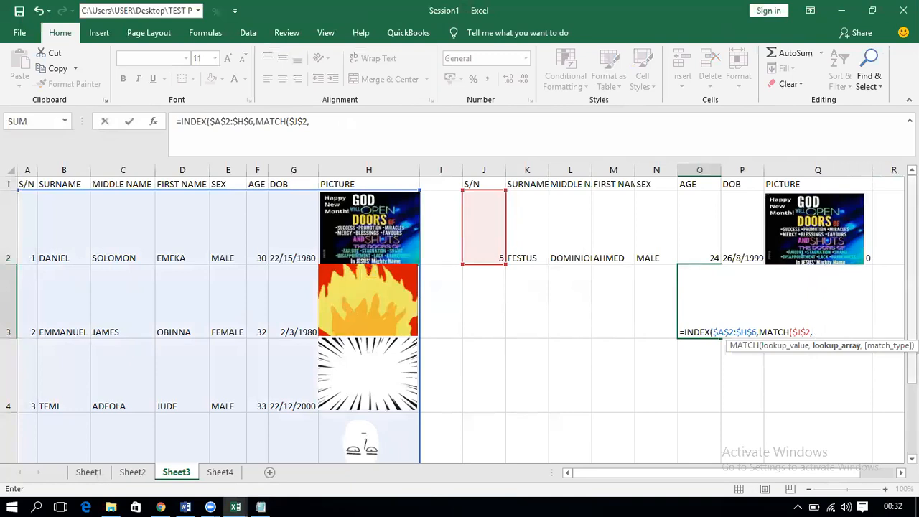
{"action": "scroll", "coordinate": [215, 345], "scroll_direction": "down", "scroll_amount": 2}
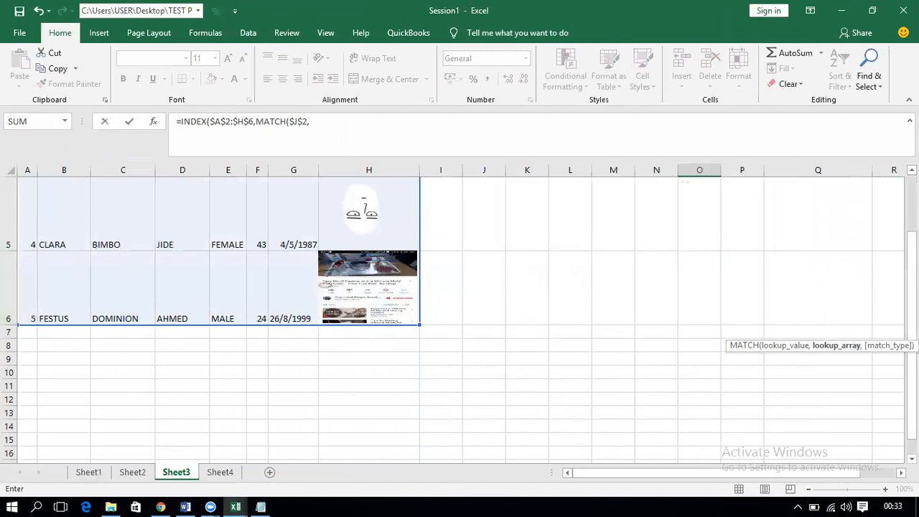
{"action": "scroll", "coordinate": [824, 256], "scroll_direction": "up", "scroll_amount": 2}
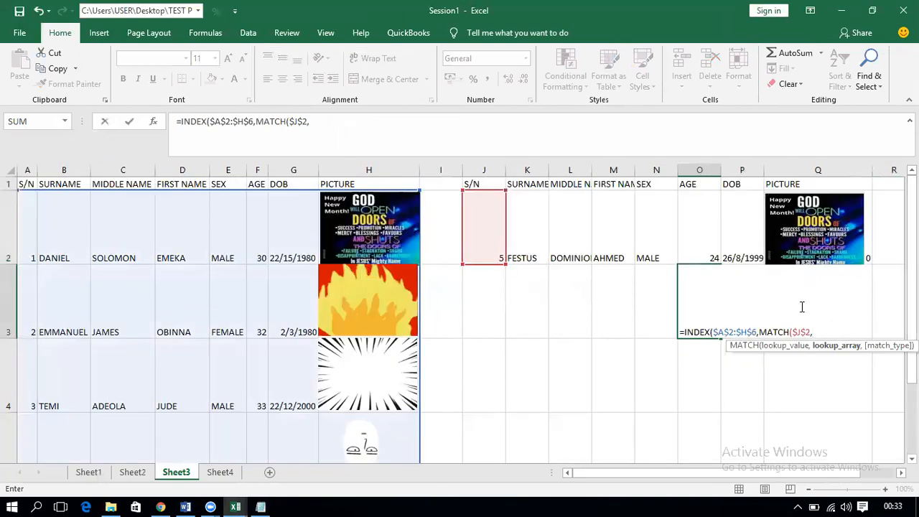
Step: Enter $A$2:$A$6 as the MATCH range, close with ,0) and submit
{"action": "type", "text": "A2"}
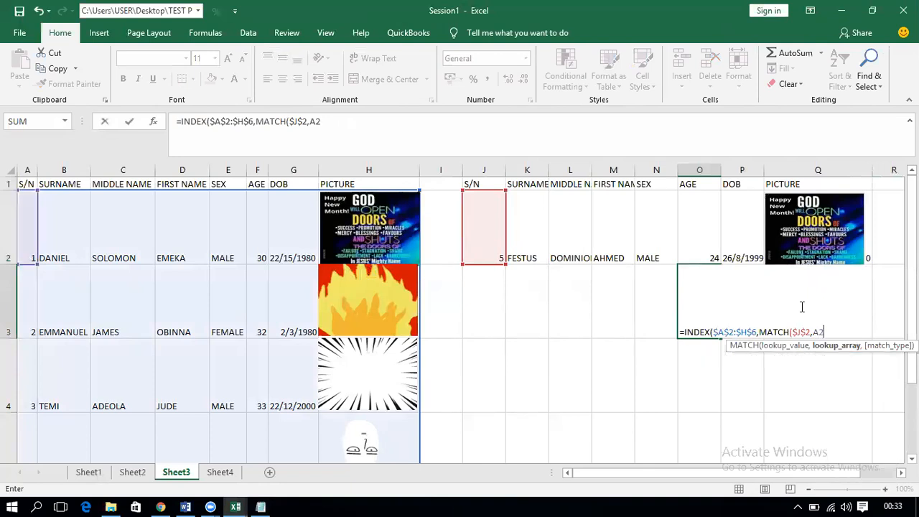
{"action": "type", "text": ":A6"}
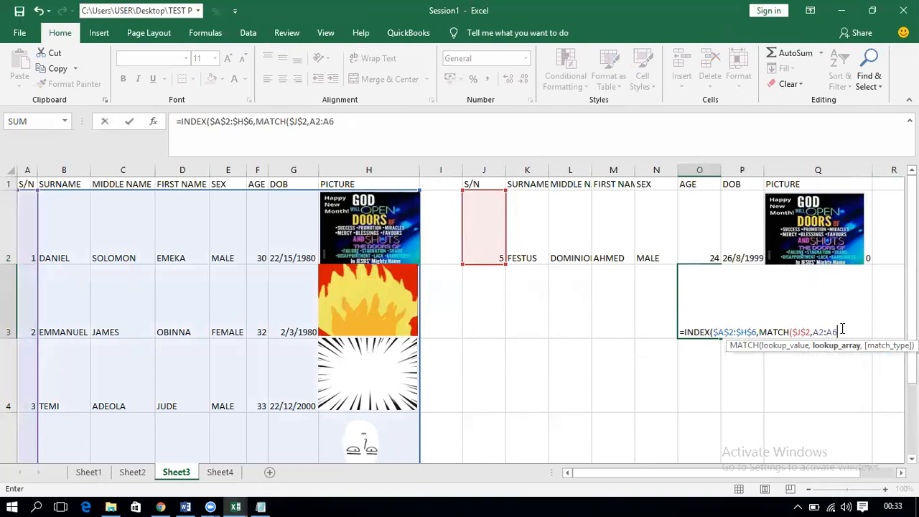
{"action": "left_click_drag", "start_coordinate": [837, 332], "coordinate": [815, 332]}
{"action": "key", "text": "F4"}
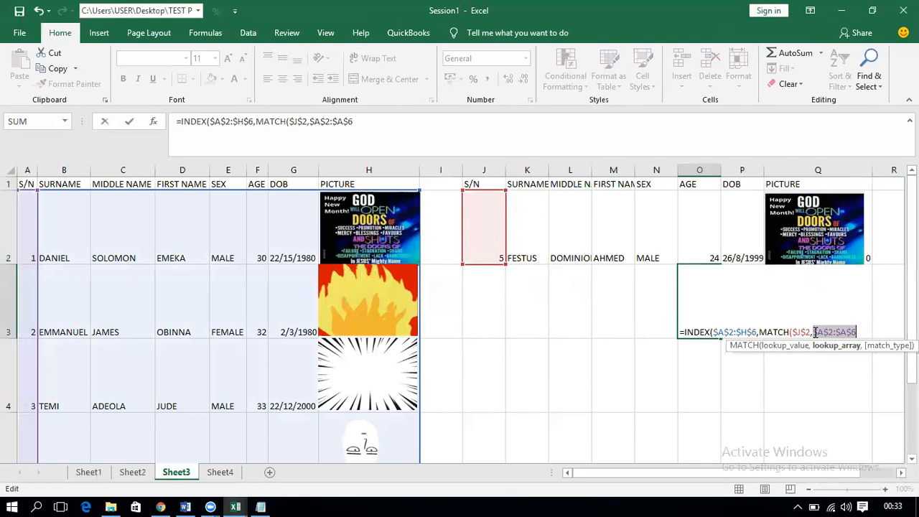
{"action": "left_click", "coordinate": [857, 332]}
{"action": "type", "text": ","}
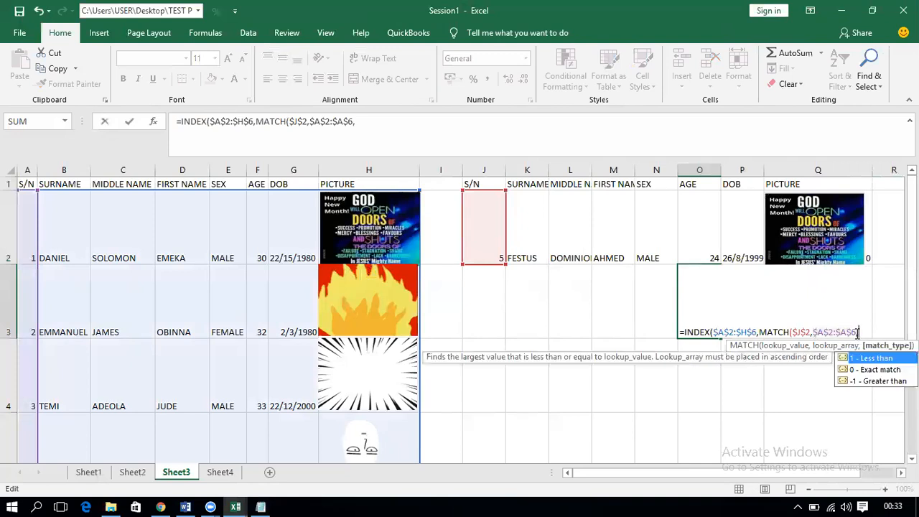
{"action": "type", "text": "0)"}
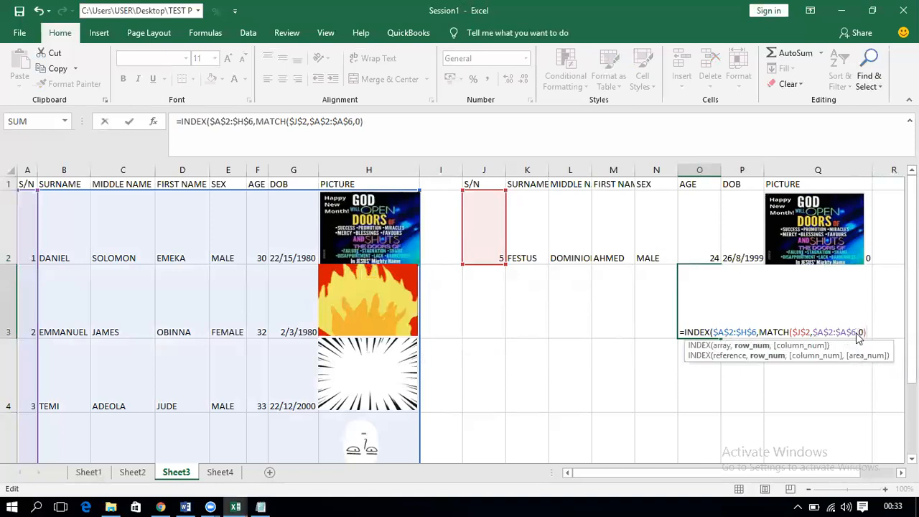
{"action": "key", "text": "Return"}
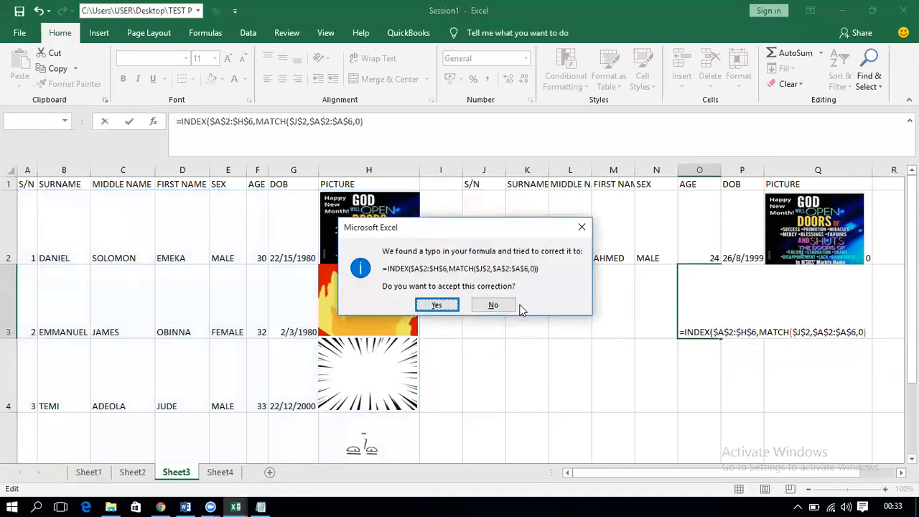
Step: Accept Excel's correction and add column 8 to O3's INDEX formula, which returns 0
{"action": "left_click", "coordinate": [437, 305]}
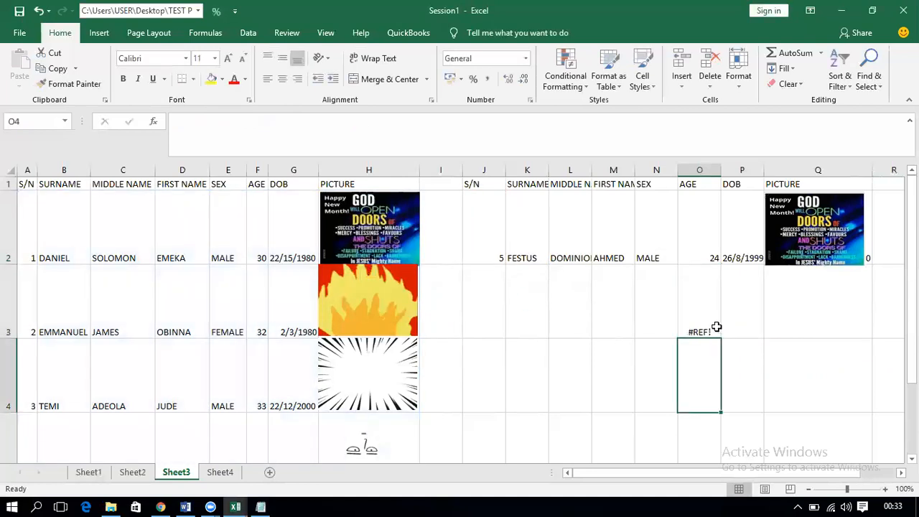
{"action": "left_click", "coordinate": [716, 327]}
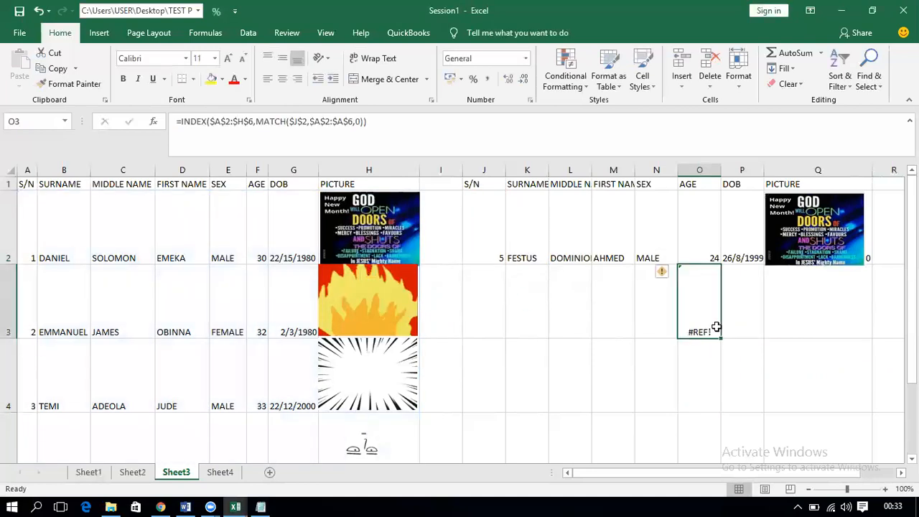
{"action": "left_click", "coordinate": [374, 122]}
{"action": "key", "text": "BackSpace"}
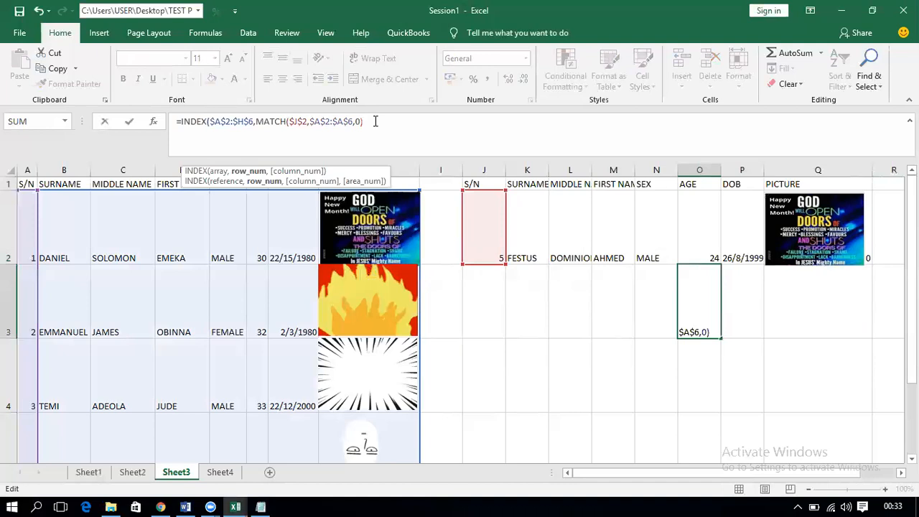
{"action": "type", "text": ","}
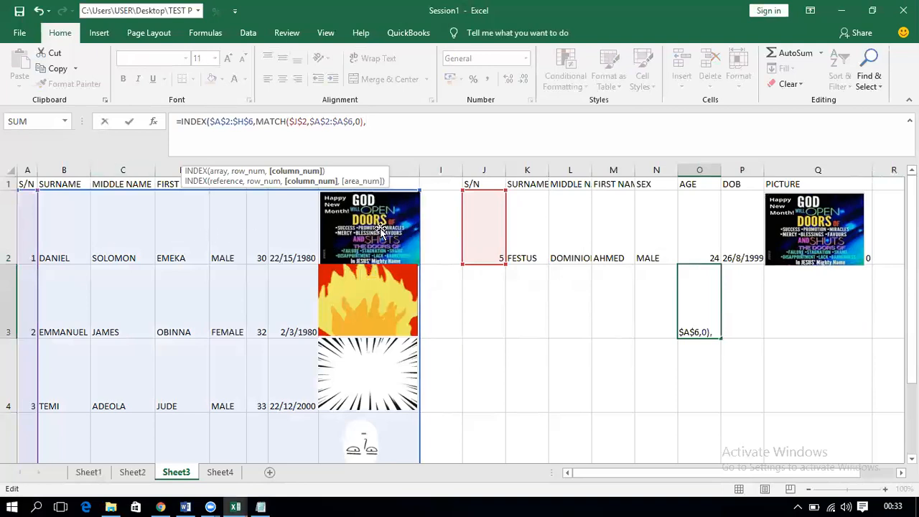
{"action": "type", "text": "8)"}
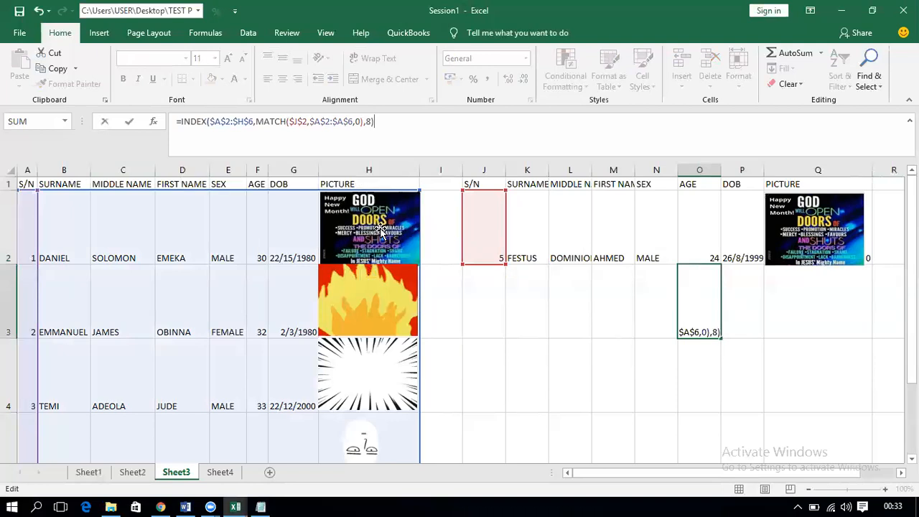
{"action": "key", "text": "Return"}
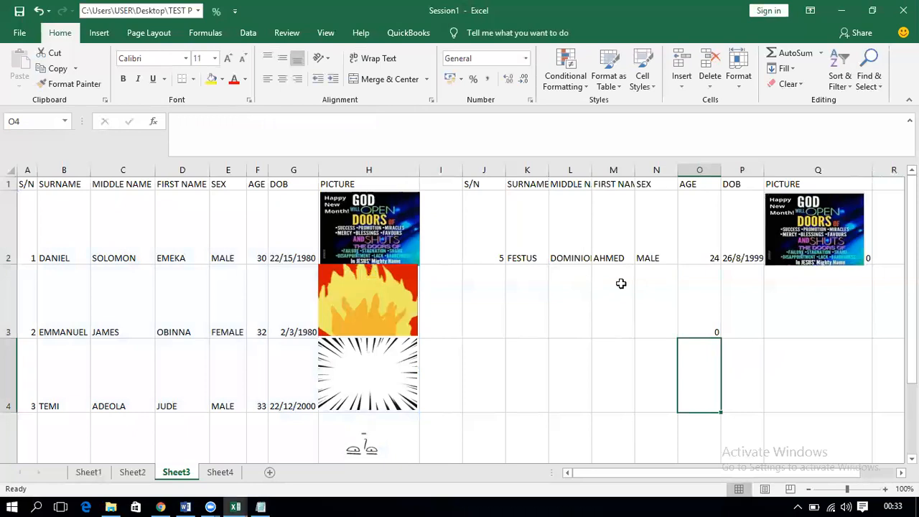
Step: Copy O3's full INDEX/MATCH formula text, then delete it from O3
{"action": "left_click", "coordinate": [691, 330]}
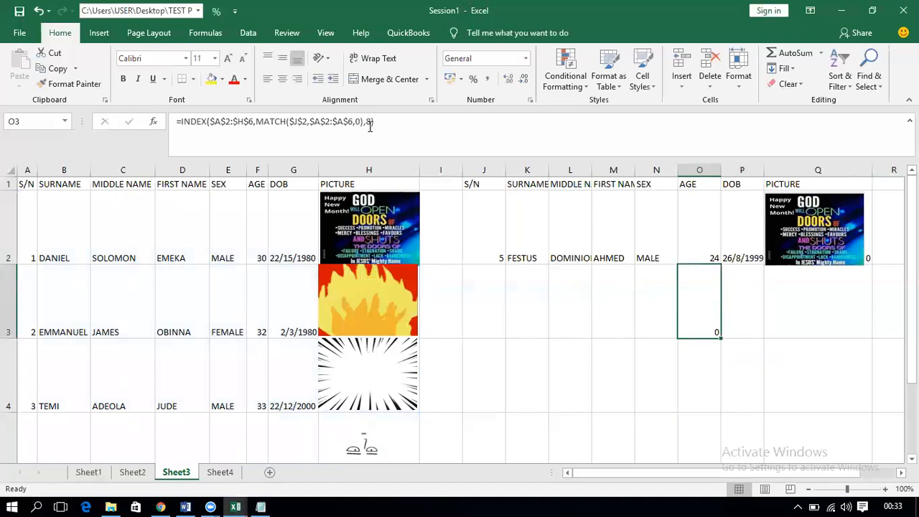
{"action": "left_click_drag", "start_coordinate": [381, 121], "coordinate": [164, 113]}
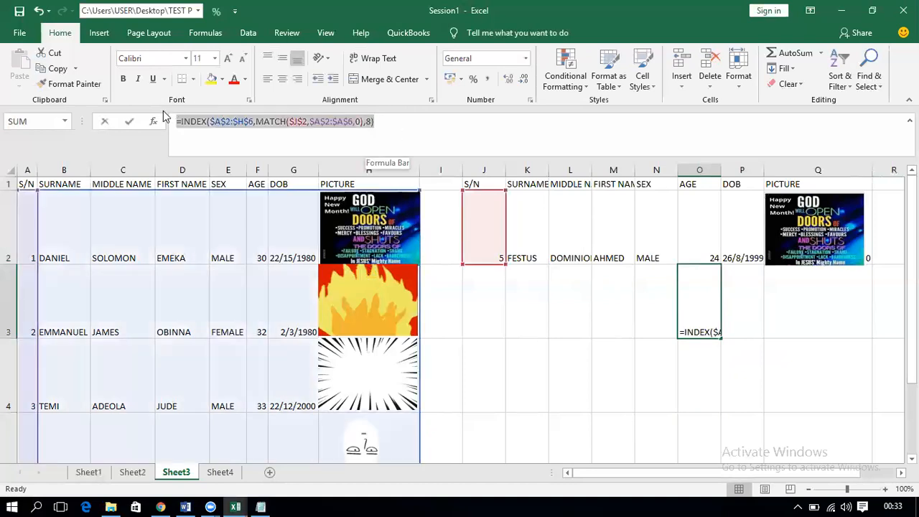
{"action": "key", "text": "ctrl+c"}
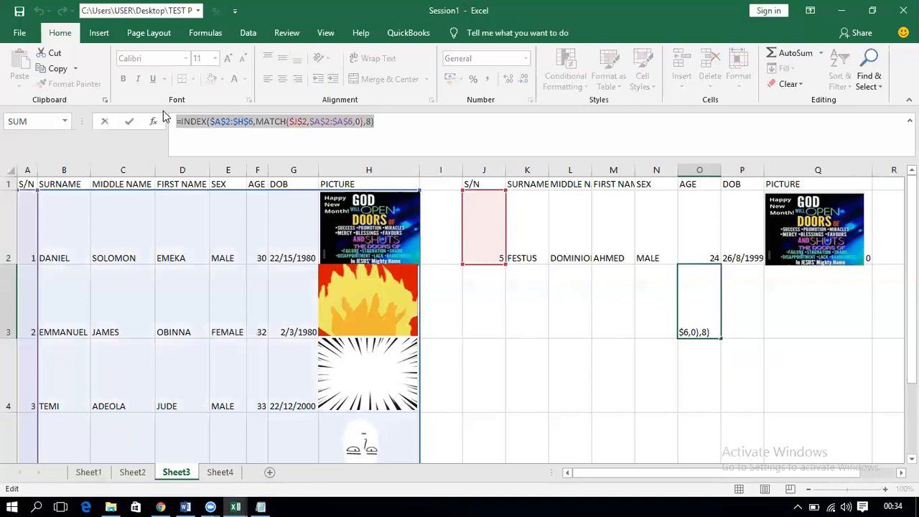
{"action": "key", "text": "BackSpace"}
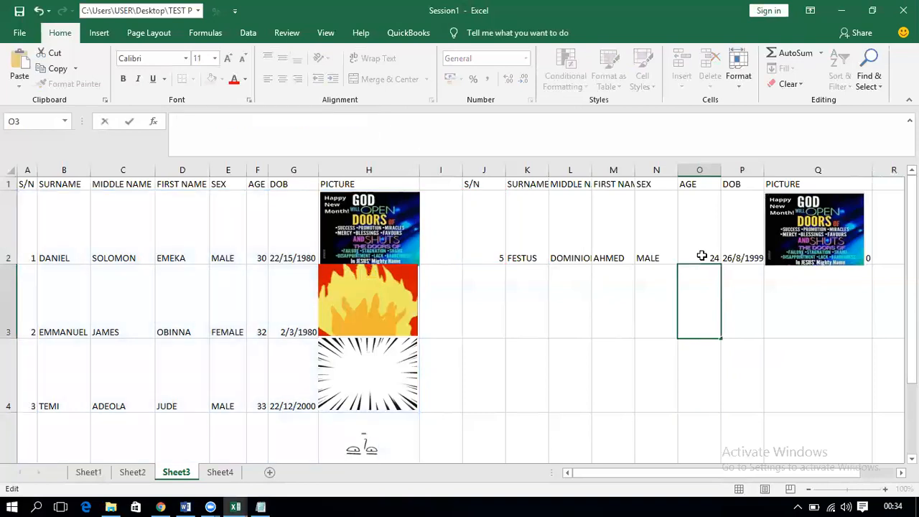
{"action": "left_click", "coordinate": [808, 318]}
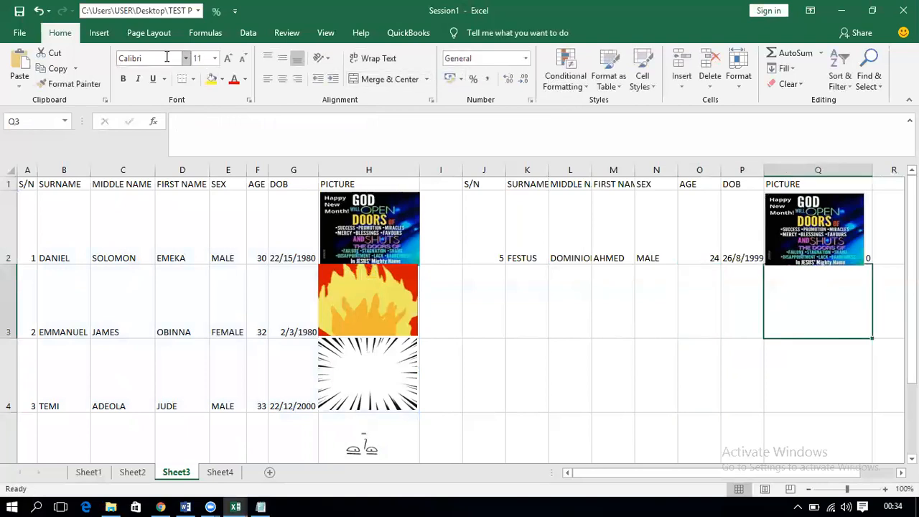
Step: Define the name PICTURECHANGING, referring to the pasted INDEX/MATCH column-8 formula
{"action": "left_click", "coordinate": [201, 33]}
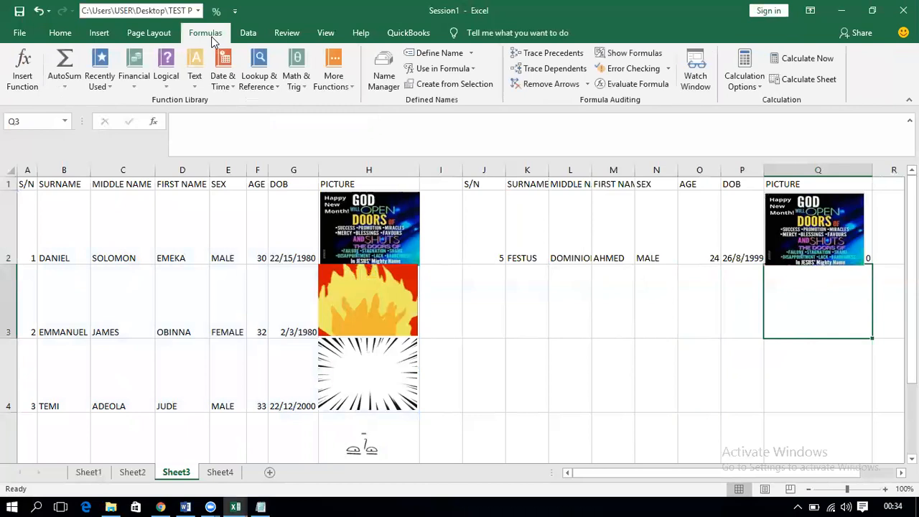
{"action": "left_click", "coordinate": [431, 53]}
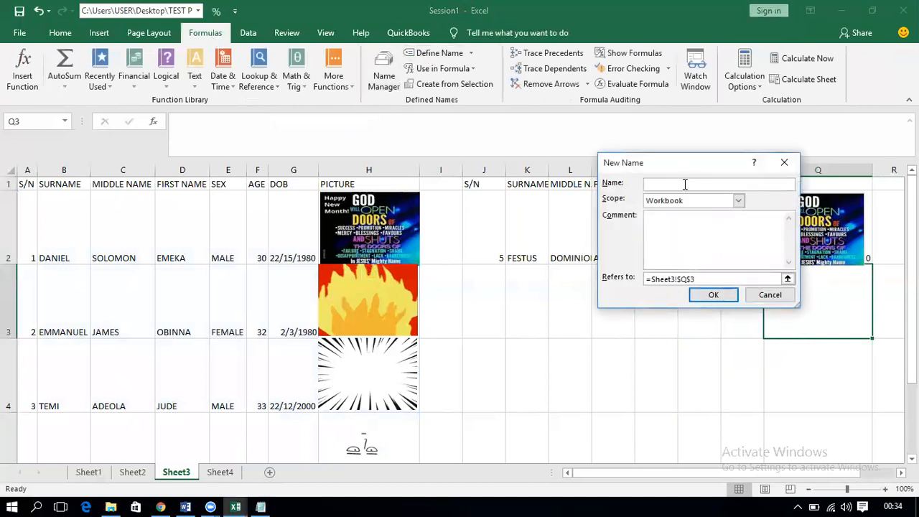
{"action": "type", "text": "PICTURE"}
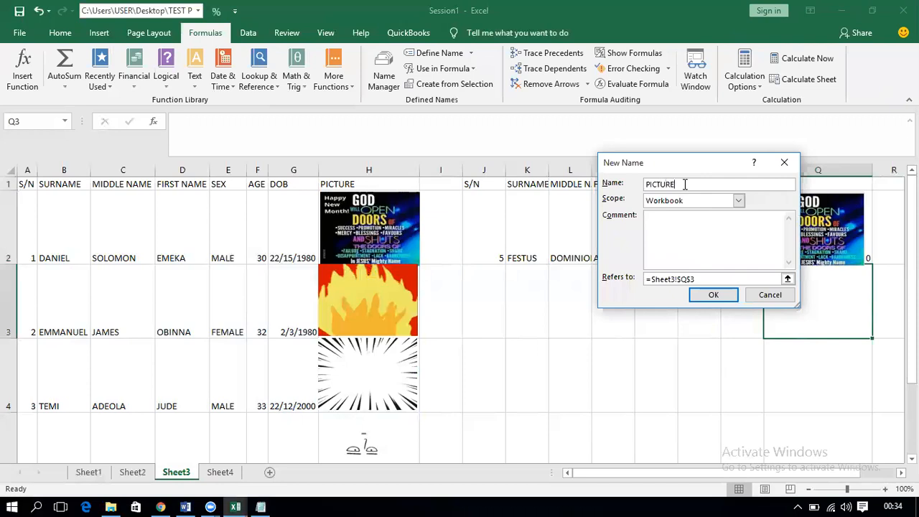
{"action": "type", "text": "CHANGING"}
{"action": "double_click", "coordinate": [697, 279]}
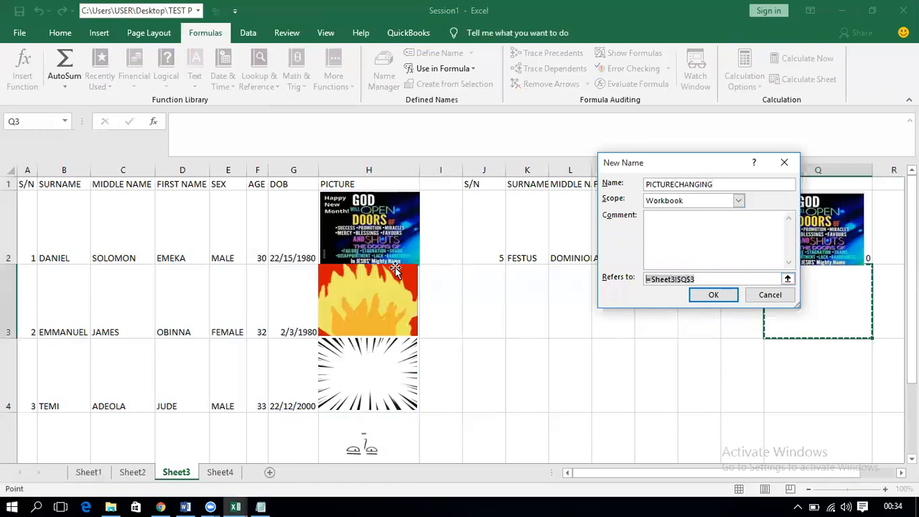
{"action": "key", "text": "BackSpace"}
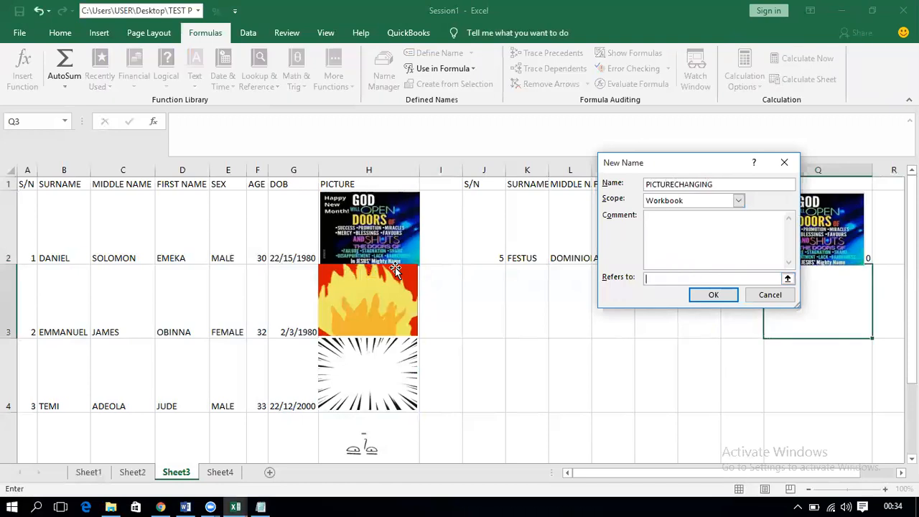
{"action": "key", "text": "ctrl+v"}
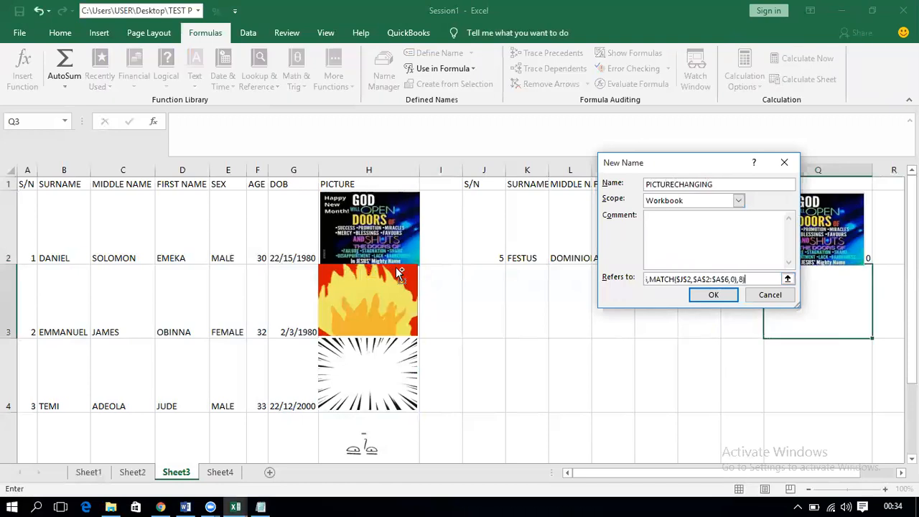
{"action": "left_click", "coordinate": [711, 294]}
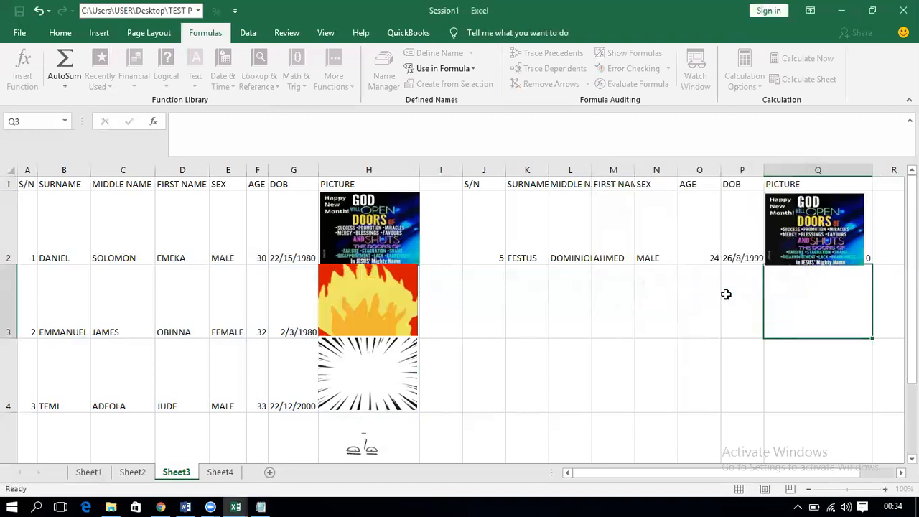
Step: Change the Q2 linked picture's formula from =$H$2 to =PICTURECHANGING
{"action": "left_click", "coordinate": [741, 288]}
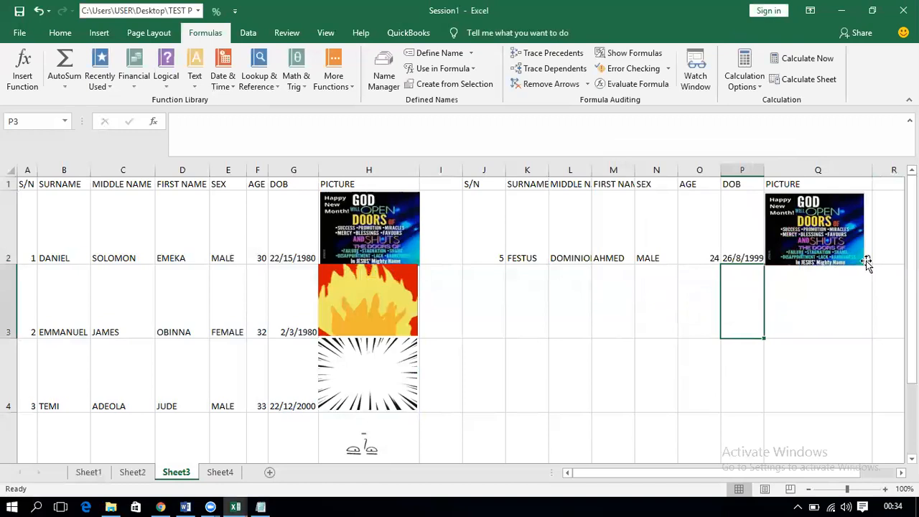
{"action": "left_click", "coordinate": [777, 230]}
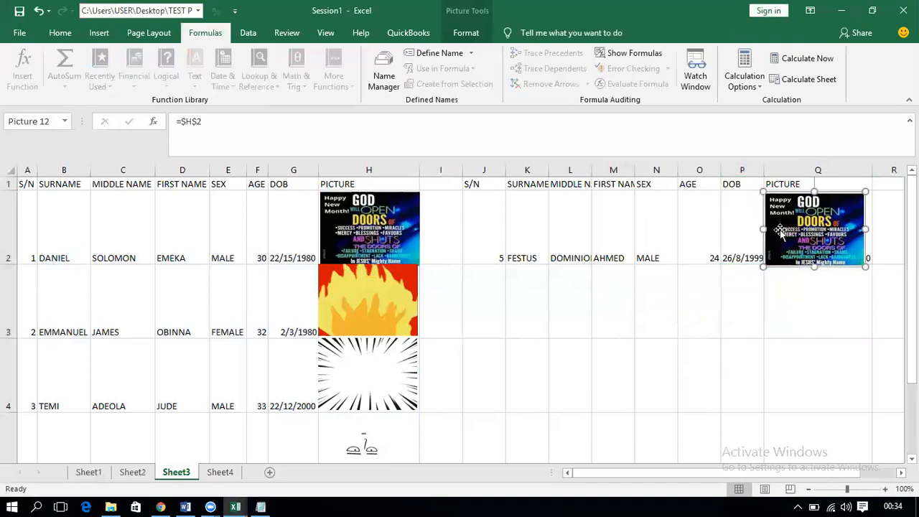
{"action": "left_click", "coordinate": [265, 118]}
{"action": "key", "text": "BackSpace"}
{"action": "key", "text": "BackSpace"}
{"action": "key", "text": "BackSpace"}
{"action": "key", "text": "BackSpace"}
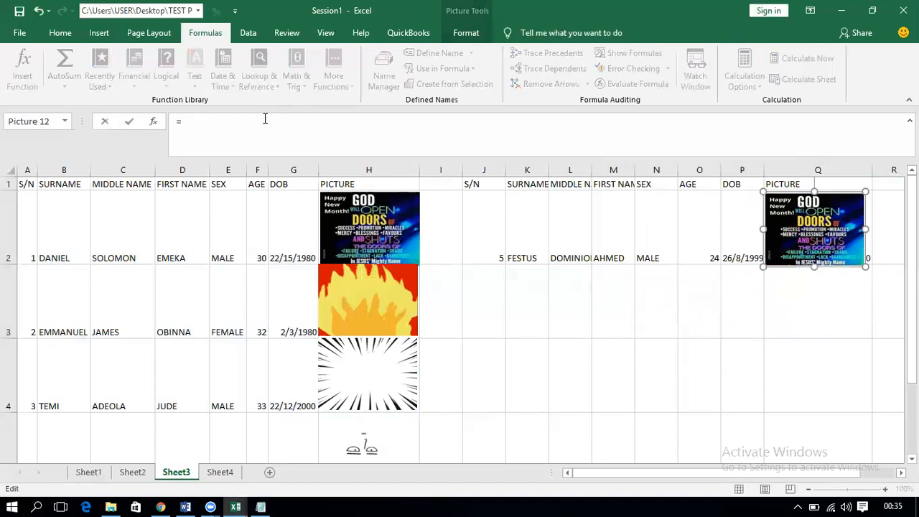
{"action": "type", "text": "PICT"}
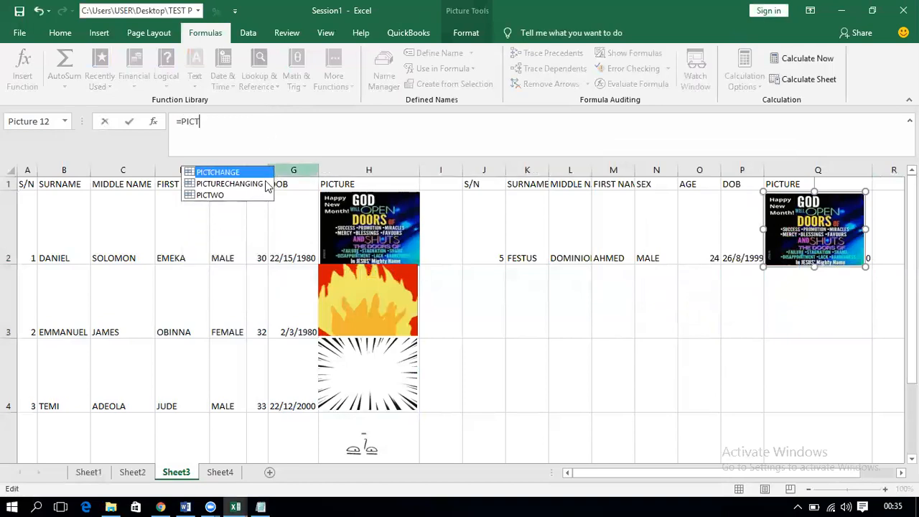
{"action": "double_click", "coordinate": [265, 184]}
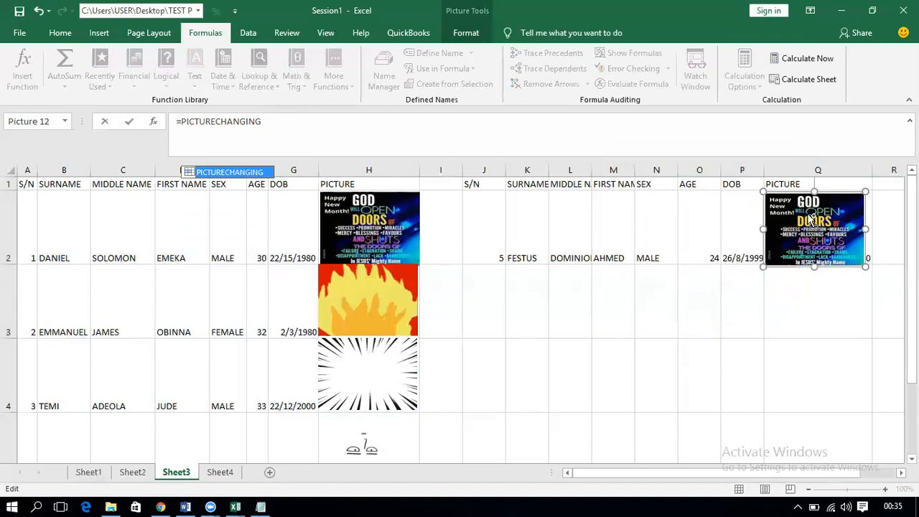
{"action": "key", "text": "Return"}
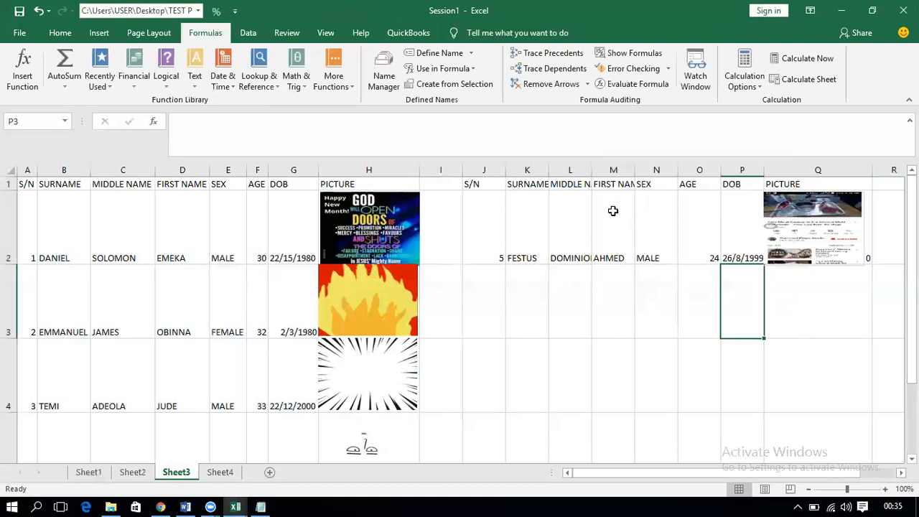
Step: Cycle J2's S/N dropdown through 2, 3, 2, 4, 2 and 4, watching the details in K2:P2 update
{"action": "left_click_drag", "start_coordinate": [531, 224], "coordinate": [759, 236]}
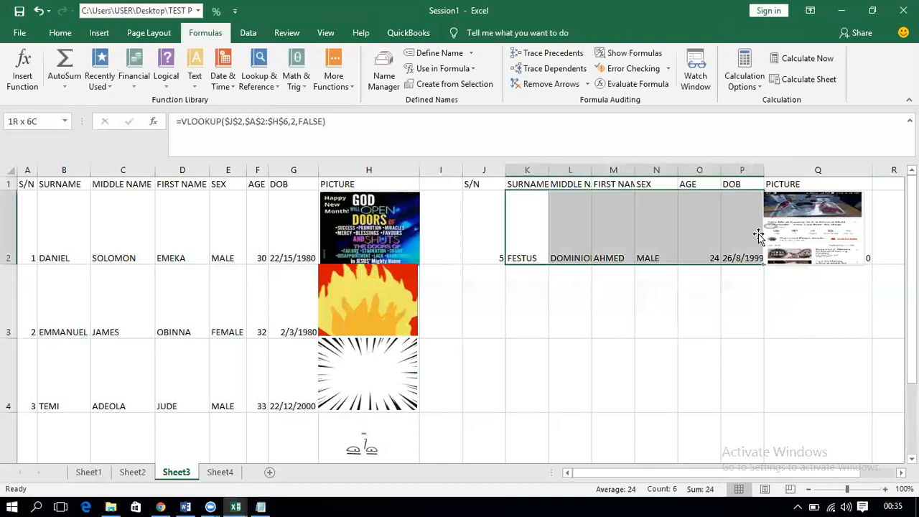
{"action": "left_click", "coordinate": [503, 244]}
{"action": "left_click", "coordinate": [511, 258]}
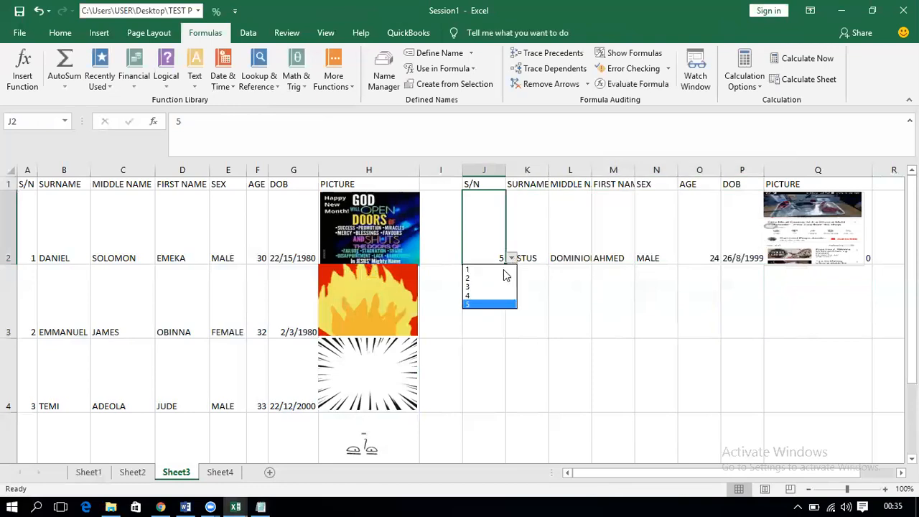
{"action": "left_click", "coordinate": [496, 286]}
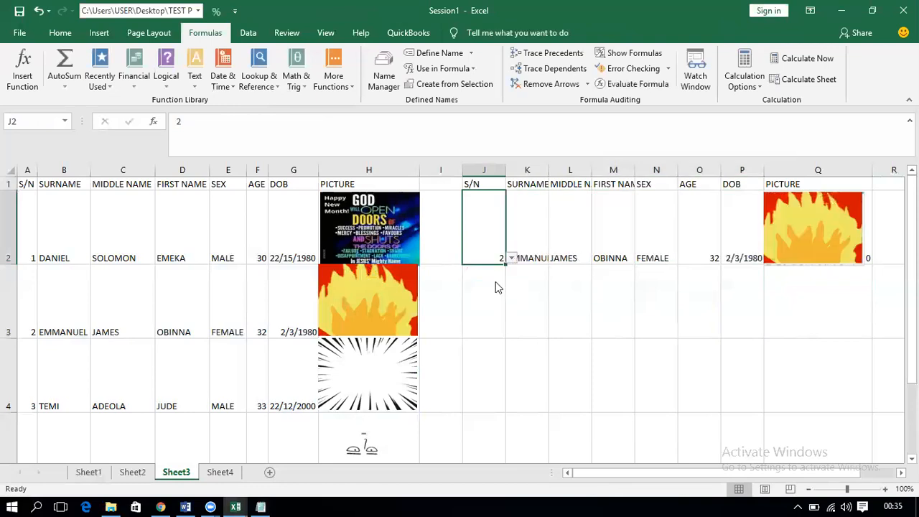
{"action": "left_click", "coordinate": [511, 258]}
{"action": "left_click", "coordinate": [501, 287]}
{"action": "left_click", "coordinate": [511, 258]}
{"action": "left_click", "coordinate": [502, 279]}
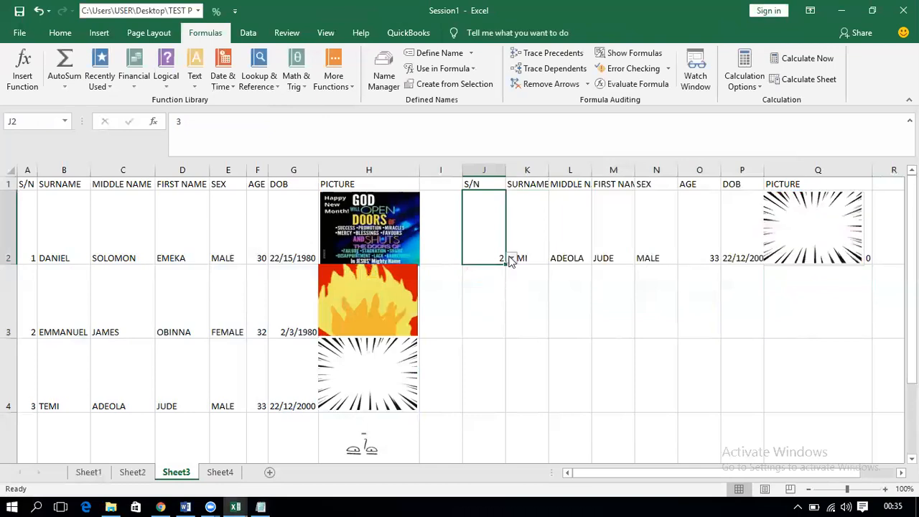
{"action": "left_click", "coordinate": [510, 258]}
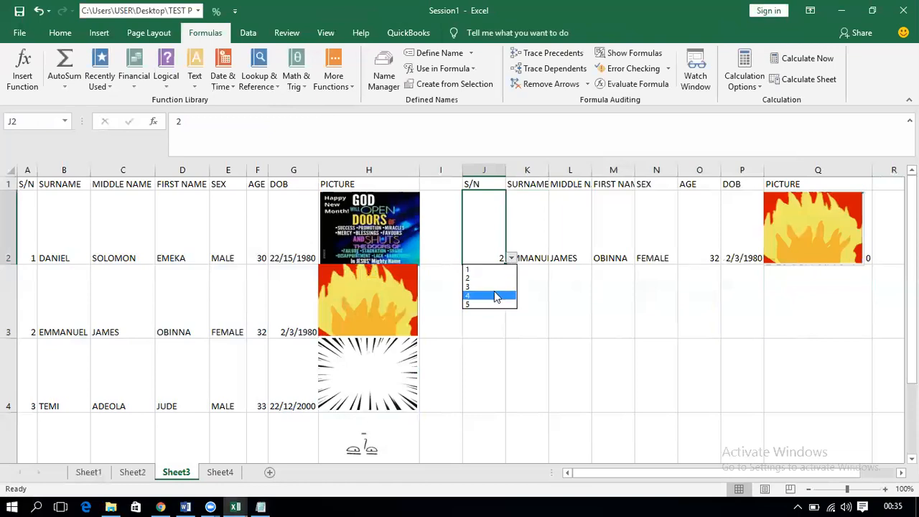
{"action": "left_click", "coordinate": [494, 295]}
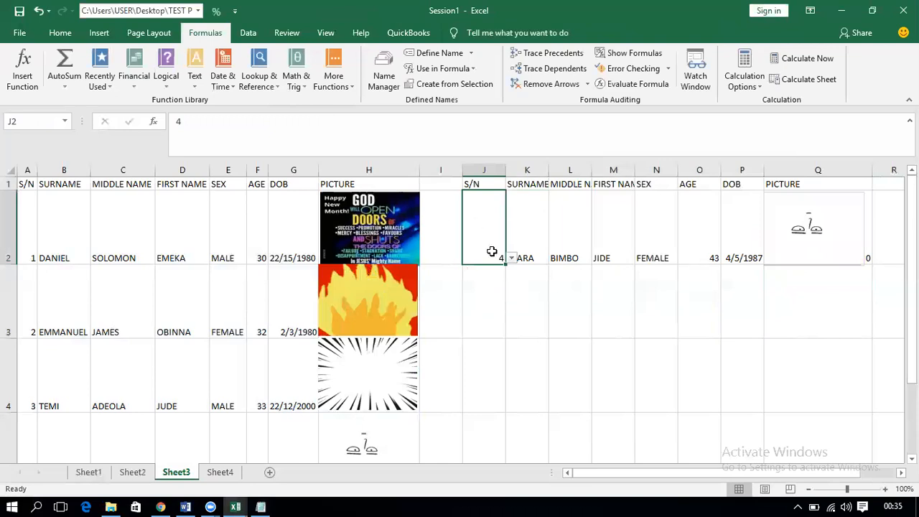
{"action": "left_click", "coordinate": [513, 258]}
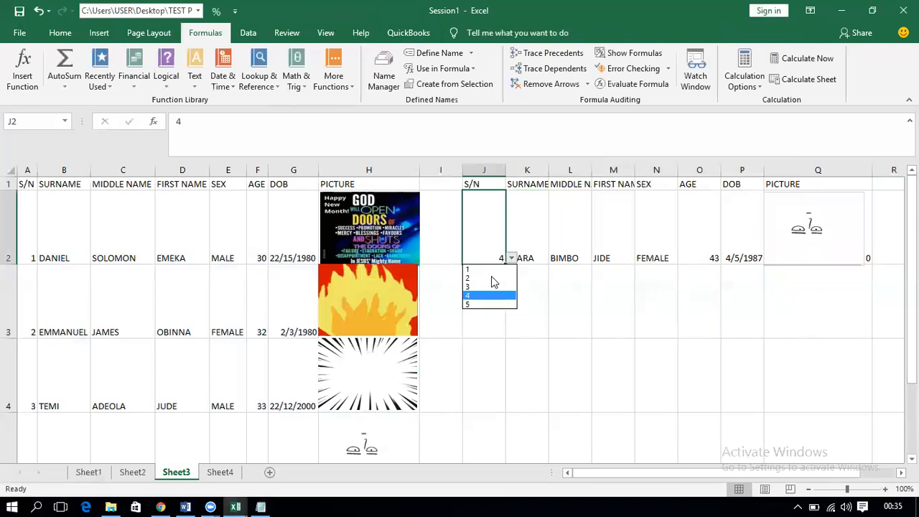
{"action": "left_click", "coordinate": [491, 279]}
{"action": "left_click", "coordinate": [511, 258]}
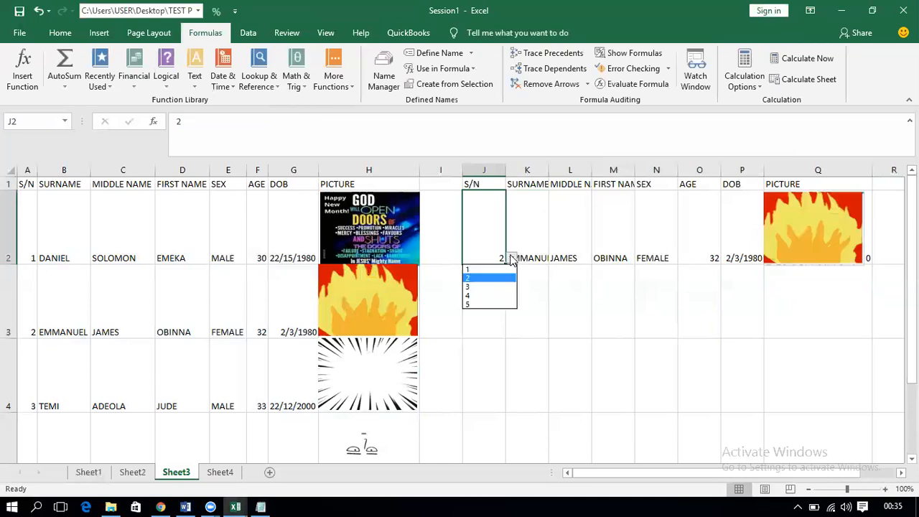
{"action": "left_click", "coordinate": [488, 297]}
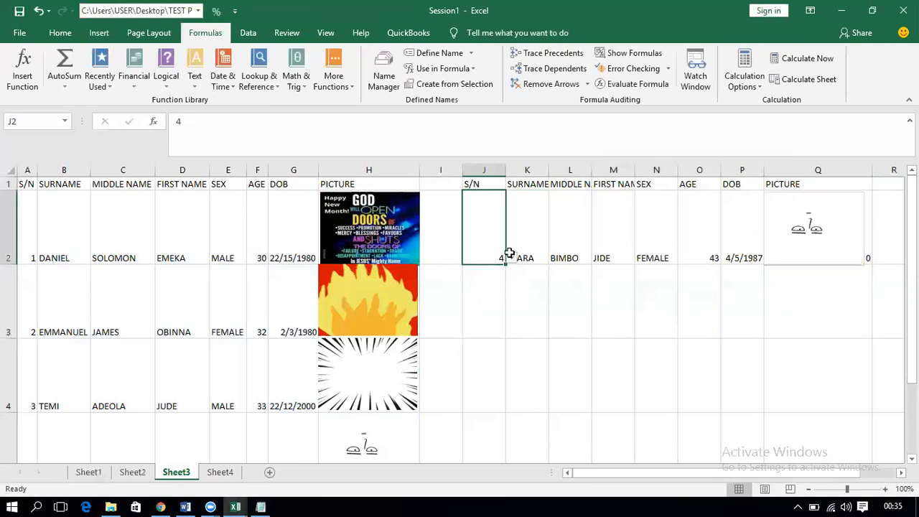
Step: Check K2's lookup formula and retest S/N 3, 4, 2 and 4, then select J1:Q2
{"action": "left_click", "coordinate": [507, 255]}
{"action": "left_click", "coordinate": [495, 247]}
{"action": "left_click", "coordinate": [511, 258]}
{"action": "left_click", "coordinate": [497, 288]}
{"action": "left_click", "coordinate": [511, 259]}
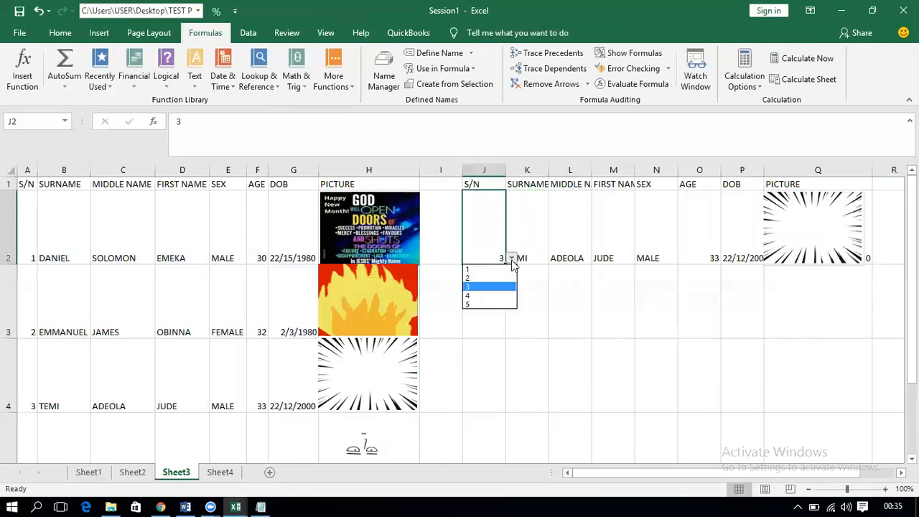
{"action": "left_click", "coordinate": [489, 296]}
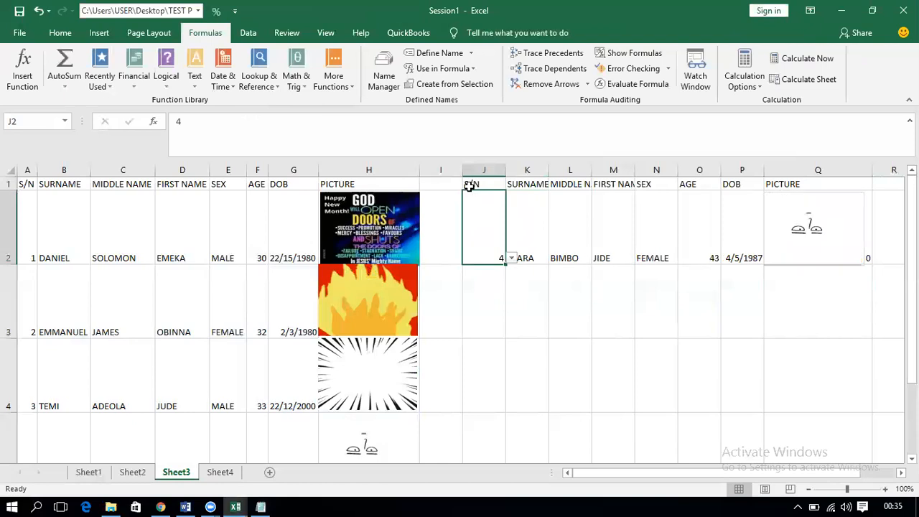
{"action": "left_click_drag", "start_coordinate": [471, 185], "coordinate": [741, 217]}
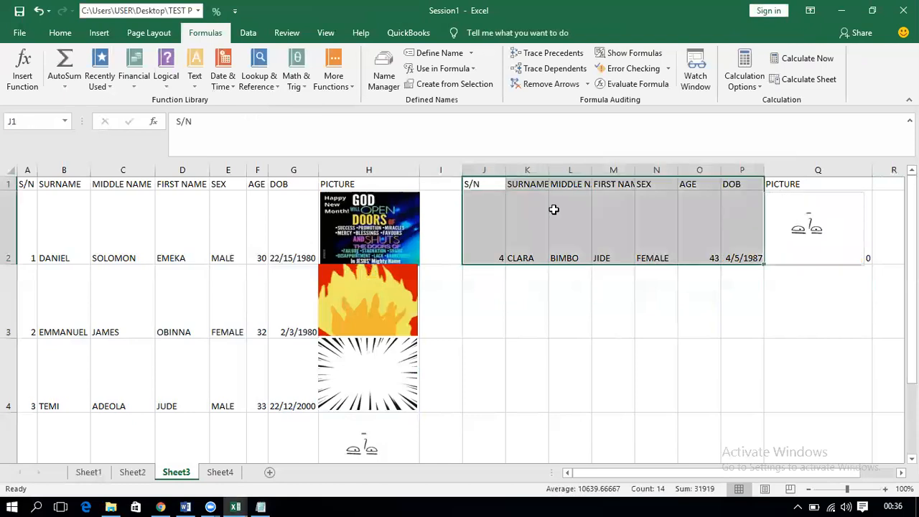
{"action": "left_click", "coordinate": [494, 222]}
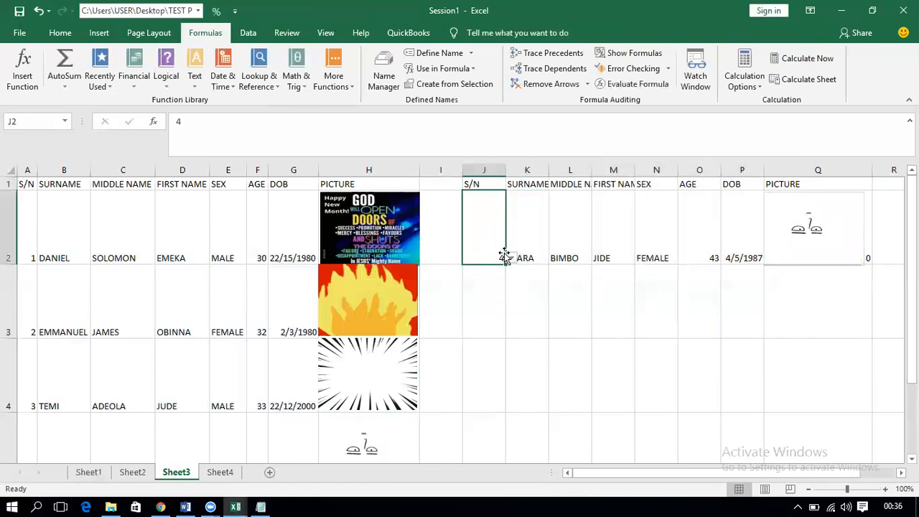
{"action": "left_click", "coordinate": [512, 258]}
{"action": "left_click", "coordinate": [501, 279]}
{"action": "left_click", "coordinate": [511, 258]}
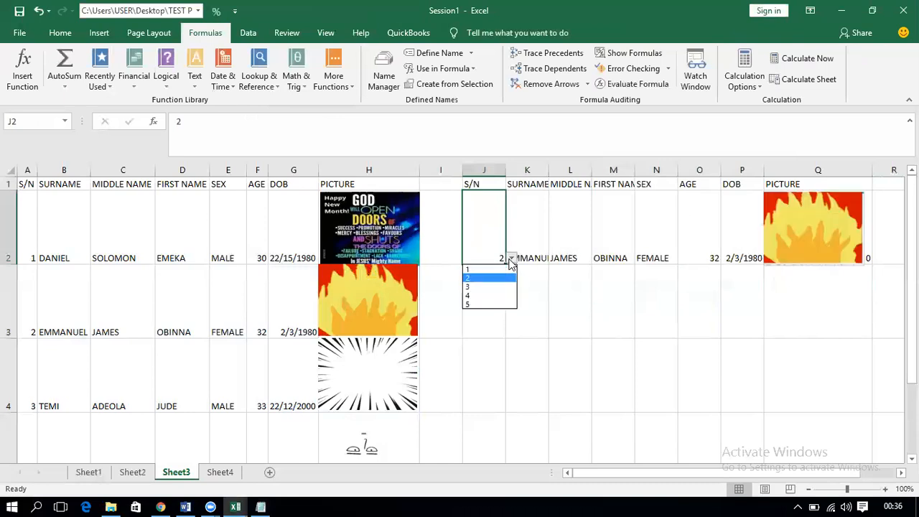
{"action": "left_click", "coordinate": [494, 292]}
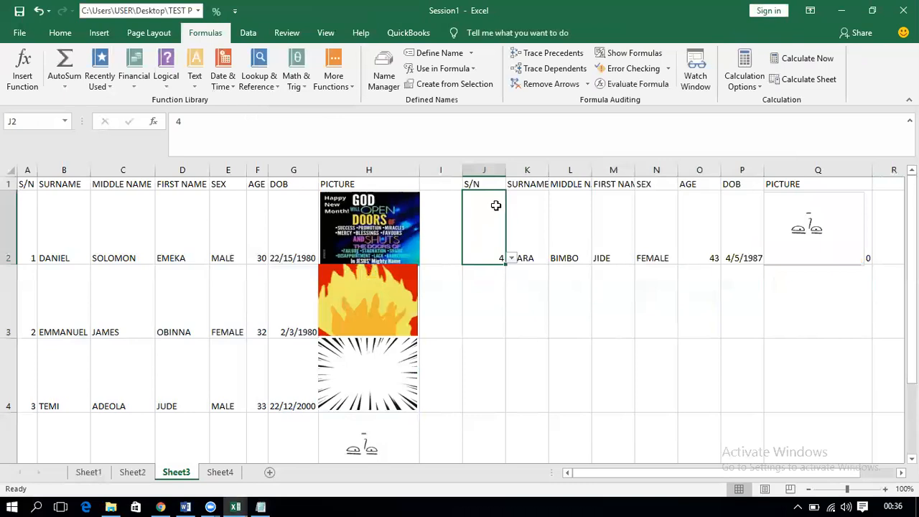
{"action": "left_click_drag", "start_coordinate": [479, 185], "coordinate": [853, 226]}
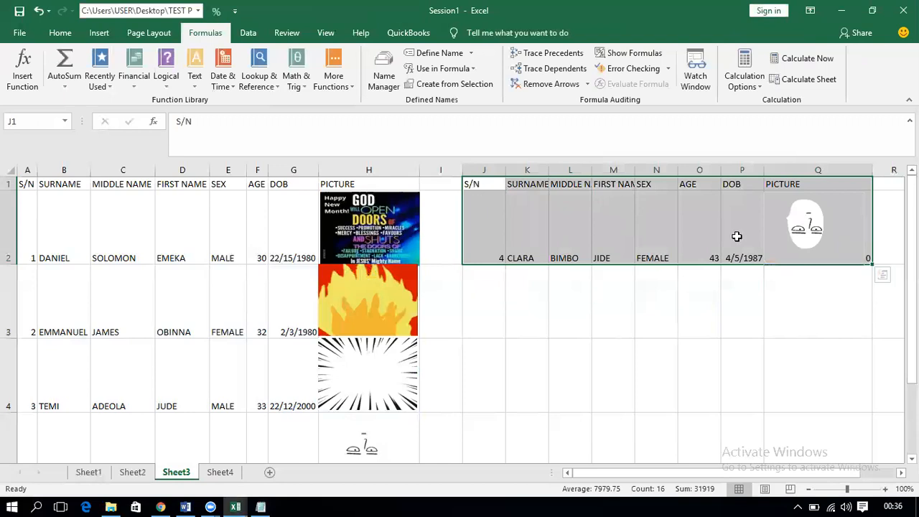
Step: Convert the J1:Q2 lookup block into a table with headers using Ctrl+T
{"action": "key", "text": "ctrl+t"}
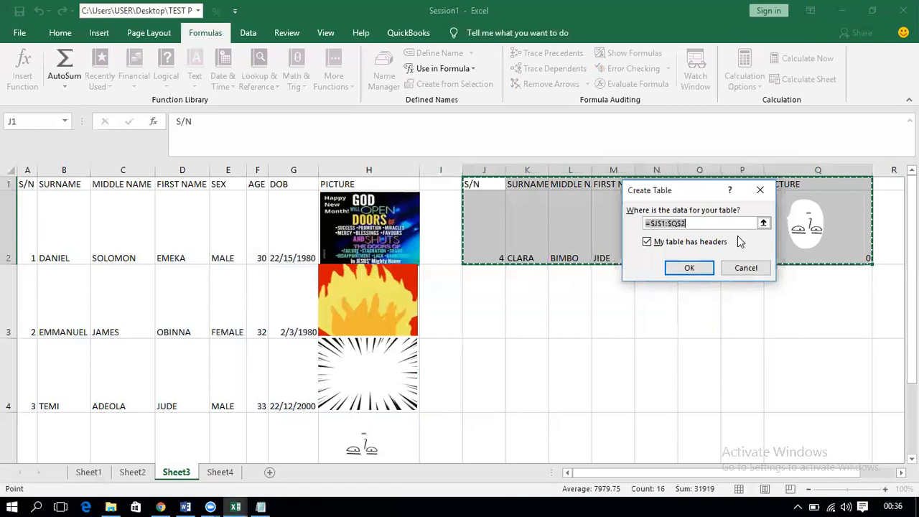
{"action": "left_click", "coordinate": [691, 266]}
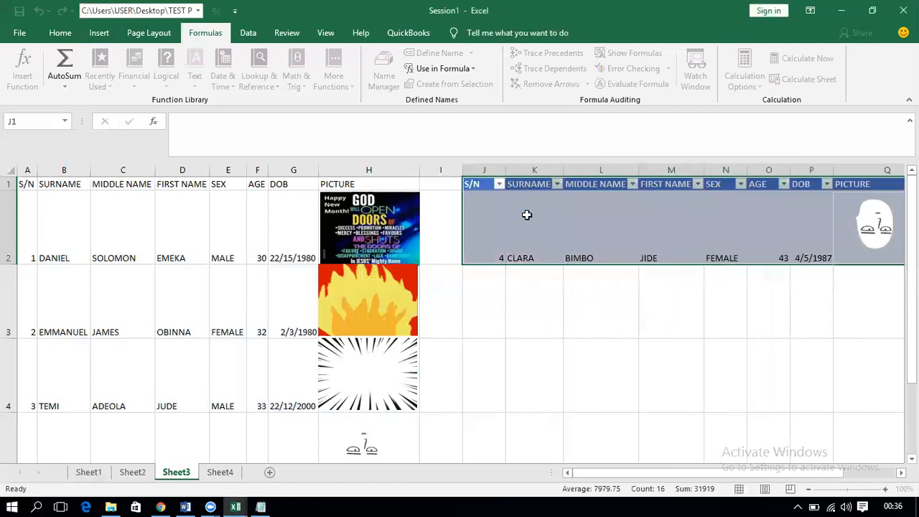
{"action": "left_click", "coordinate": [58, 33]}
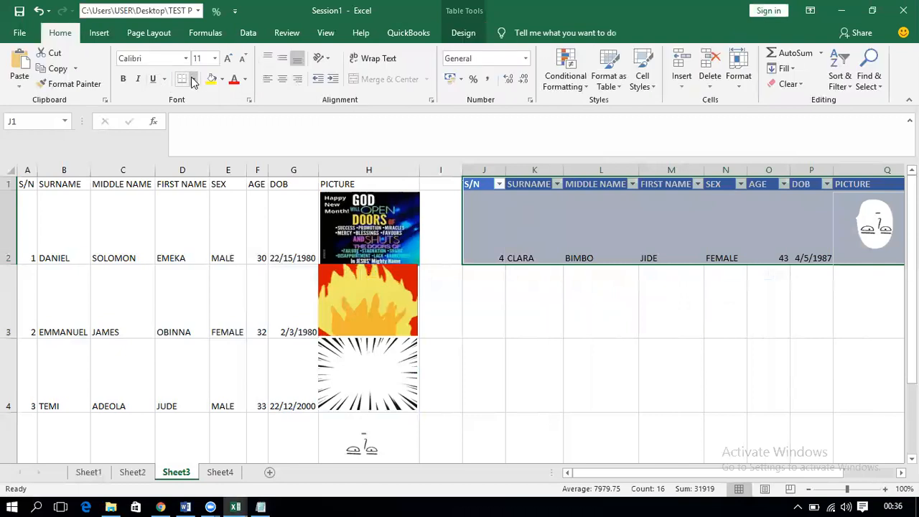
{"action": "left_click", "coordinate": [193, 79]}
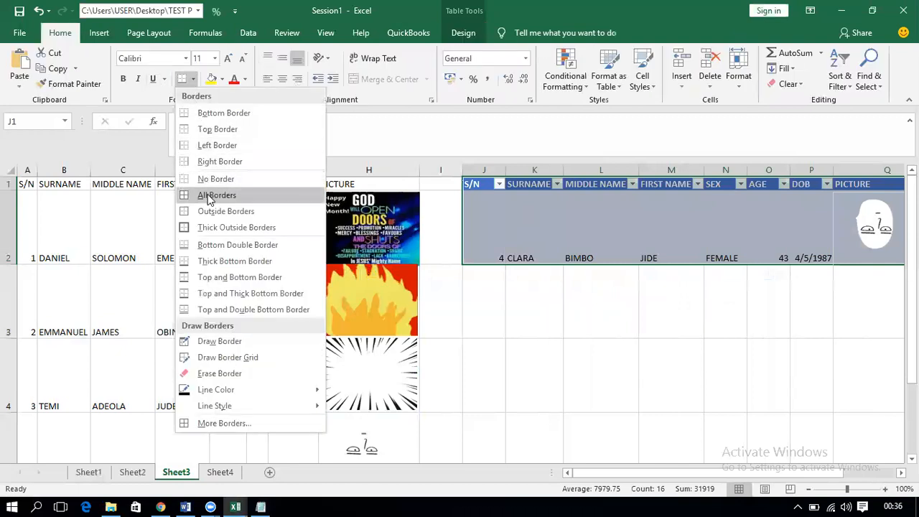
{"action": "left_click", "coordinate": [204, 194]}
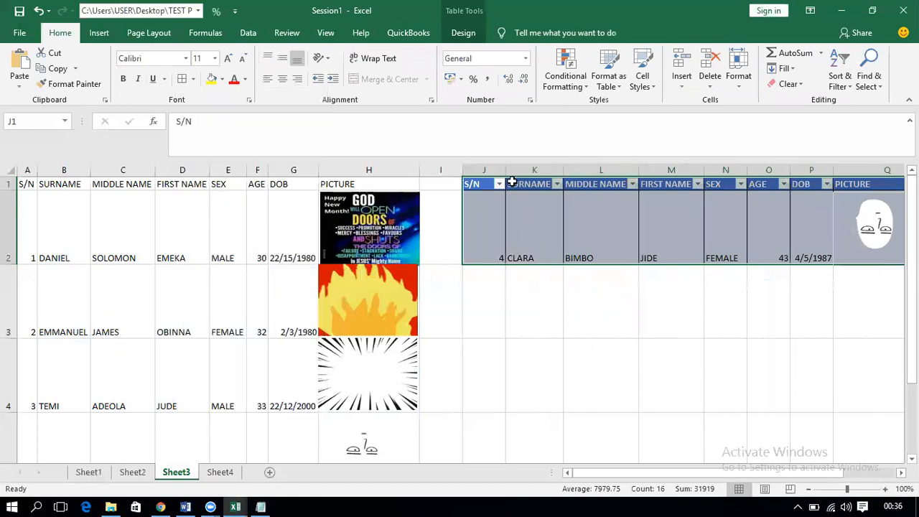
{"action": "double_click", "coordinate": [550, 170]}
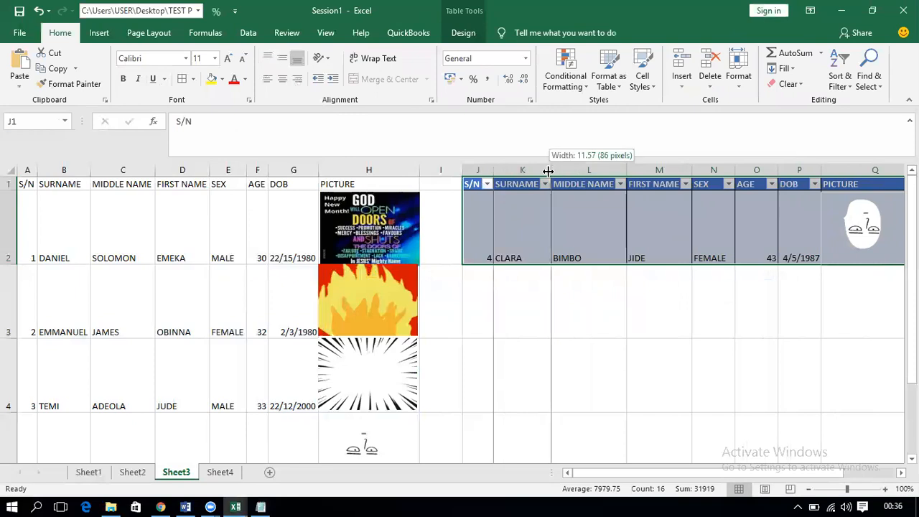
{"action": "double_click", "coordinate": [625, 166]}
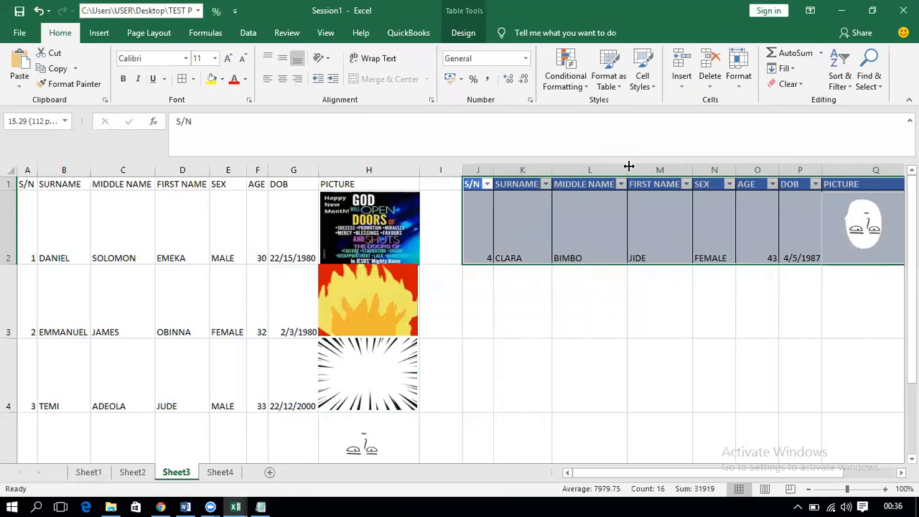
{"action": "double_click", "coordinate": [697, 169]}
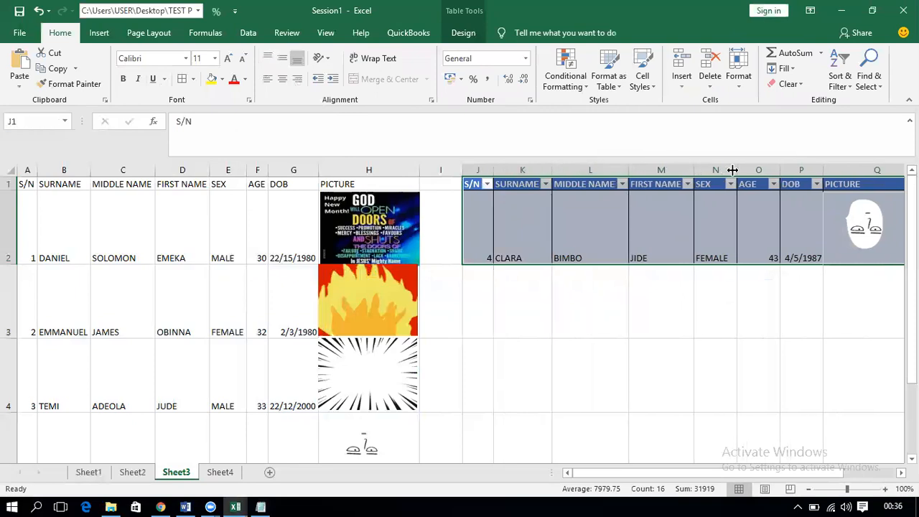
{"action": "double_click", "coordinate": [736, 170]}
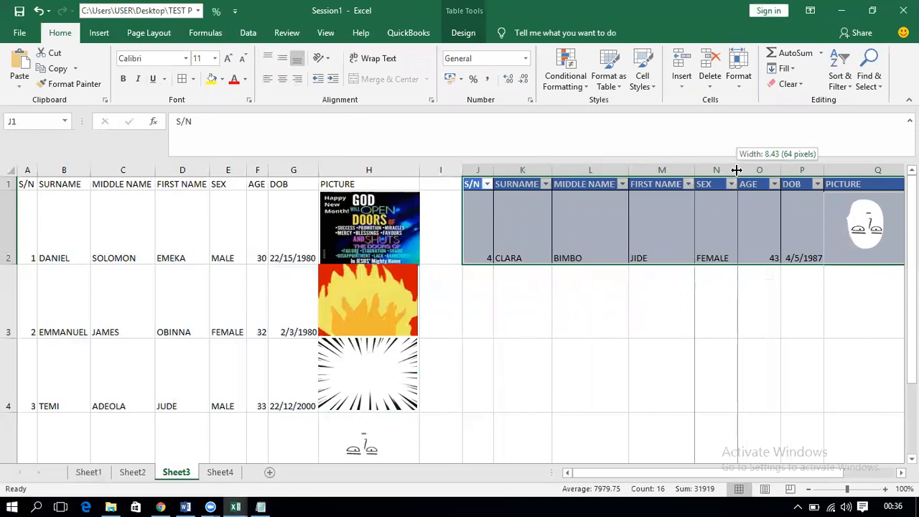
{"action": "double_click", "coordinate": [780, 171]}
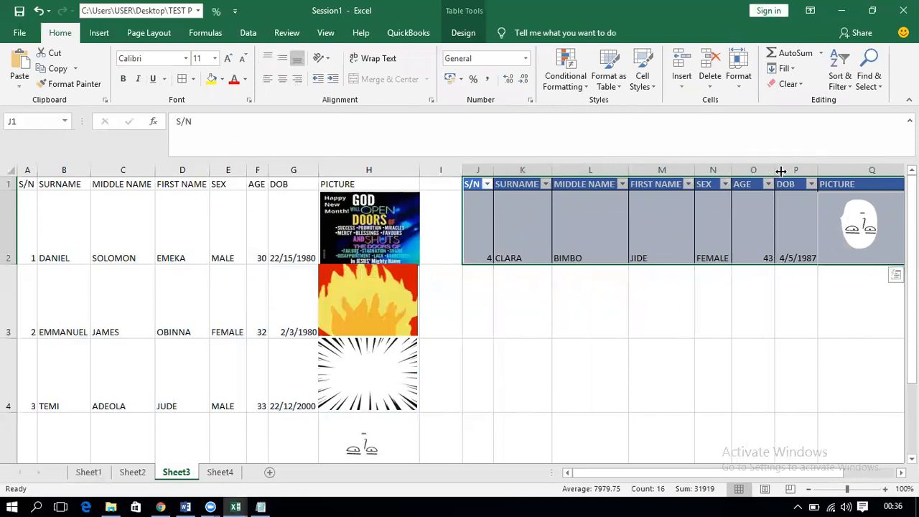
{"action": "left_click", "coordinate": [819, 166]}
{"action": "double_click", "coordinate": [809, 170]}
{"action": "double_click", "coordinate": [810, 170]}
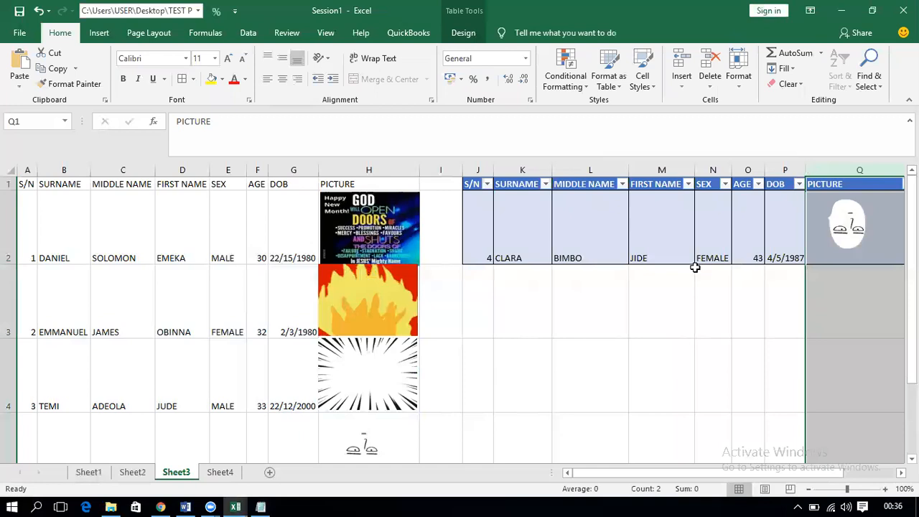
{"action": "left_click", "coordinate": [630, 318]}
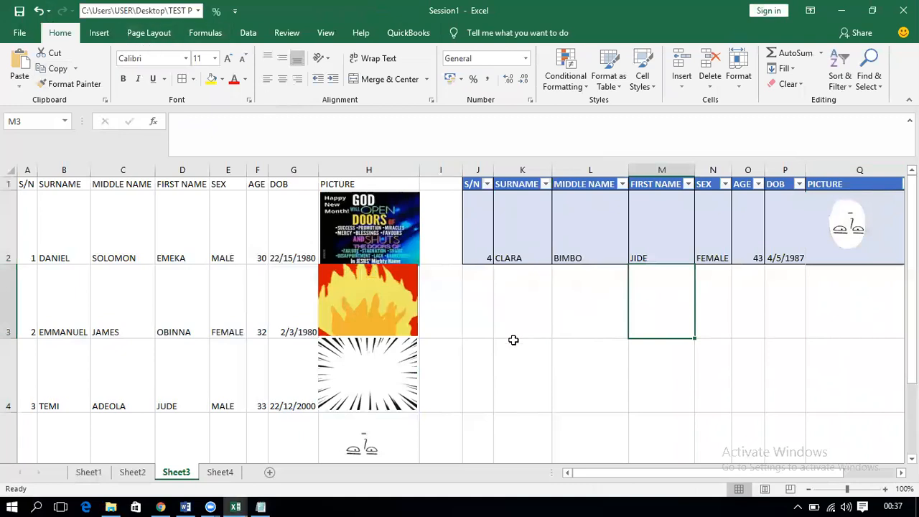
{"action": "left_click_drag", "start_coordinate": [23, 183], "coordinate": [383, 184]}
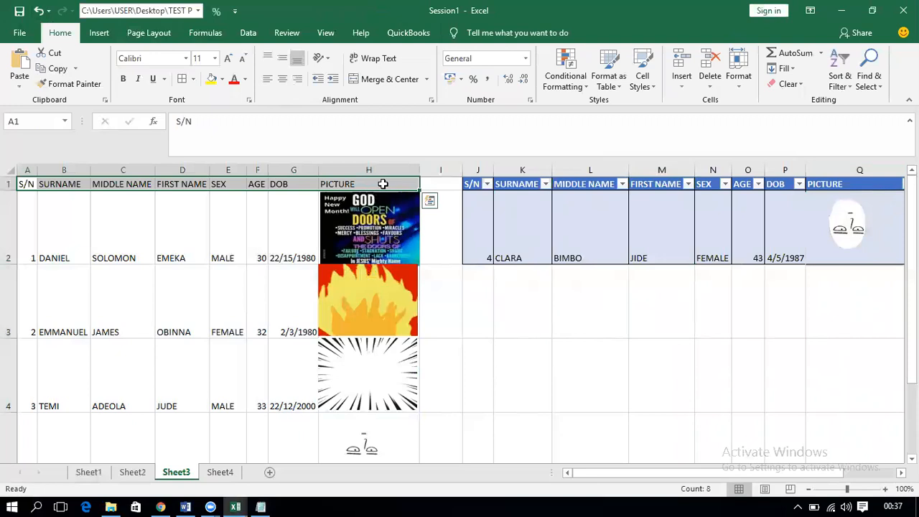
Step: Paste the copied S/N-to-PICTURE header row into J4:Q4 and move to J5
{"action": "key", "text": "ctrl+c"}
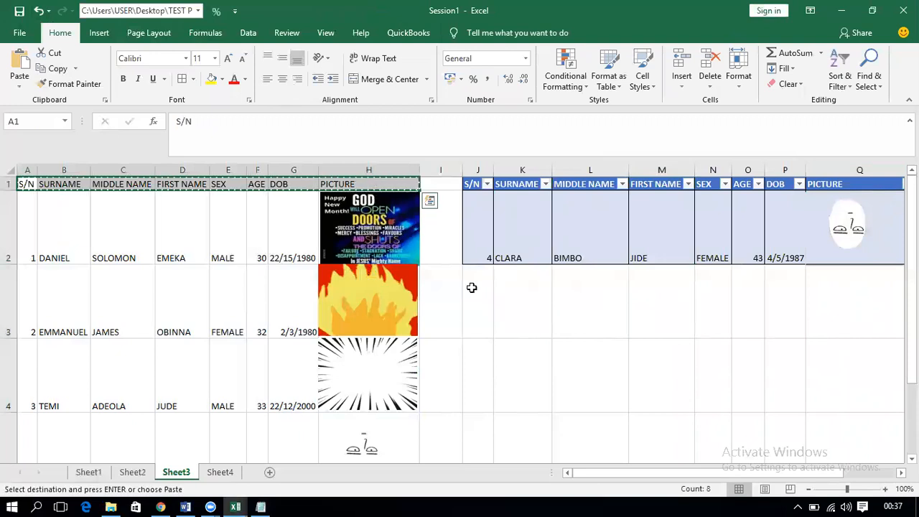
{"action": "left_click", "coordinate": [476, 357]}
{"action": "key", "text": "ctrl+v"}
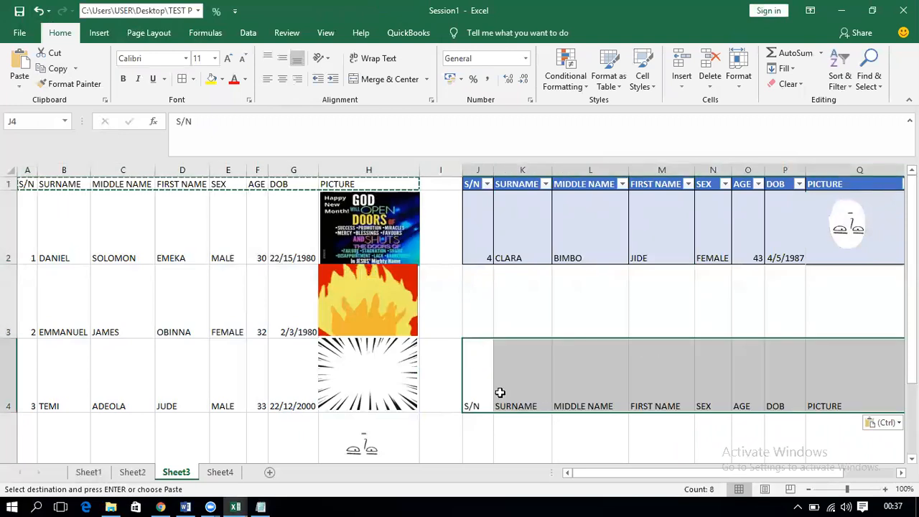
{"action": "left_click", "coordinate": [482, 423]}
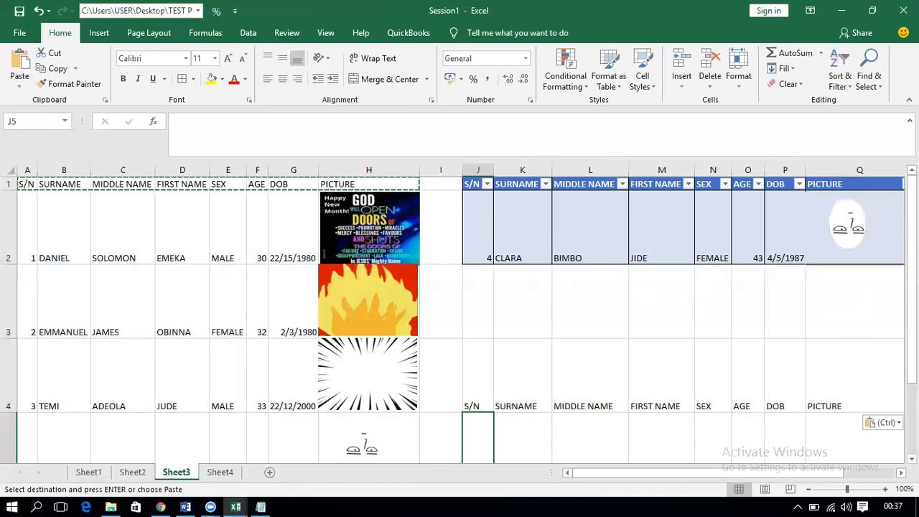
{"action": "scroll", "coordinate": [796, 365], "scroll_direction": "down", "scroll_amount": 1}
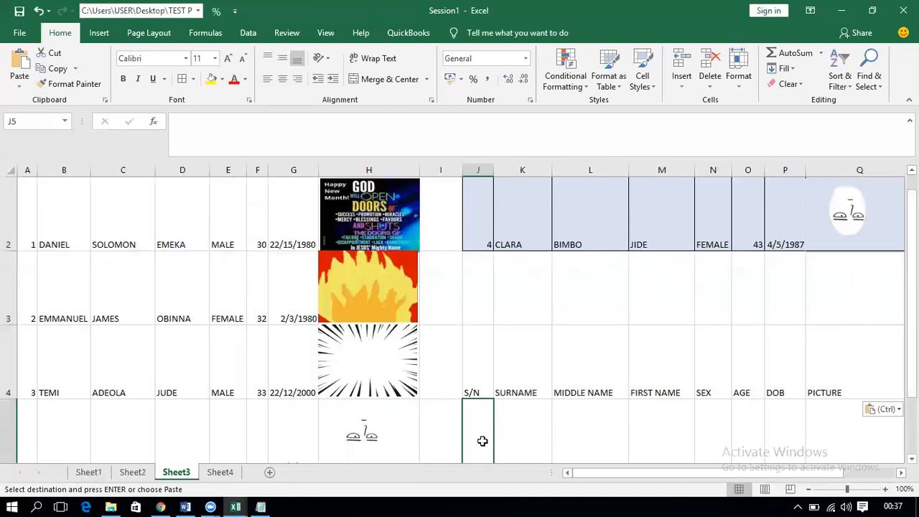
Step: Start a List data validation on J5, then cancel it with Esc
{"action": "left_click", "coordinate": [208, 33]}
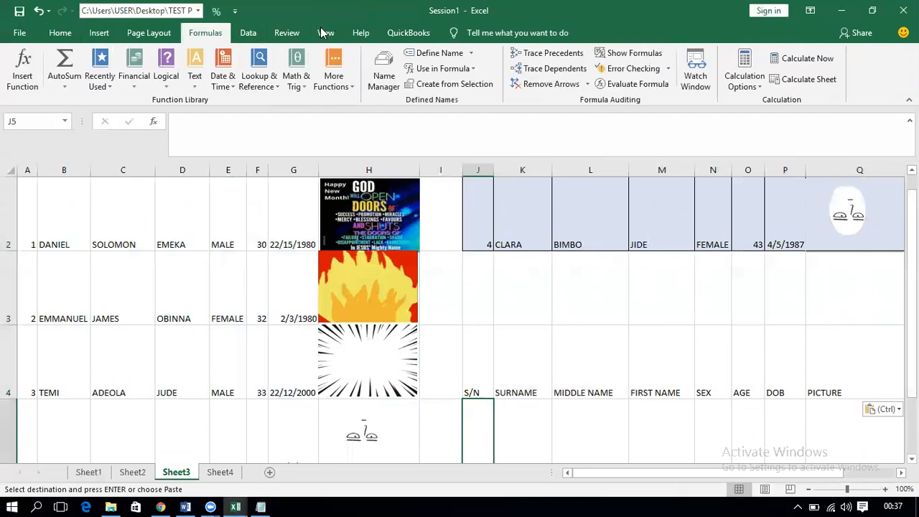
{"action": "left_click", "coordinate": [247, 33]}
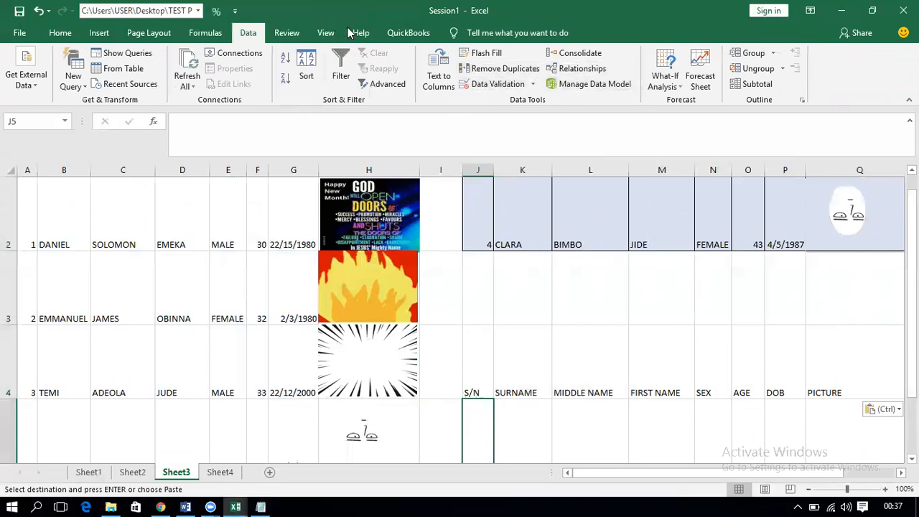
{"action": "left_click", "coordinate": [480, 86]}
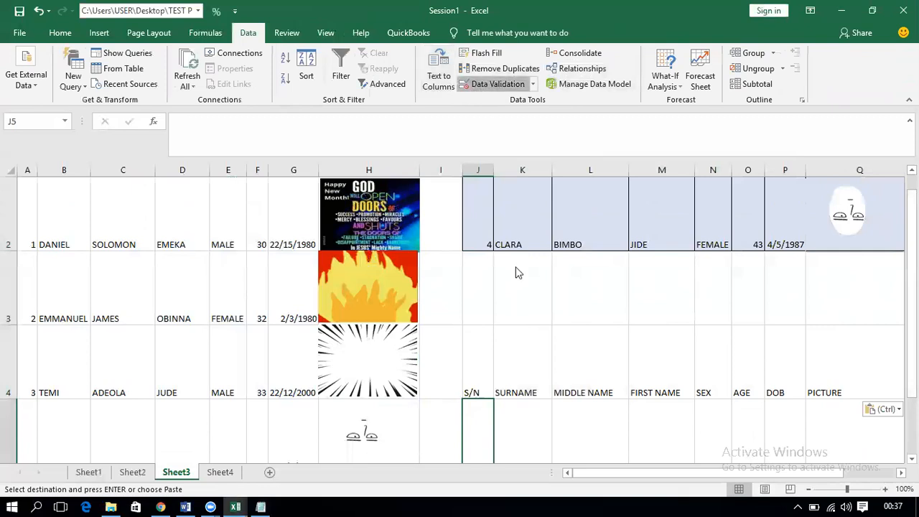
{"action": "left_click", "coordinate": [644, 203]}
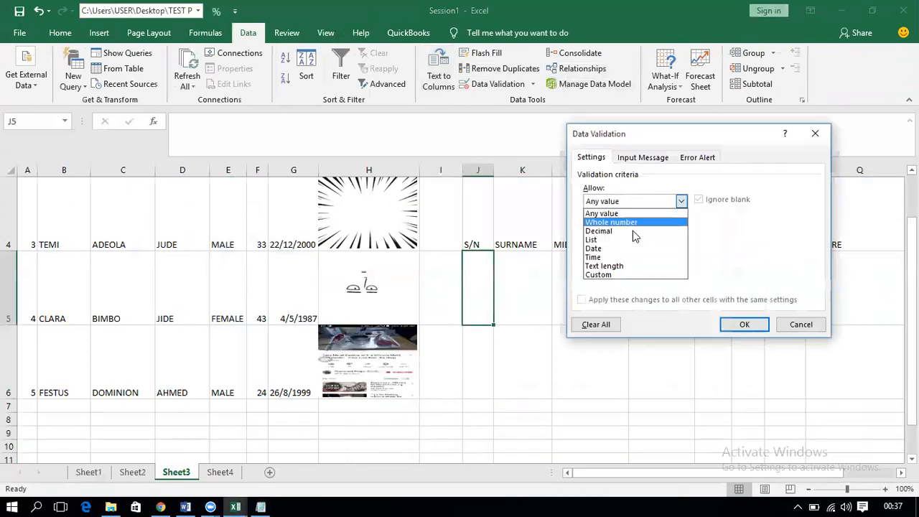
{"action": "left_click", "coordinate": [631, 237]}
{"action": "left_click", "coordinate": [643, 255]}
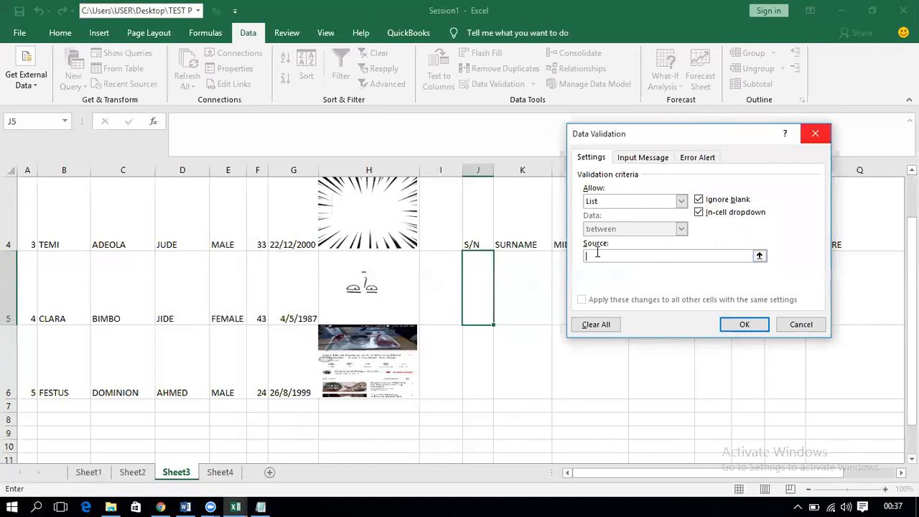
{"action": "key", "text": "Escape"}
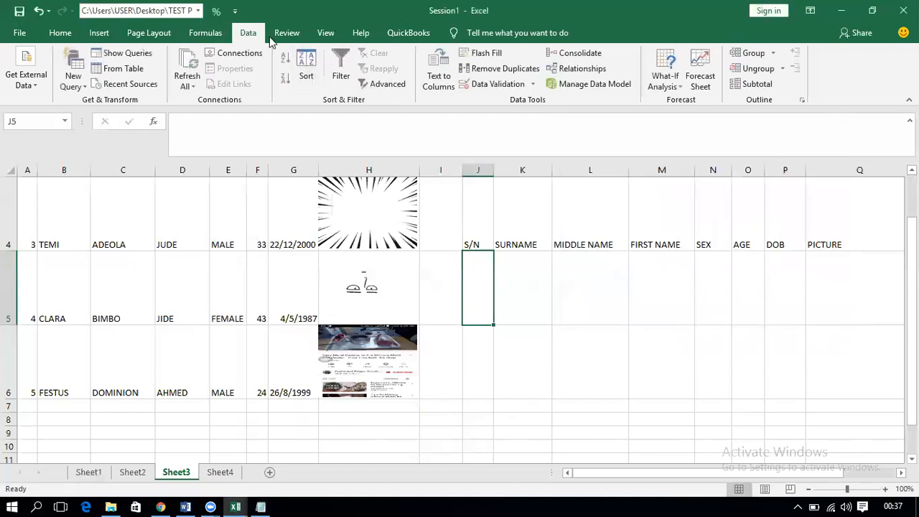
{"action": "left_click", "coordinate": [210, 33]}
{"action": "left_click", "coordinate": [392, 79]}
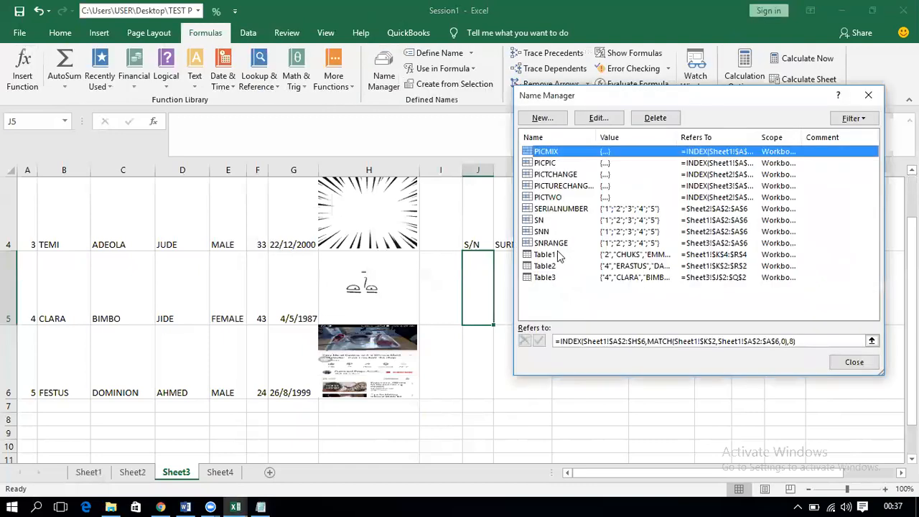
{"action": "left_click", "coordinate": [552, 245]}
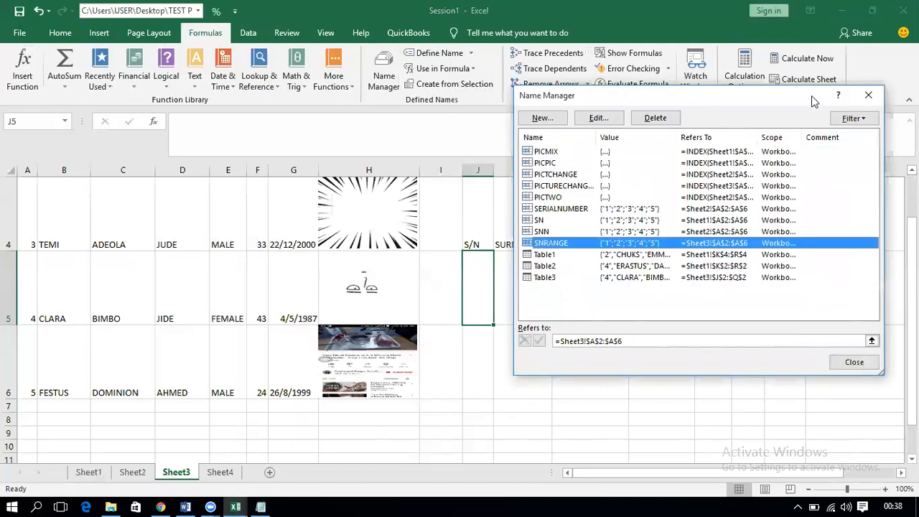
{"action": "left_click", "coordinate": [869, 97]}
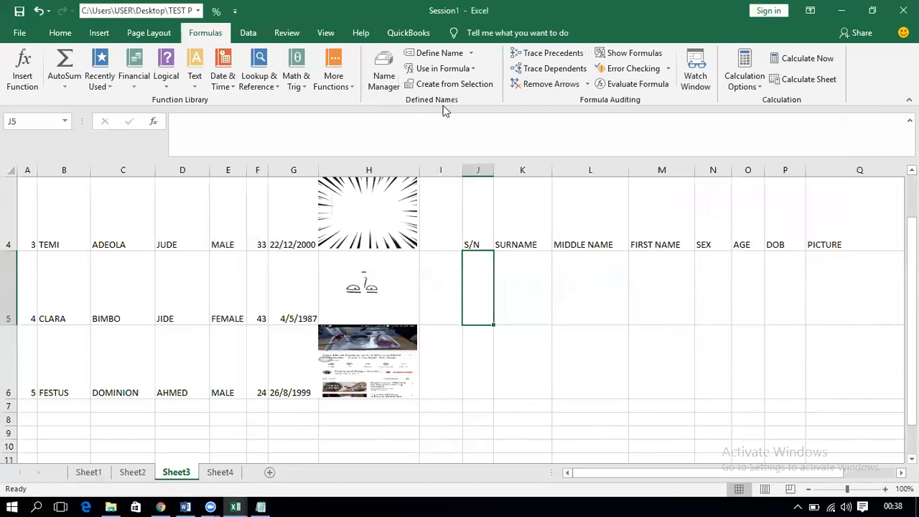
{"action": "scroll", "coordinate": [439, 75], "scroll_direction": "down", "scroll_amount": 1}
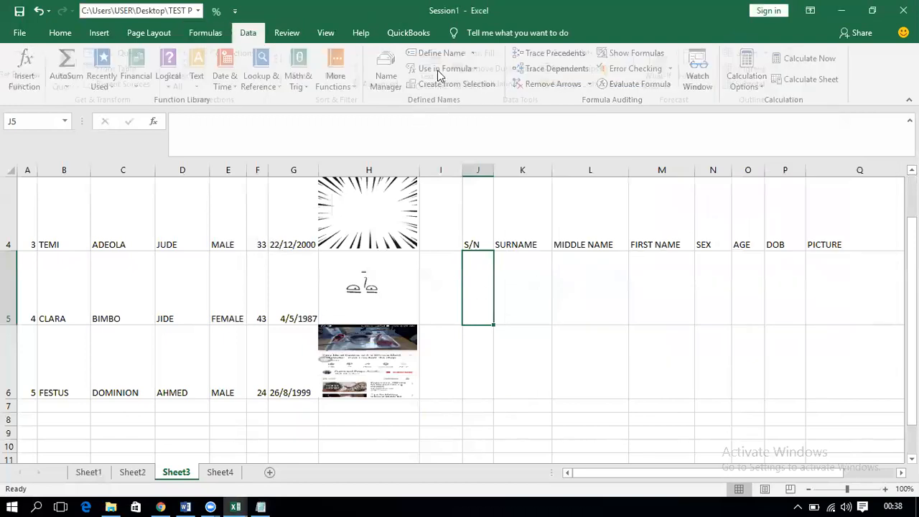
Step: Restrict J5 to a list whose source is =SNRANGE
{"action": "left_click", "coordinate": [478, 84]}
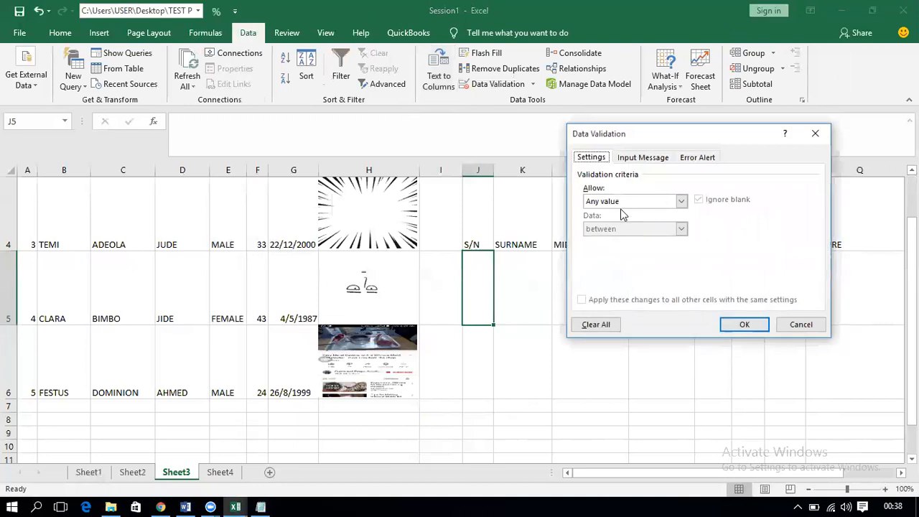
{"action": "left_click", "coordinate": [630, 201]}
{"action": "left_click", "coordinate": [620, 238]}
{"action": "left_click", "coordinate": [607, 255]}
{"action": "type", "text": "="}
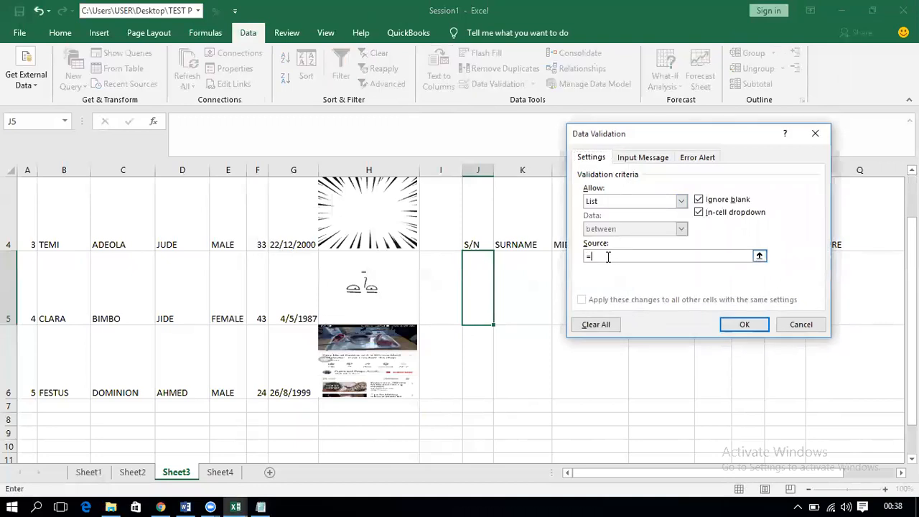
{"action": "type", "text": "SNRANGE"}
{"action": "left_click", "coordinate": [742, 324]}
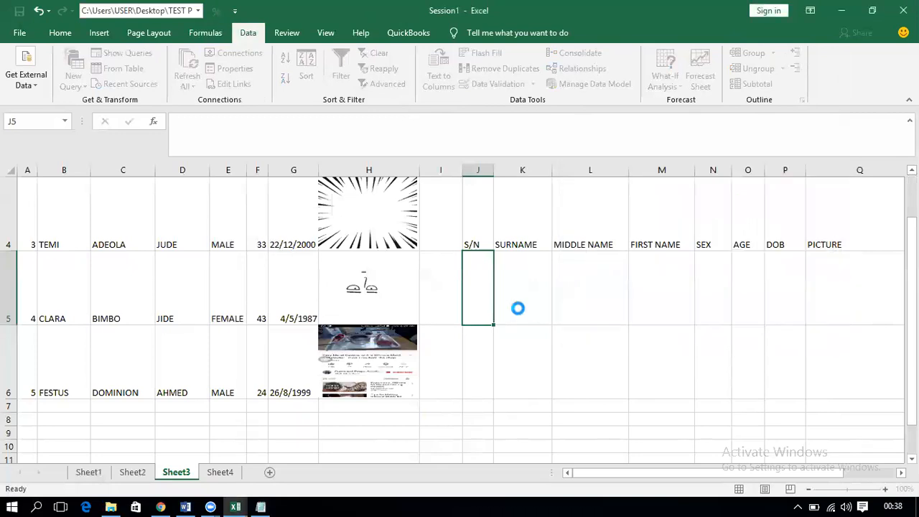
Step: Pick S/N 3, then 5, from J5's dropdown and move to K5
{"action": "left_click", "coordinate": [499, 318]}
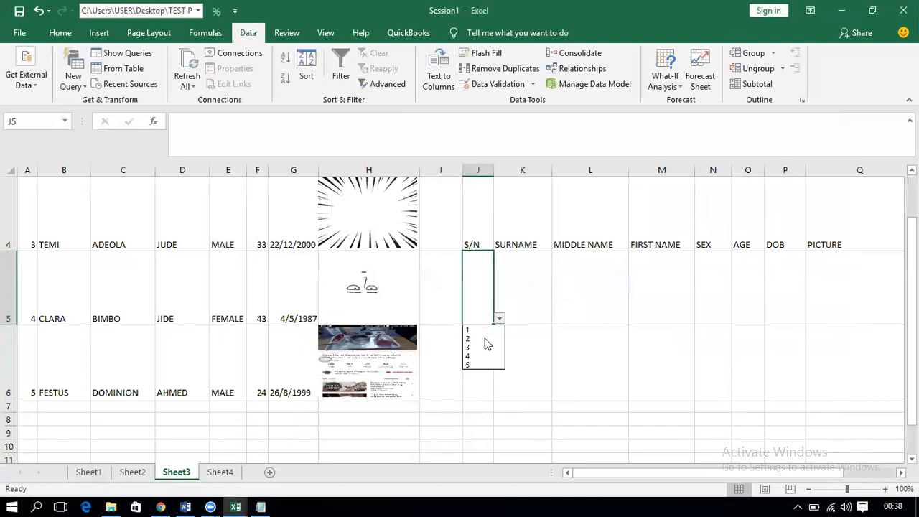
{"action": "left_click", "coordinate": [483, 348]}
{"action": "left_click", "coordinate": [499, 318]}
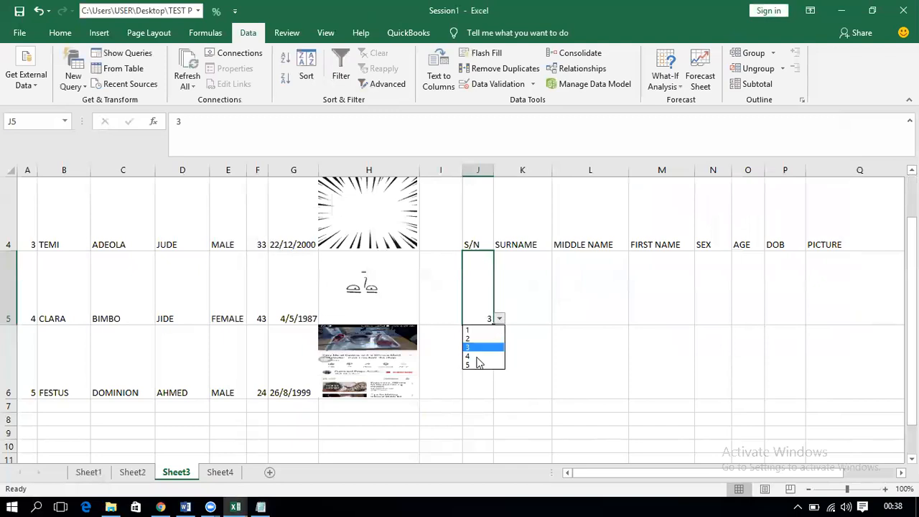
{"action": "left_click", "coordinate": [478, 366]}
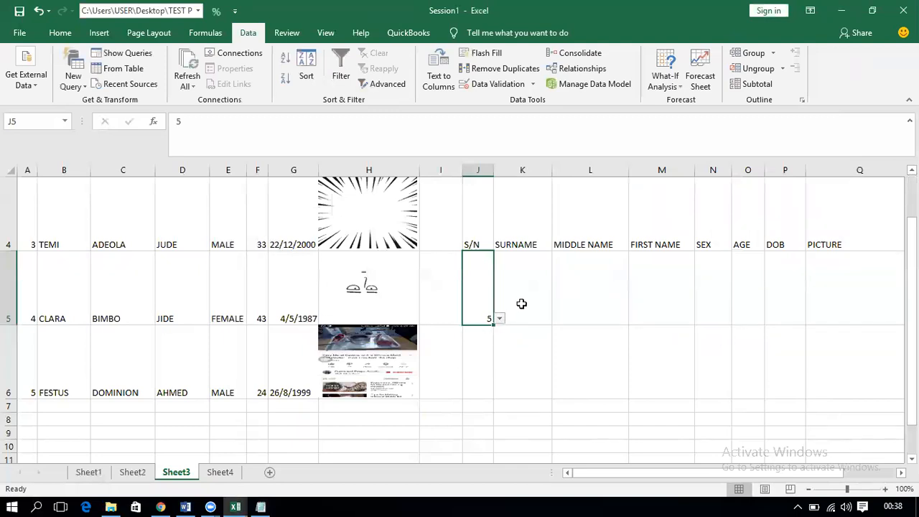
{"action": "left_click", "coordinate": [522, 304]}
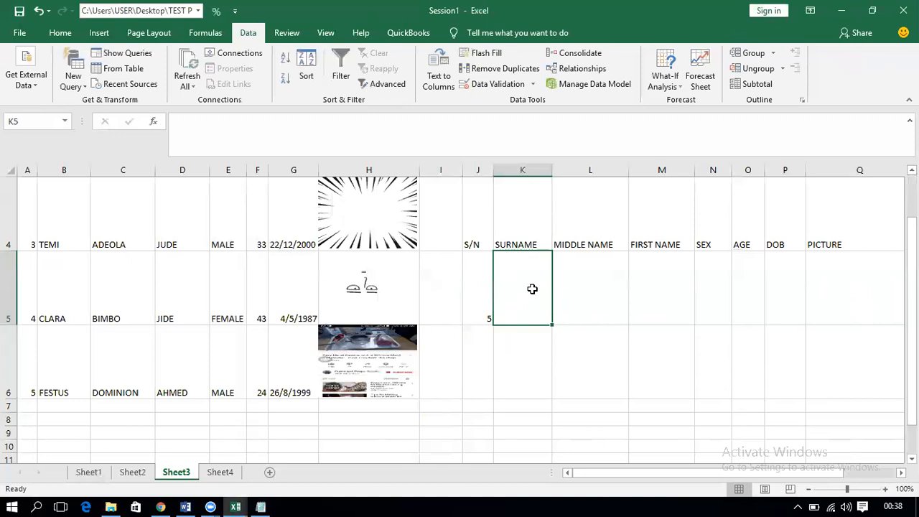
Step: In K5 begin =INDEX($A$2:$H$6,MATCH($J$5,$A$2:$A$6,0), using F4 for absolute references
{"action": "type", "text": "="}
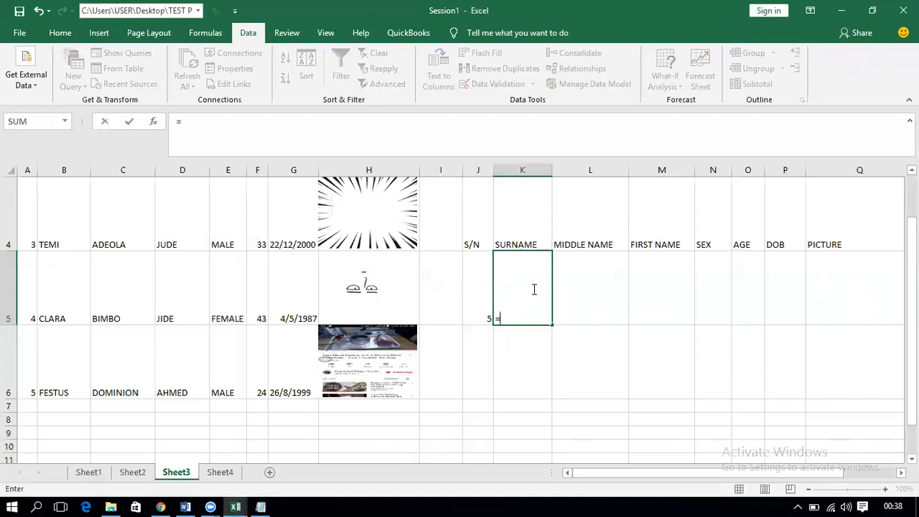
{"action": "type", "text": "in"}
{"action": "key", "text": "Tab"}
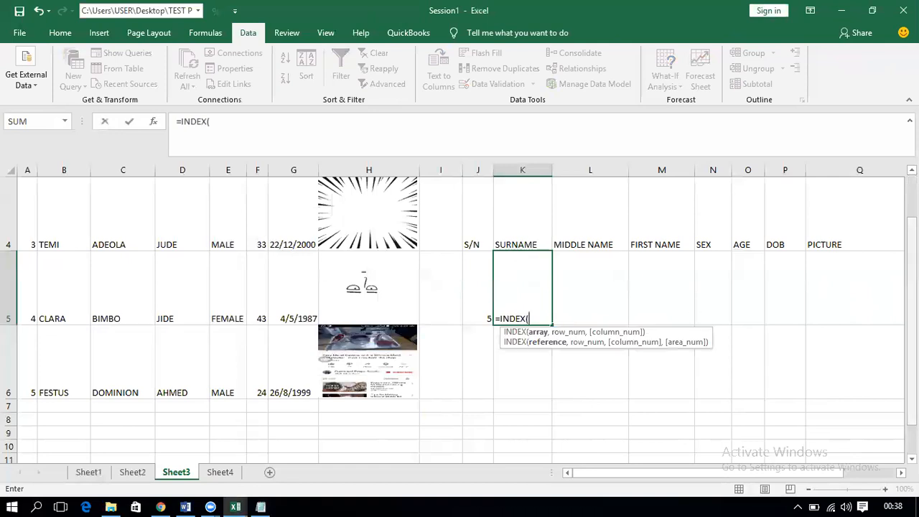
{"action": "scroll", "coordinate": [50, 309], "scroll_direction": "up", "scroll_amount": 1}
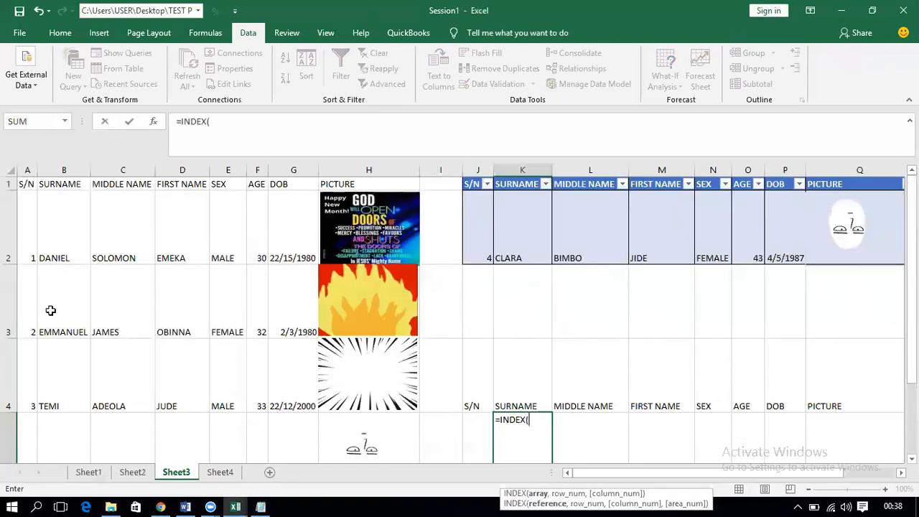
{"action": "left_click", "coordinate": [27, 237]}
{"action": "left_click", "coordinate": [274, 388], "text": "shift"}
{"action": "key", "text": "shift+Right"}
{"action": "key", "text": "shift+Down"}
{"action": "key", "text": "shift+Down"}
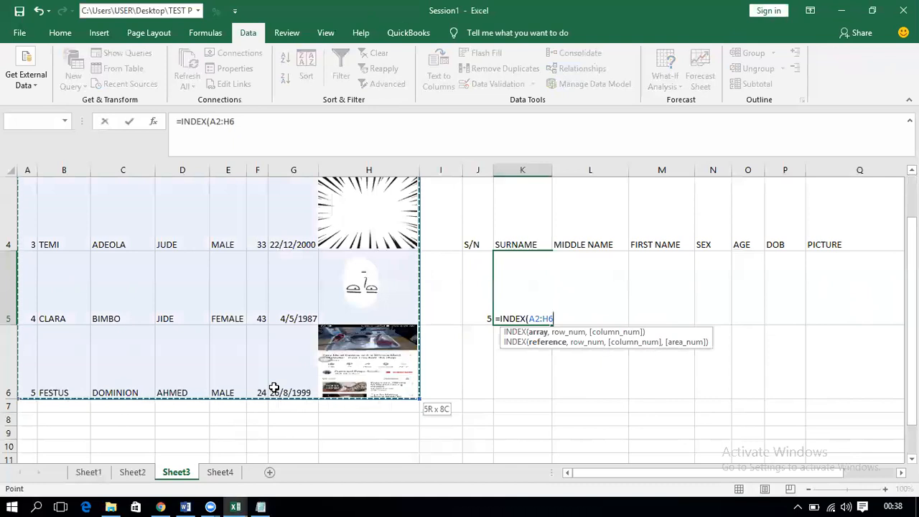
{"action": "key", "text": "F4"}
{"action": "type", "text": ",MA"}
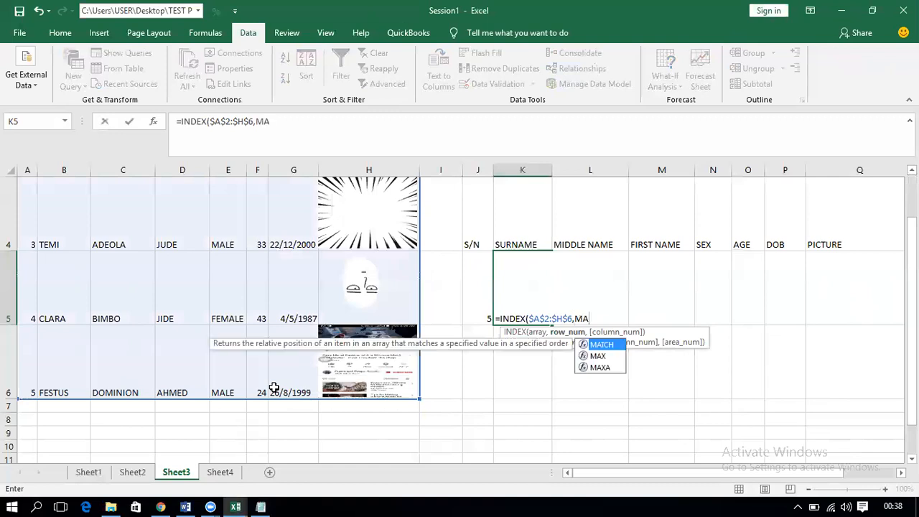
{"action": "key", "text": "Tab"}
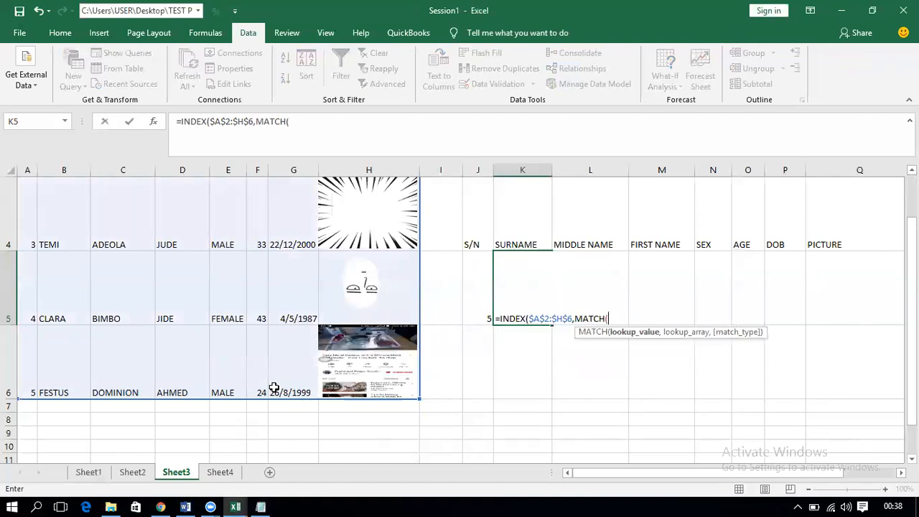
{"action": "left_click", "coordinate": [474, 299]}
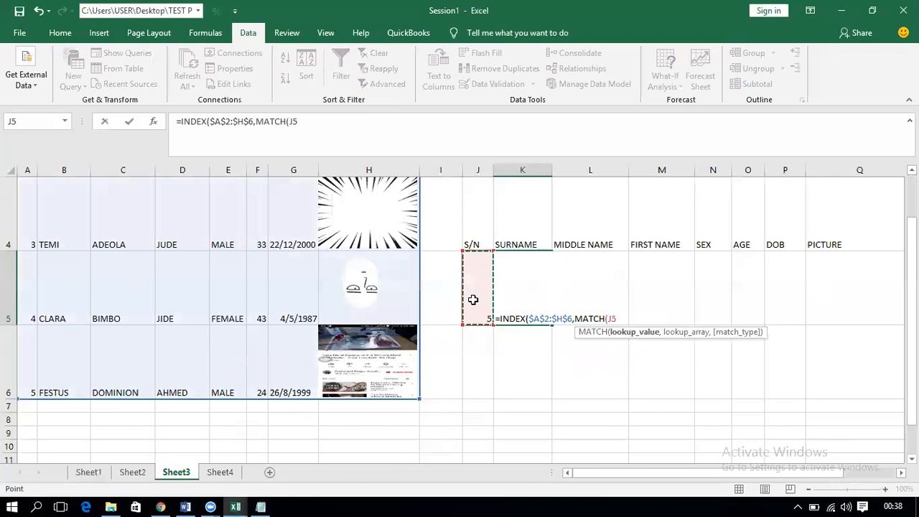
{"action": "key", "text": "F4"}
{"action": "type", "text": ","}
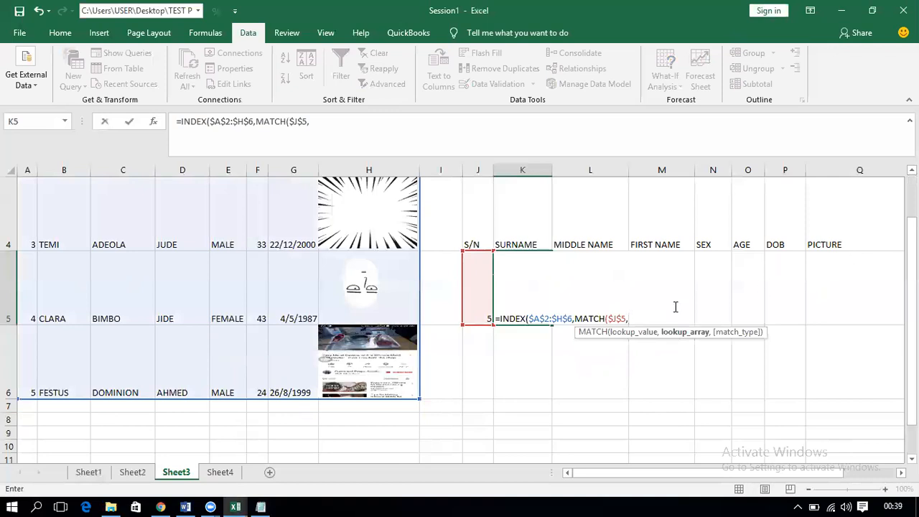
{"action": "type", "text": "A2:A6"}
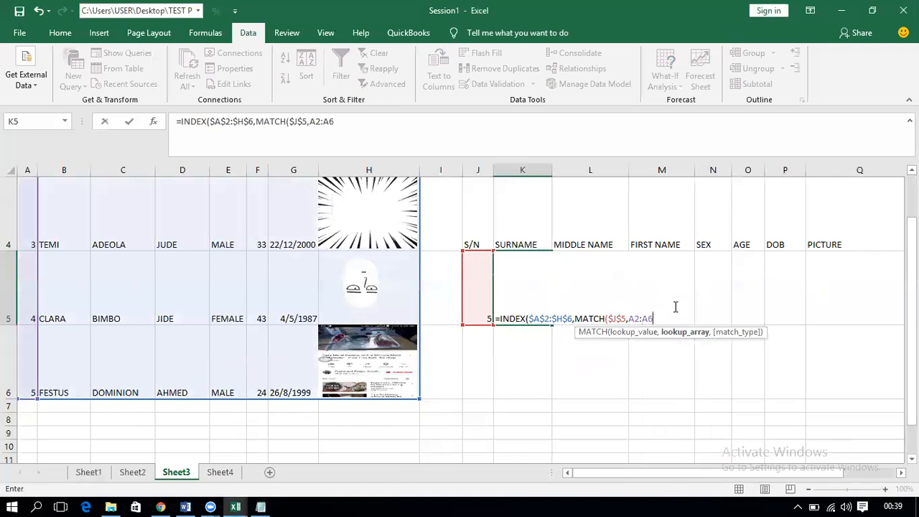
{"action": "left_click_drag", "start_coordinate": [652, 318], "coordinate": [630, 318]}
{"action": "key", "text": "F4"}
{"action": "left_click", "coordinate": [678, 318]}
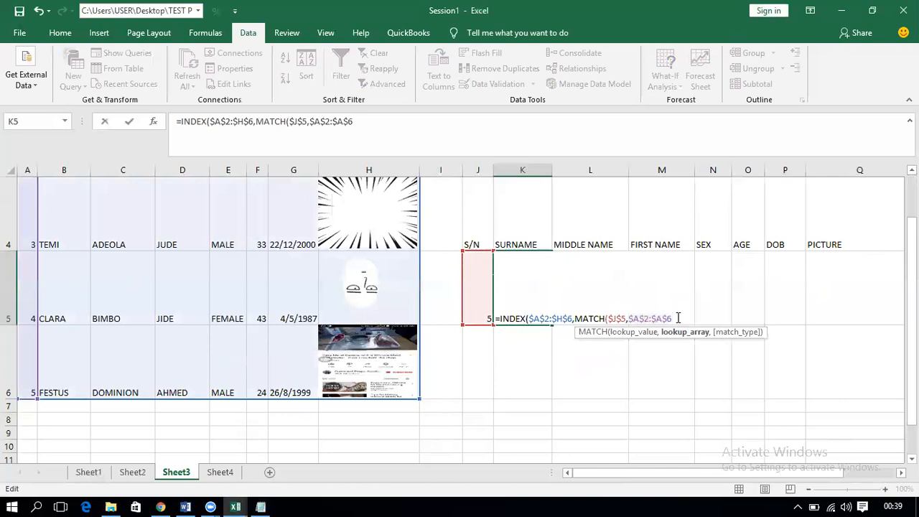
{"action": "type", "text": ",0"}
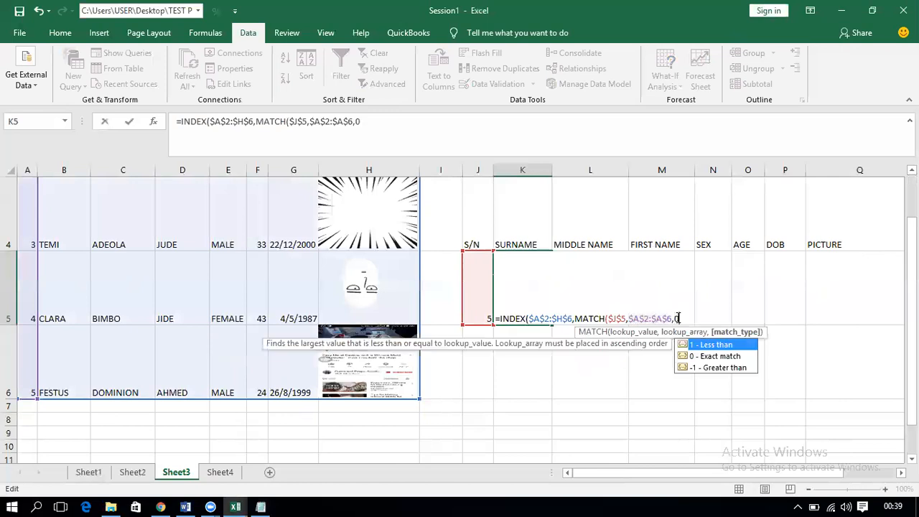
{"action": "type", "text": ")"}
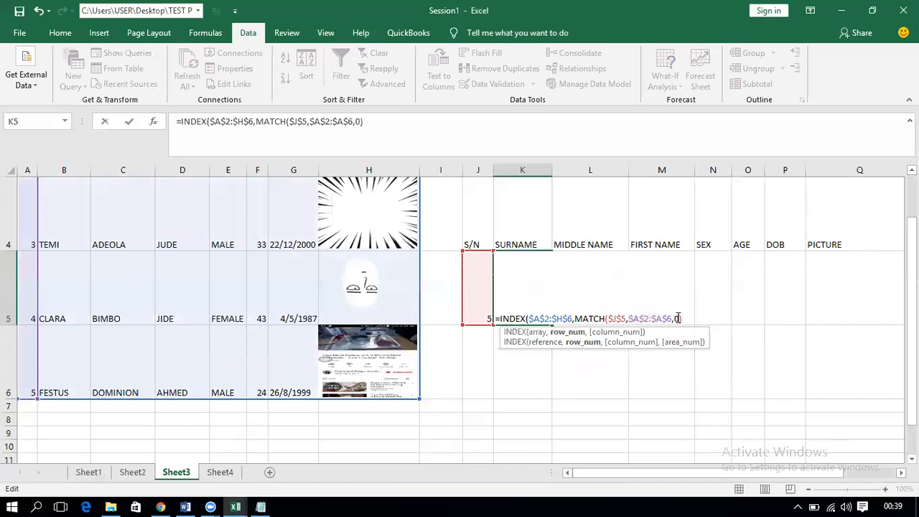
{"action": "type", "text": ","}
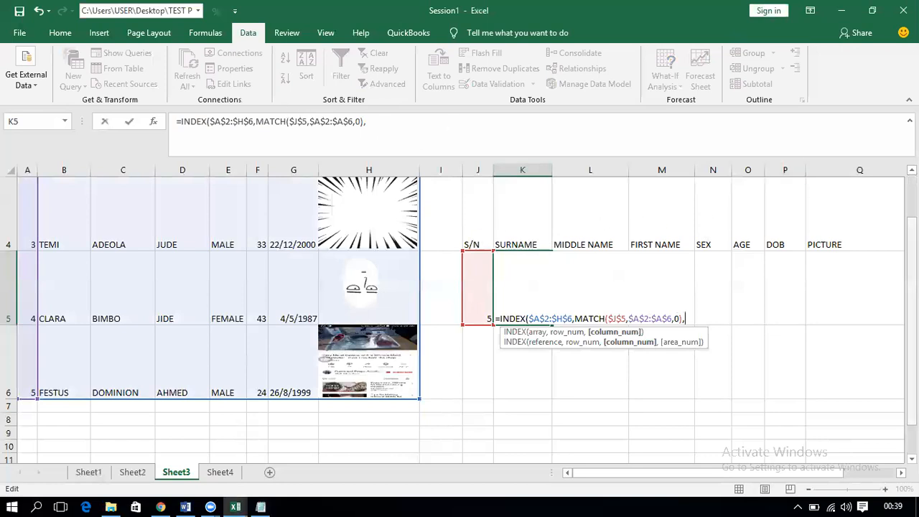
Step: Add MATCH($K$4,$A$1:$H$1,0) as the column argument, commit, and accept Excel's correction
{"action": "scroll", "coordinate": [776, 326], "scroll_direction": "up", "scroll_amount": 1}
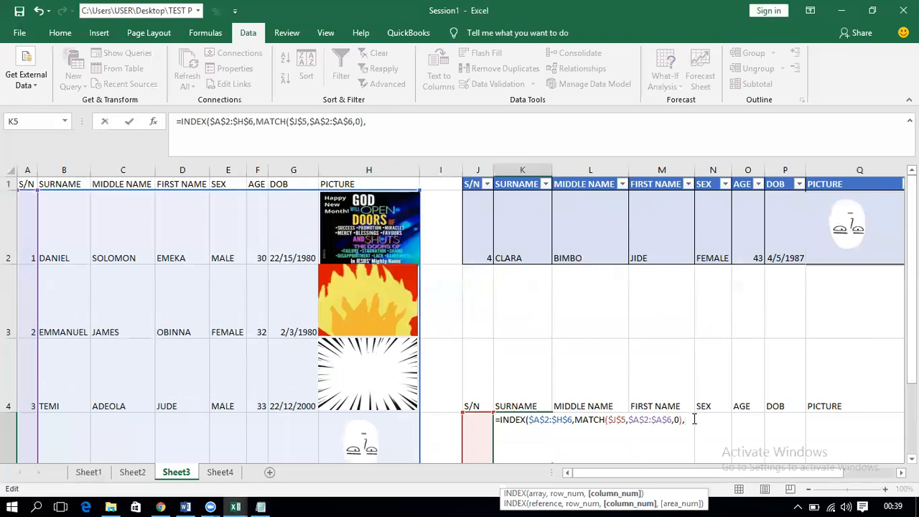
{"action": "type", "text": "MA"}
{"action": "key", "text": "Tab"}
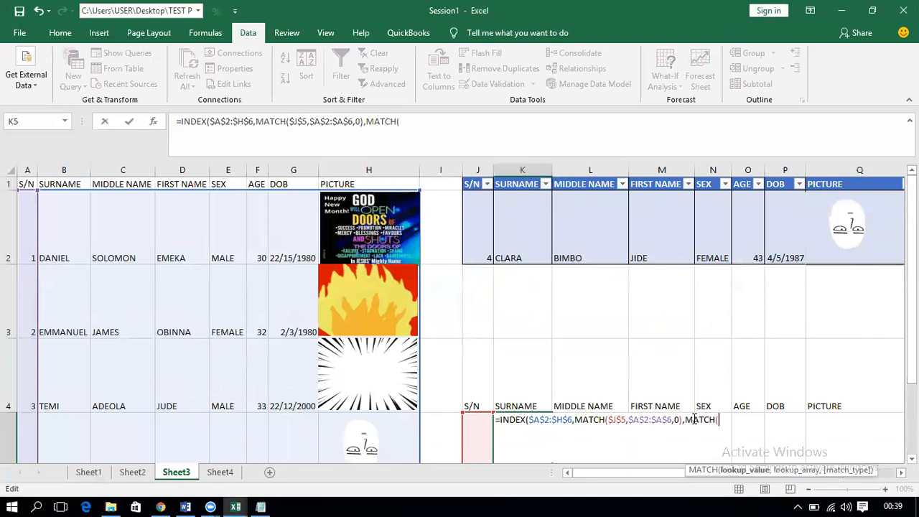
{"action": "left_click", "coordinate": [528, 402]}
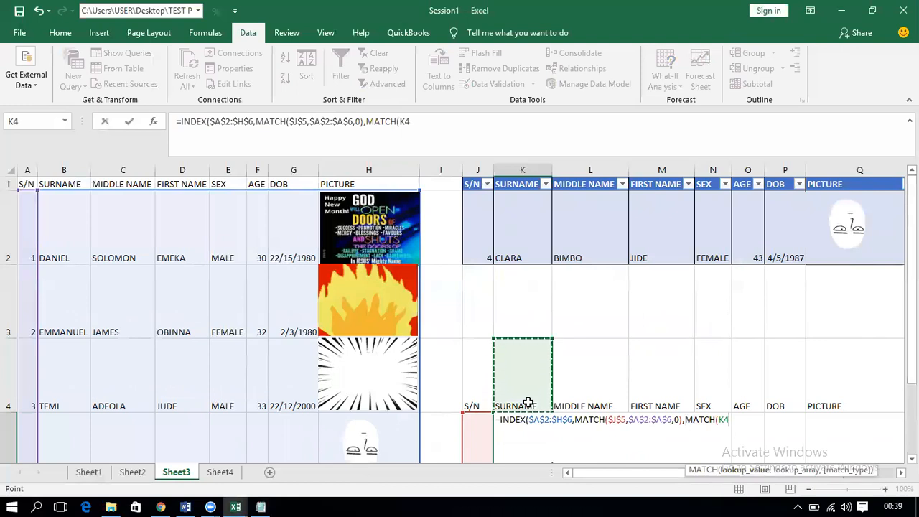
{"action": "key", "text": "F4"}
{"action": "scroll", "coordinate": [529, 403], "scroll_direction": "down", "scroll_amount": 1}
{"action": "type", "text": ","}
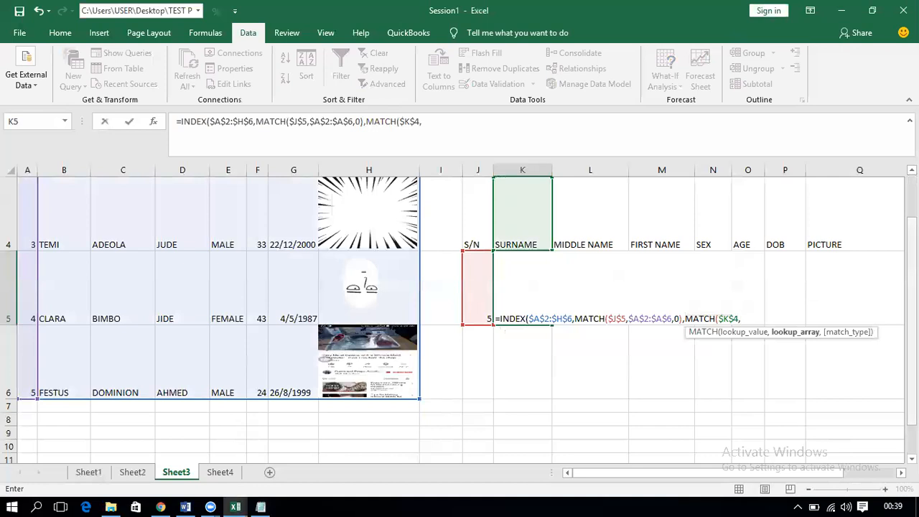
{"action": "scroll", "coordinate": [301, 187], "scroll_direction": "up", "scroll_amount": 1}
{"action": "key", "text": "ctrl+Home"}
{"action": "key", "text": "ctrl+shift+Right"}
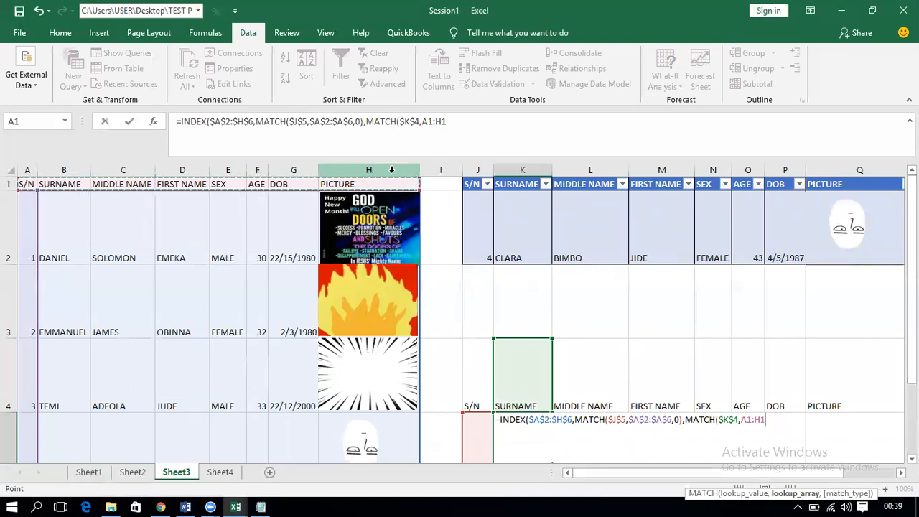
{"action": "key", "text": "F4"}
{"action": "type", "text": ","}
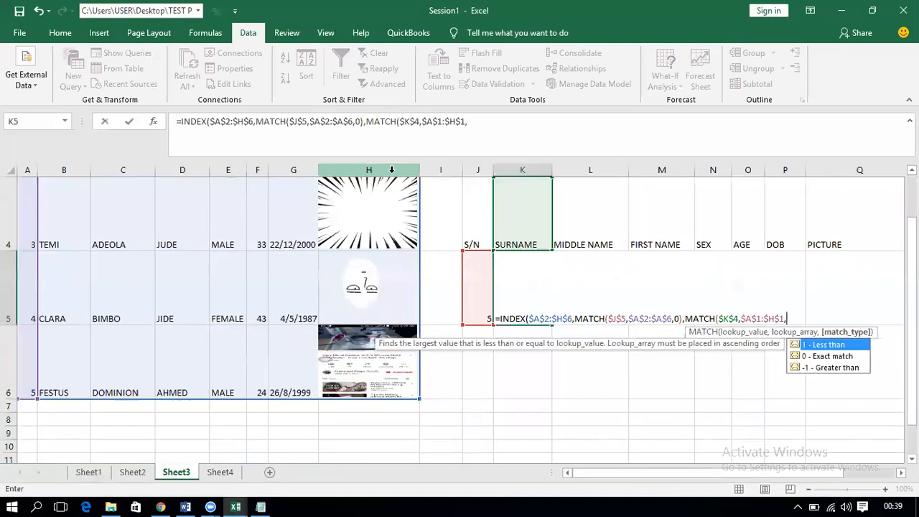
{"action": "type", "text": "0)"}
{"action": "key", "text": "Return"}
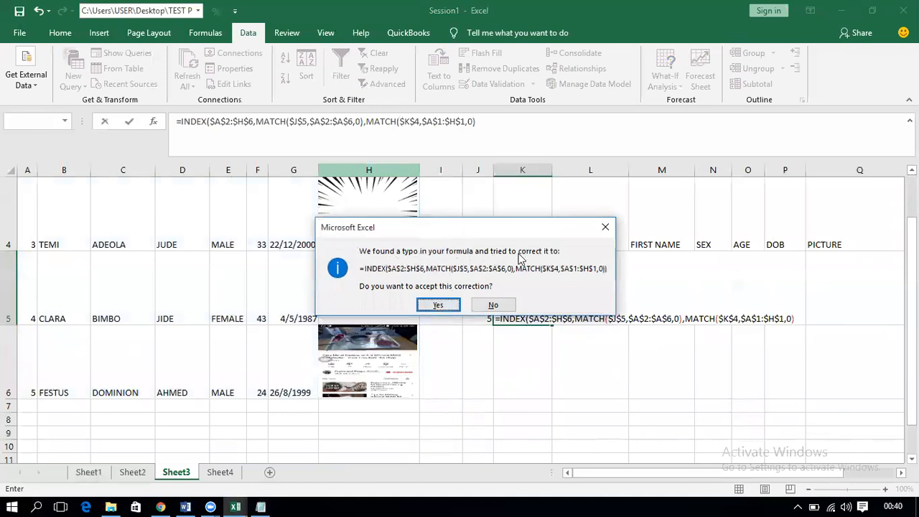
{"action": "left_click", "coordinate": [438, 305]}
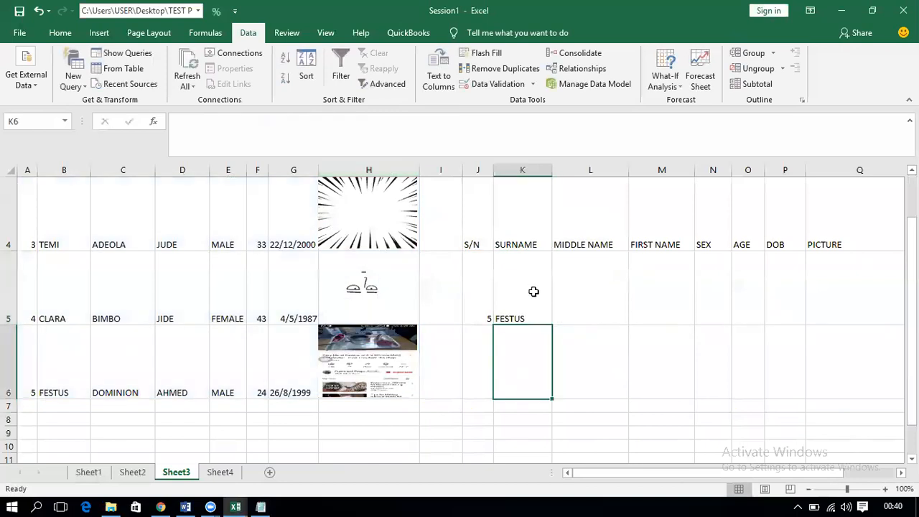
Step: Fill K5's lookup formula across to Q5, then select L5
{"action": "left_click", "coordinate": [524, 304]}
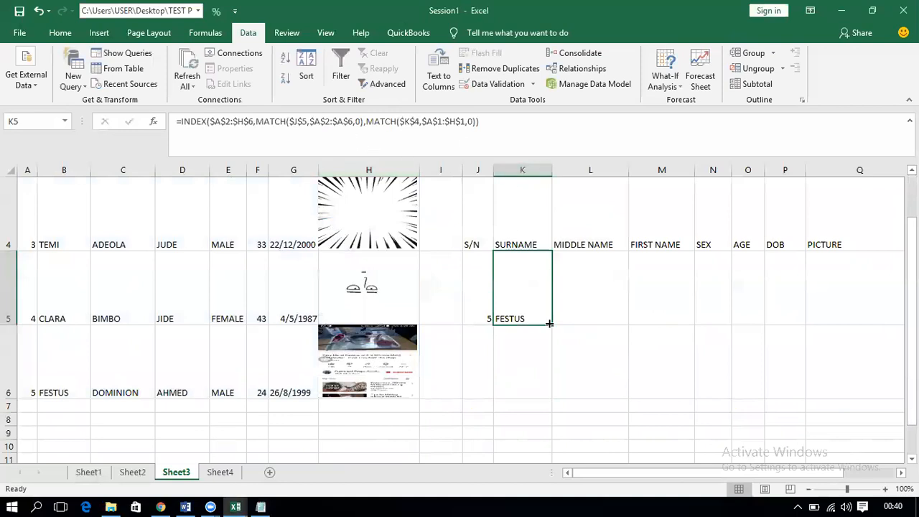
{"action": "mouse_move", "coordinate": [551, 324]}
{"action": "left_mouse_down"}
{"action": "mouse_move", "coordinate": [829, 330]}
{"action": "mouse_move", "coordinate": [845, 325]}
{"action": "mouse_move", "coordinate": [803, 324]}
{"action": "mouse_move", "coordinate": [870, 319]}
{"action": "left_mouse_up"}
{"action": "left_click", "coordinate": [511, 301]}
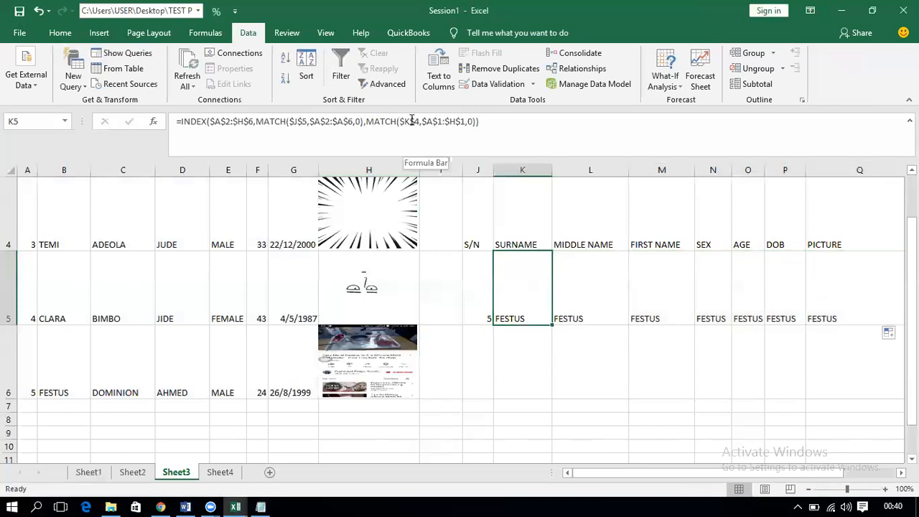
{"action": "left_click", "coordinate": [570, 301]}
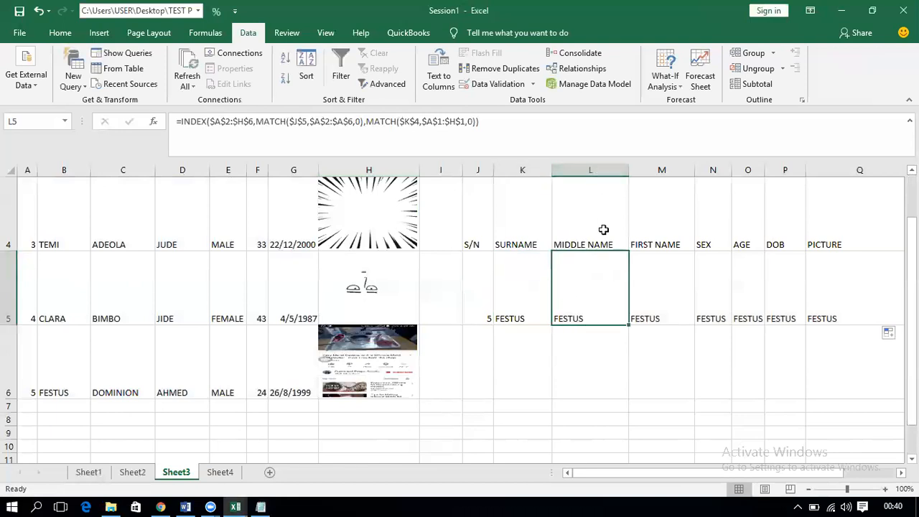
Step: Repoint L5, M5 and N5 header references to MIDDLE NAME, FIRST NAME and SEX
{"action": "left_click", "coordinate": [407, 122]}
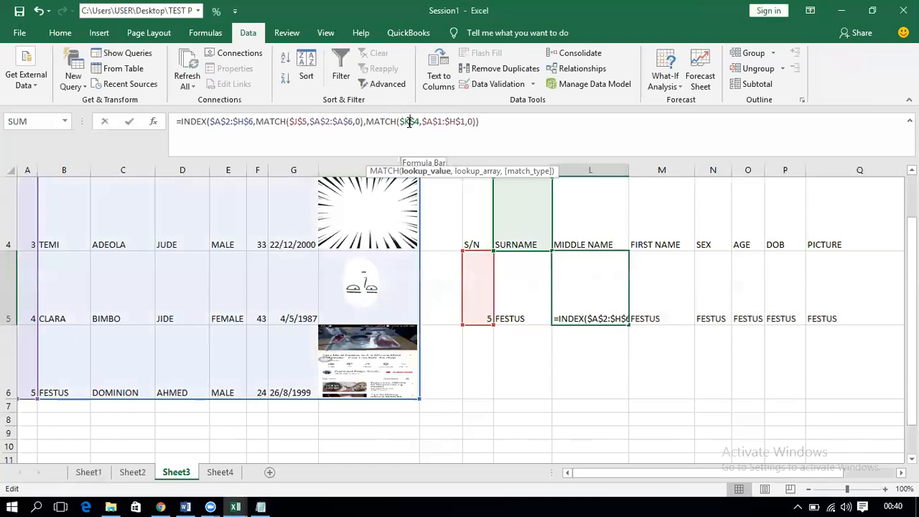
{"action": "key", "text": "BackSpace"}
{"action": "type", "text": "L"}
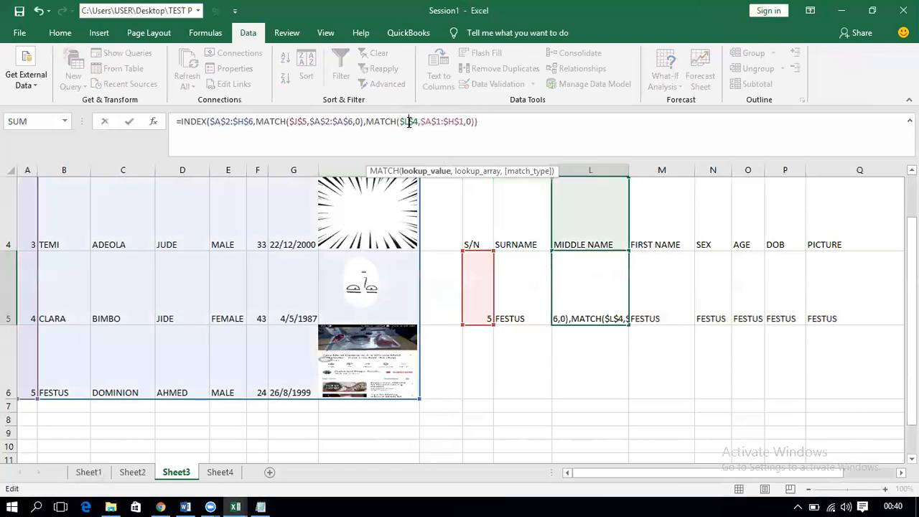
{"action": "key", "text": "Return"}
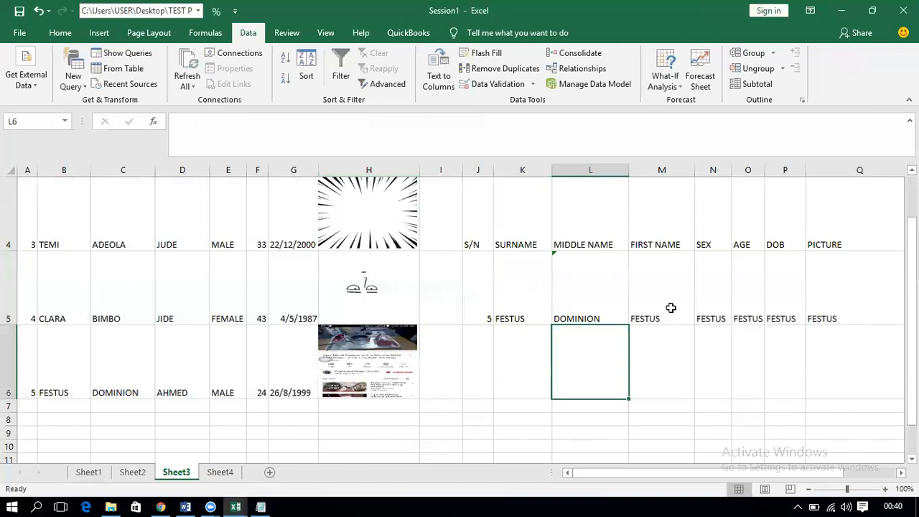
{"action": "left_click", "coordinate": [671, 307]}
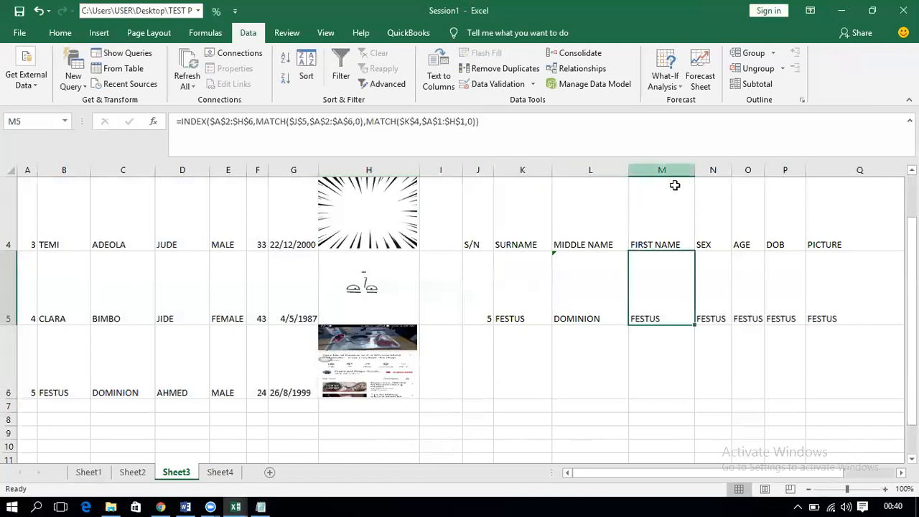
{"action": "left_click", "coordinate": [409, 121]}
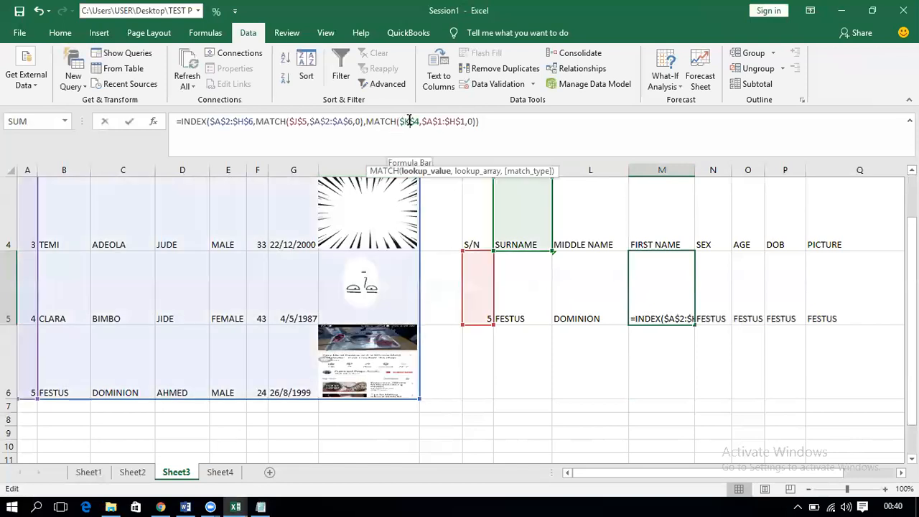
{"action": "key", "text": "BackSpace"}
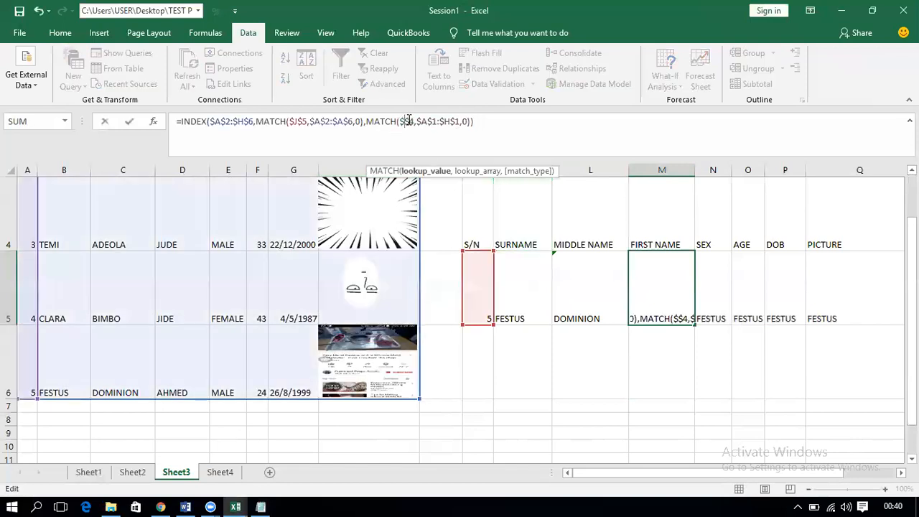
{"action": "type", "text": "M"}
{"action": "key", "text": "Return"}
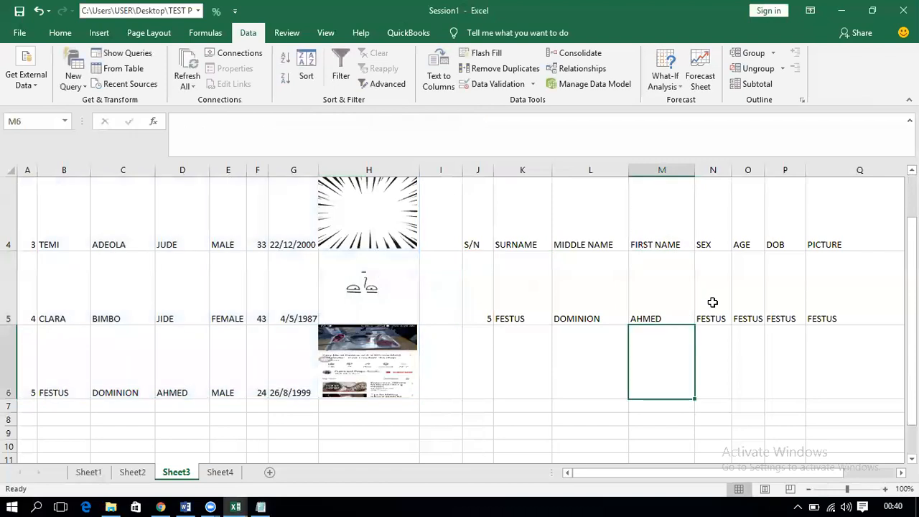
{"action": "left_click", "coordinate": [712, 302]}
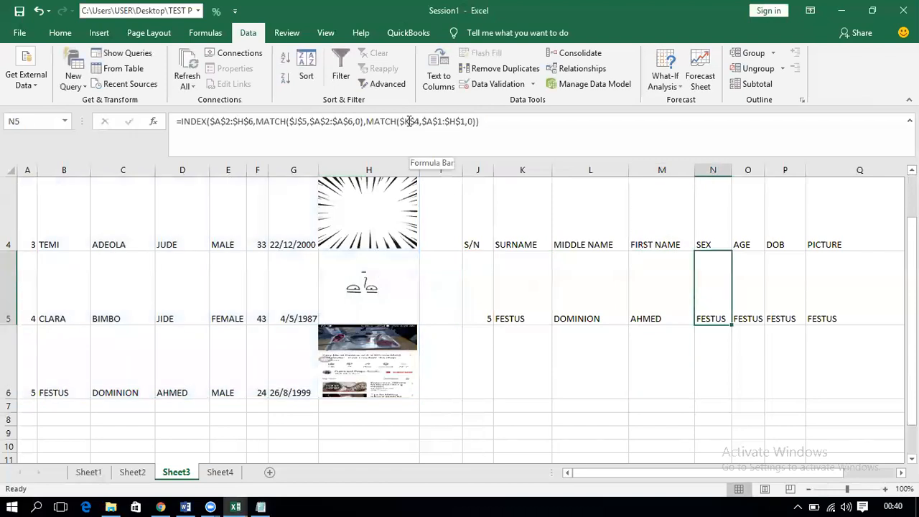
{"action": "left_click", "coordinate": [409, 121]}
{"action": "key", "text": "BackSpace"}
{"action": "type", "text": "N"}
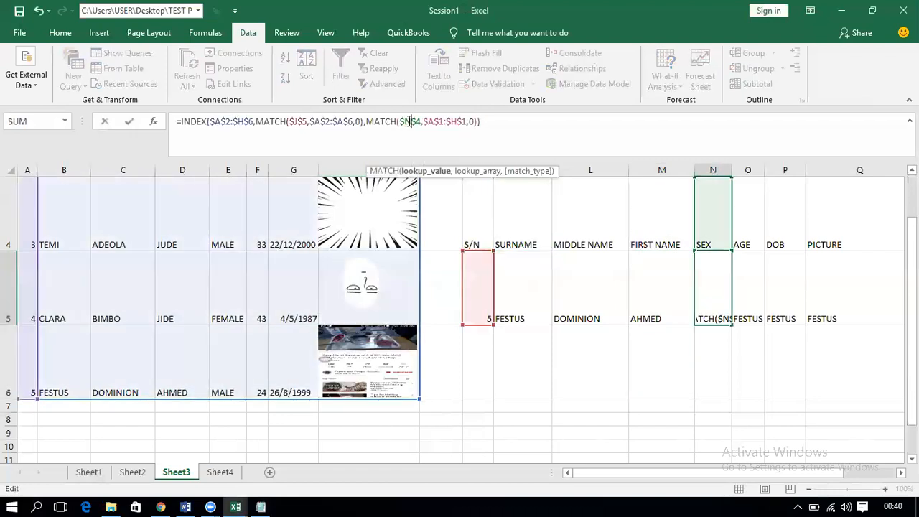
{"action": "key", "text": "Return"}
Step: Repoint O5 and P5 header references to AGE and DOB
{"action": "left_click", "coordinate": [749, 295]}
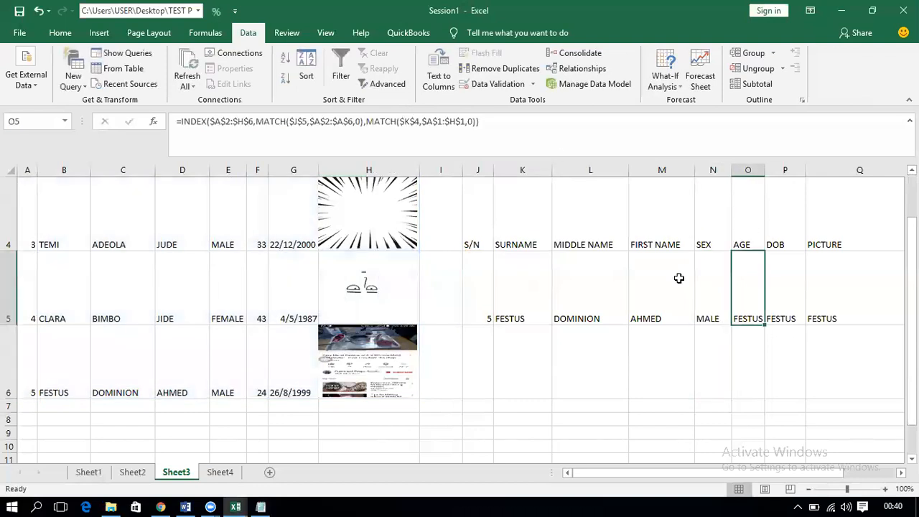
{"action": "left_click", "coordinate": [411, 122]}
{"action": "key", "text": "BackSpace"}
{"action": "type", "text": "O"}
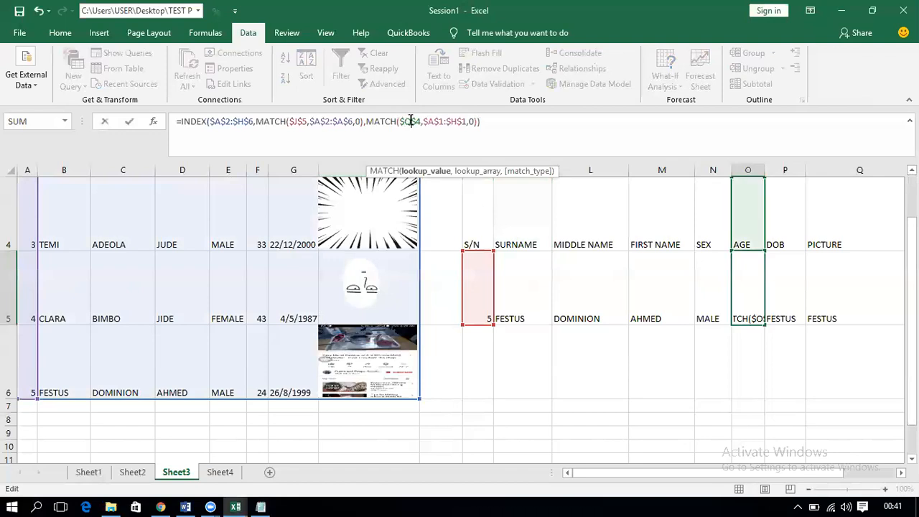
{"action": "key", "text": "Return"}
{"action": "left_click", "coordinate": [786, 281]}
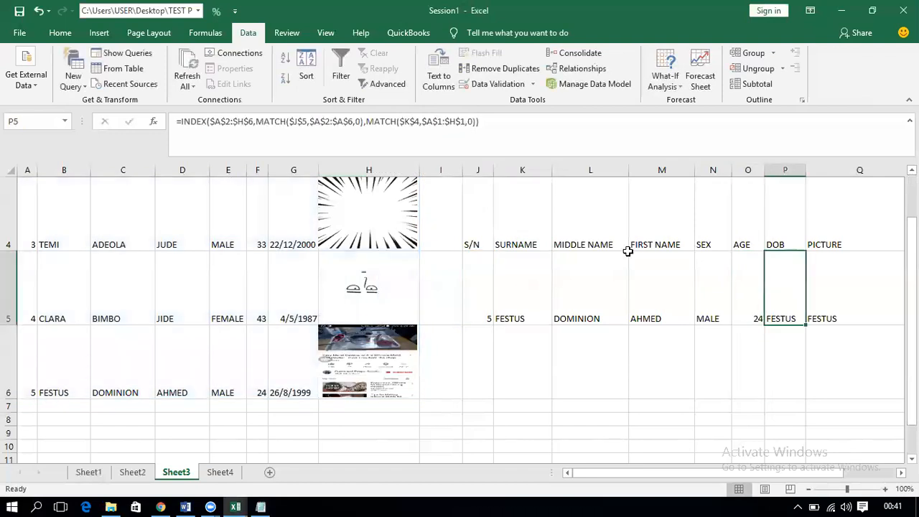
{"action": "left_click", "coordinate": [407, 122]}
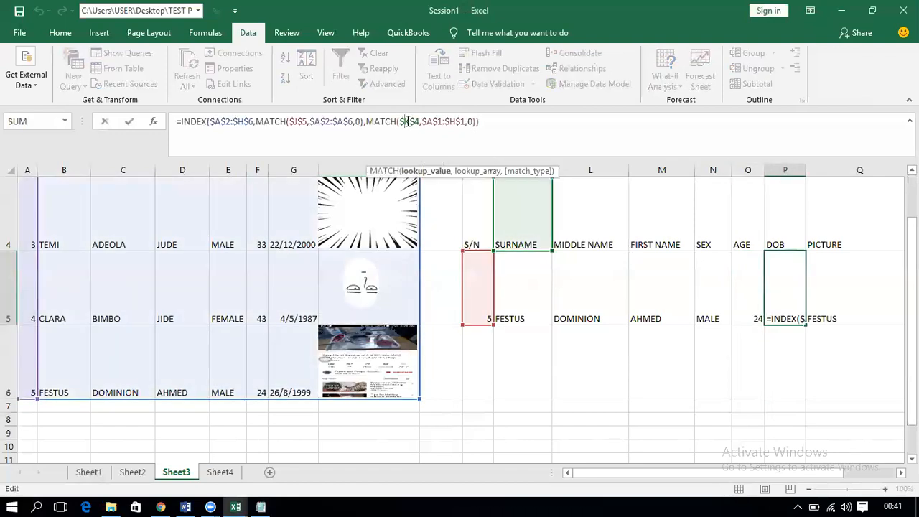
{"action": "key", "text": "BackSpace"}
{"action": "type", "text": "P"}
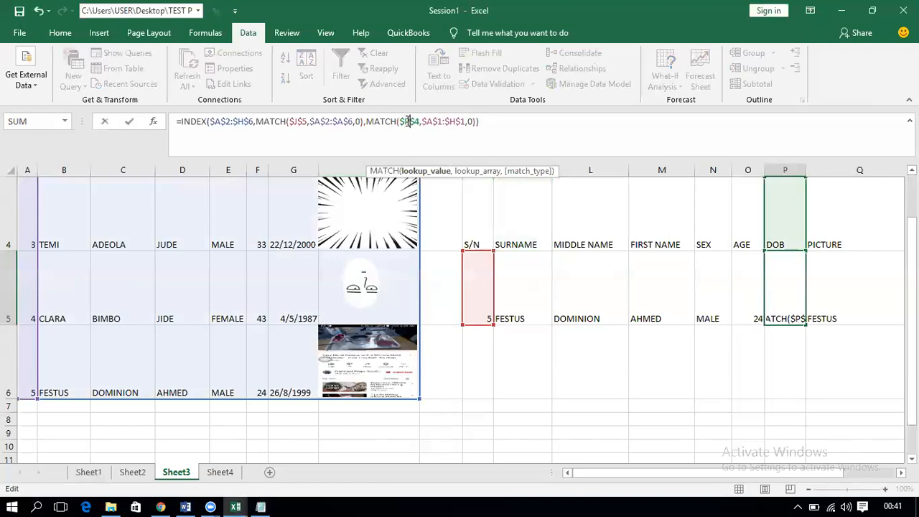
{"action": "key", "text": "Return"}
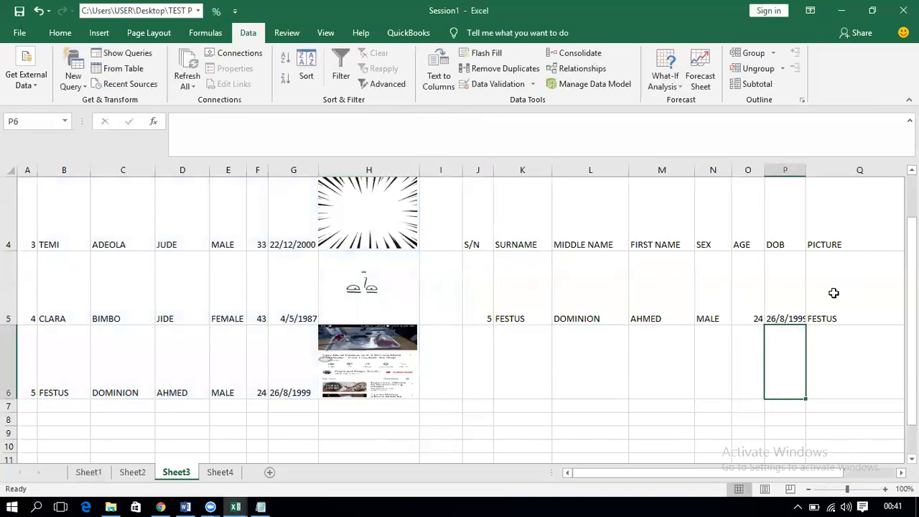
Step: Edit Q5's formula header reference for the PICTURE heading and review the cell
{"action": "left_click", "coordinate": [835, 292]}
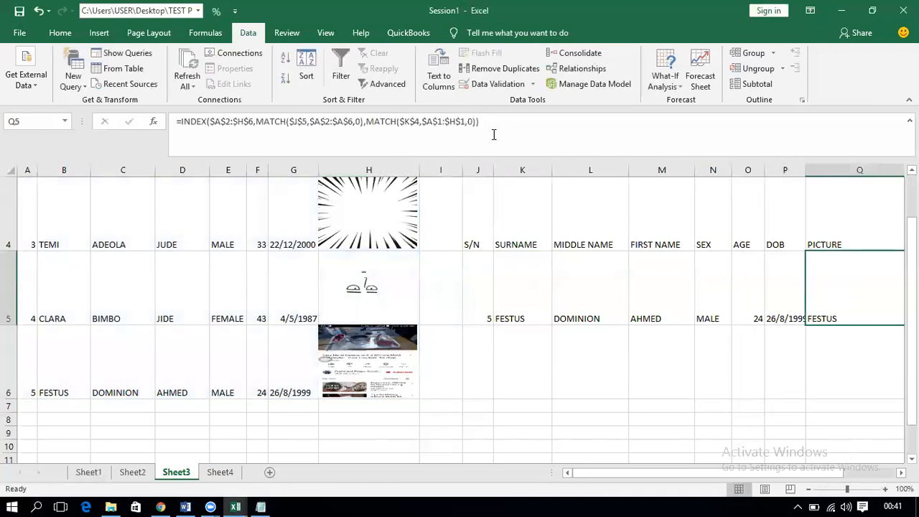
{"action": "left_click", "coordinate": [409, 122]}
{"action": "key", "text": "BackSpace"}
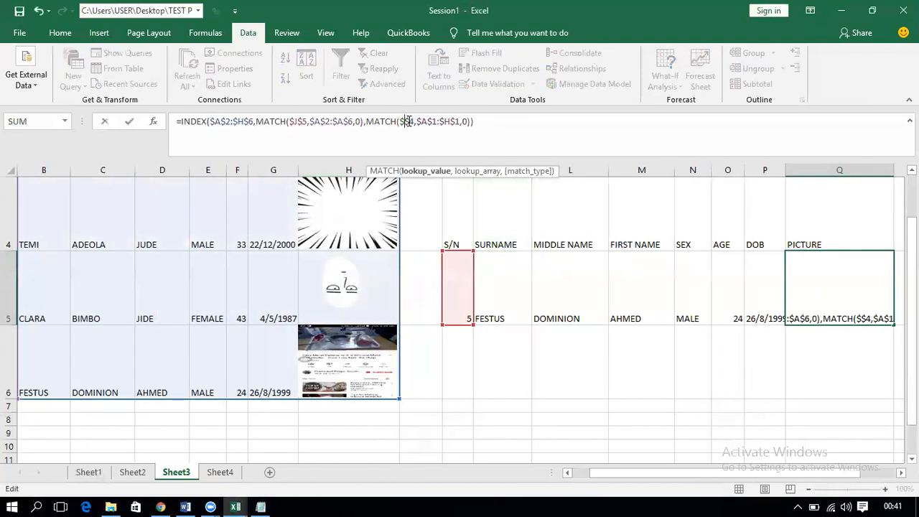
{"action": "type", "text": "J"}
{"action": "key", "text": "Return"}
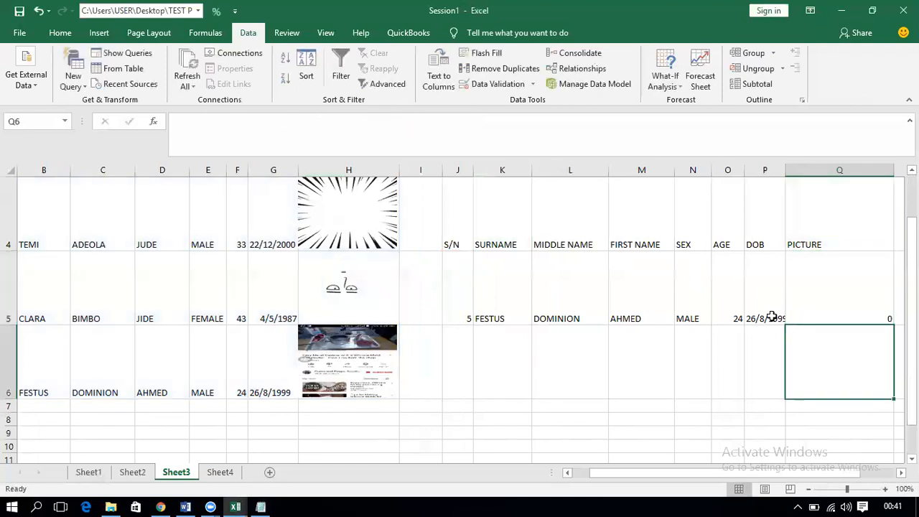
{"action": "left_click", "coordinate": [818, 300]}
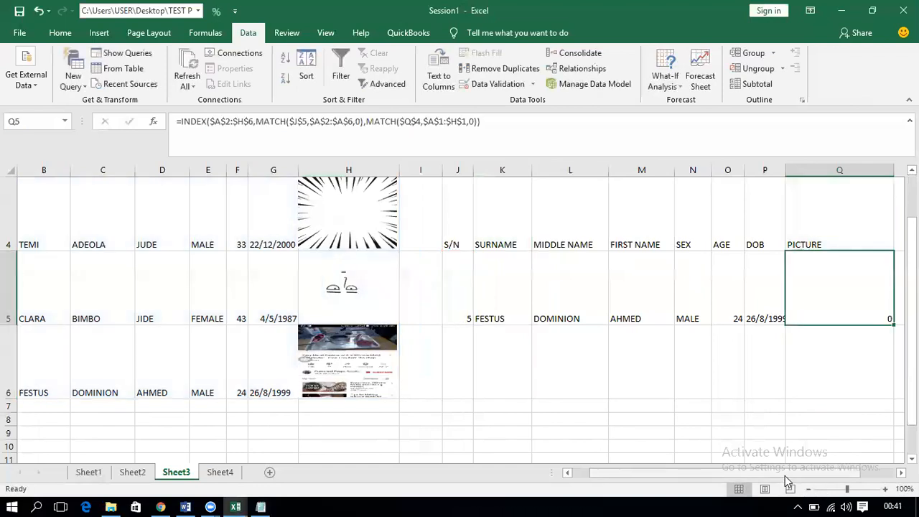
{"action": "left_click_drag", "start_coordinate": [719, 473], "coordinate": [714, 473]}
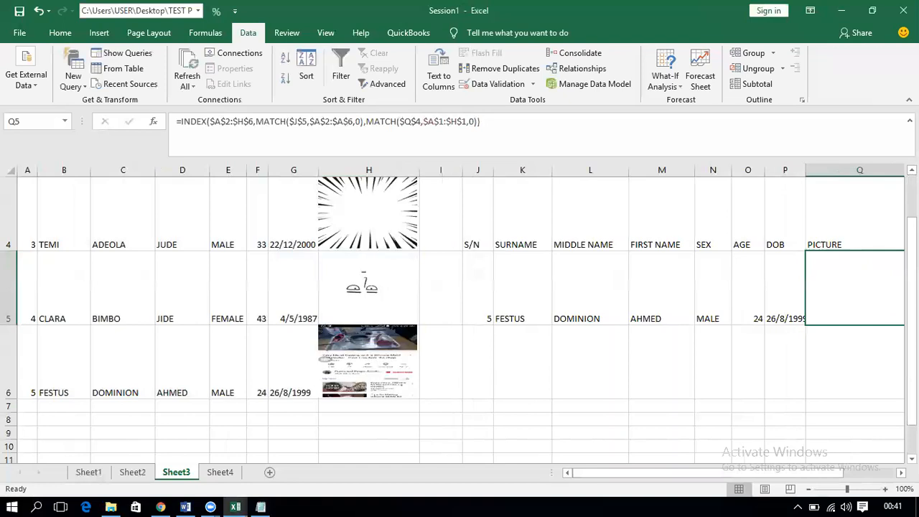
{"action": "scroll", "coordinate": [866, 228], "scroll_direction": "up", "scroll_amount": 2}
{"action": "left_click", "coordinate": [866, 228]}
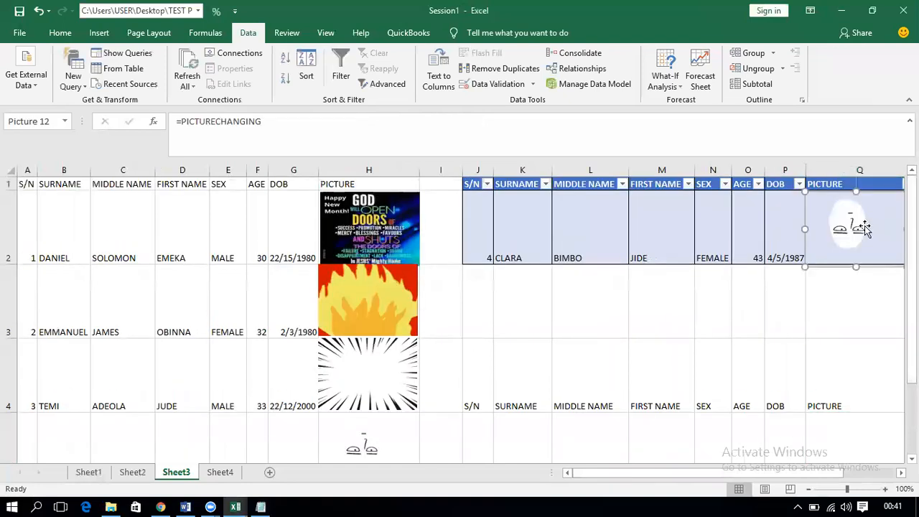
{"action": "left_click", "coordinate": [796, 231]}
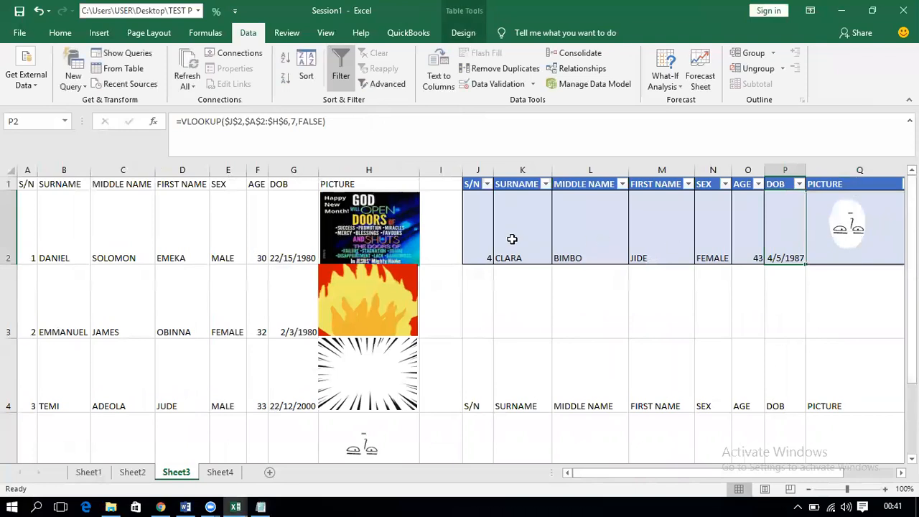
{"action": "left_click", "coordinate": [525, 244]}
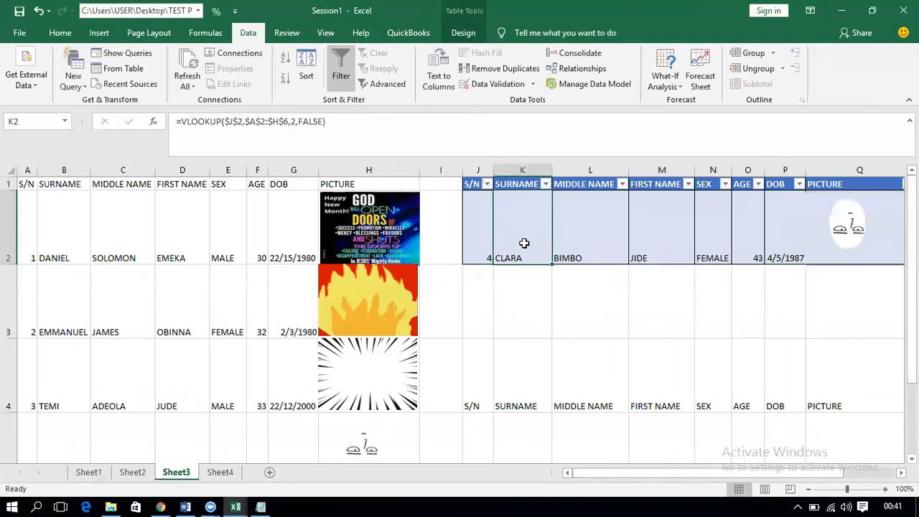
{"action": "left_click", "coordinate": [778, 250]}
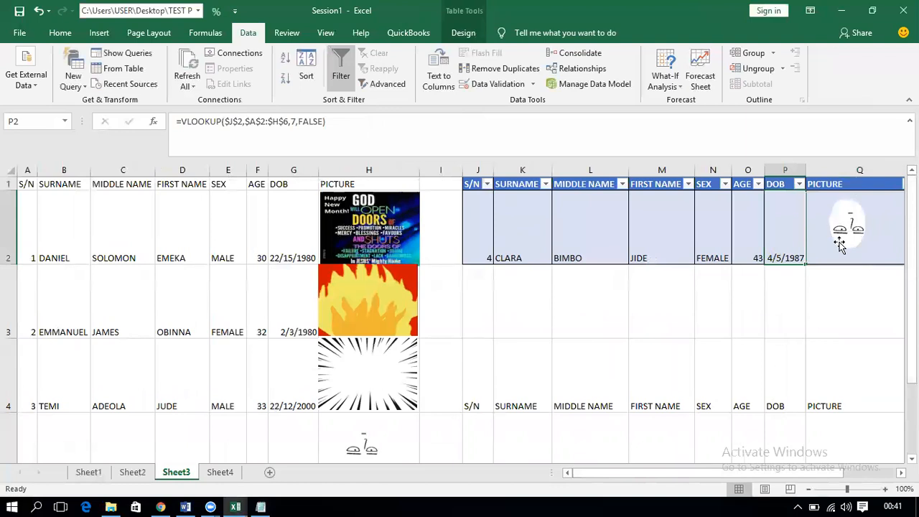
{"action": "scroll", "coordinate": [790, 359], "scroll_direction": "down", "scroll_amount": 2}
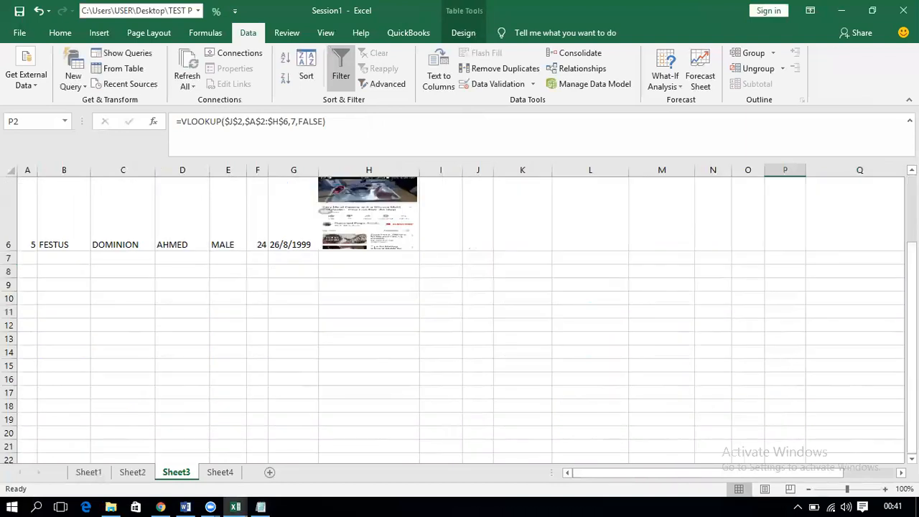
{"action": "scroll", "coordinate": [848, 359], "scroll_direction": "up", "scroll_amount": 2}
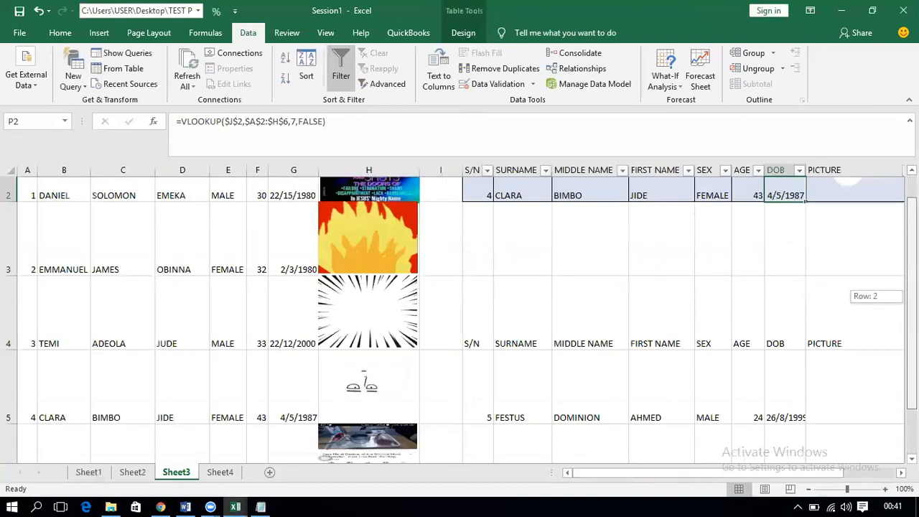
{"action": "scroll", "coordinate": [847, 359], "scroll_direction": "down", "scroll_amount": 1}
{"action": "left_click", "coordinate": [848, 360]}
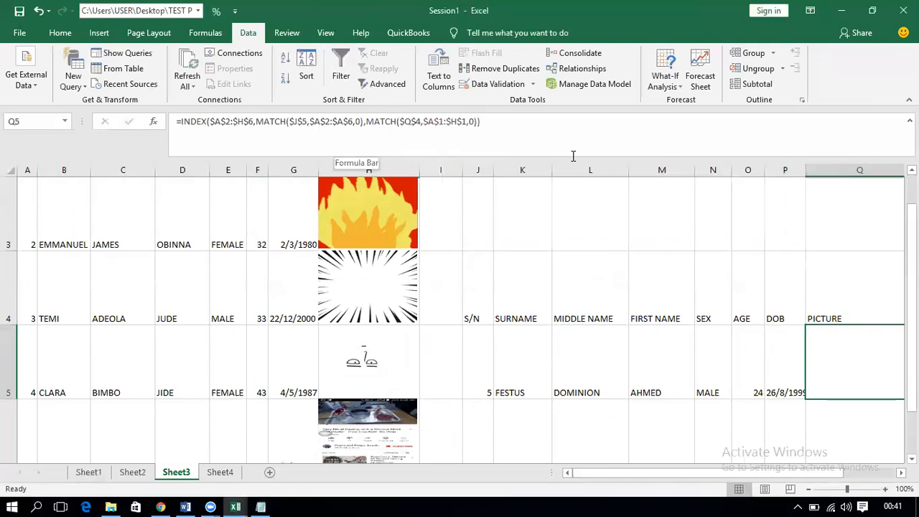
Step: Copy Q5's whole INDEX/MATCH formula from the formula bar, then delete it
{"action": "left_click_drag", "start_coordinate": [486, 128], "coordinate": [147, 111]}
{"action": "key", "text": "F2"}
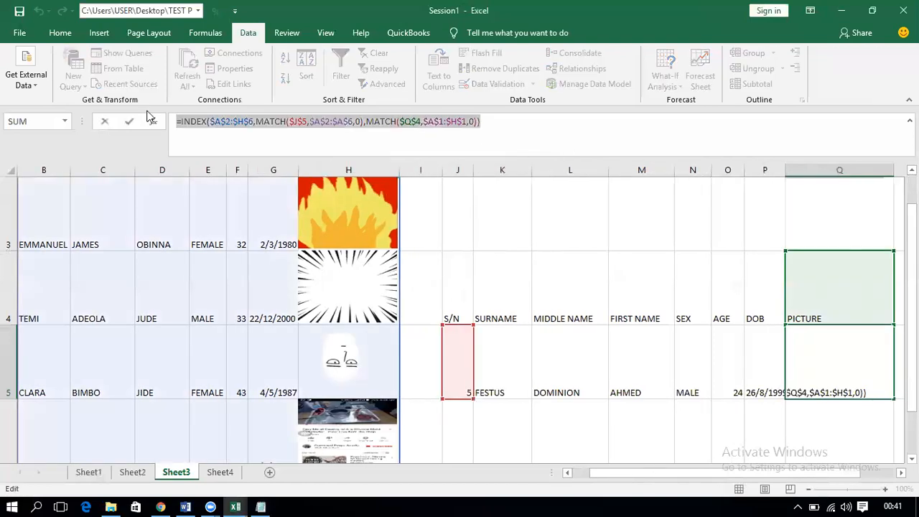
{"action": "key", "text": "BackSpace"}
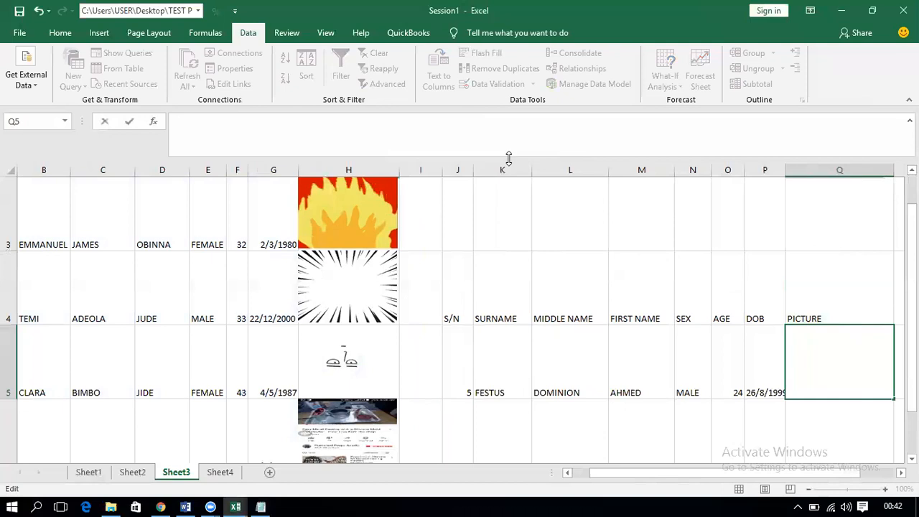
{"action": "left_click", "coordinate": [706, 412]}
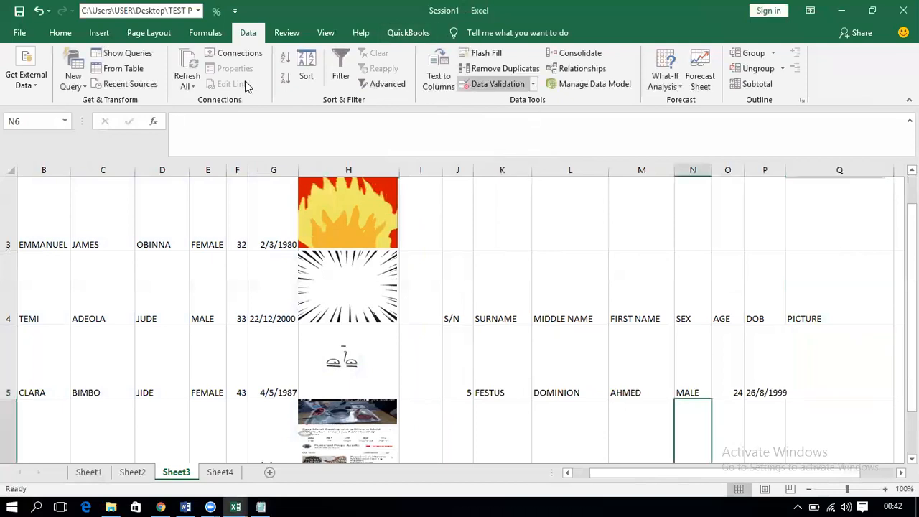
Step: Define the name PICSCHANGING referring to the pasted INDEX/MATCH picture formula
{"action": "left_click", "coordinate": [217, 32]}
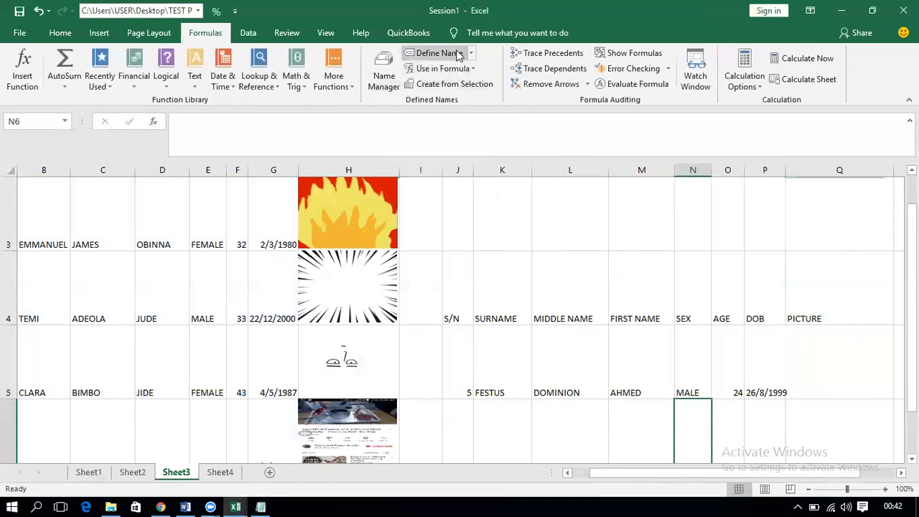
{"action": "left_click", "coordinate": [434, 54]}
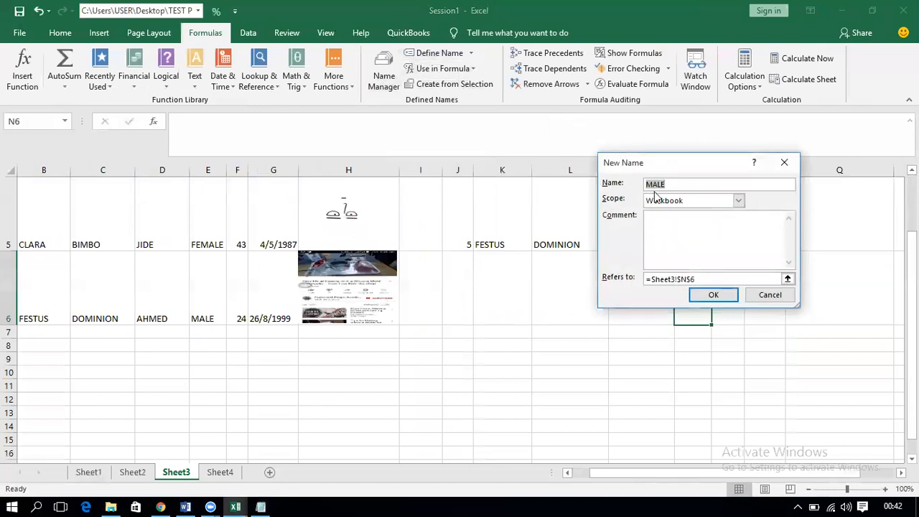
{"action": "type", "text": "PICSCHANGING"}
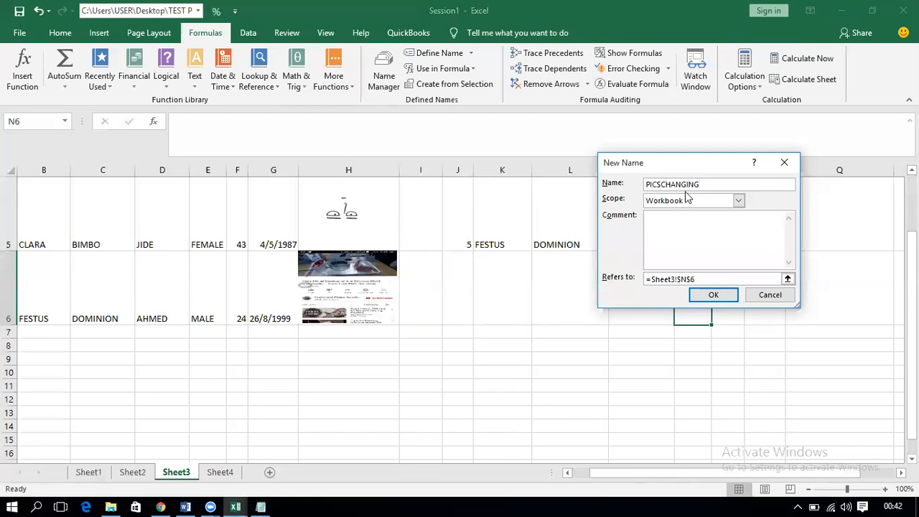
{"action": "left_click", "coordinate": [707, 278]}
{"action": "key", "text": "ctrl+v"}
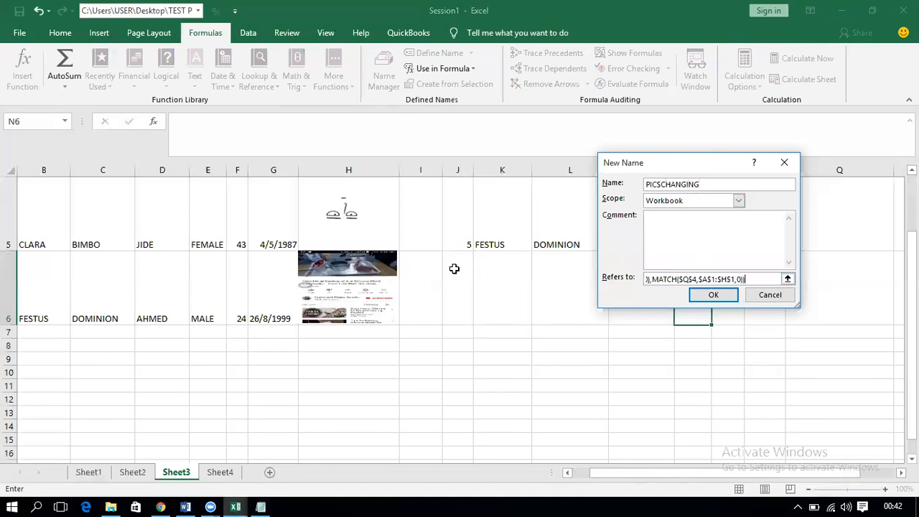
{"action": "left_click", "coordinate": [695, 298]}
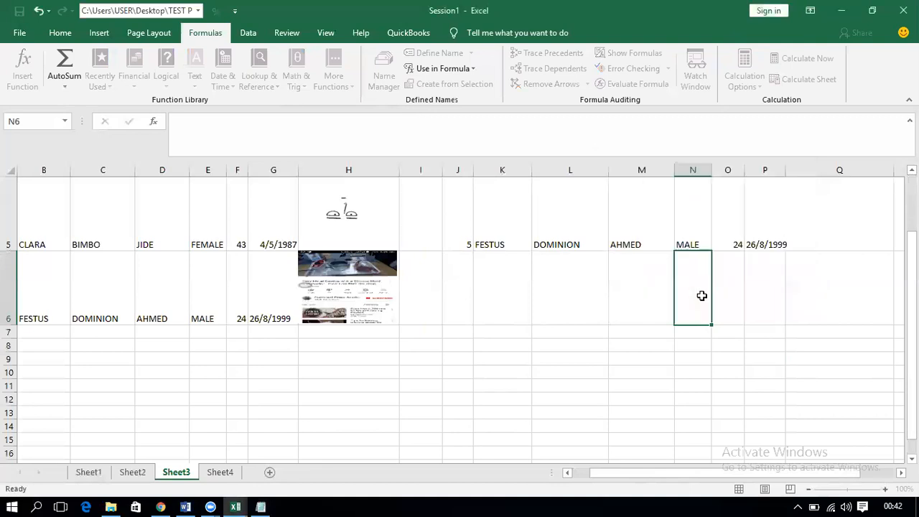
Step: Select the empty picture cell Q5, then the S/N dropdown cell J5
{"action": "left_click", "coordinate": [844, 222]}
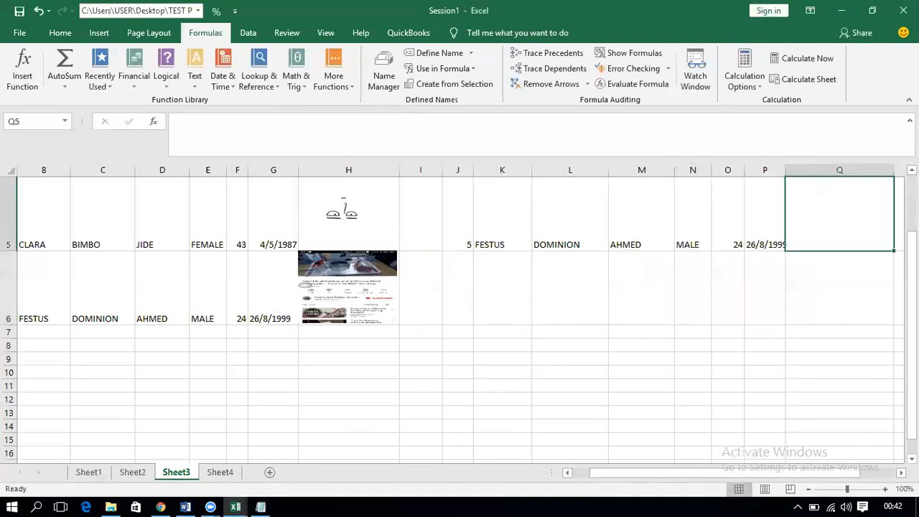
{"action": "scroll", "coordinate": [460, 316], "scroll_direction": "up", "scroll_amount": 1}
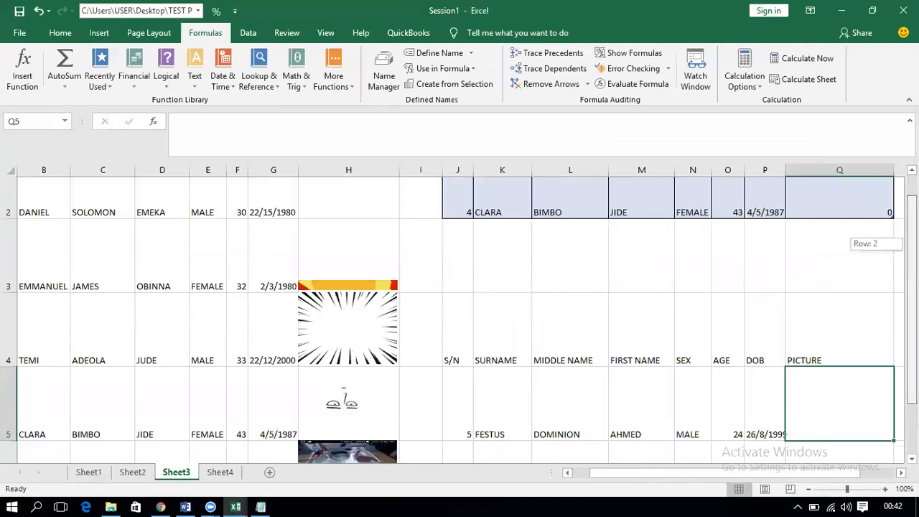
{"action": "scroll", "coordinate": [824, 199], "scroll_direction": "down", "scroll_amount": 1}
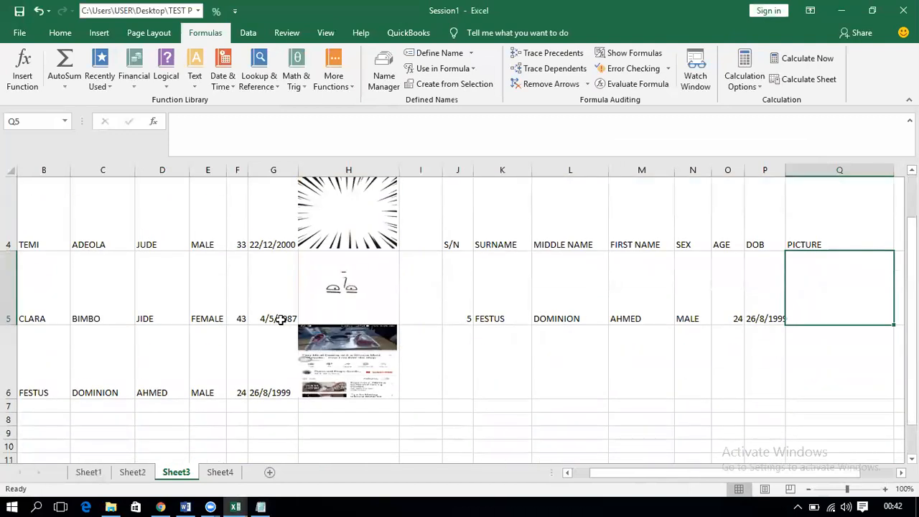
{"action": "left_click", "coordinate": [465, 316]}
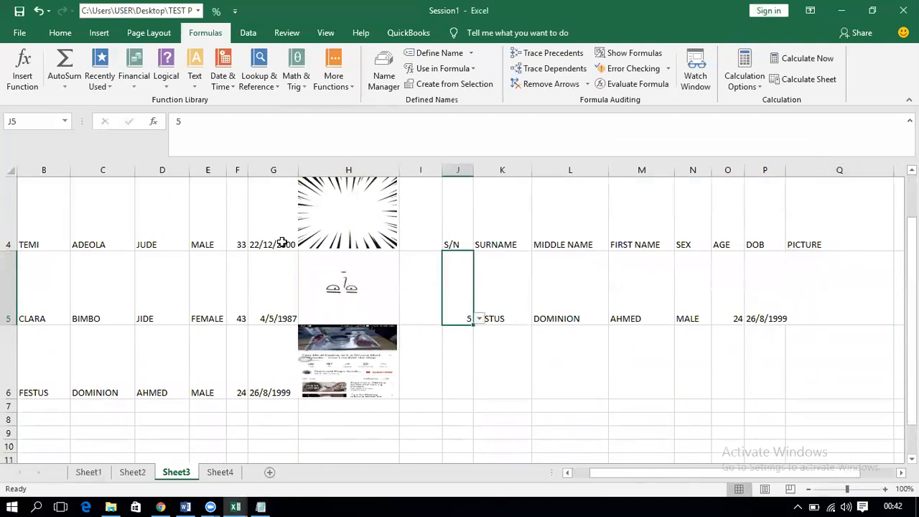
Step: Copy cell H4, which holds TEMI's starburst picture, with Ctrl+C
{"action": "left_click", "coordinate": [227, 234]}
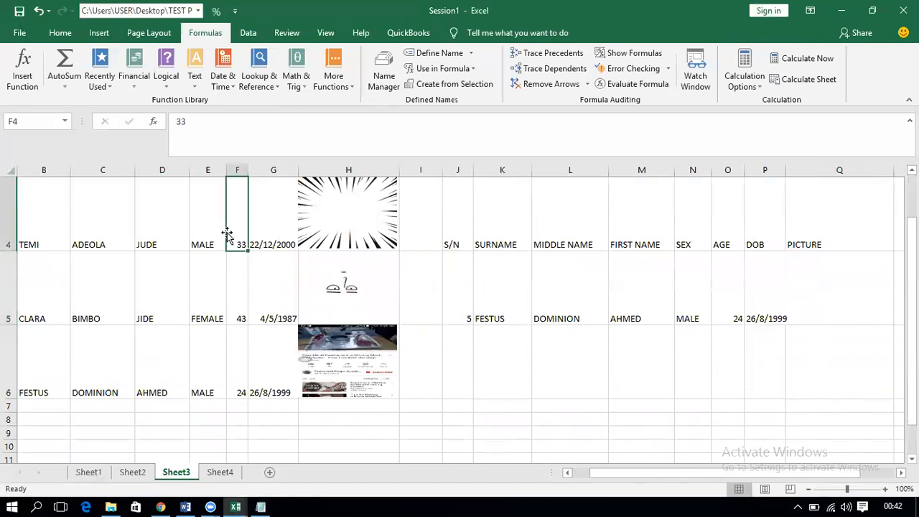
{"action": "key", "text": "Right"}
{"action": "key", "text": "Right"}
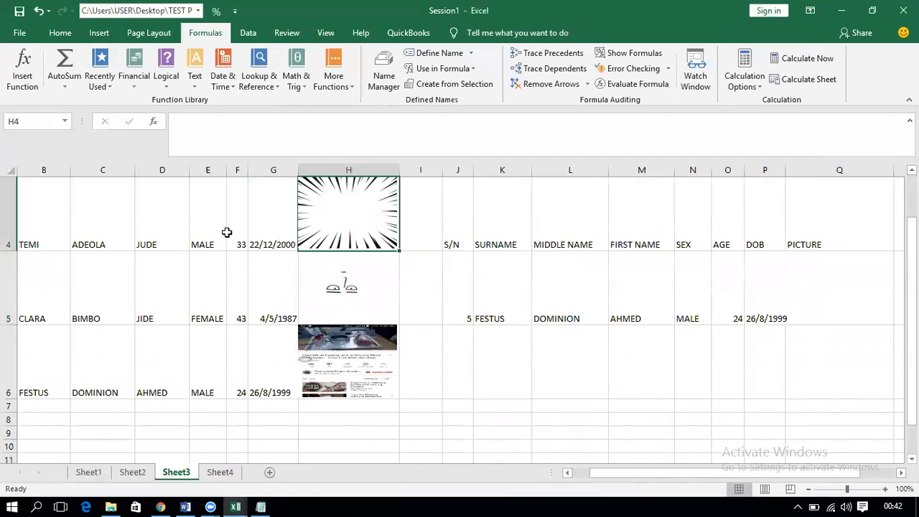
{"action": "key", "text": "Left"}
{"action": "key", "text": "Left"}
{"action": "key", "text": "Left"}
{"action": "key", "text": "Left"}
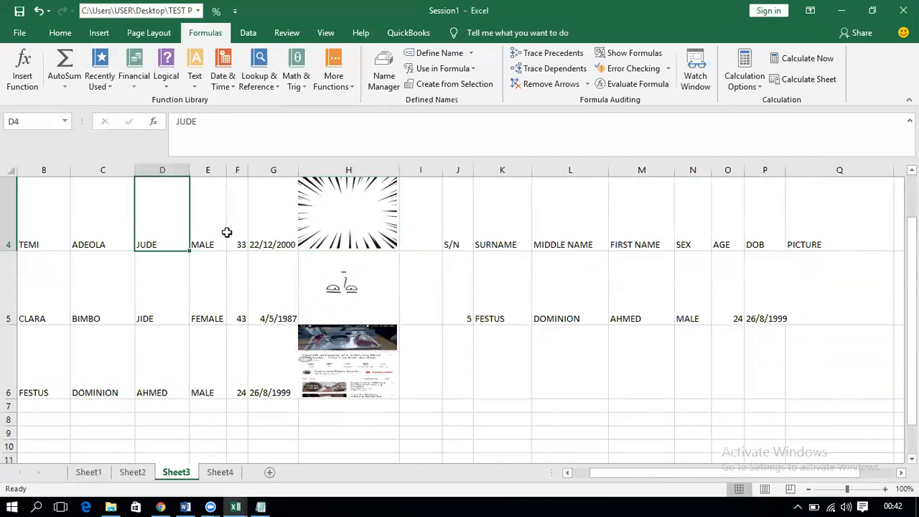
{"action": "left_click", "coordinate": [376, 220]}
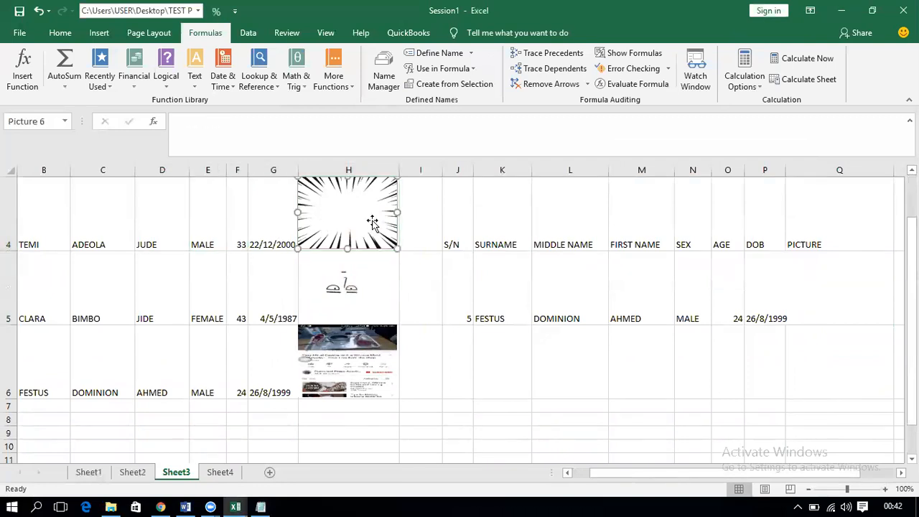
{"action": "left_click", "coordinate": [195, 218]}
{"action": "key", "text": "Right"}
{"action": "key", "text": "Right"}
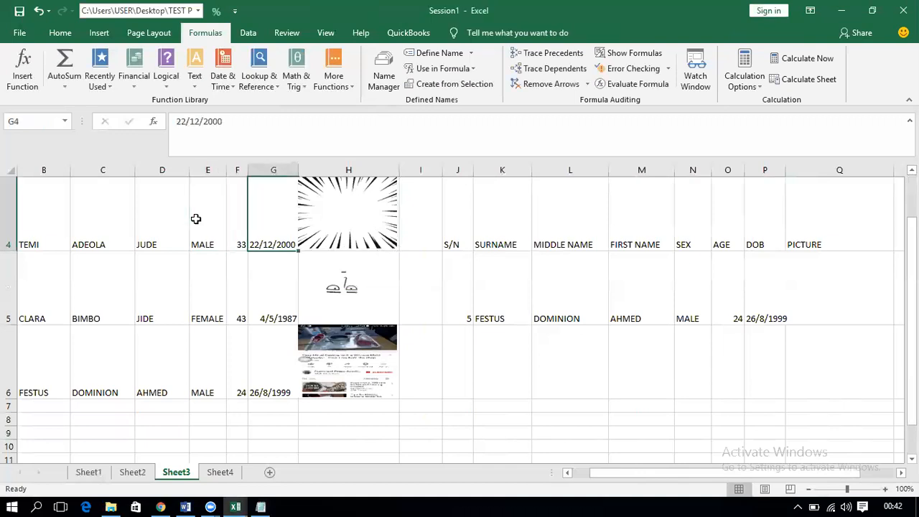
{"action": "key", "text": "Right"}
{"action": "key", "text": "ctrl+c"}
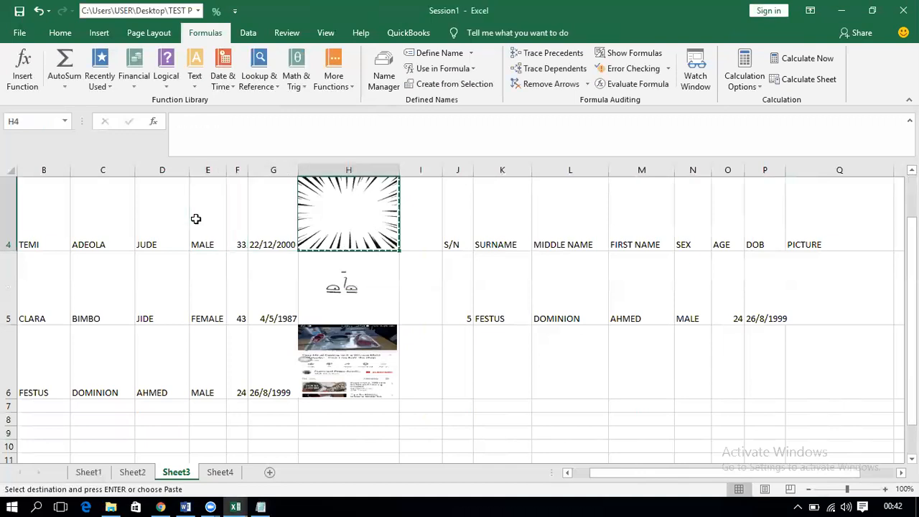
Step: Paste cell H4 as a linked picture using the Linked Picture paste option
{"action": "left_click", "coordinate": [59, 33]}
{"action": "left_click", "coordinate": [20, 88]}
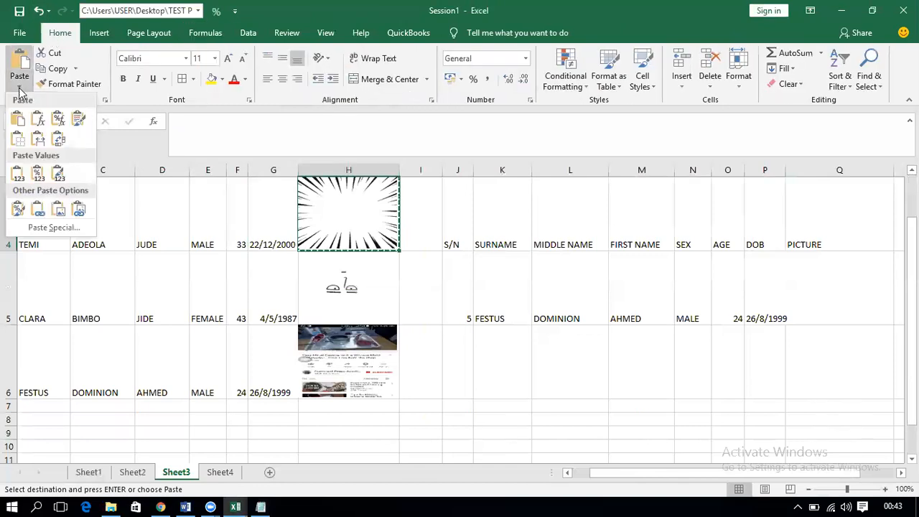
{"action": "left_click", "coordinate": [79, 211]}
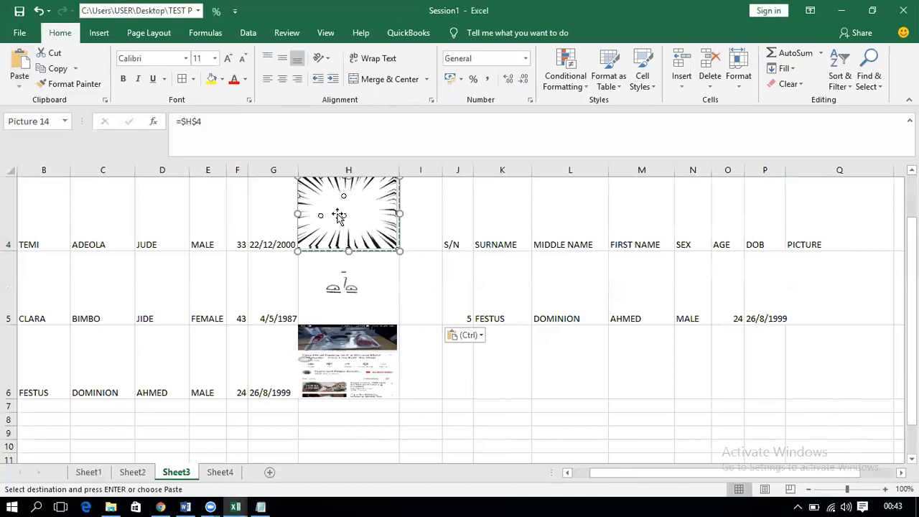
{"action": "left_click", "coordinate": [830, 301]}
{"action": "key", "text": "ctrl+v"}
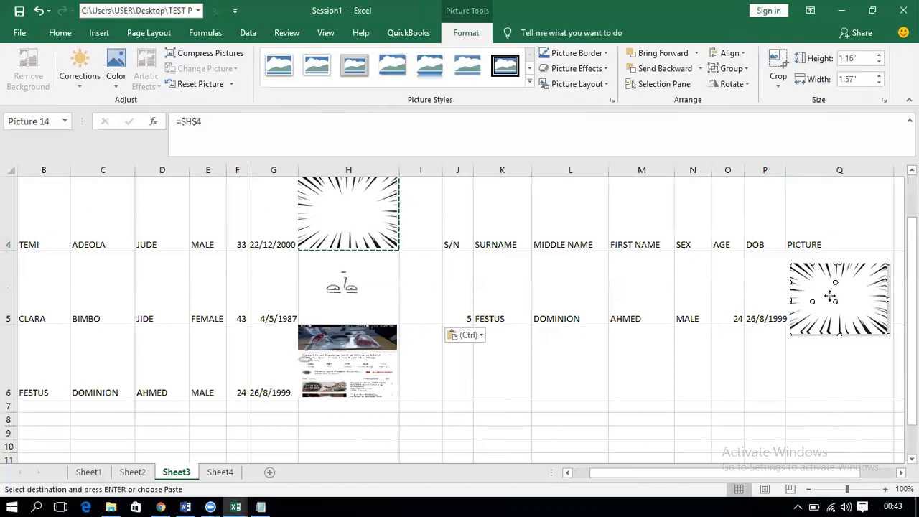
Step: Position the linked =$H$4 picture inside cell Q5 under the PICTURE heading
{"action": "left_click_drag", "start_coordinate": [830, 290], "coordinate": [831, 291]}
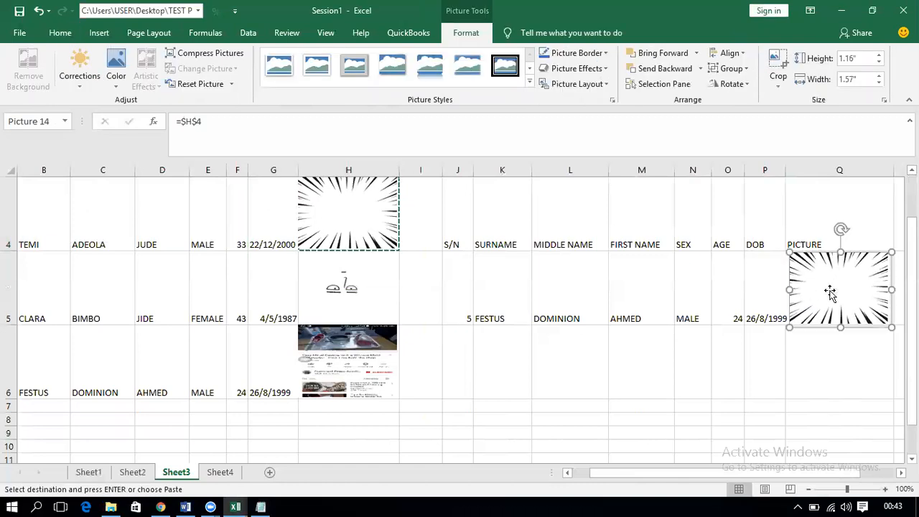
{"action": "left_click", "coordinate": [819, 340]}
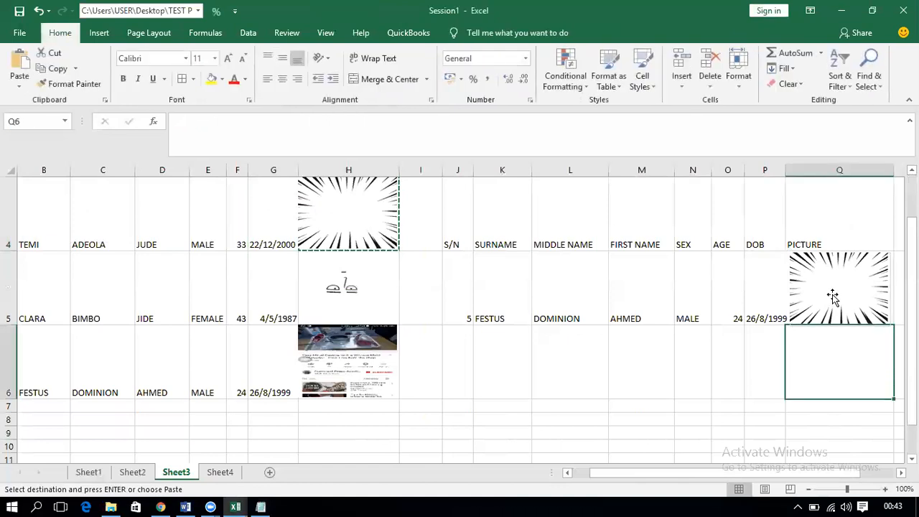
{"action": "left_click", "coordinate": [833, 298]}
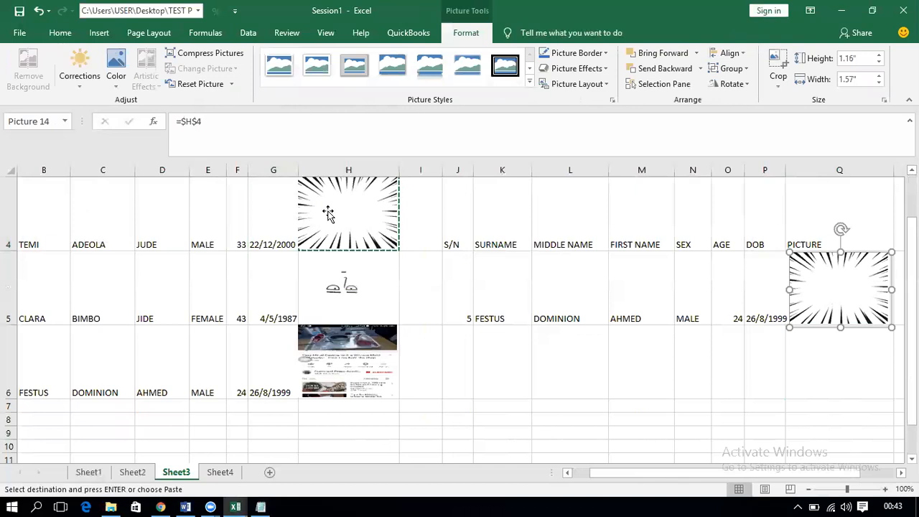
{"action": "left_click", "coordinate": [507, 364]}
{"action": "double_click", "coordinate": [507, 365]}
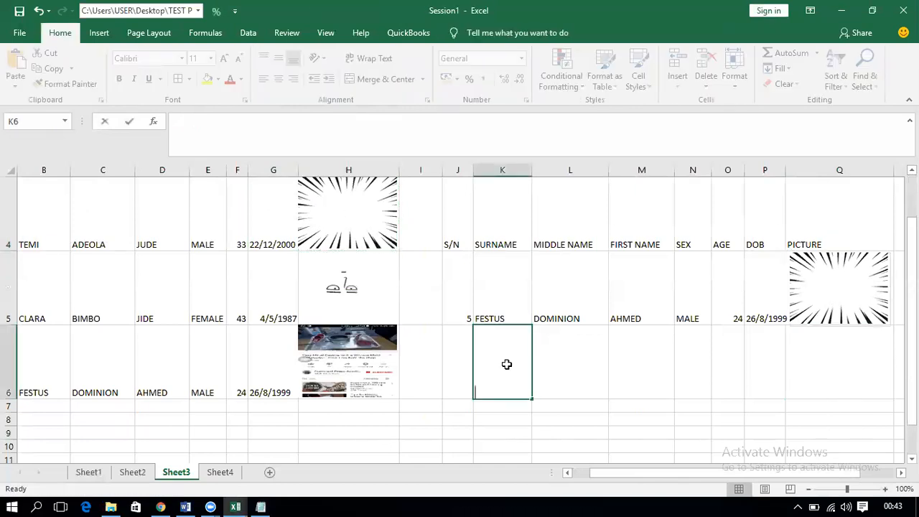
{"action": "left_click", "coordinate": [859, 288]}
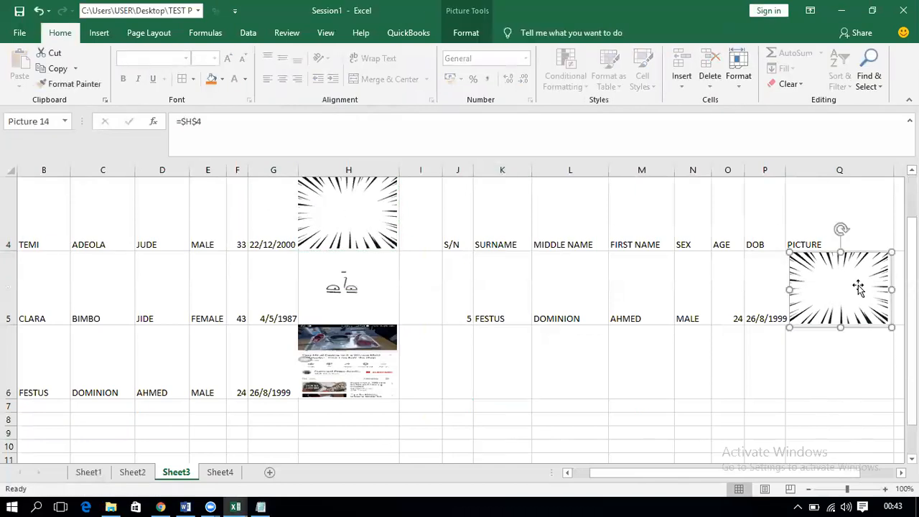
{"action": "mouse_move", "coordinate": [362, 221]}
{"action": "left_mouse_down"}
{"action": "mouse_move", "coordinate": [154, 302]}
{"action": "mouse_move", "coordinate": [377, 228]}
{"action": "mouse_move", "coordinate": [367, 220]}
{"action": "left_mouse_up"}
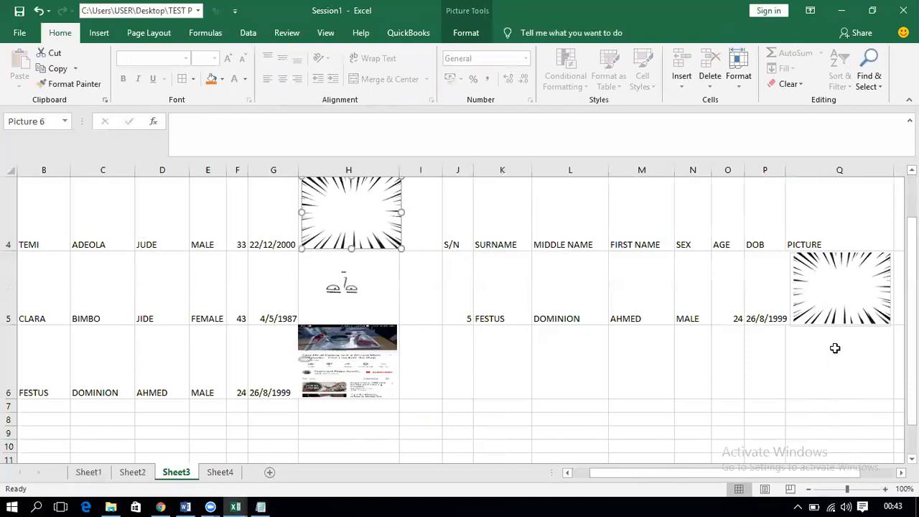
Step: Change the Q5 picture's formula from =$H$4 to =PICSCHANGING
{"action": "left_click", "coordinate": [853, 300]}
{"action": "left_click", "coordinate": [256, 122]}
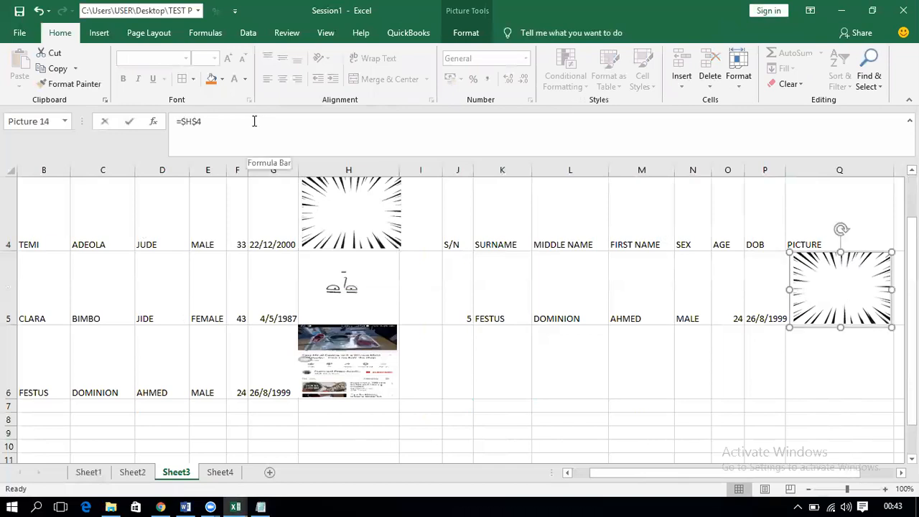
{"action": "key", "text": "BackSpace"}
{"action": "key", "text": "BackSpace"}
{"action": "key", "text": "BackSpace"}
{"action": "key", "text": "BackSpace"}
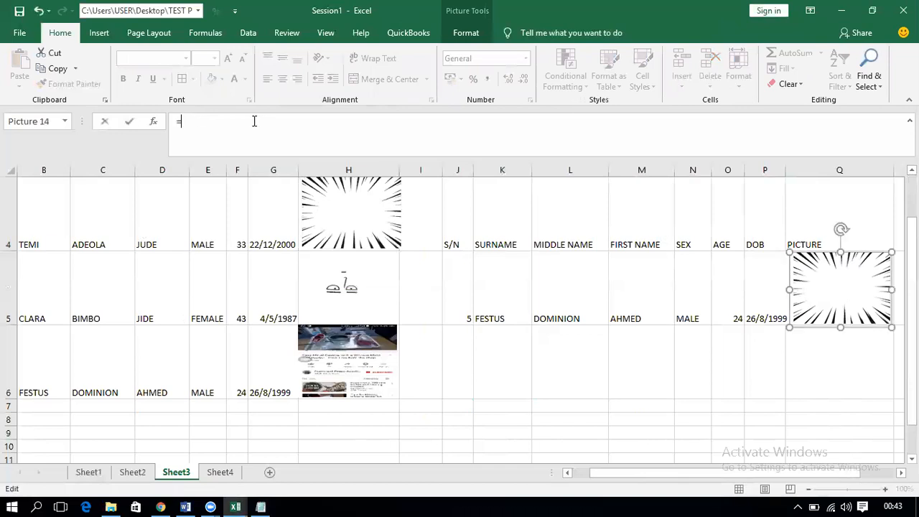
{"action": "type", "text": "PIC"}
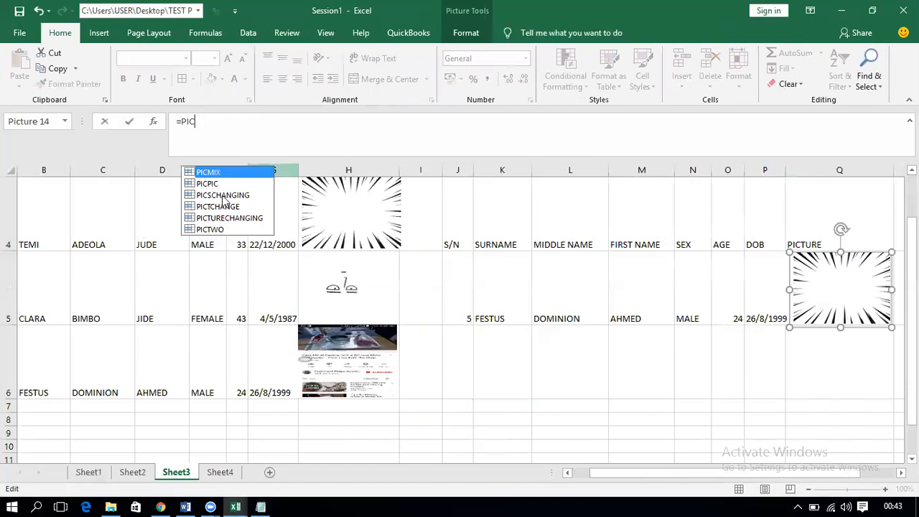
{"action": "left_click", "coordinate": [223, 196]}
{"action": "double_click", "coordinate": [224, 196]}
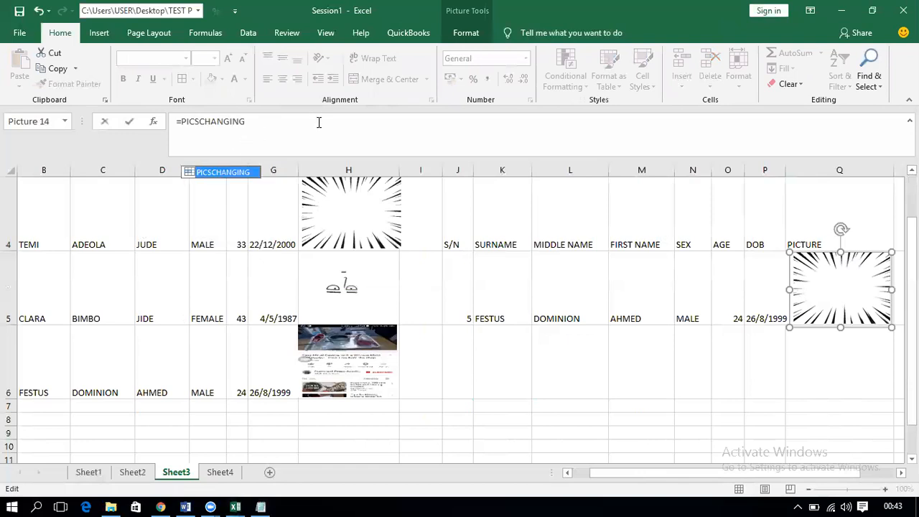
{"action": "left_click", "coordinate": [845, 286]}
{"action": "key", "text": "Escape"}
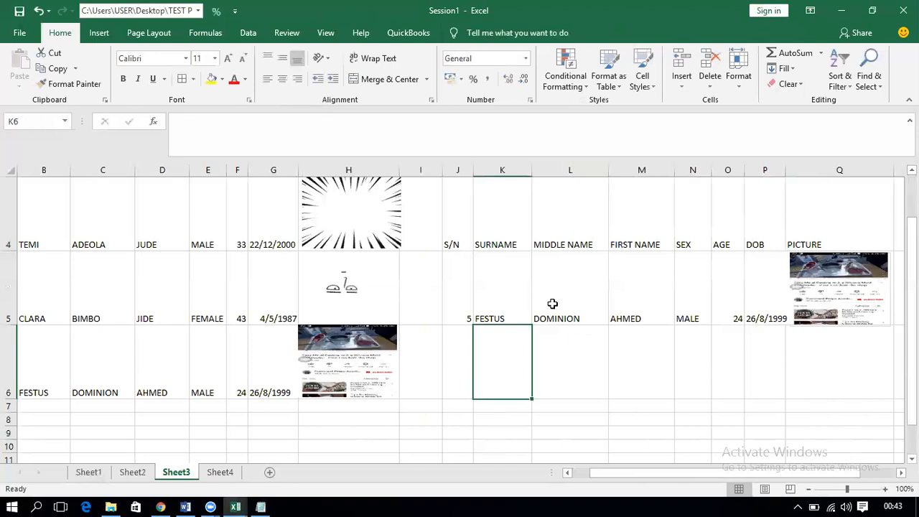
Step: Pick S/N 3 from J5's dropdown, after trying 2, so row 5 shows TEMI's record
{"action": "left_click", "coordinate": [456, 313]}
{"action": "left_click", "coordinate": [478, 319]}
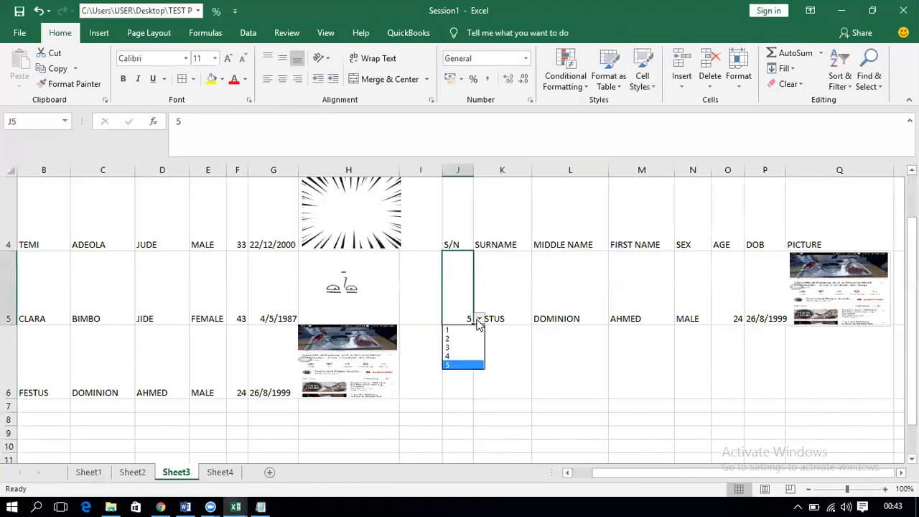
{"action": "left_click", "coordinate": [463, 339]}
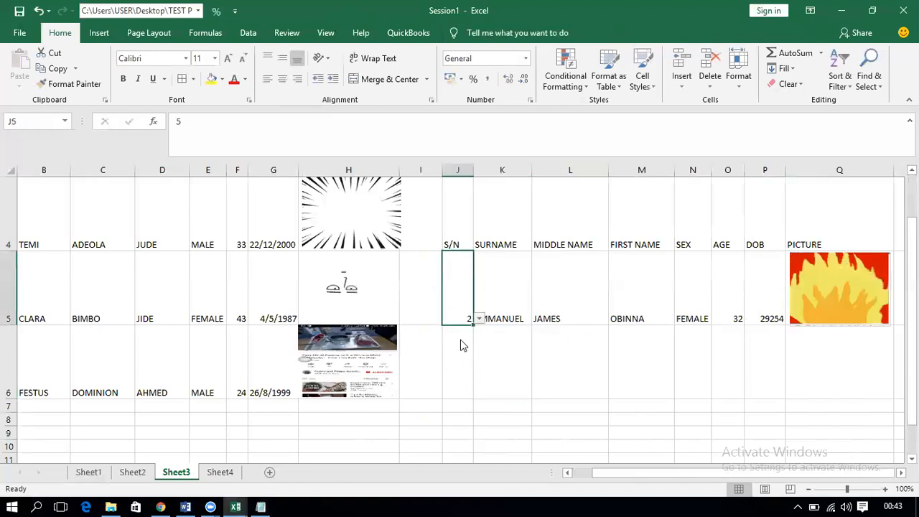
{"action": "left_click", "coordinate": [479, 319]}
{"action": "left_click", "coordinate": [463, 348]}
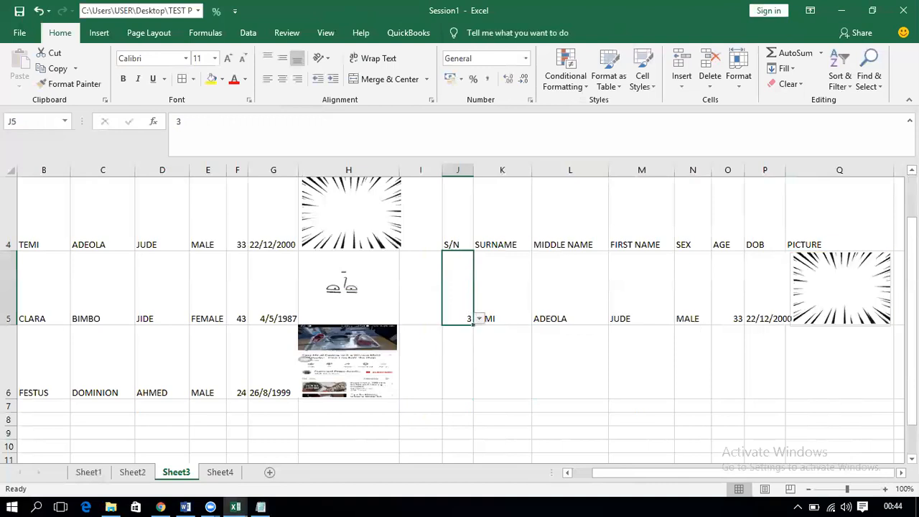
{"action": "left_click_drag", "start_coordinate": [912, 375], "coordinate": [912, 333]}
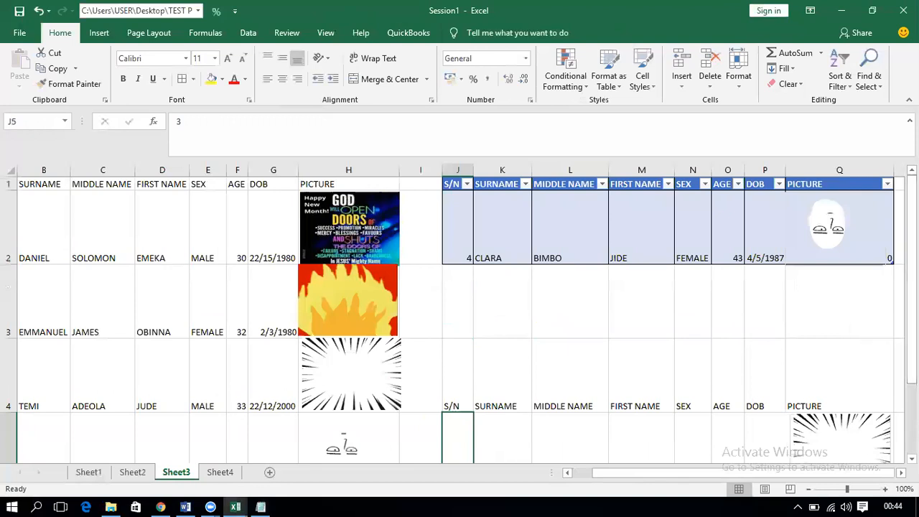
Step: Delete the space in the L4 heading so it reads MIDDLENAME, making L5 show #N/A
{"action": "left_click", "coordinate": [564, 434]}
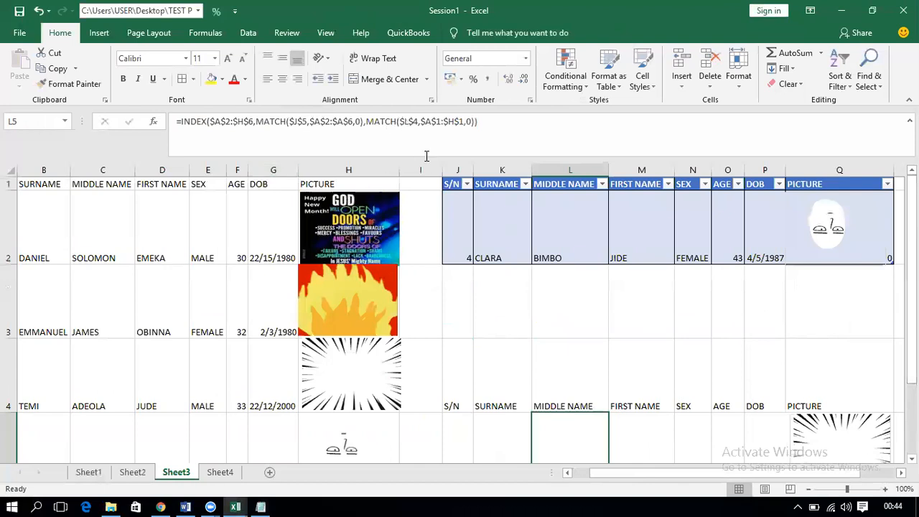
{"action": "left_click", "coordinate": [569, 406]}
{"action": "double_click", "coordinate": [568, 406]}
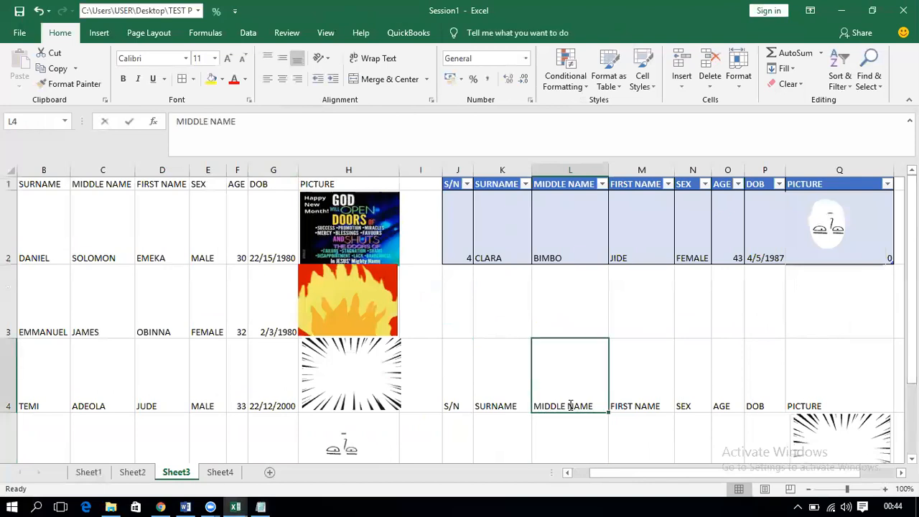
{"action": "key", "text": "BackSpace"}
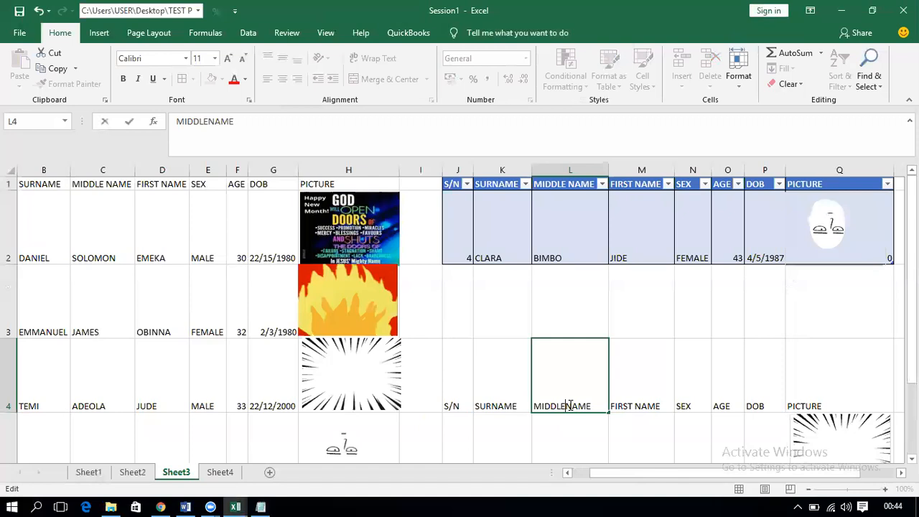
{"action": "key", "text": "Return"}
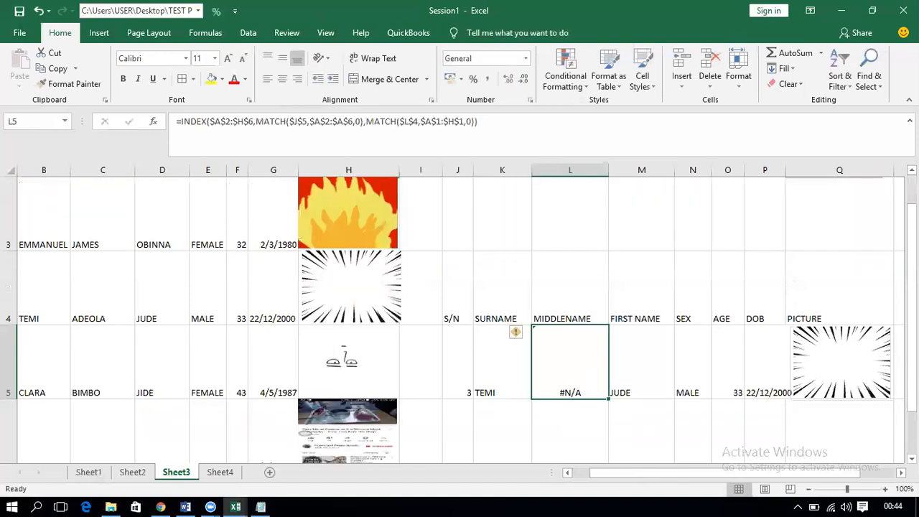
{"action": "scroll", "coordinate": [877, 366], "scroll_direction": "up", "scroll_amount": 1}
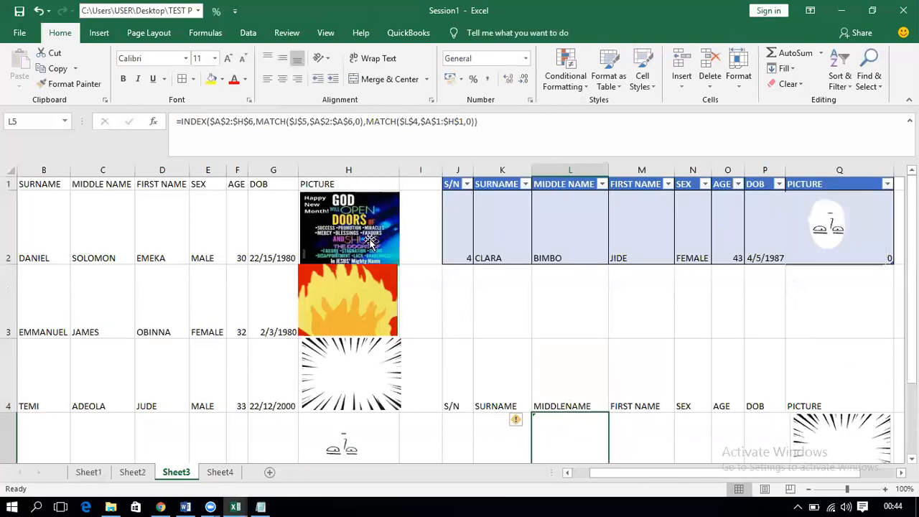
{"action": "double_click", "coordinate": [107, 184]}
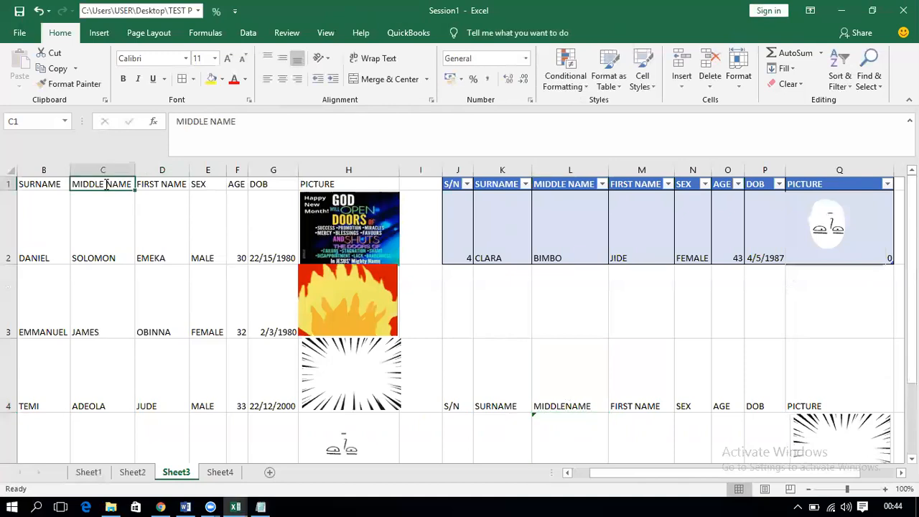
{"action": "key", "text": "BackSpace"}
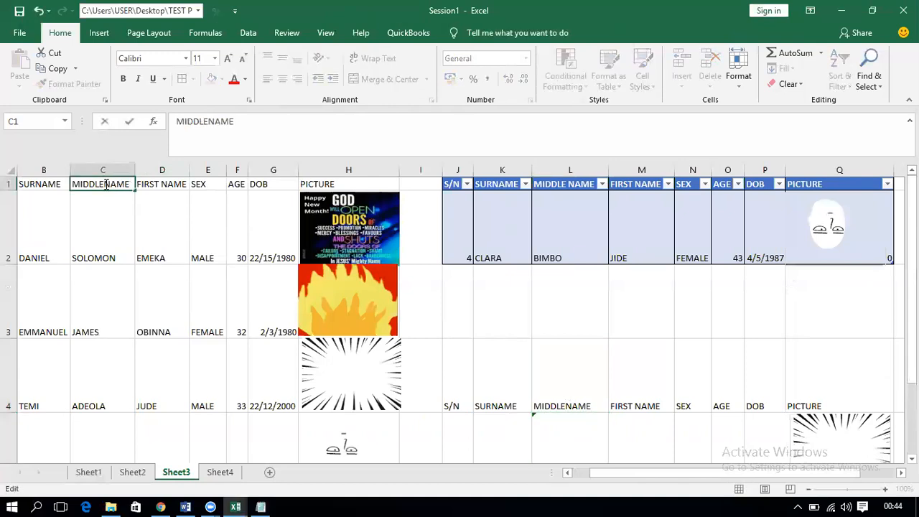
{"action": "key", "text": "Return"}
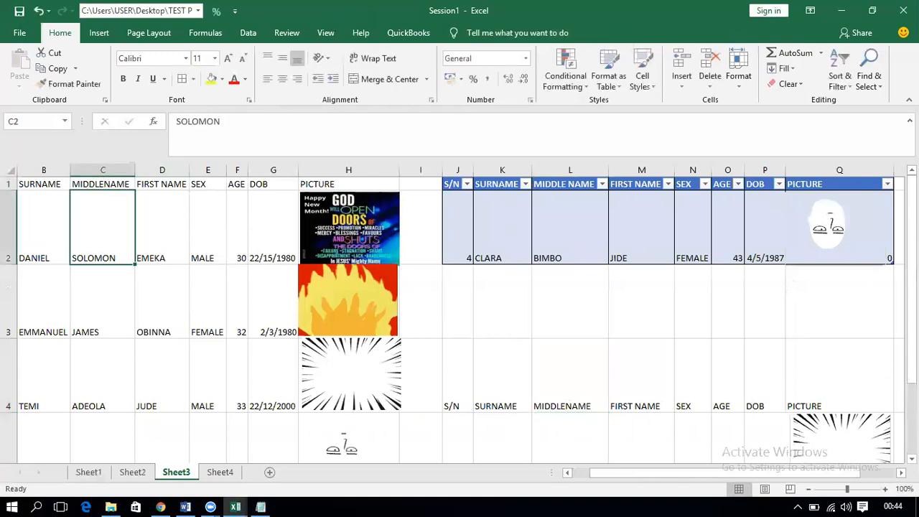
{"action": "mouse_move", "coordinate": [912, 282]}
{"action": "left_mouse_down"}
{"action": "mouse_move", "coordinate": [913, 314]}
{"action": "mouse_move", "coordinate": [912, 283]}
{"action": "left_mouse_up"}
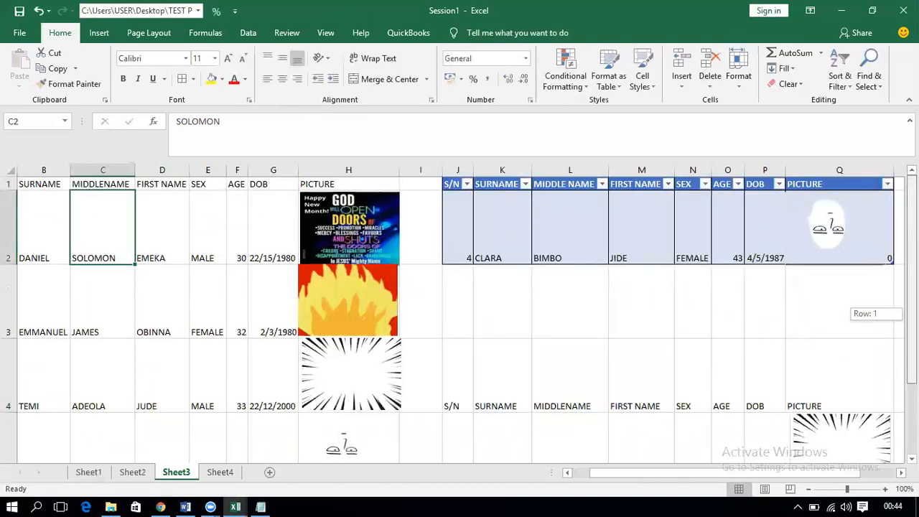
{"action": "double_click", "coordinate": [103, 183]}
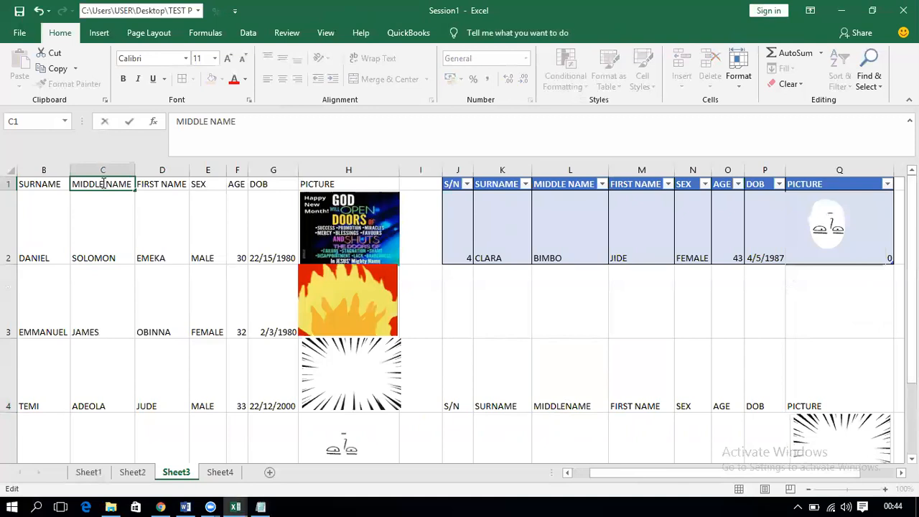
{"action": "key", "text": "Return"}
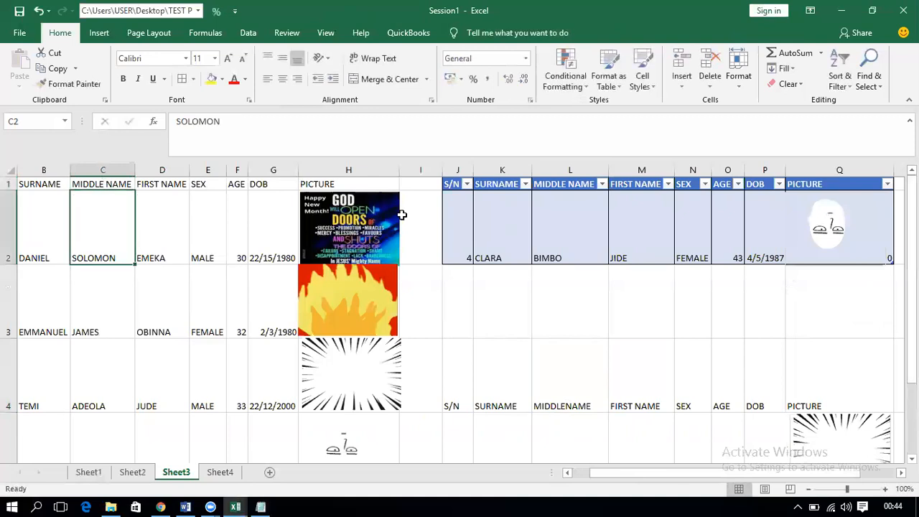
{"action": "left_click_drag", "start_coordinate": [912, 253], "coordinate": [913, 282]}
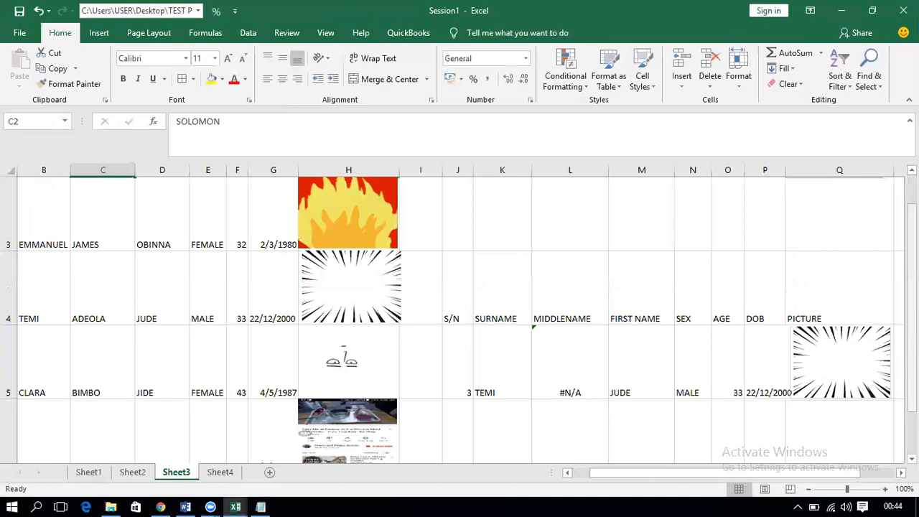
{"action": "left_click", "coordinate": [562, 392]}
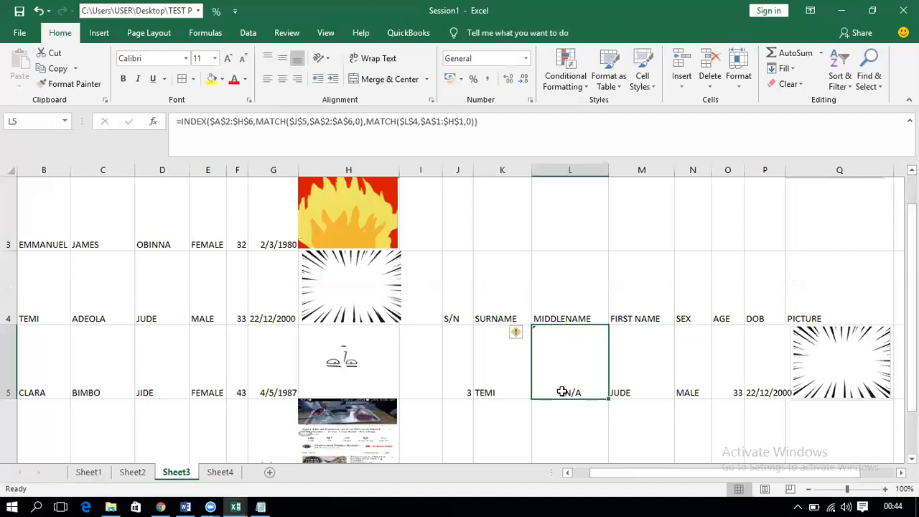
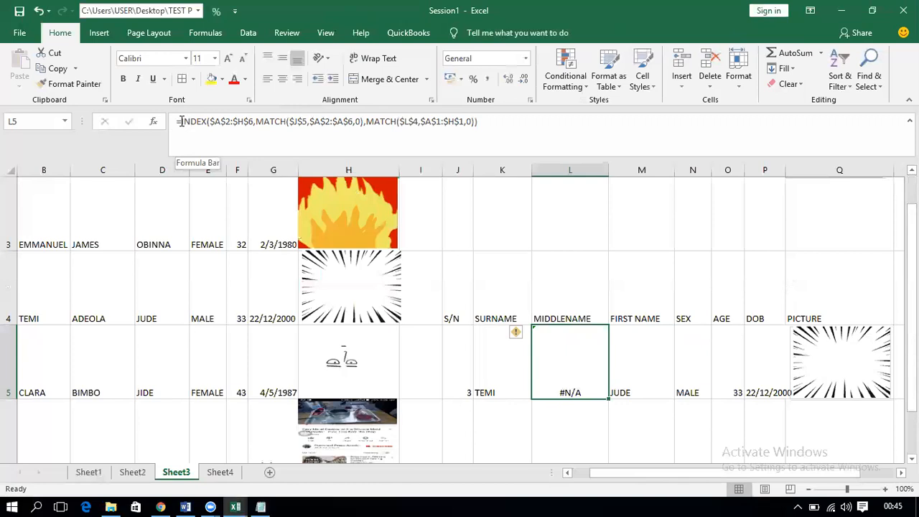
Step: Wrap L5's INDEX/MATCH lookup in IFERROR with " " as the fallback, so it shows blank
{"action": "left_click", "coordinate": [181, 122]}
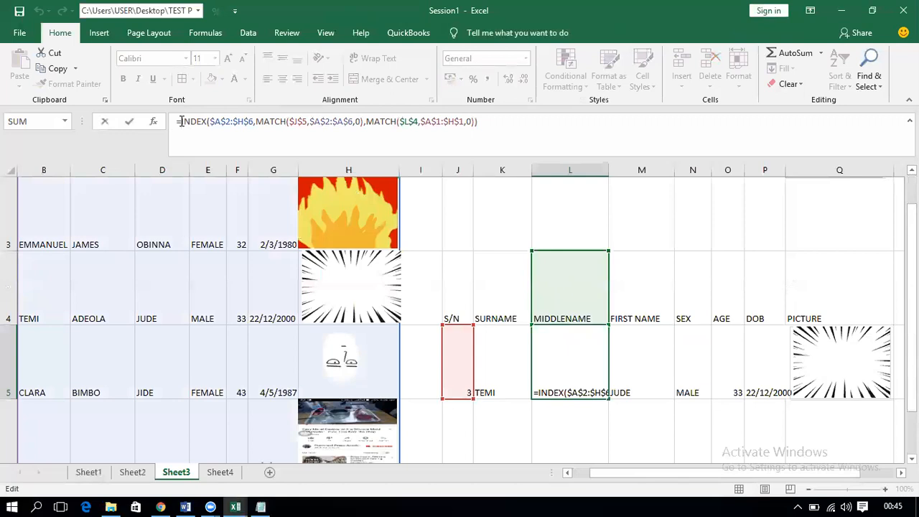
{"action": "type", "text": "IF"}
{"action": "key", "text": "Down"}
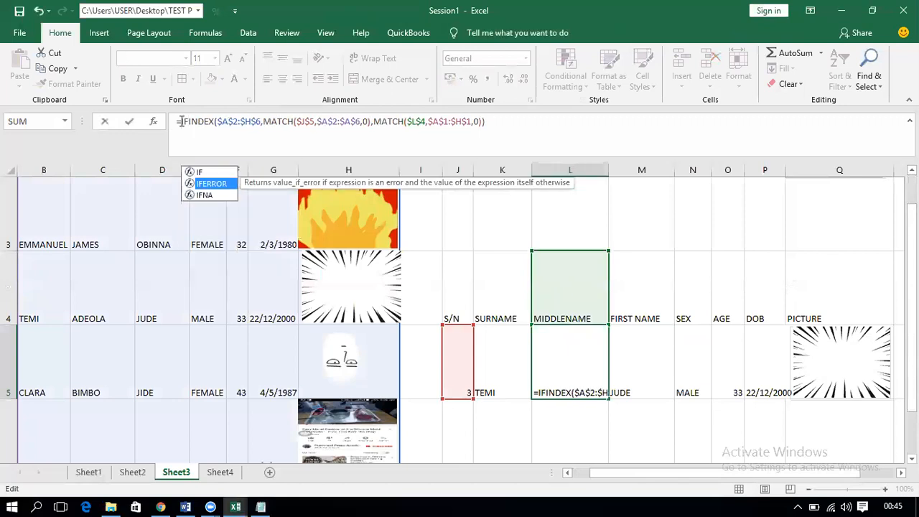
{"action": "key", "text": "Tab"}
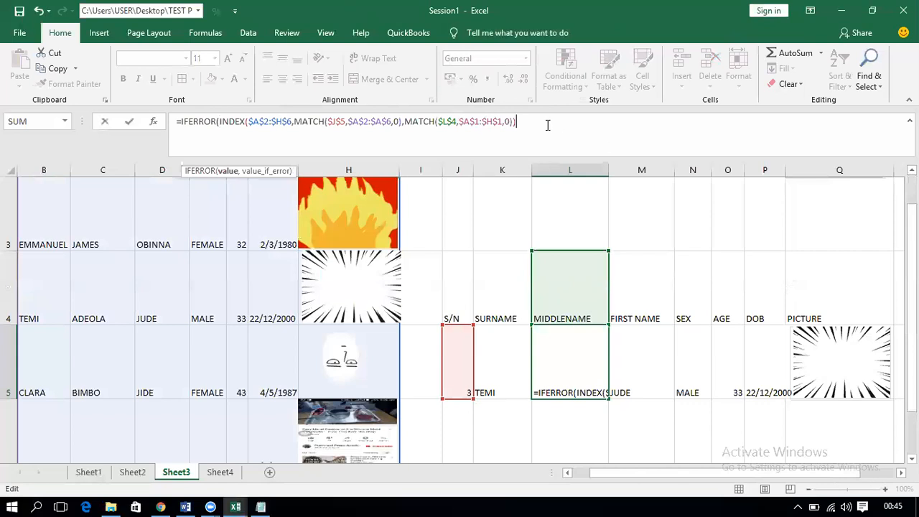
{"action": "type", "text": ","}
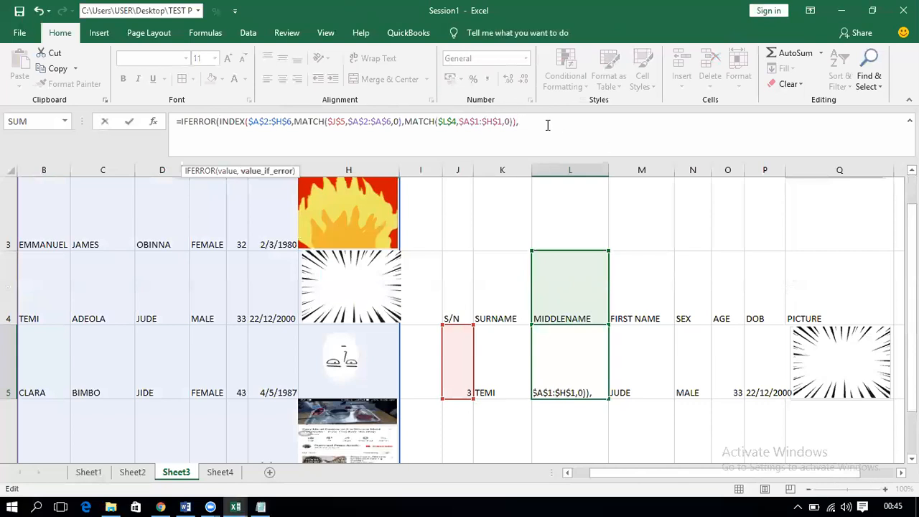
{"action": "type", "text": "\" \""}
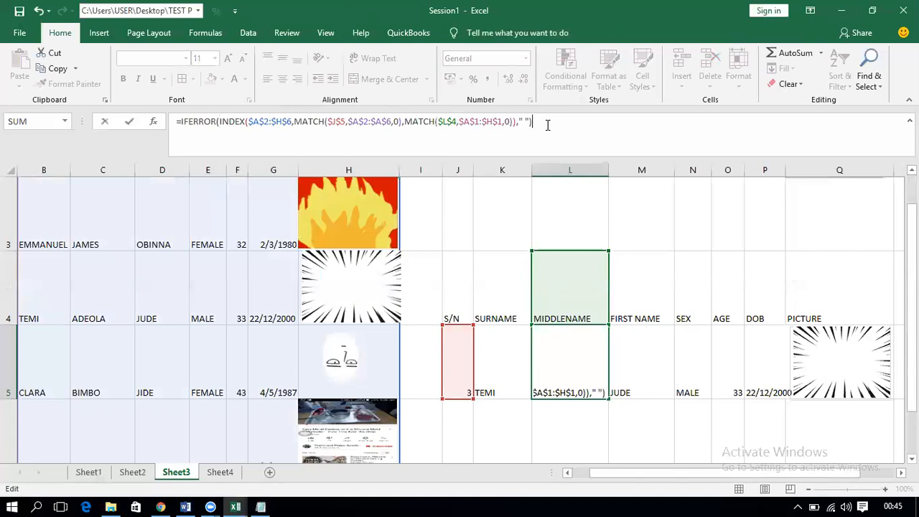
{"action": "key", "text": "ctrl+Return"}
{"action": "scroll", "coordinate": [568, 306], "scroll_direction": "down", "scroll_amount": 1}
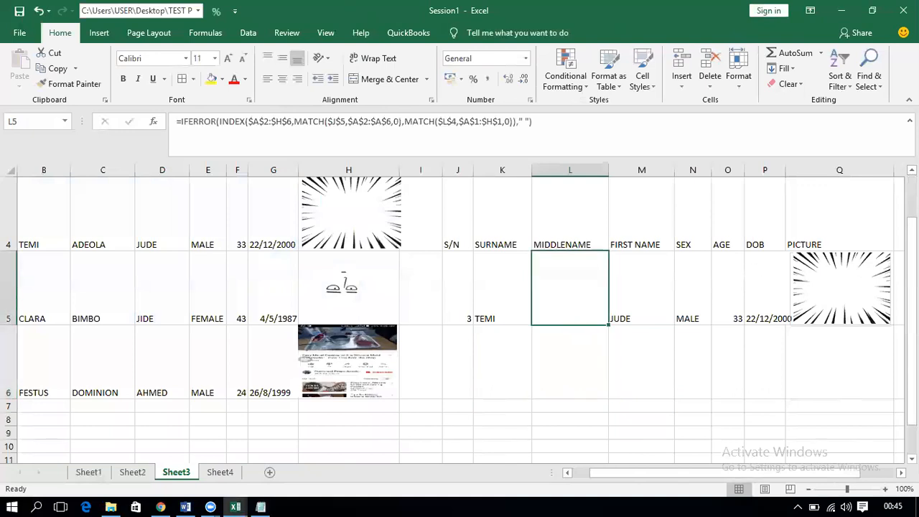
Step: Check TEMI's middle name, then restore the space so L4 reads MIDDLE NAME and L5 shows ADEOLA
{"action": "scroll", "coordinate": [851, 262], "scroll_direction": "up", "scroll_amount": 1}
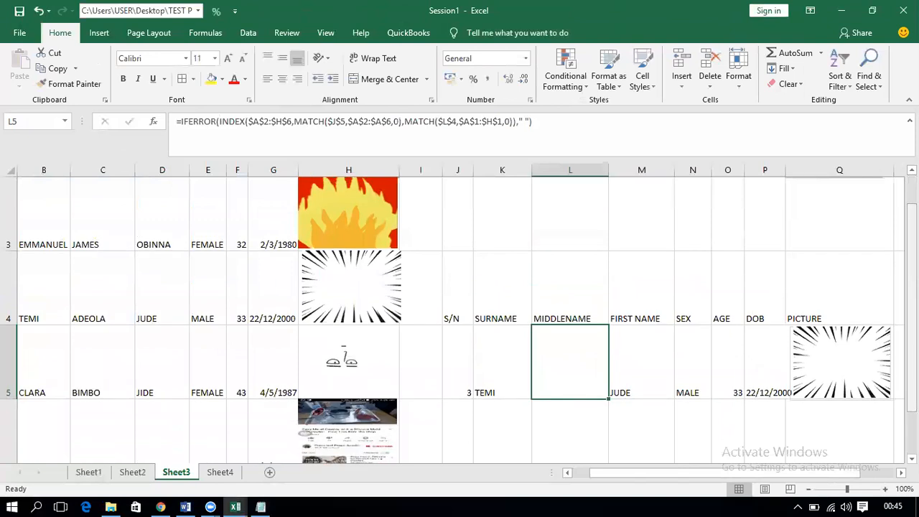
{"action": "scroll", "coordinate": [851, 287], "scroll_direction": "up", "scroll_amount": 2}
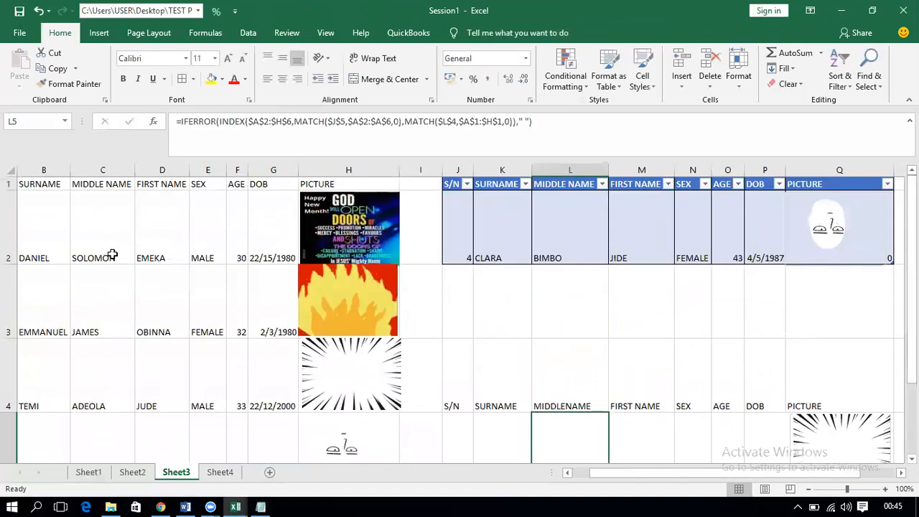
{"action": "left_click", "coordinate": [113, 393]}
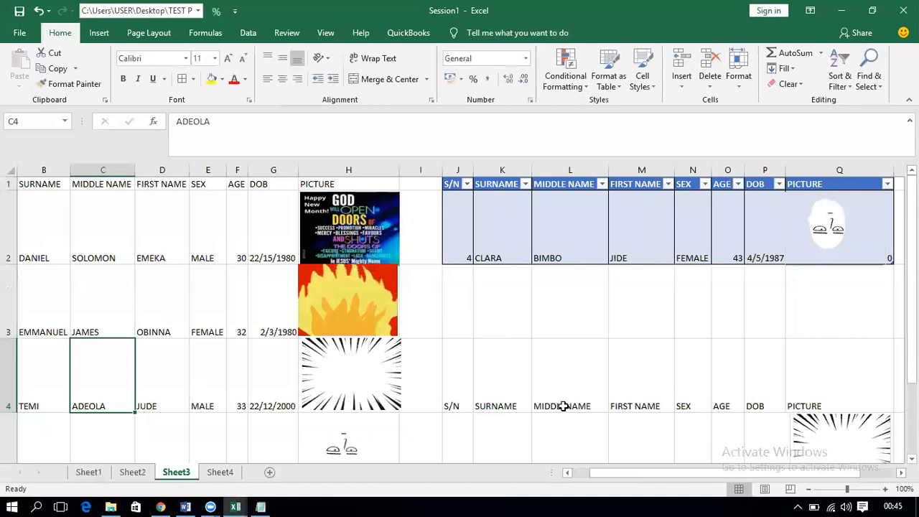
{"action": "left_click", "coordinate": [560, 407]}
{"action": "double_click", "coordinate": [563, 407]}
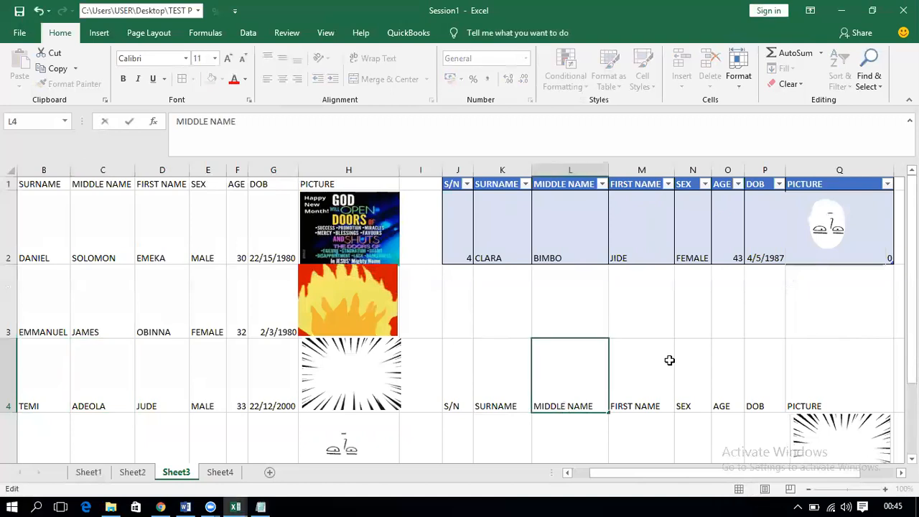
{"action": "key", "text": "Return"}
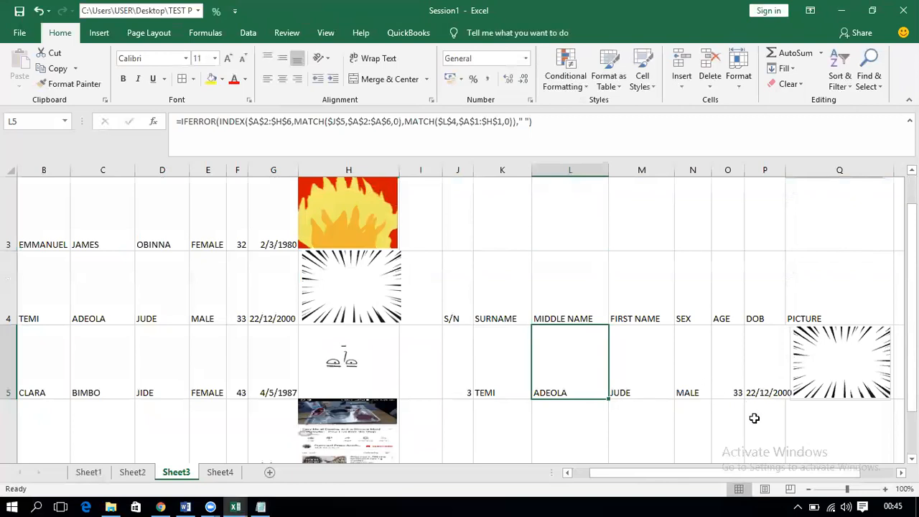
{"action": "left_click", "coordinate": [260, 507]}
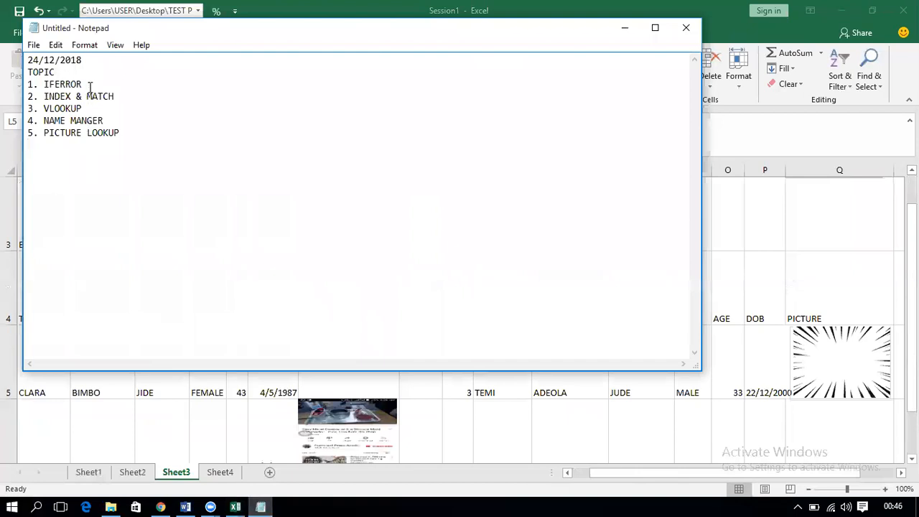
{"action": "left_click", "coordinate": [126, 95]}
{"action": "left_click", "coordinate": [106, 105]}
{"action": "left_click", "coordinate": [128, 130]}
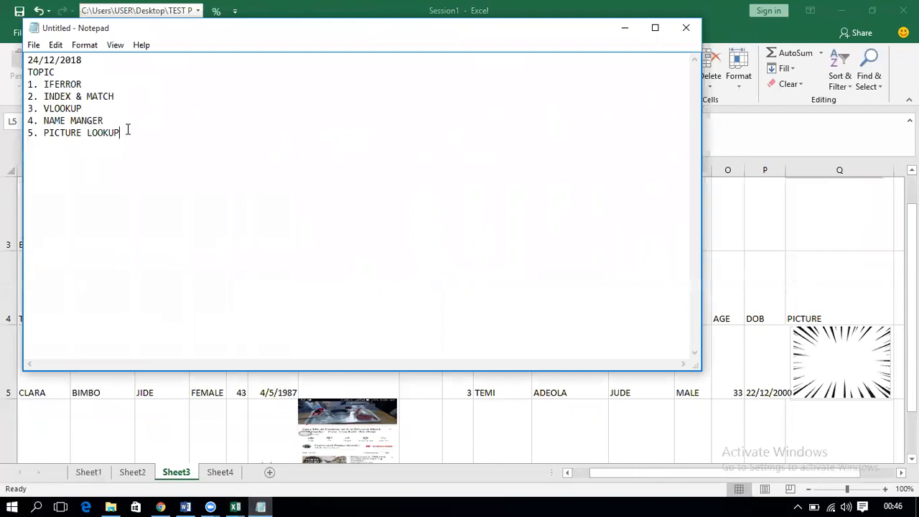
{"action": "left_click", "coordinate": [626, 30]}
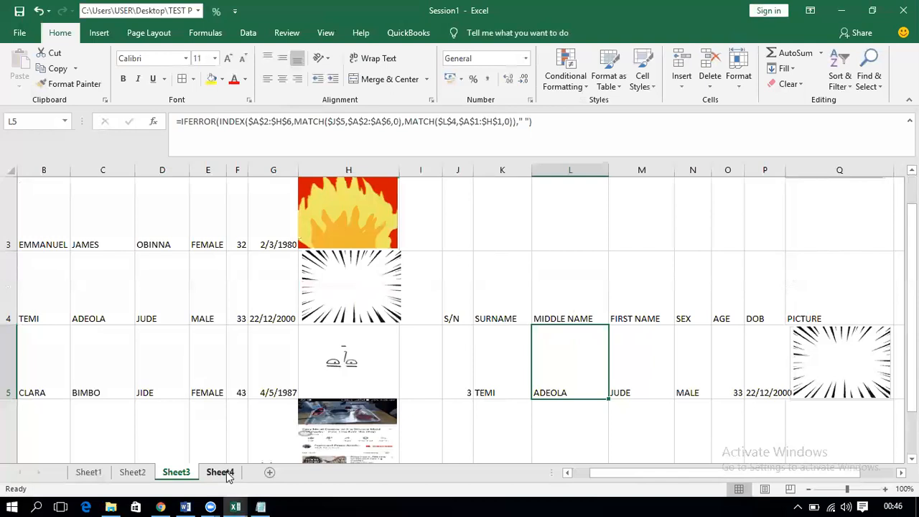
{"action": "left_click_drag", "start_coordinate": [455, 311], "coordinate": [767, 356]}
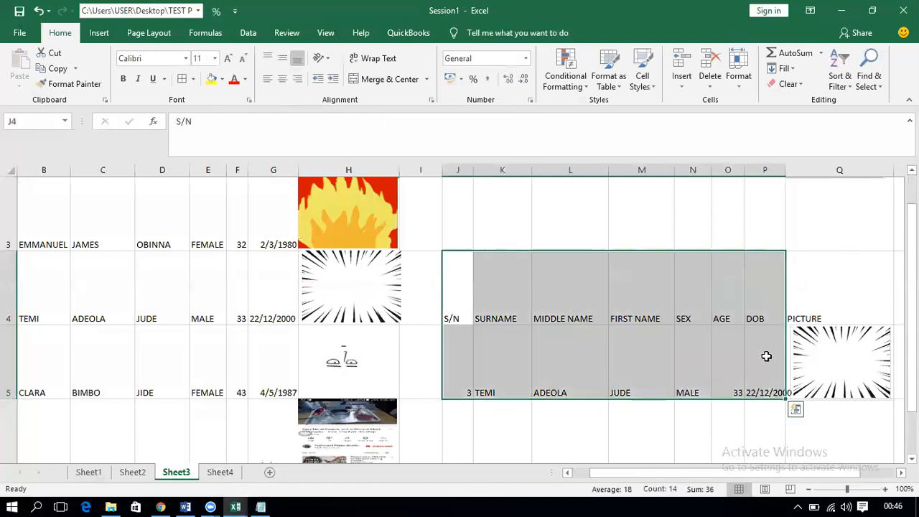
{"action": "left_click", "coordinate": [221, 472]}
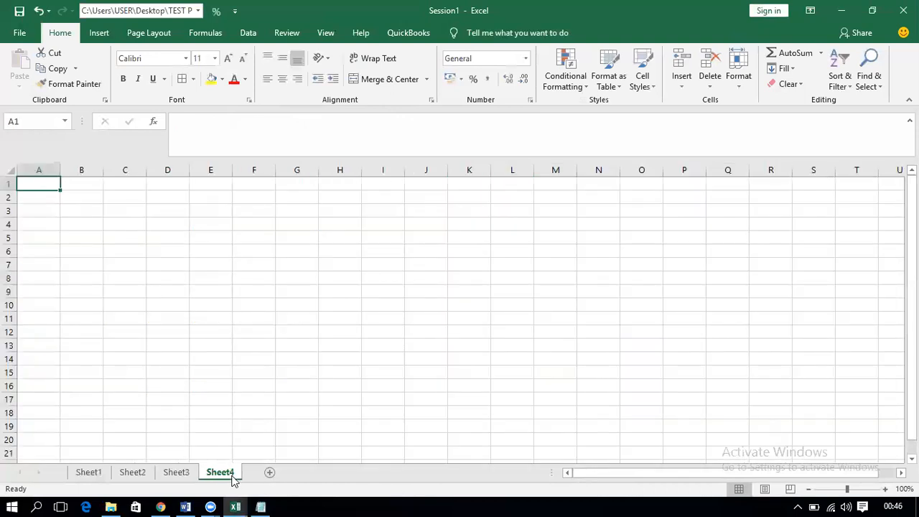
{"action": "left_click", "coordinate": [176, 473]}
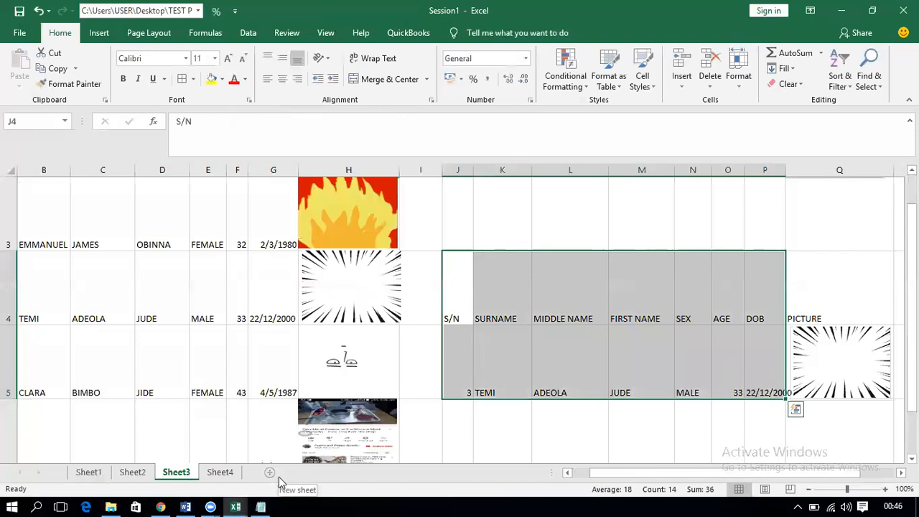
{"action": "left_click", "coordinate": [505, 323]}
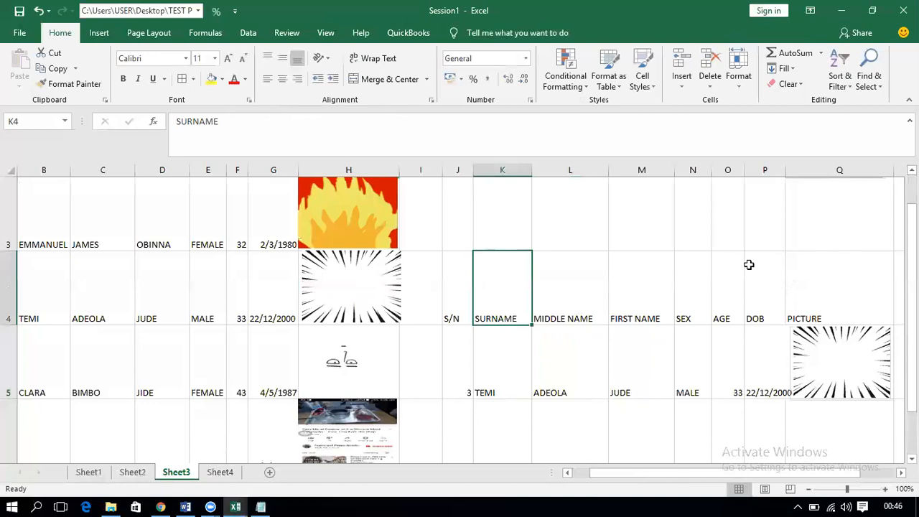
{"action": "scroll", "coordinate": [714, 226], "scroll_direction": "up", "scroll_amount": 1}
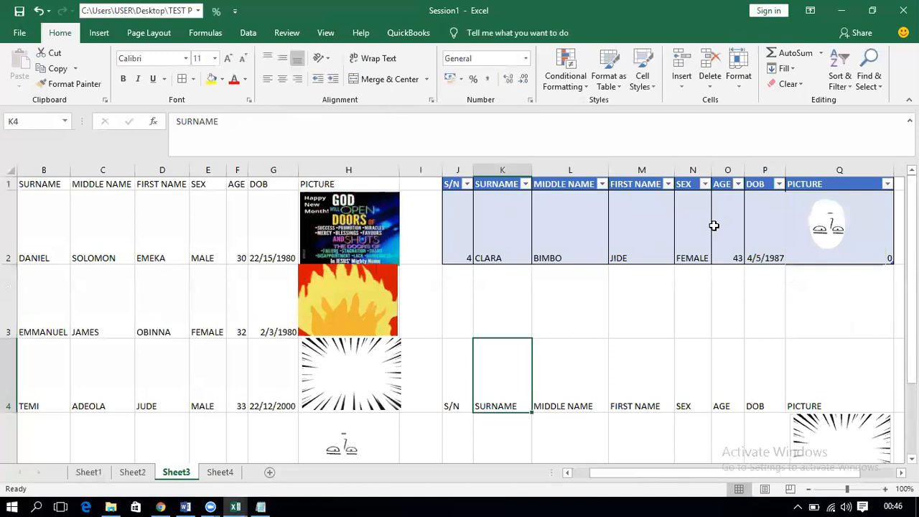
{"action": "left_click_drag", "start_coordinate": [458, 237], "coordinate": [719, 236]}
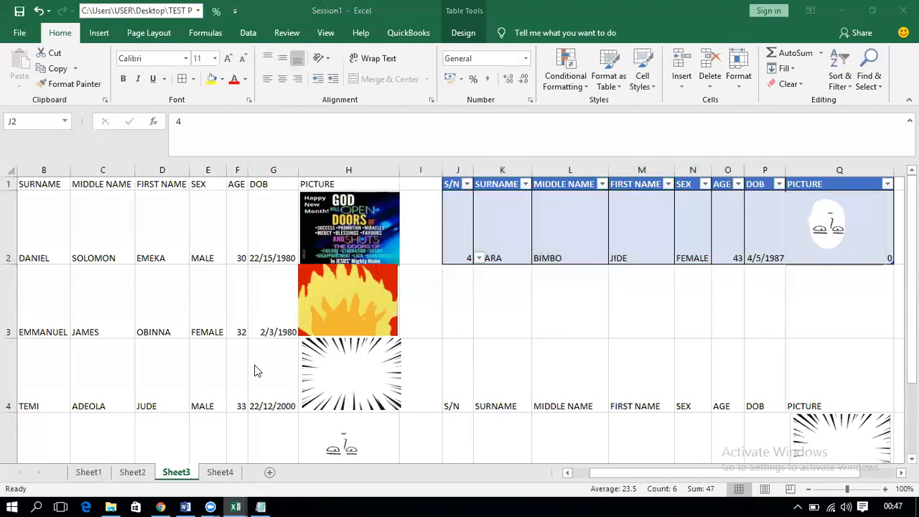
Step: Reopen the HR workbook and set the first ID card's employee ID to 6, after trying 4
{"action": "right_click", "coordinate": [236, 507]}
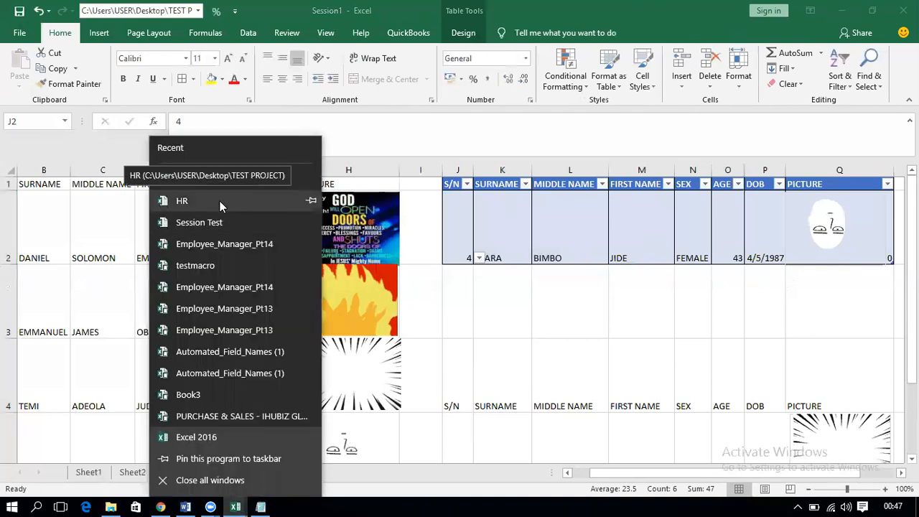
{"action": "left_click", "coordinate": [220, 201]}
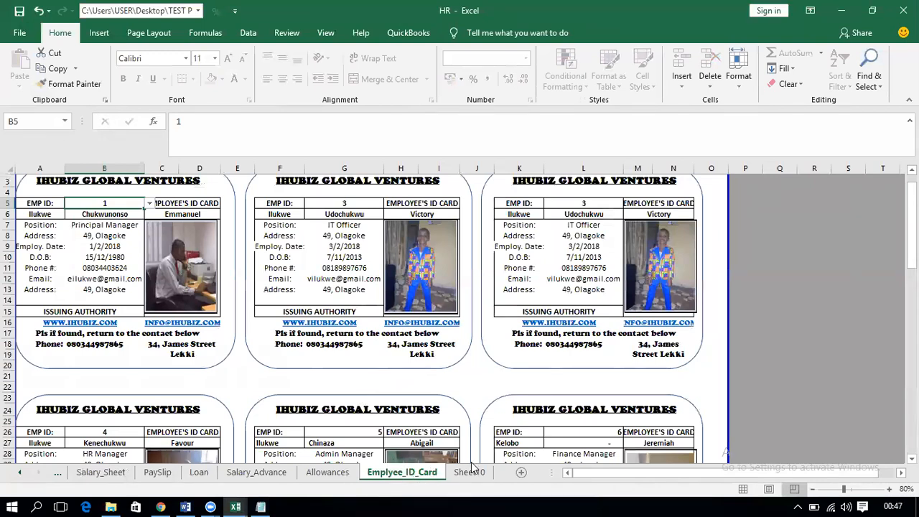
{"action": "left_click", "coordinate": [149, 203]}
{"action": "left_click", "coordinate": [119, 232]}
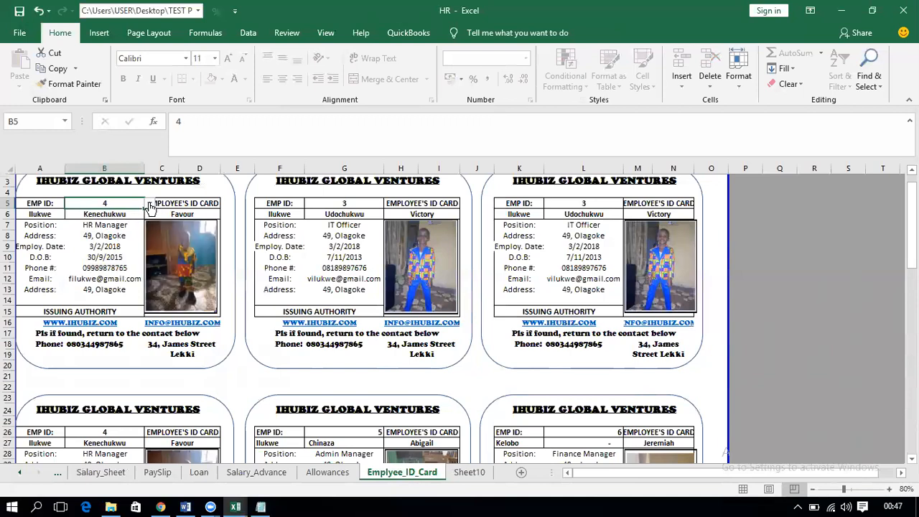
{"action": "left_click", "coordinate": [150, 203]}
{"action": "left_click", "coordinate": [116, 233]}
{"action": "left_click", "coordinate": [149, 203]}
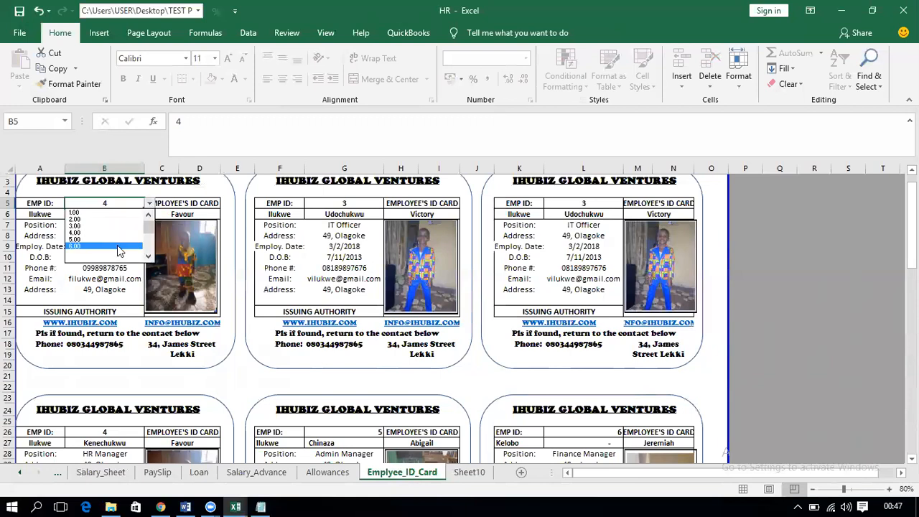
{"action": "left_click", "coordinate": [117, 247]}
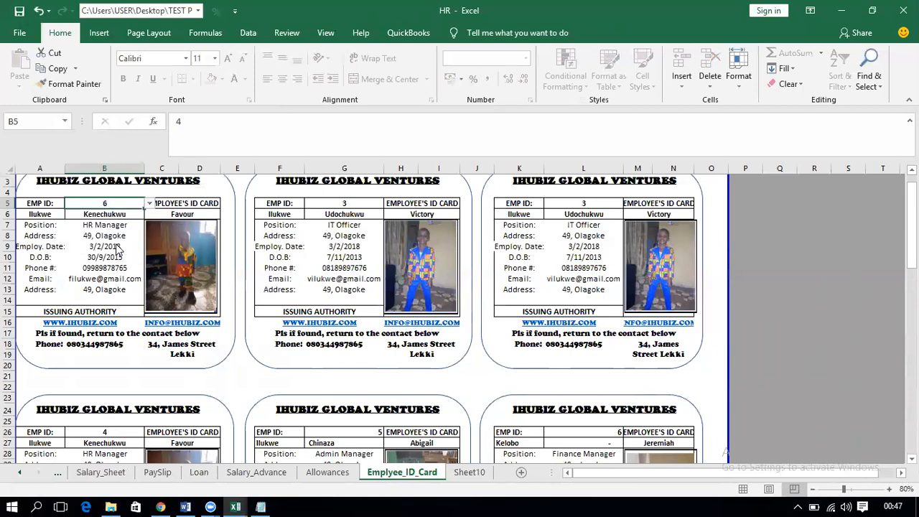
Step: Set the third ID card's employee ID to 6
{"action": "left_click", "coordinate": [584, 204]}
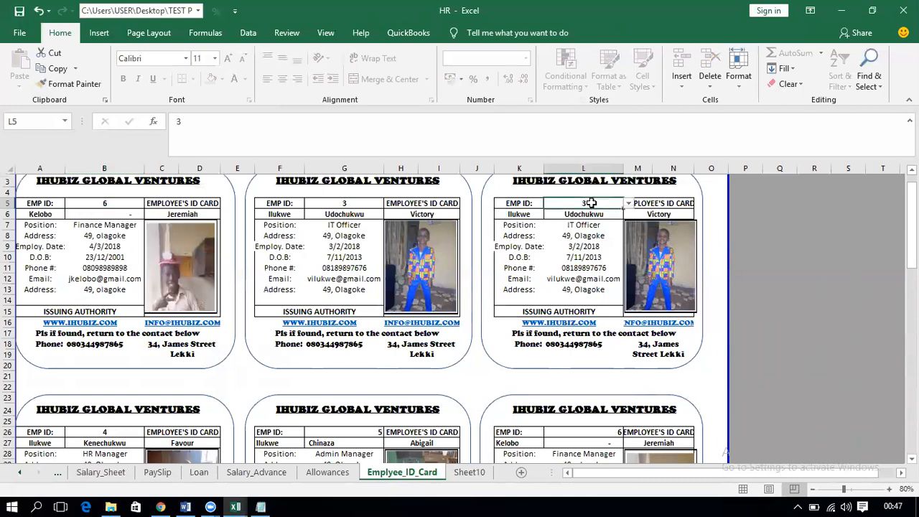
{"action": "left_click", "coordinate": [628, 204]}
{"action": "left_click", "coordinate": [583, 245]}
{"action": "left_click", "coordinate": [60, 479]}
Step: Review the Employee_Record, Attendance and Salary_Sheet tables
{"action": "left_click", "coordinate": [59, 476]}
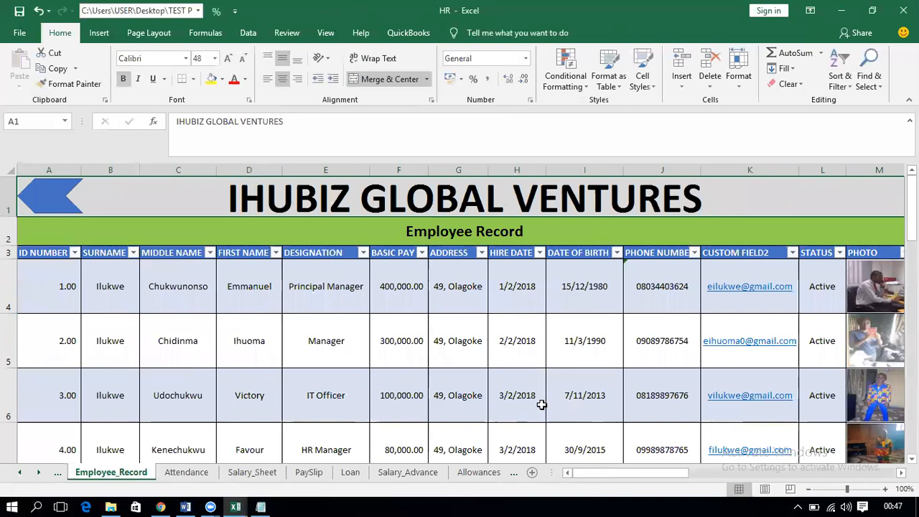
{"action": "left_click", "coordinate": [188, 474]}
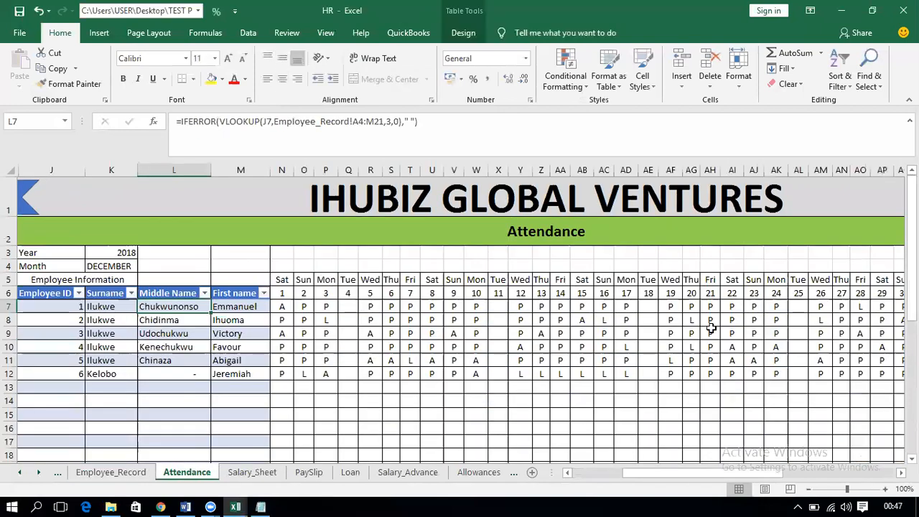
{"action": "left_click_drag", "start_coordinate": [617, 463], "coordinate": [709, 470]}
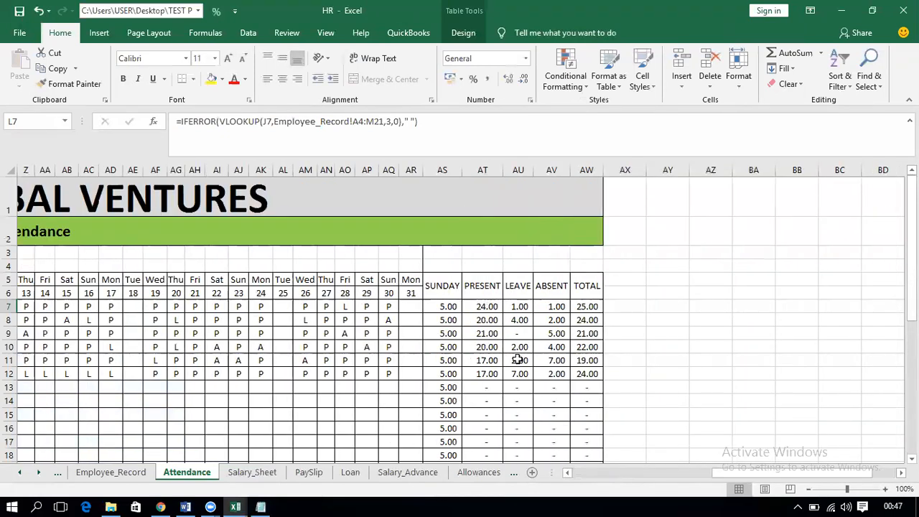
{"action": "left_click", "coordinate": [251, 473]}
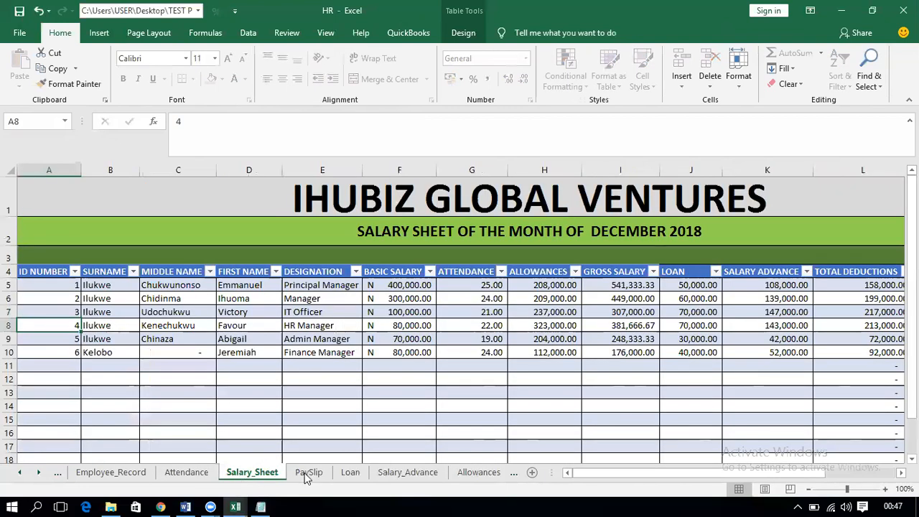
Step: Show employee 6's Finance Manager payslip, after trying 4: net payment (92,000.00)
{"action": "left_click", "coordinate": [308, 473]}
{"action": "left_click", "coordinate": [219, 271]}
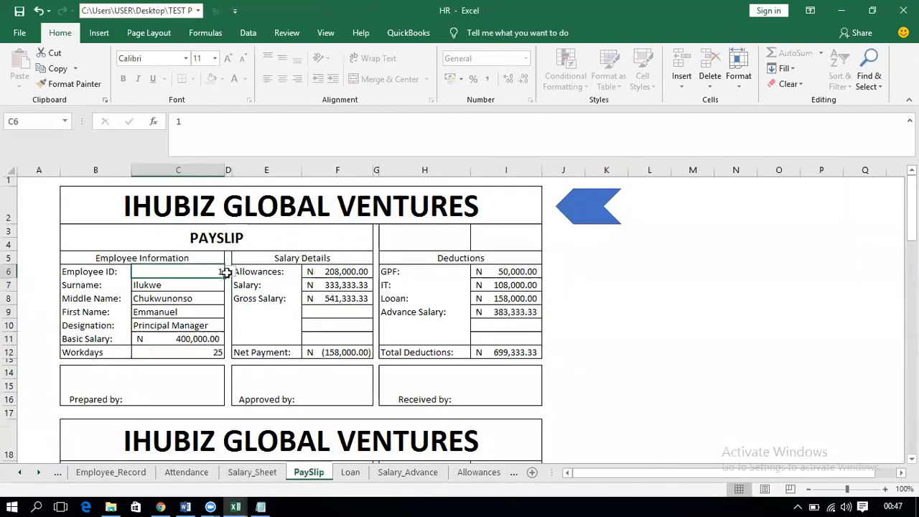
{"action": "left_click", "coordinate": [230, 273]}
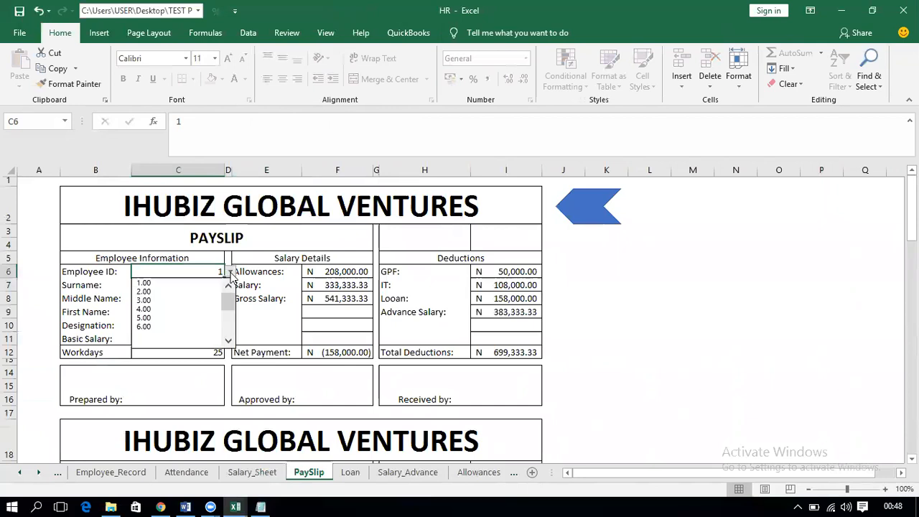
{"action": "left_click", "coordinate": [191, 311]}
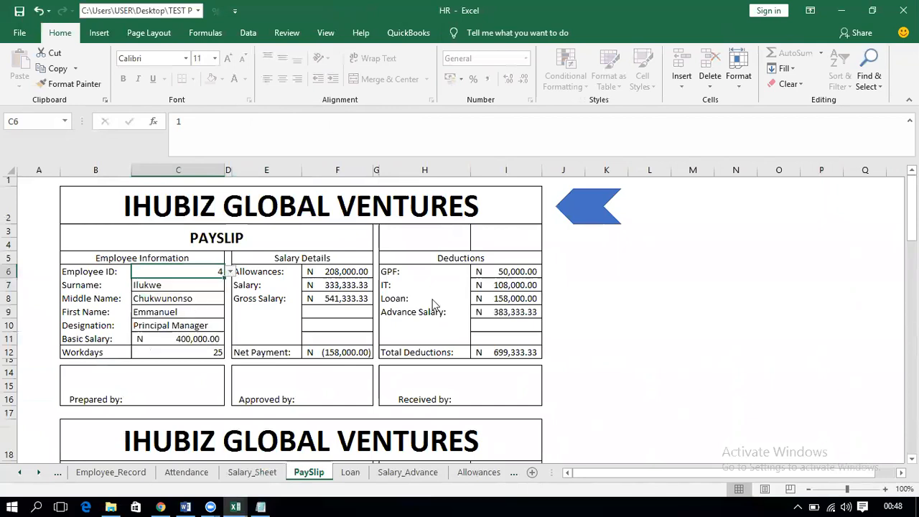
{"action": "left_click", "coordinate": [230, 272]}
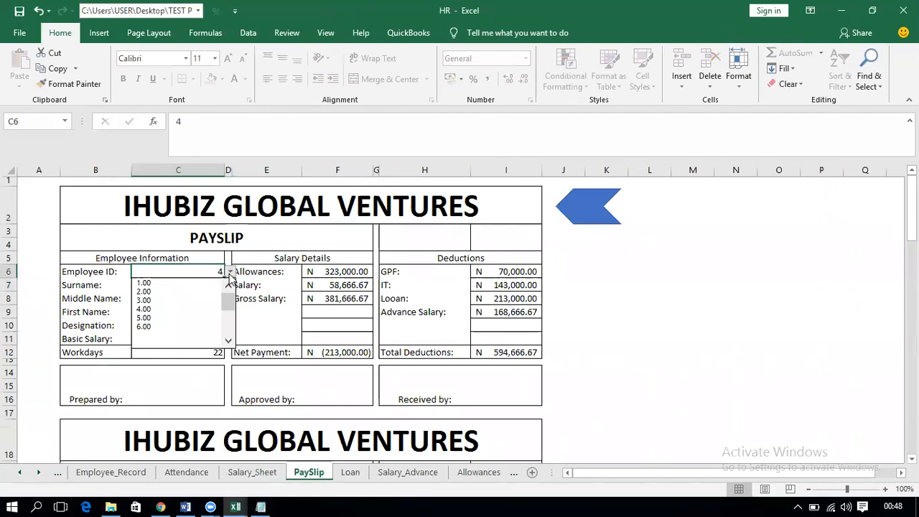
{"action": "left_click", "coordinate": [193, 328]}
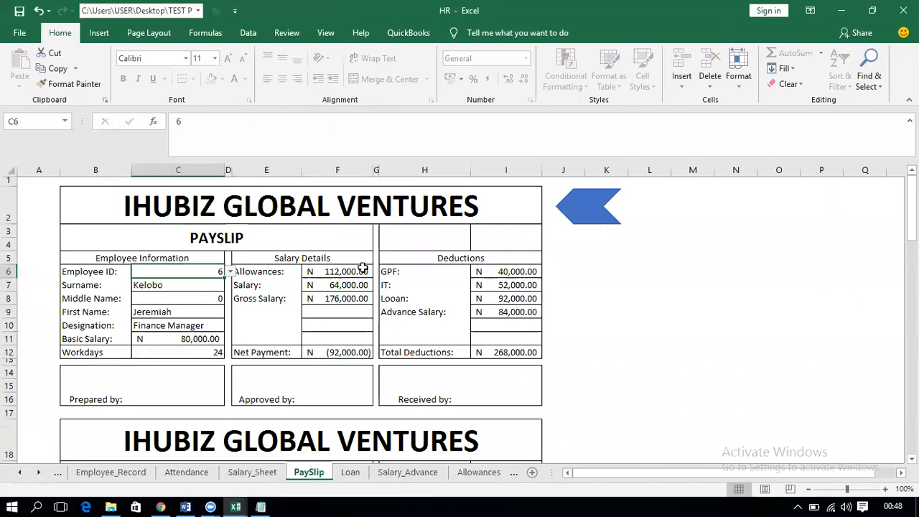
{"action": "left_click", "coordinate": [125, 203]}
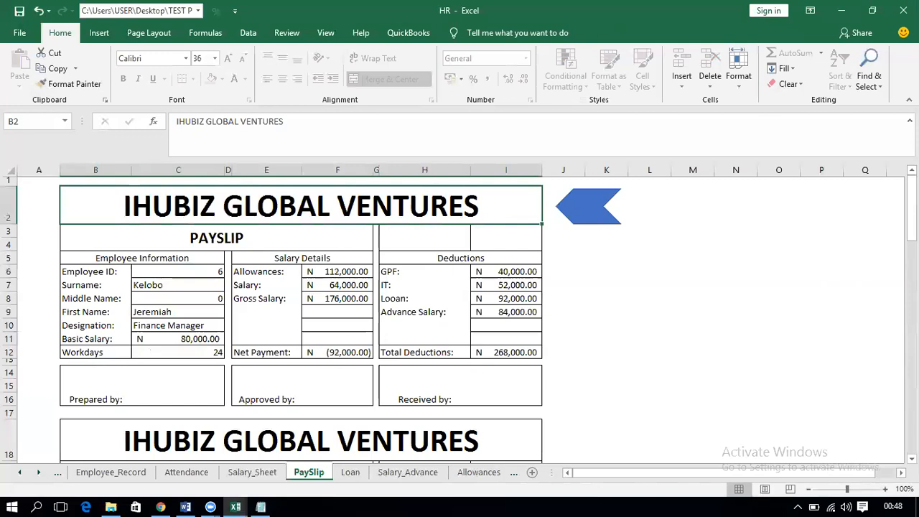
{"action": "scroll", "coordinate": [576, 416], "scroll_direction": "down", "scroll_amount": 1}
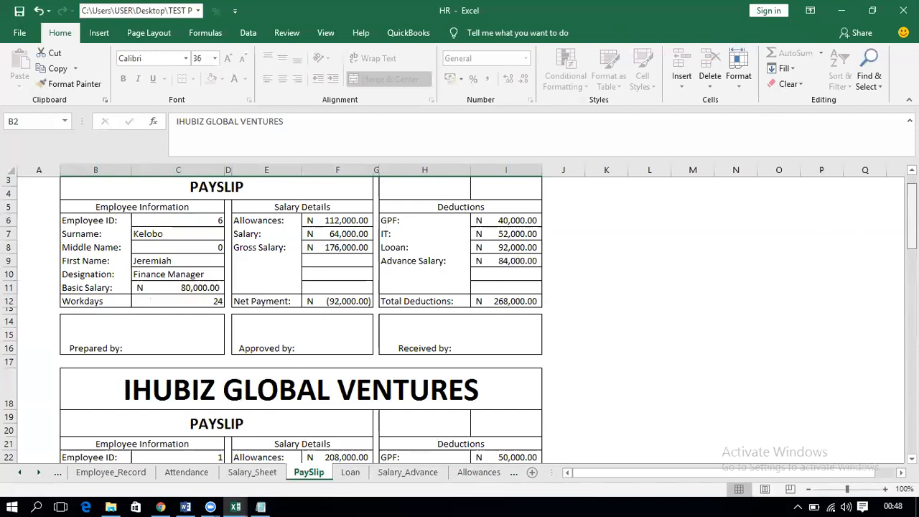
Step: Glance at the Loan and Salary_Sheet tables, then switch the payslip to employee 5
{"action": "left_click", "coordinate": [362, 472]}
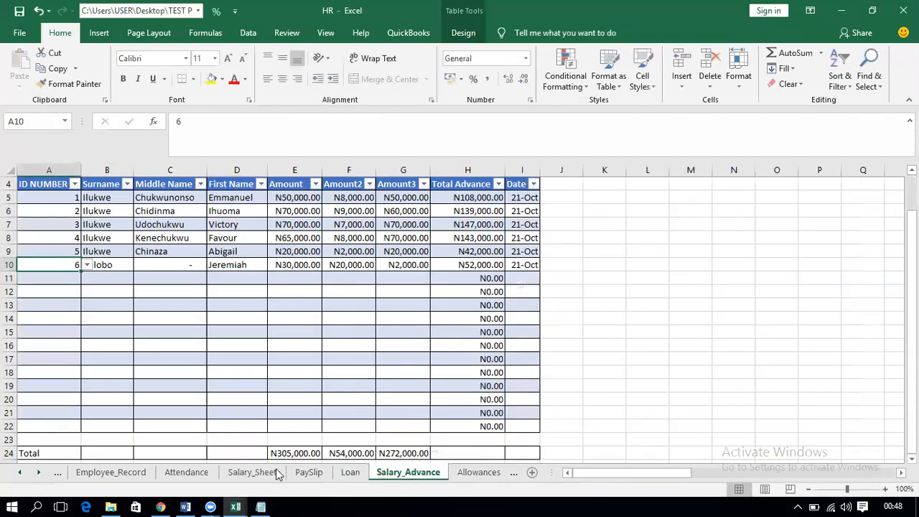
{"action": "left_click", "coordinate": [251, 473]}
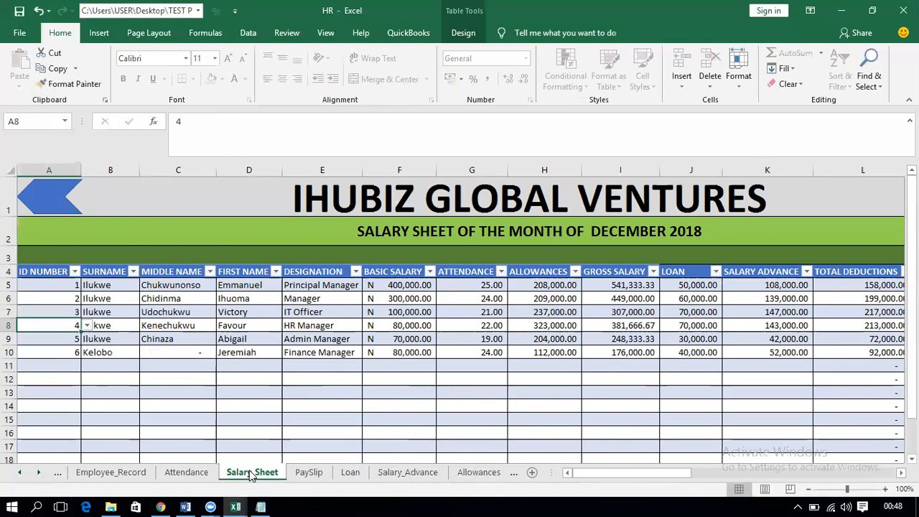
{"action": "left_click", "coordinate": [308, 473]}
{"action": "left_click", "coordinate": [217, 224]}
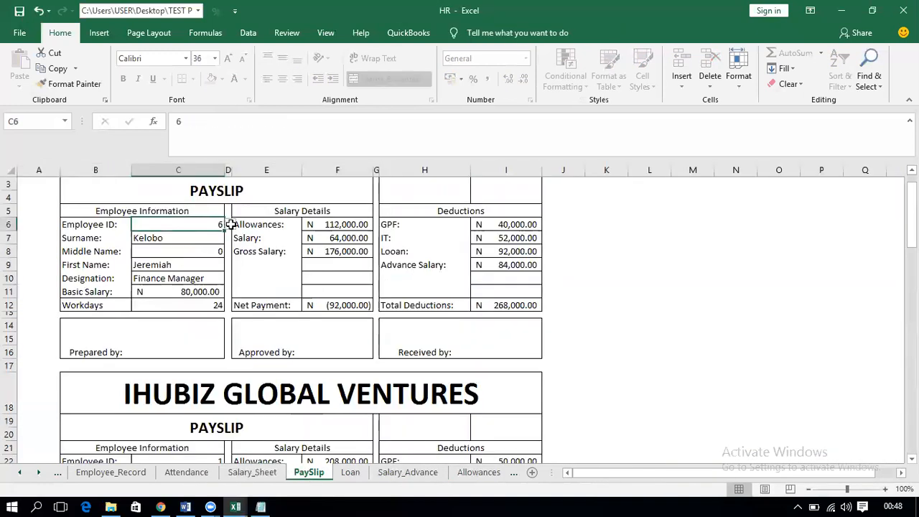
{"action": "left_click", "coordinate": [230, 224]}
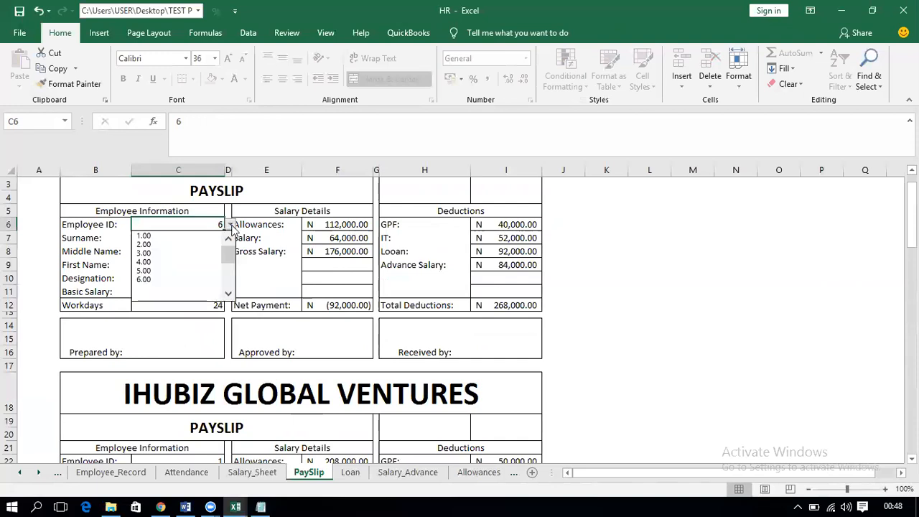
{"action": "left_click", "coordinate": [191, 271]}
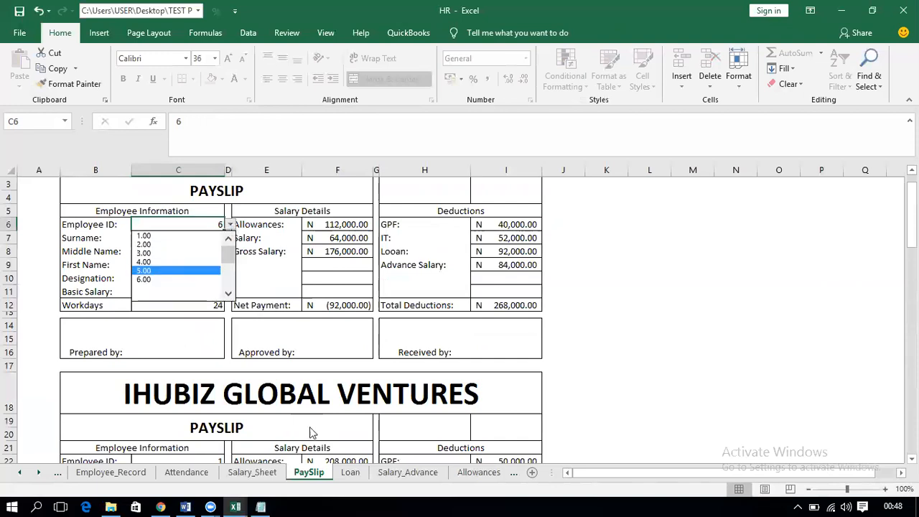
Step: Compare employee 5's payslip against Salary_Sheet, then view the Salary_Advance table
{"action": "left_click", "coordinate": [255, 474]}
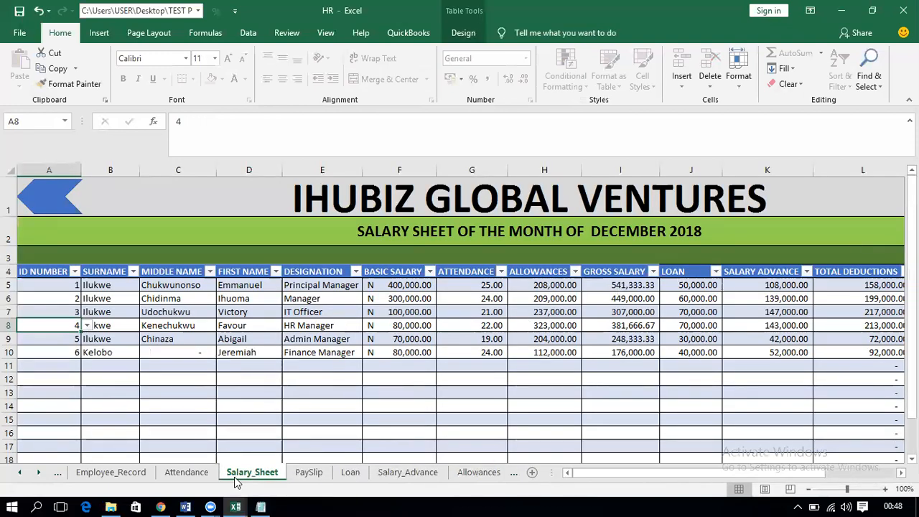
{"action": "left_click", "coordinate": [319, 475]}
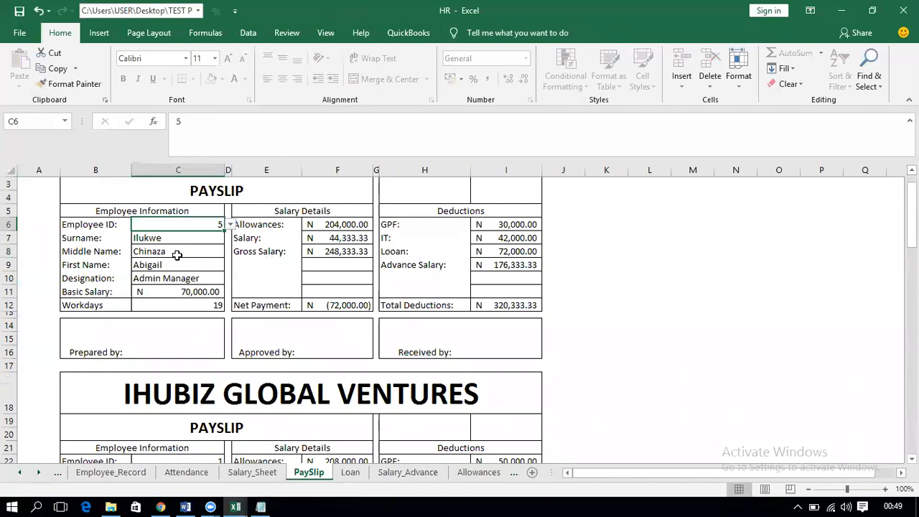
{"action": "left_click", "coordinate": [419, 473]}
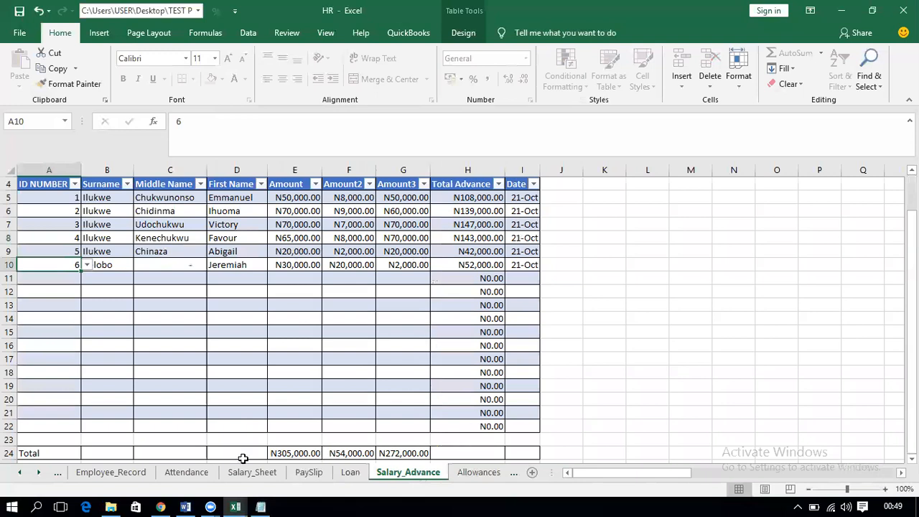
Step: Inspect the payslip's Advance Salary, IT and loan deduction cells for employee 5
{"action": "left_click", "coordinate": [299, 475]}
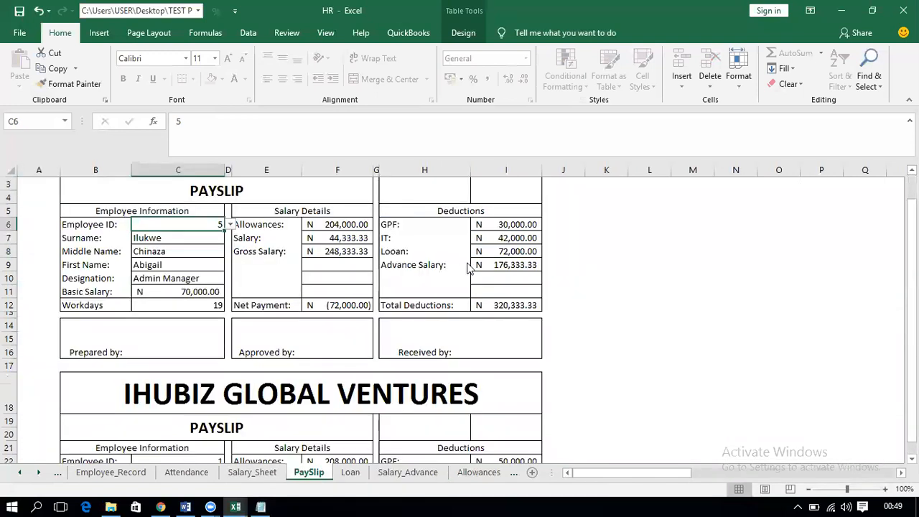
{"action": "left_click", "coordinate": [424, 263]}
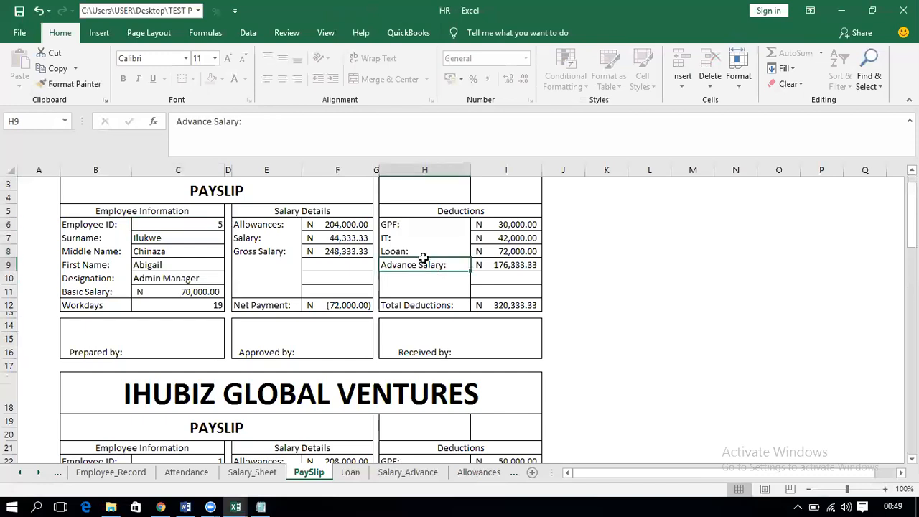
{"action": "left_click", "coordinate": [482, 237]}
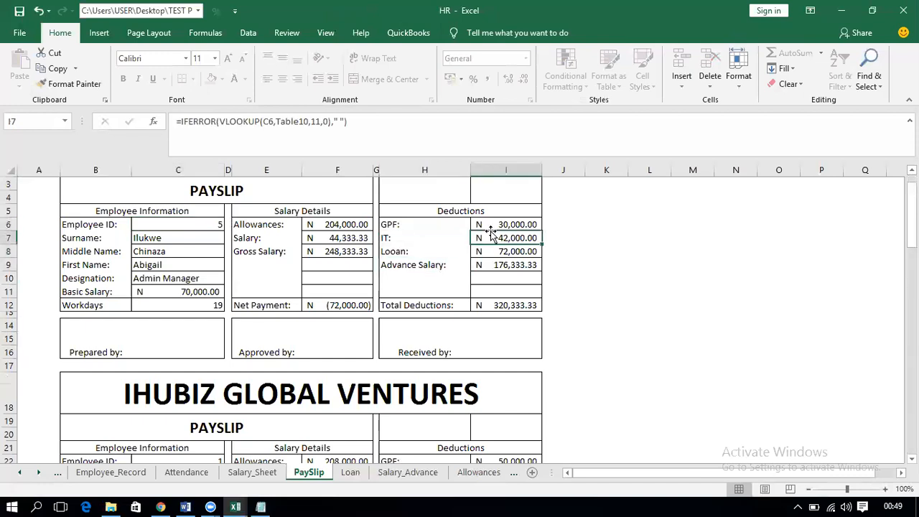
{"action": "left_click", "coordinate": [440, 251]}
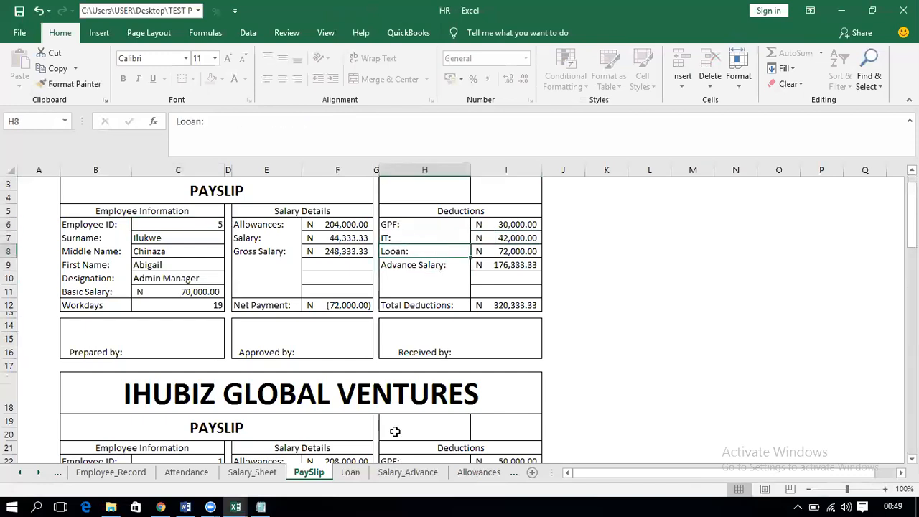
Step: Cross-check against Salary_Advance and Salary_Sheet's net payment in M9, then re-check payslip cell I9
{"action": "left_click", "coordinate": [408, 473]}
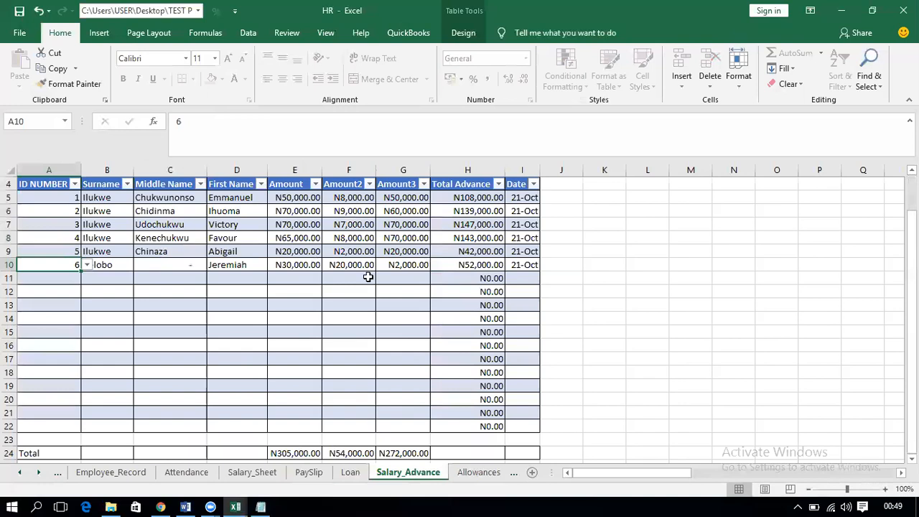
{"action": "left_click", "coordinate": [252, 472]}
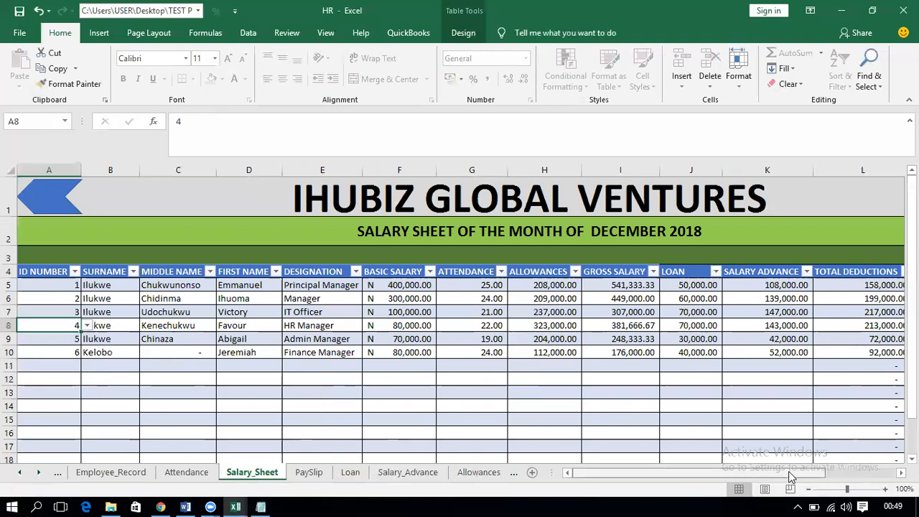
{"action": "scroll", "coordinate": [864, 472], "scroll_direction": "right", "scroll_amount": 3}
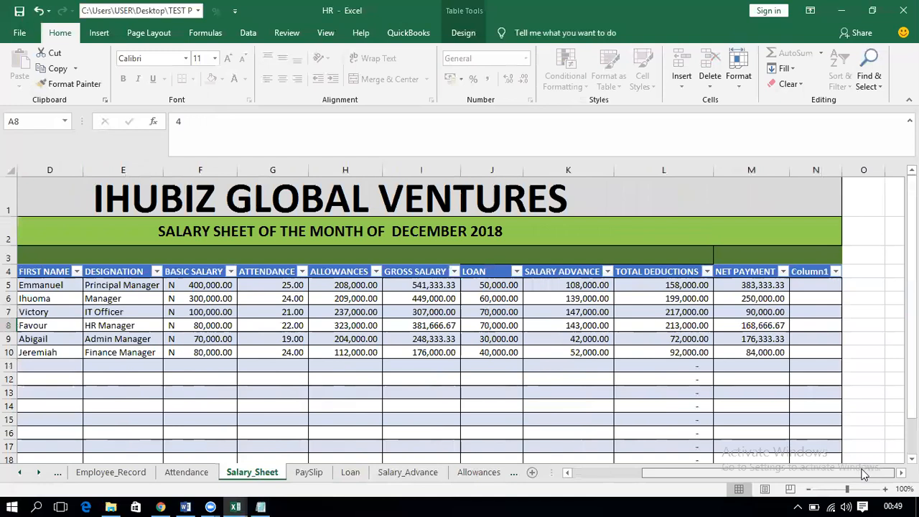
{"action": "left_click", "coordinate": [767, 345]}
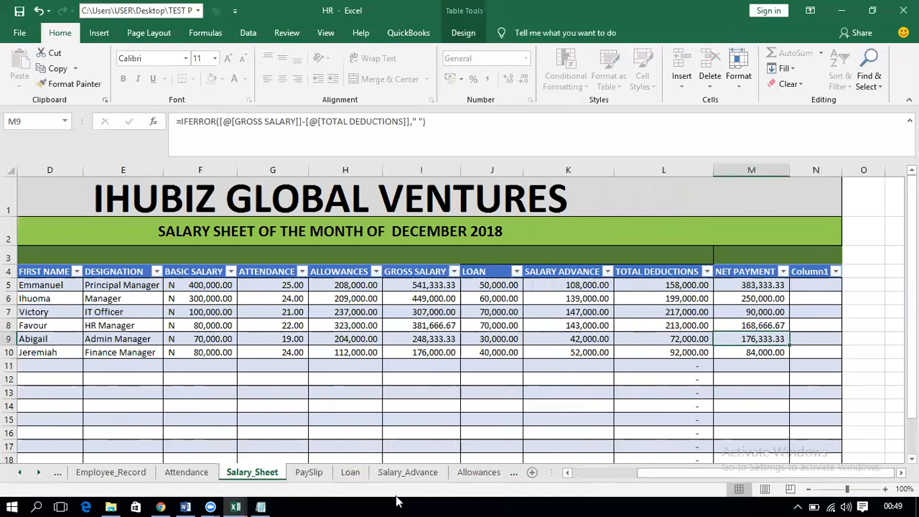
{"action": "left_click", "coordinate": [309, 473]}
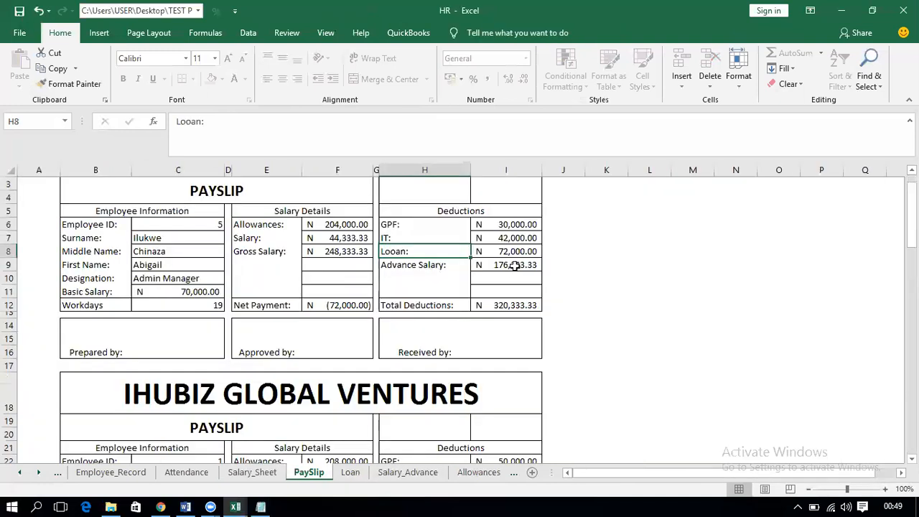
{"action": "left_click", "coordinate": [508, 265]}
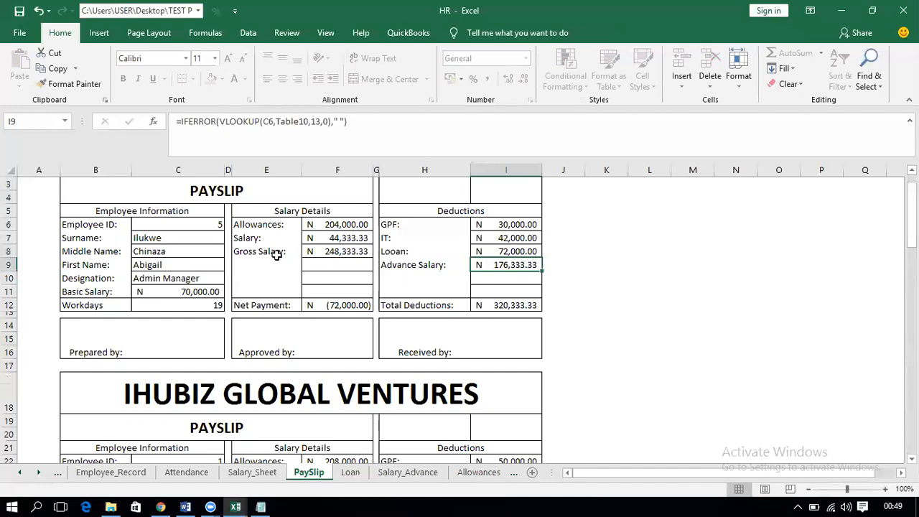
Step: Switch the payslip's Employee ID in C6 to 2 and bring the Notepad notes forward
{"action": "left_click", "coordinate": [216, 224]}
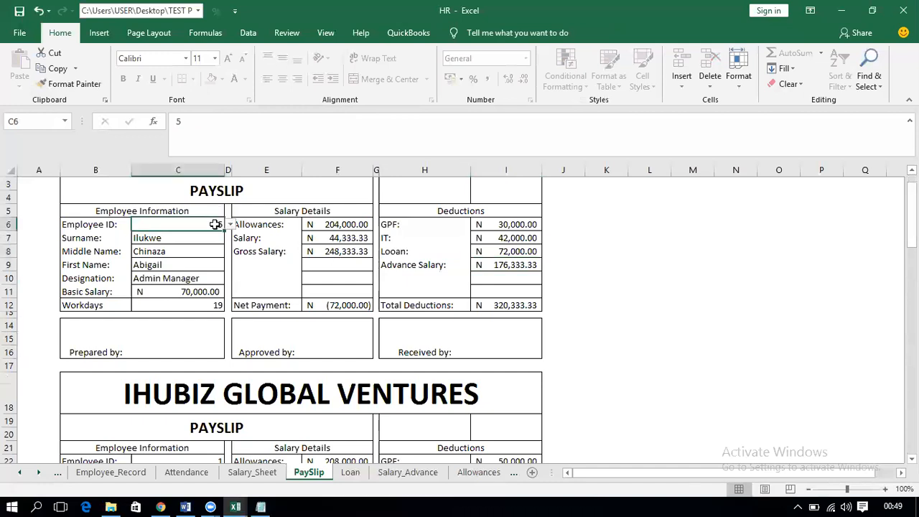
{"action": "left_click", "coordinate": [230, 225]}
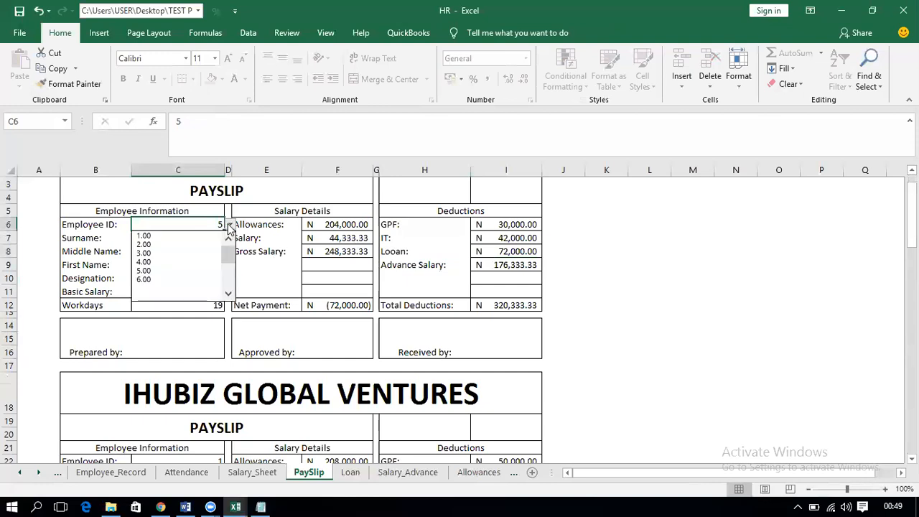
{"action": "left_click", "coordinate": [171, 273]}
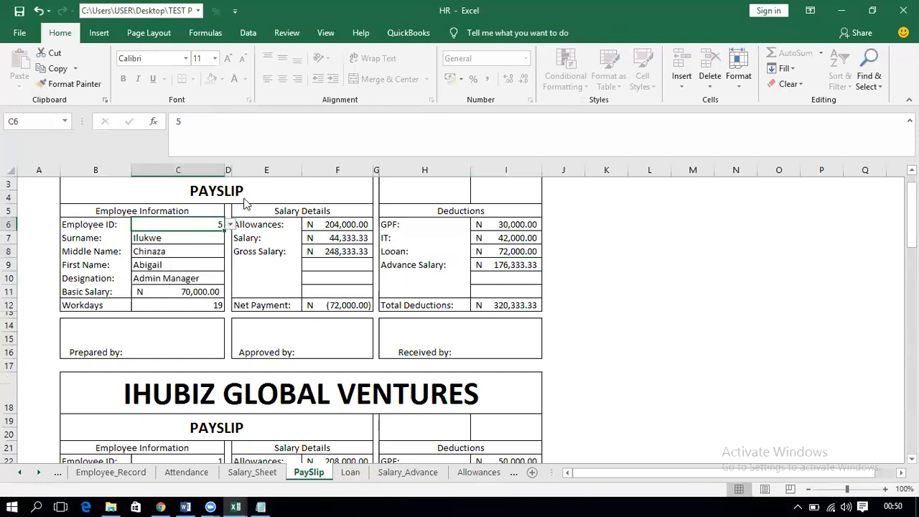
{"action": "left_click", "coordinate": [230, 225]}
{"action": "left_click", "coordinate": [174, 246]}
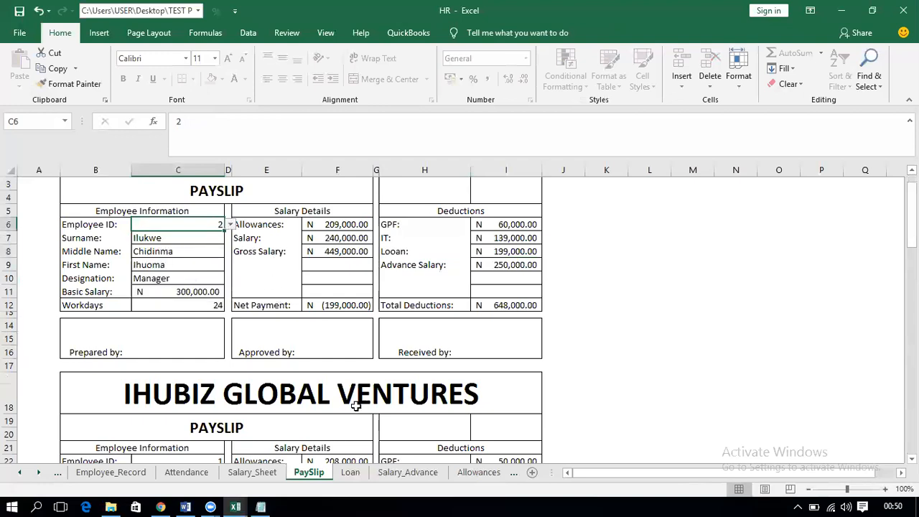
{"action": "left_click", "coordinate": [260, 506]}
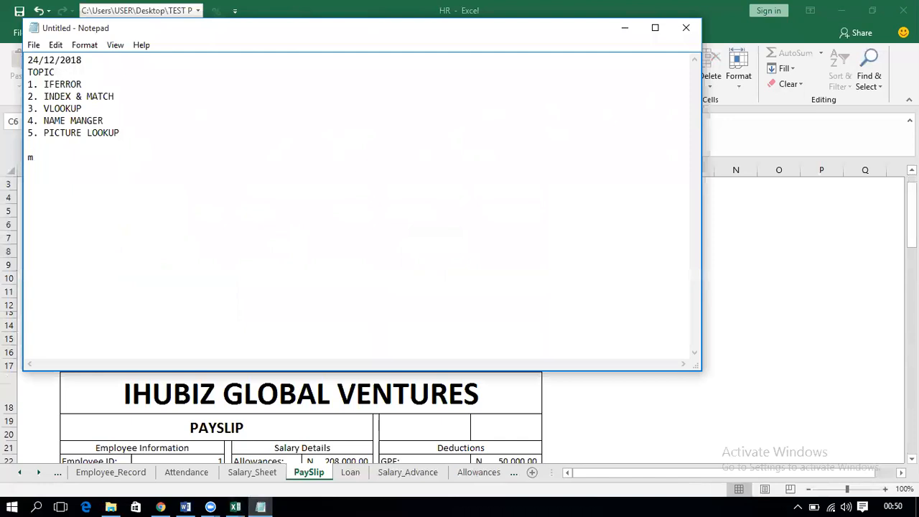
Step: Type closing lines giving the presenter's name, e-mail and phone number, then 'THANK YOU AND BYE FOR NOW'
{"action": "type", "text": "MY NAME IS ILUKWE EMMANUEL"}
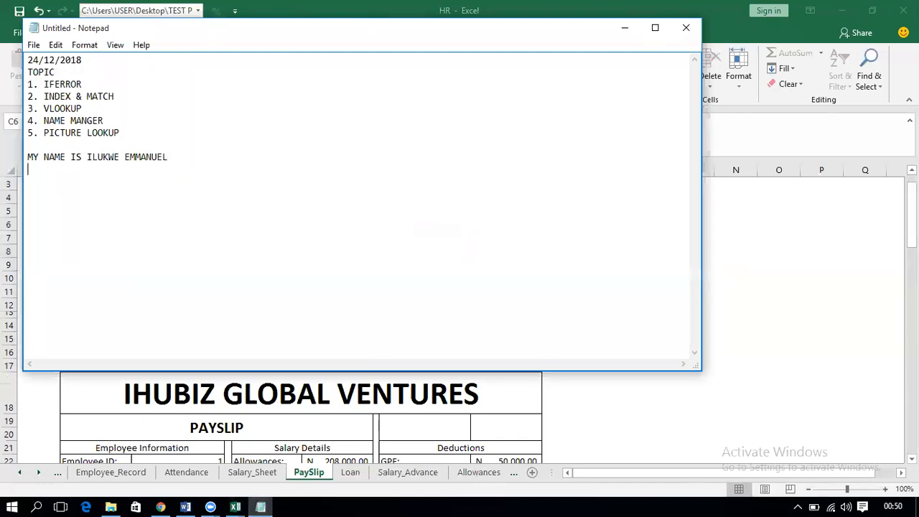
{"action": "key", "text": "Return"}
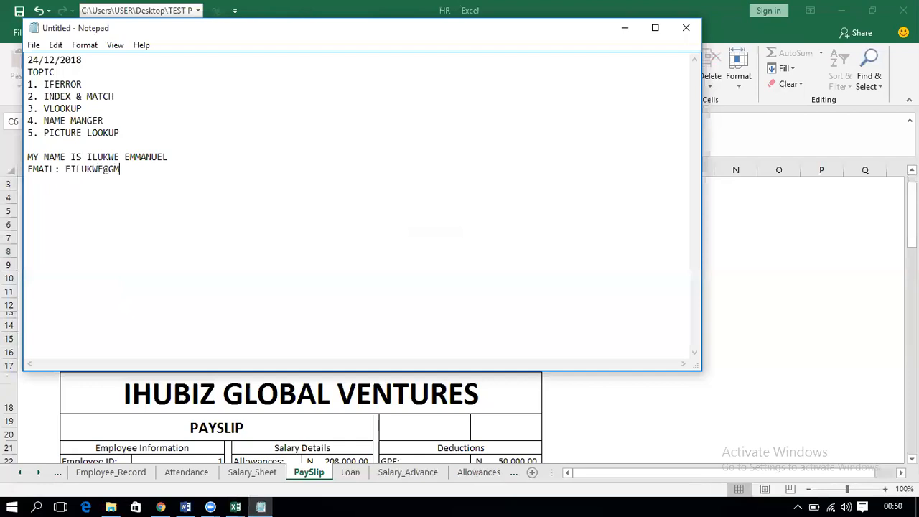
{"action": "type", "text": "PHONE"}
{"action": "type", "text": " NUMBER"}
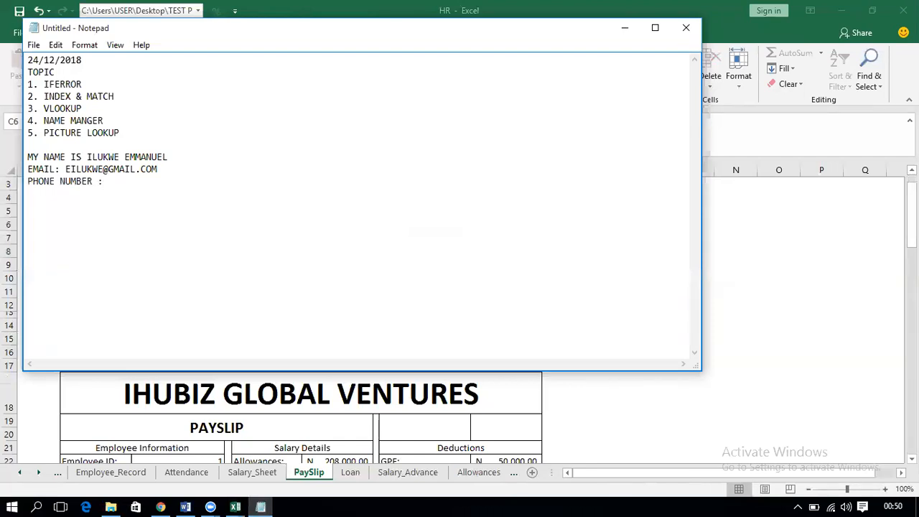
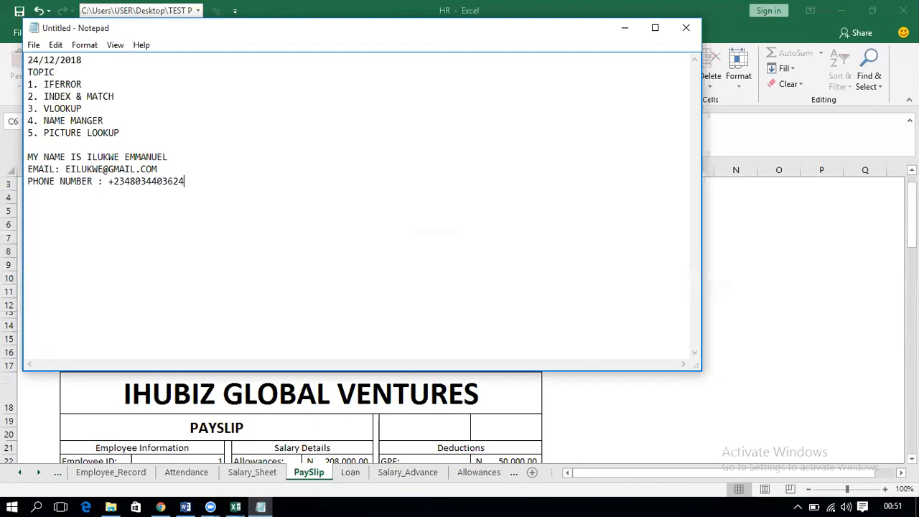
{"action": "type", "text": "  THANK YOU AND BY"}
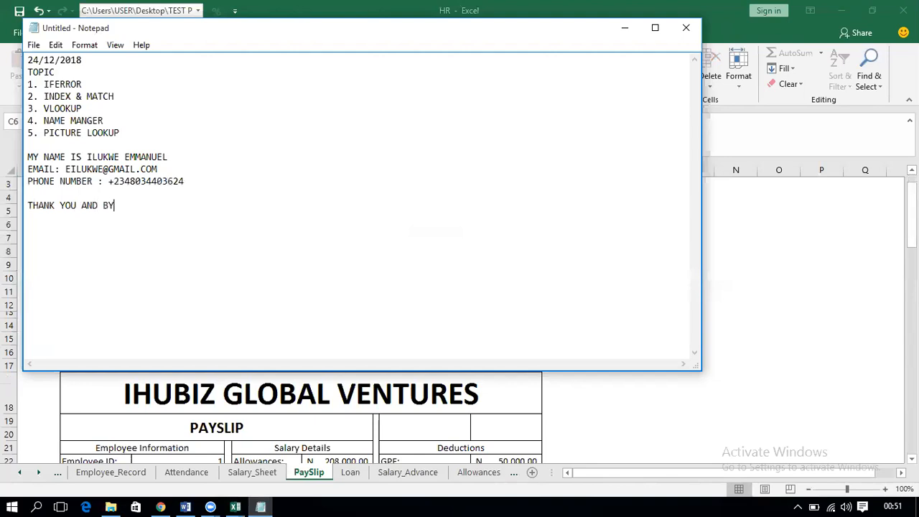
{"action": "type", "text": "E FOR NOW"}
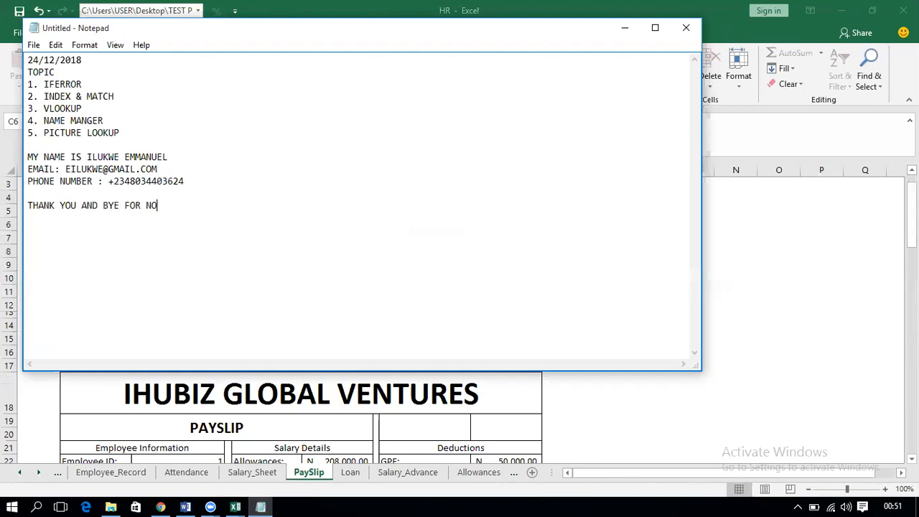